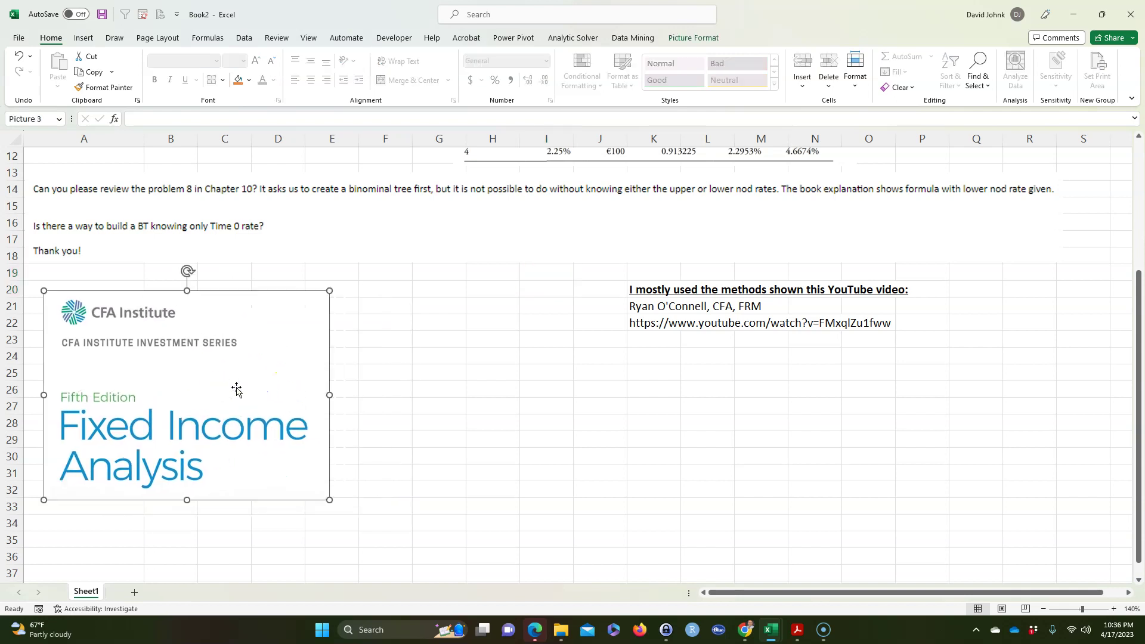
- Move the reader's question picture and the book cover picture out of the solution area to around column P, below row 22
click(206, 386)
drag(89, 227, 920, 364)
drag(184, 352, 1028, 527)
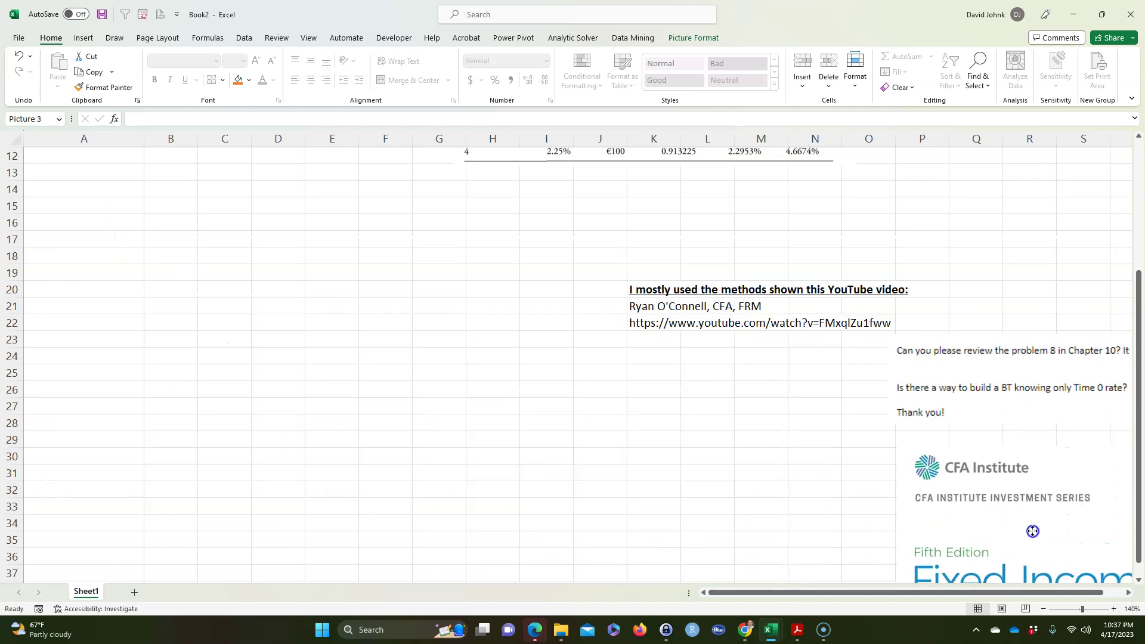
scroll(671, 447, up, 1)
scroll(639, 406, up, 1)
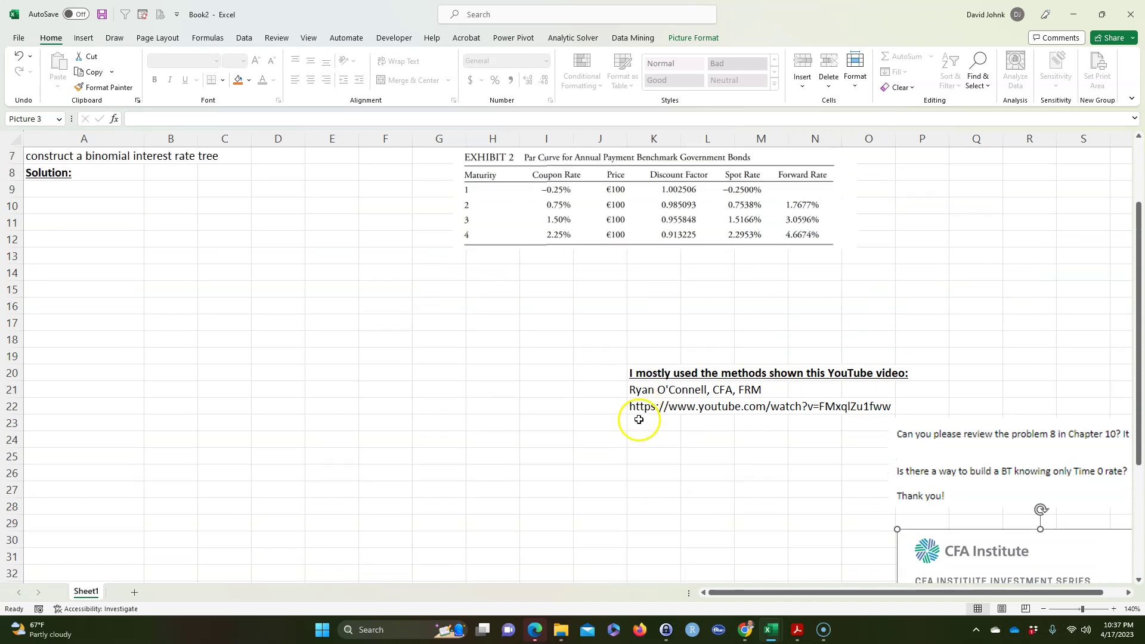
- Review the YouTube video reference lines in K20:K22
drag(639, 376, 879, 401)
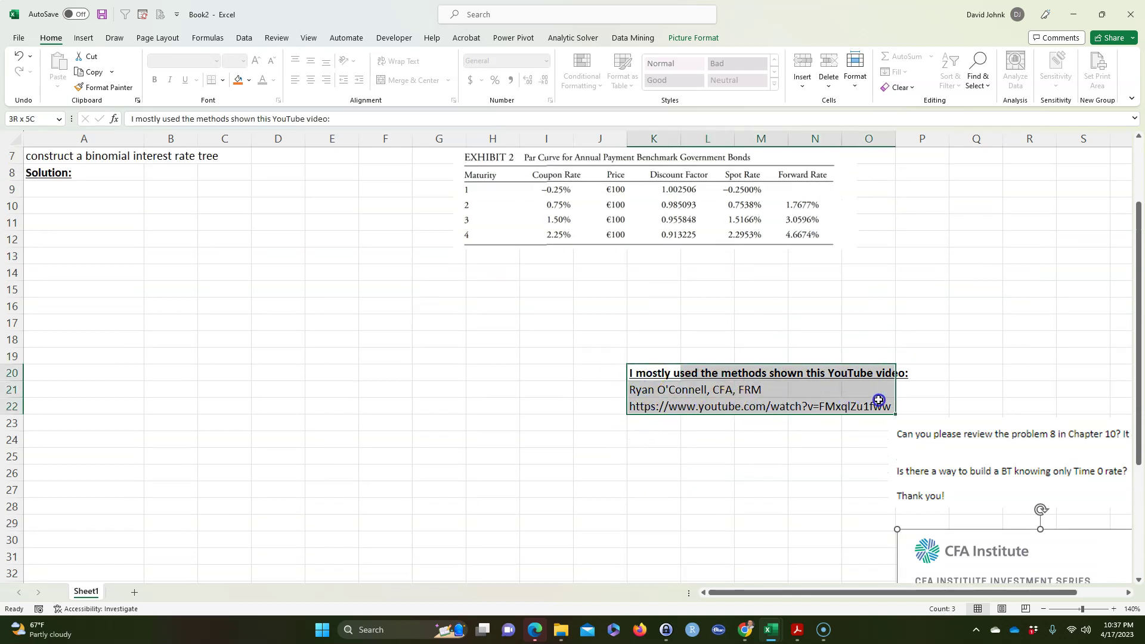
click(715, 455)
click(655, 406)
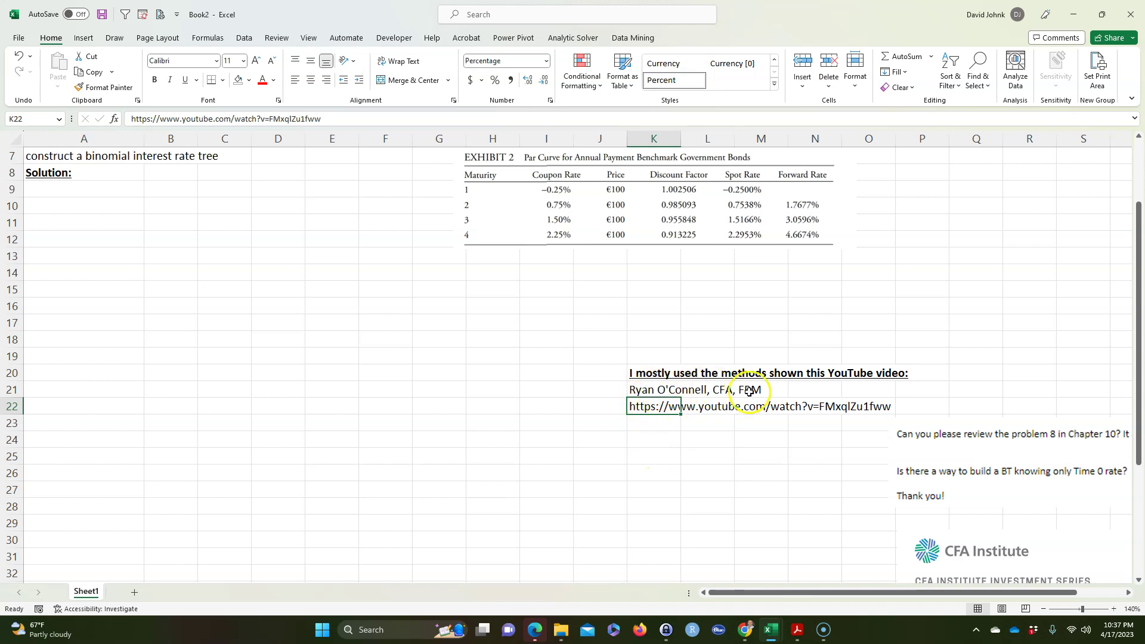
click(678, 453)
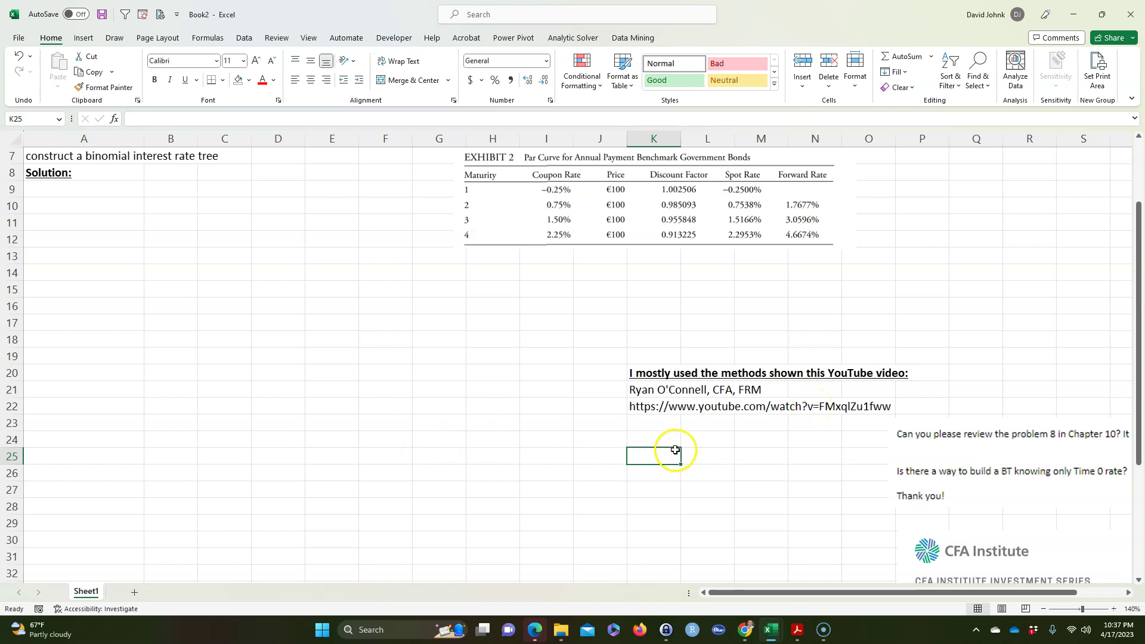
click(651, 411)
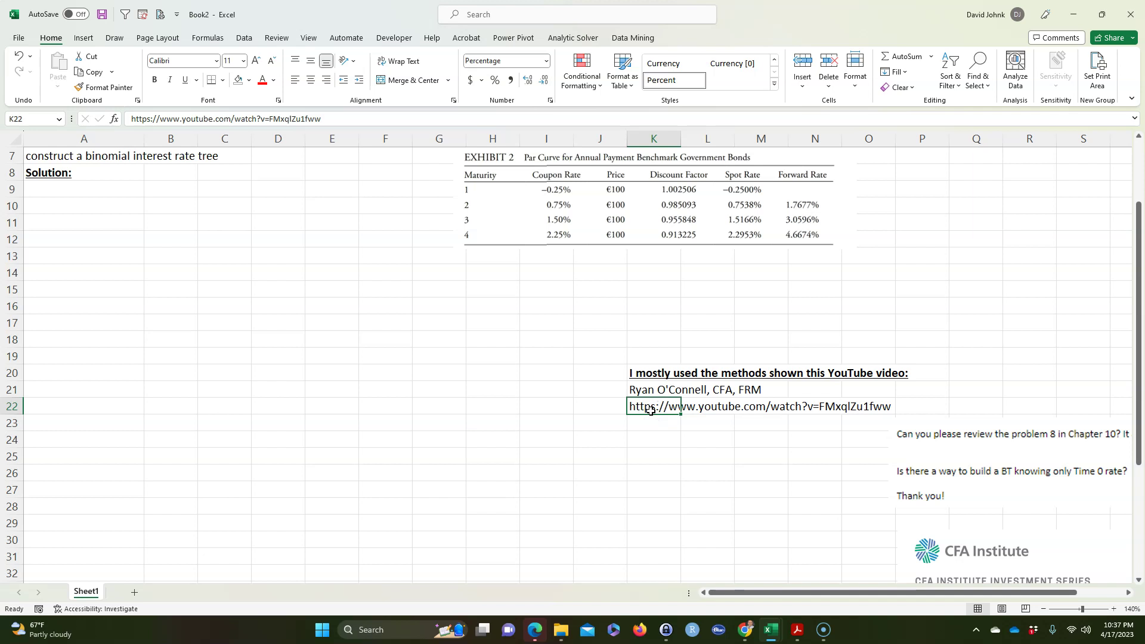
scroll(235, 386, up, 2)
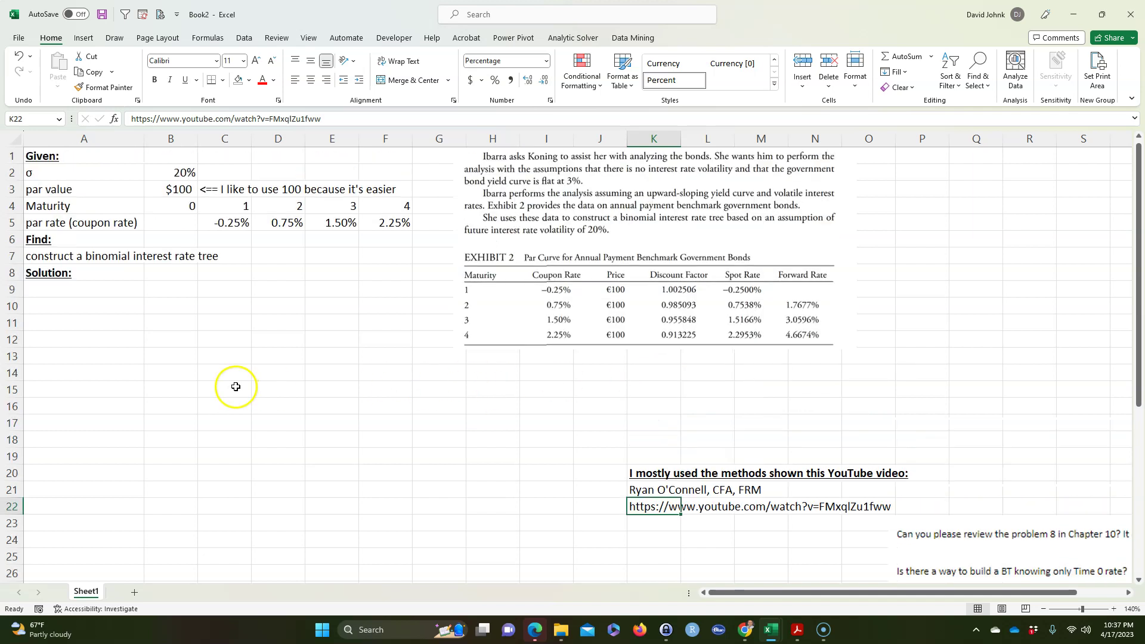
- Review the given volatility, par value and par rates in rows 2 to 5 alongside the exhibit picture
mouse_move(545, 245)
mouse_down()
mouse_move(534, 235)
mouse_move(529, 274)
mouse_move(563, 245)
mouse_up()
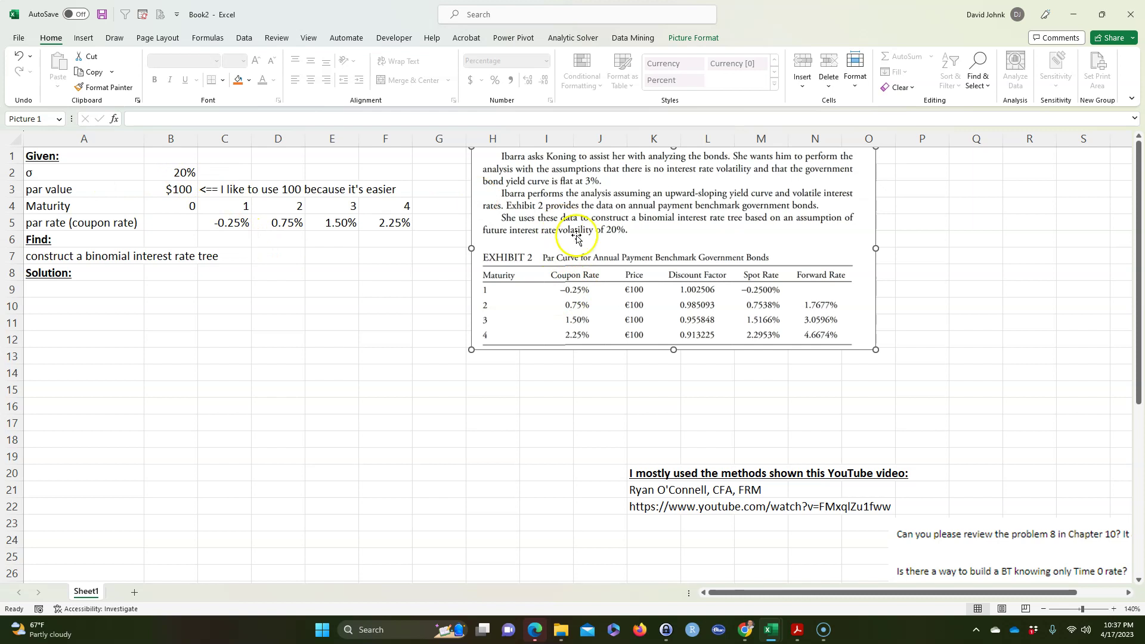
click(183, 172)
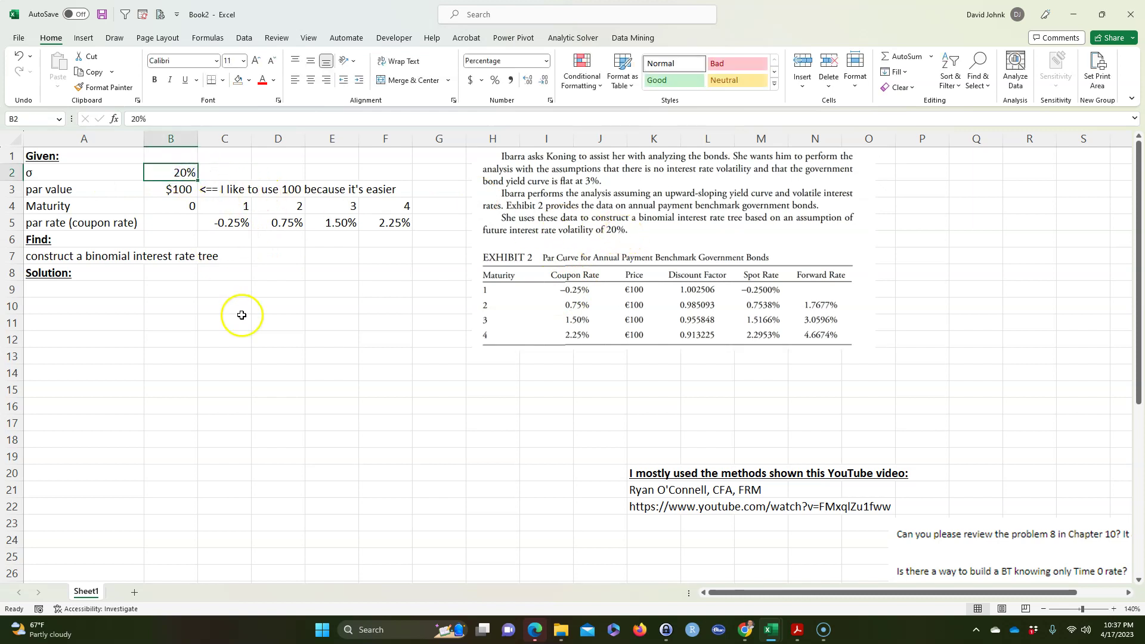
click(178, 190)
click(105, 189)
drag(105, 188, 157, 189)
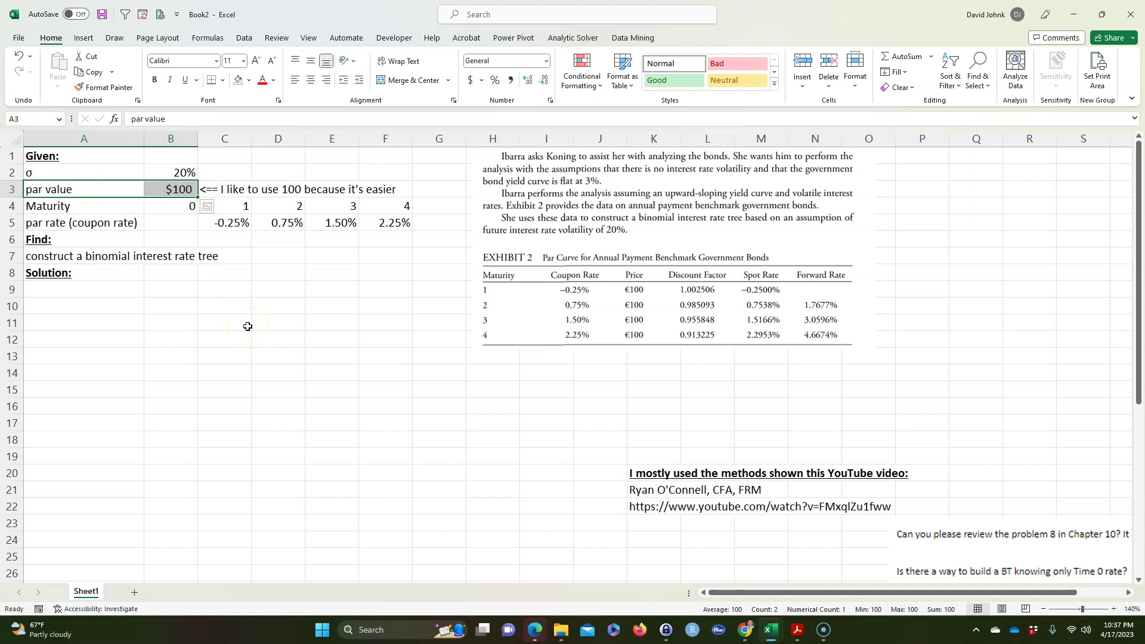
click(198, 326)
drag(227, 223, 387, 223)
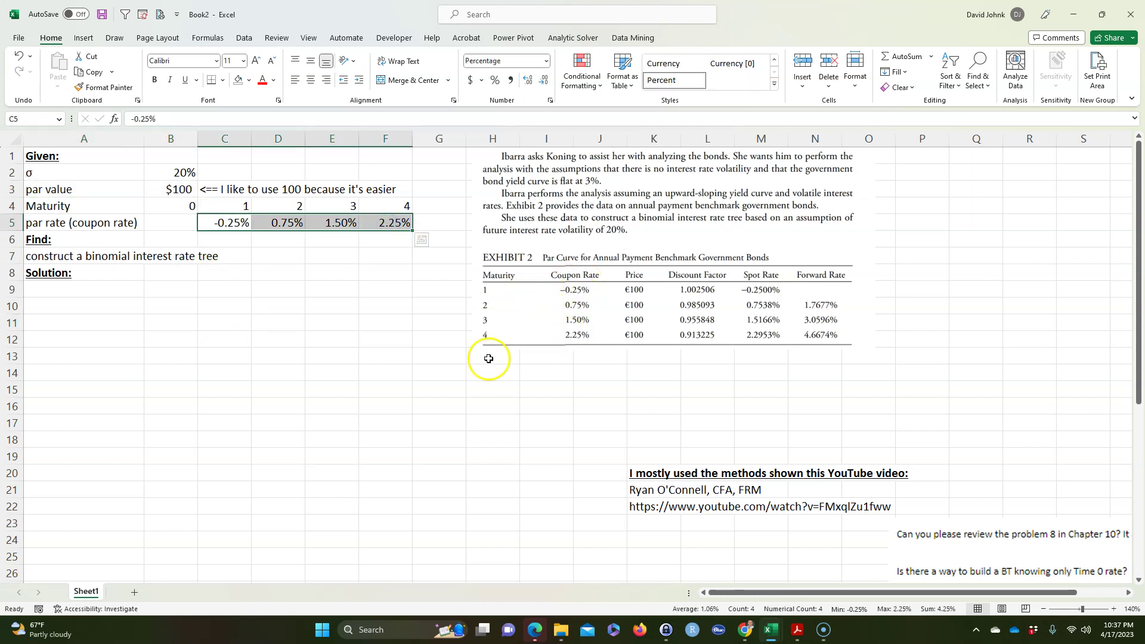
click(84, 337)
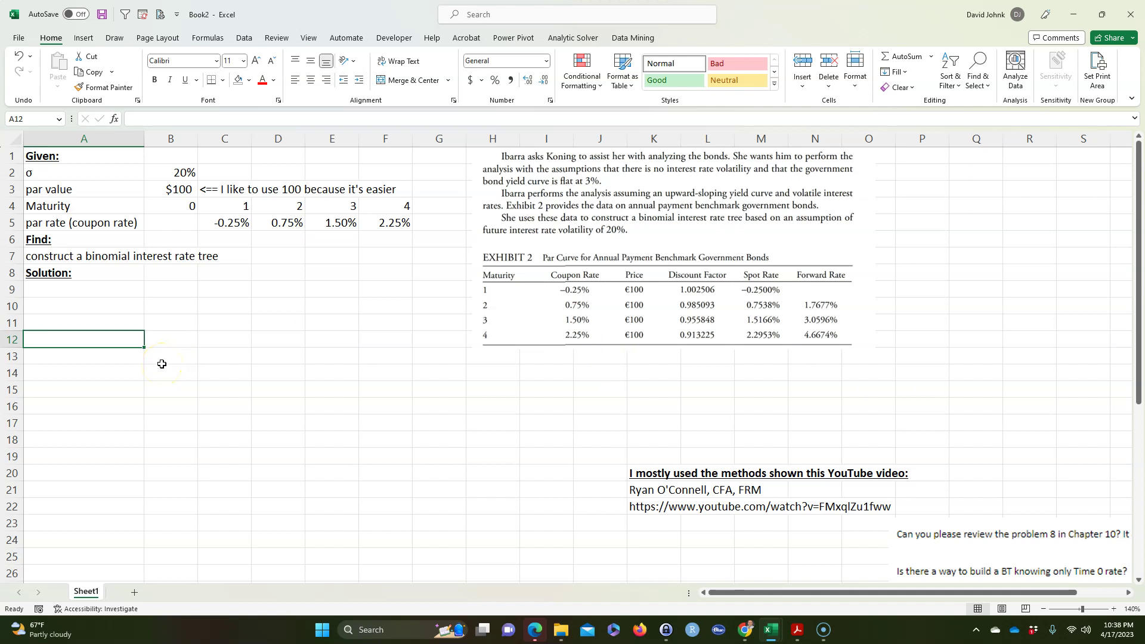
- Move the Exhibit 2 picture right to around column O and place the reader's question picture beneath it
drag(497, 274, 858, 280)
drag(790, 495, 986, 400)
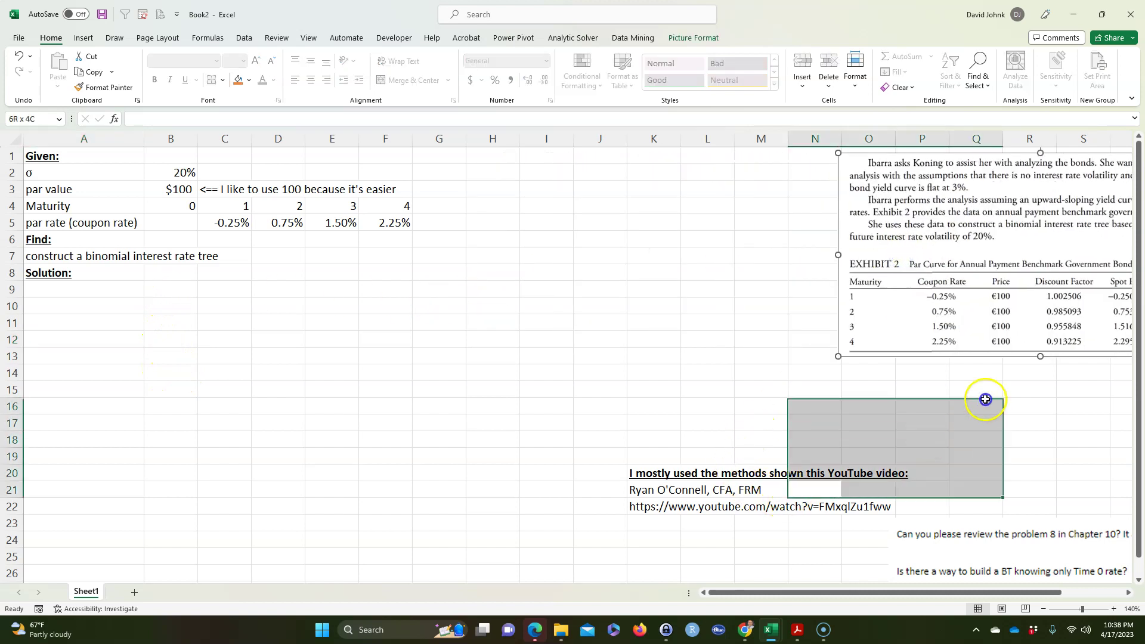
drag(924, 546, 984, 384)
click(364, 352)
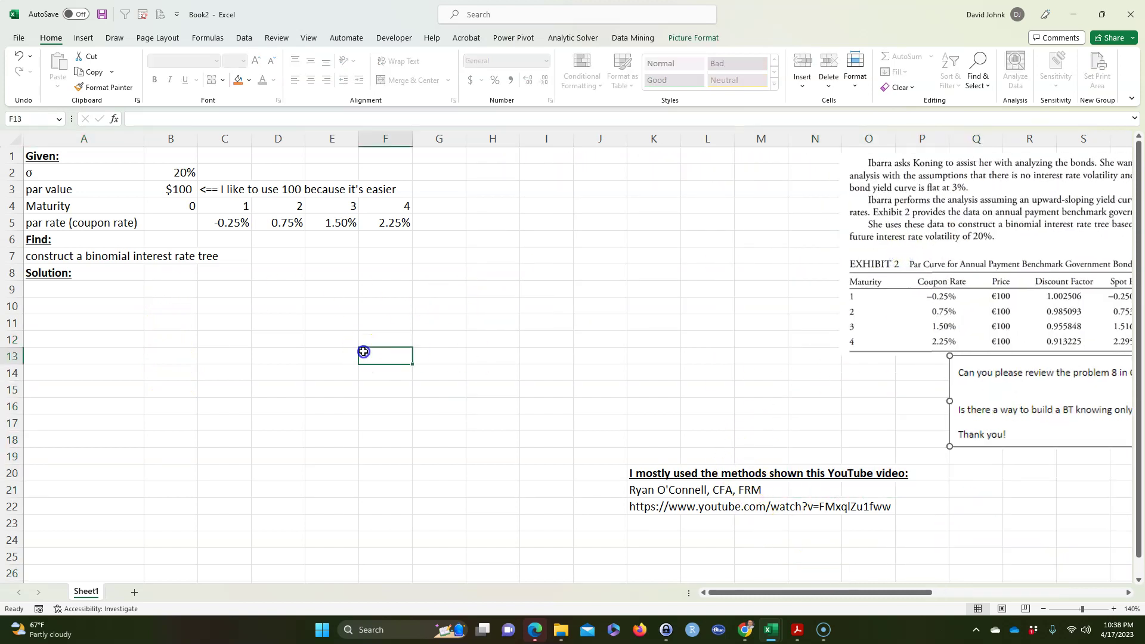
- Copy the maturity and par rate rows A4:F5 to B9 under Solution and widen column B to fit the labels
click(99, 209)
drag(98, 209, 371, 216)
right_click(371, 216)
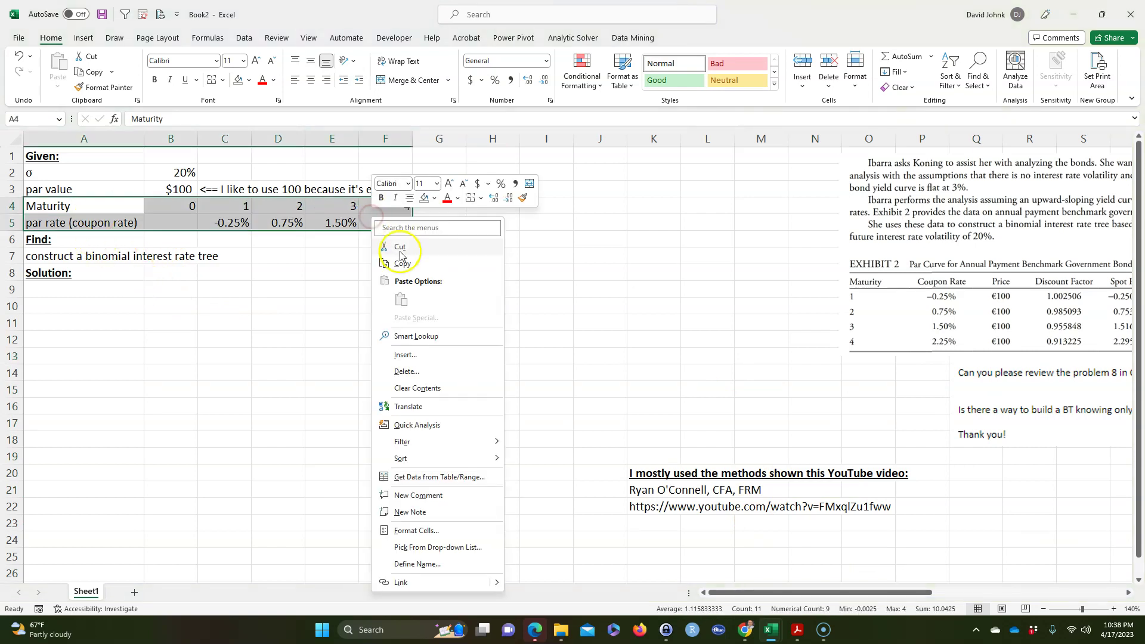
click(399, 250)
click(181, 293)
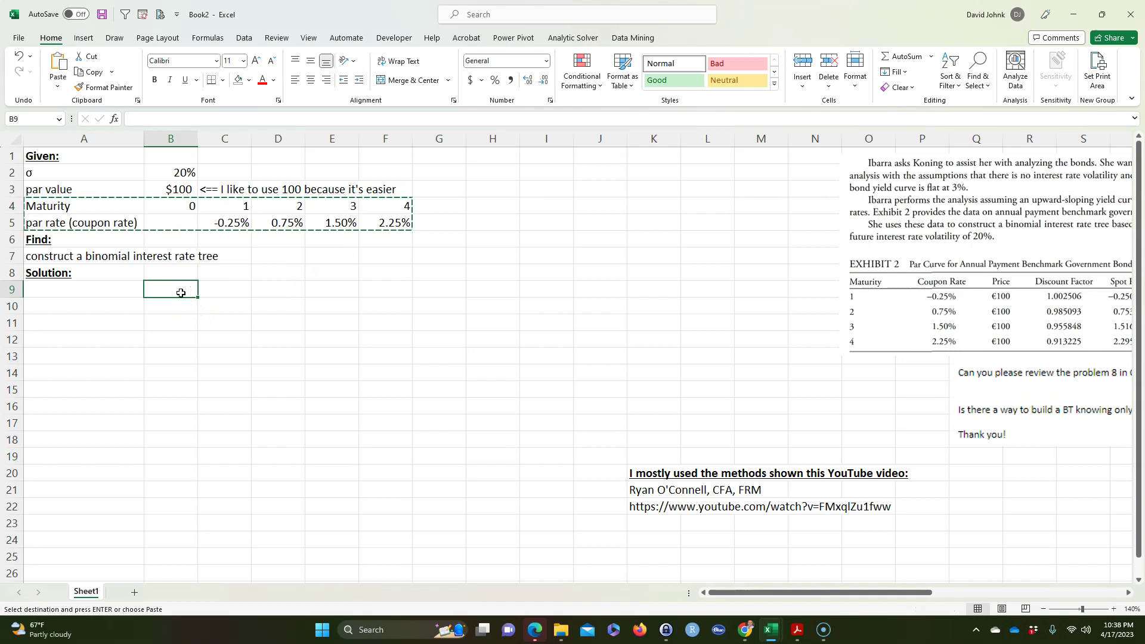
key(ctrl+v)
drag(172, 138, 265, 137)
click(244, 407)
click(267, 376)
click(311, 360)
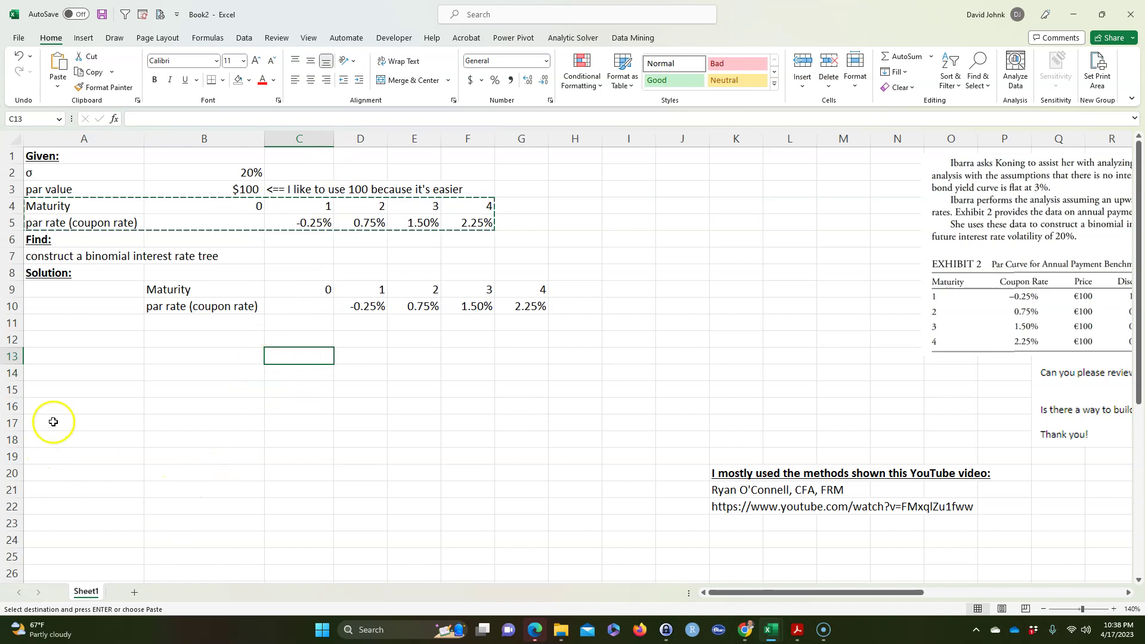
- Enter the label "Interest rate tree" in A17
click(71, 418)
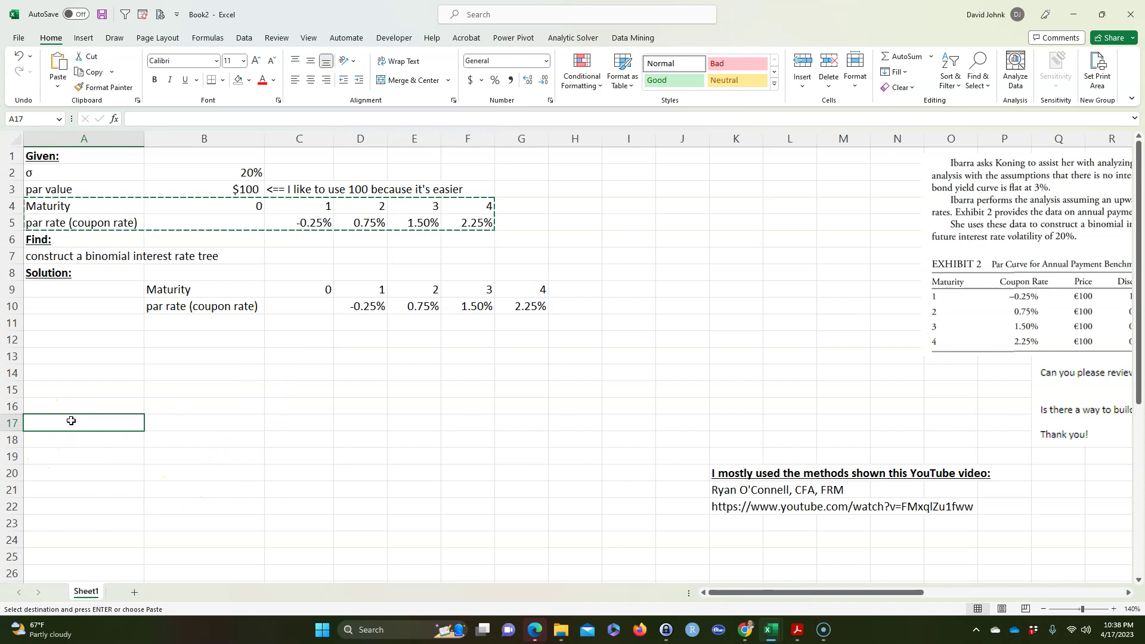
text(IN)
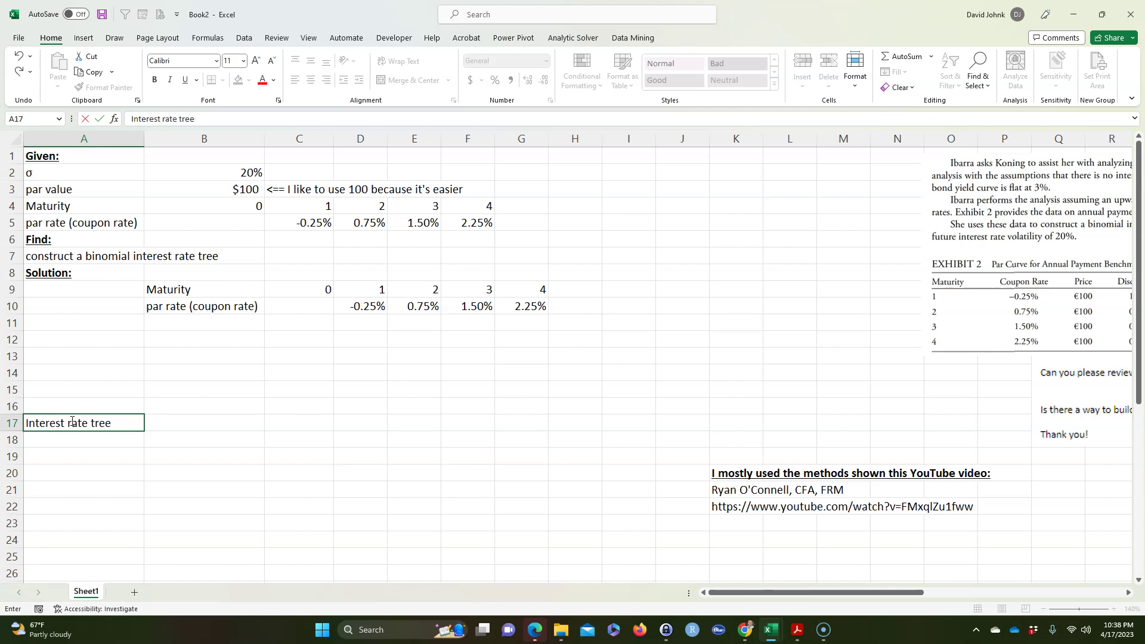
key(Return)
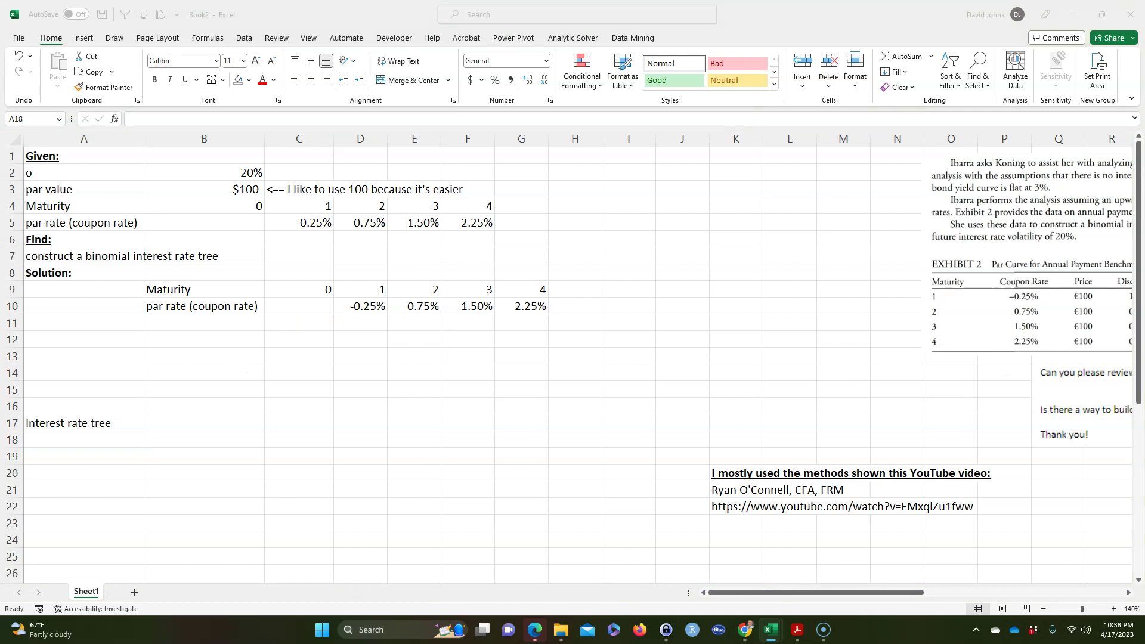
- Paste the copied picture of the up-state rate formula and position it around H4 to M7, beside the given data
click(613, 203)
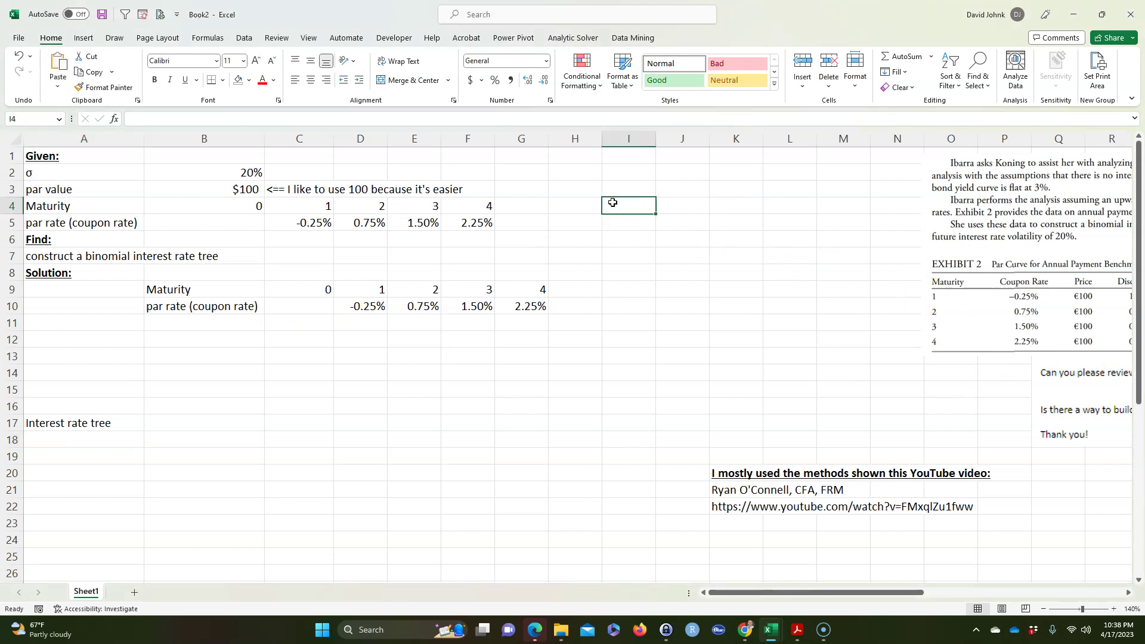
key(ctrl+v)
drag(674, 232, 635, 239)
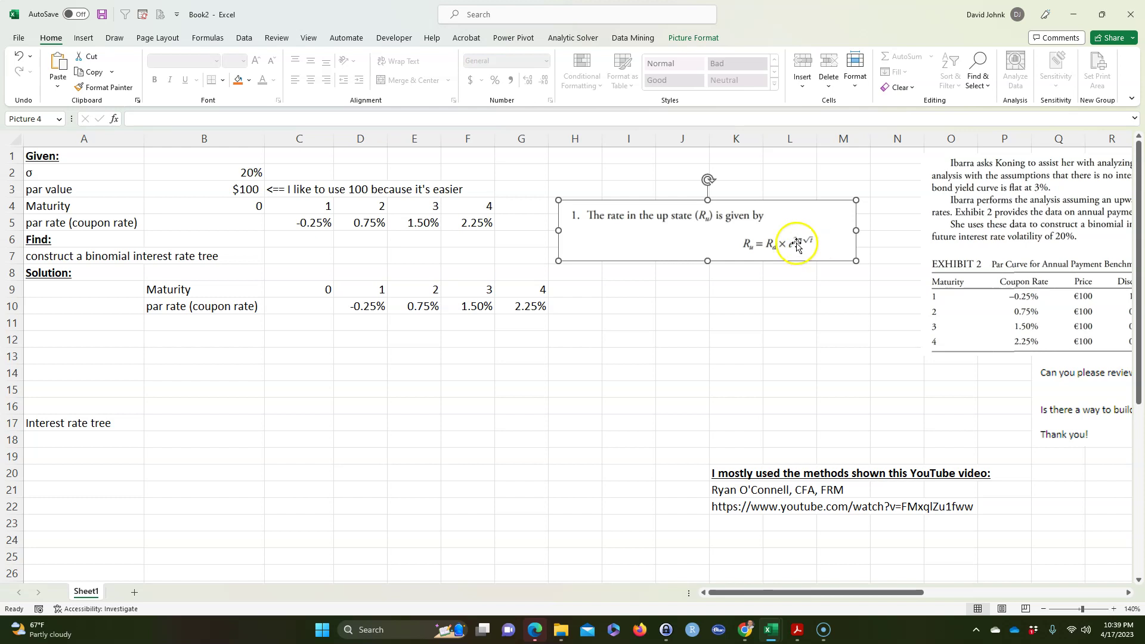
click(680, 388)
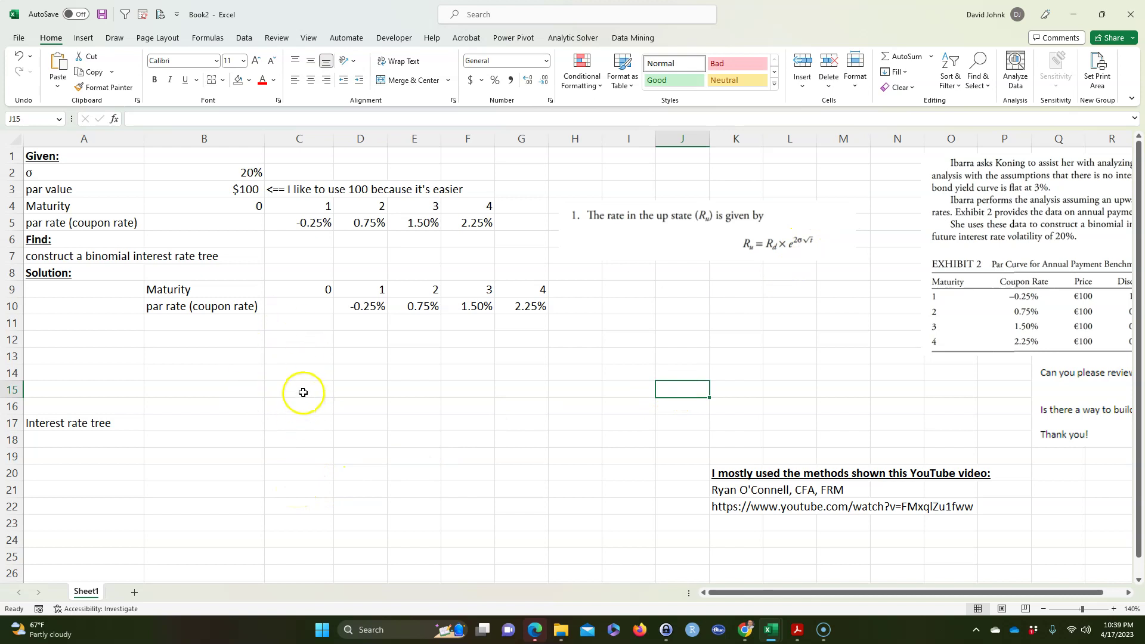
- Link the tree's starting rate in C17 to the one-year par rate with =D10
click(303, 420)
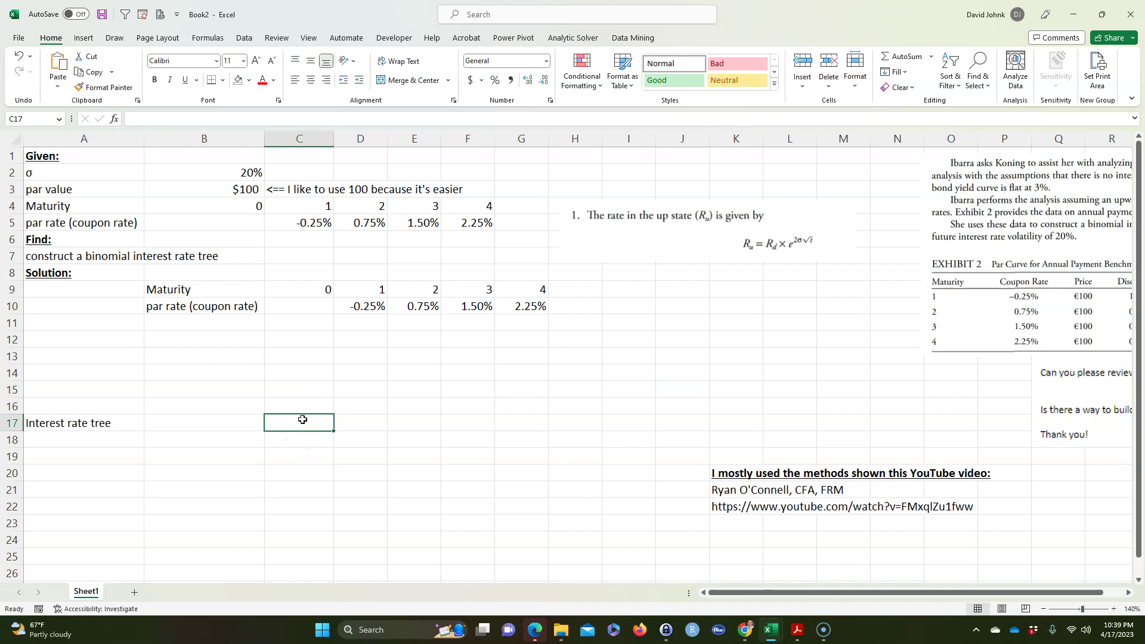
text(=)
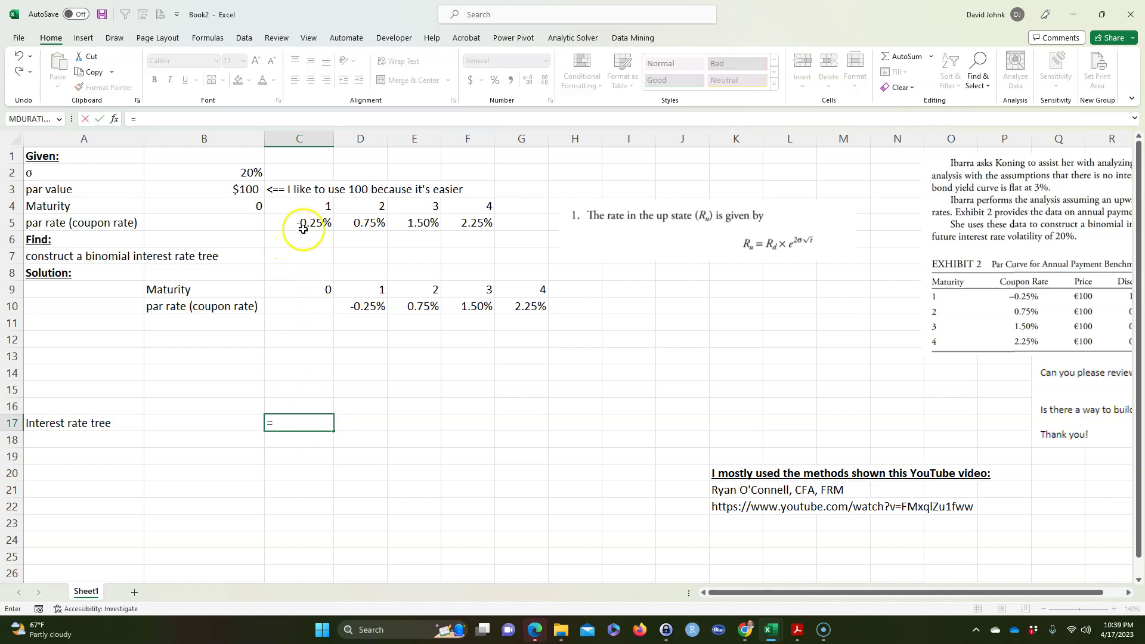
click(365, 306)
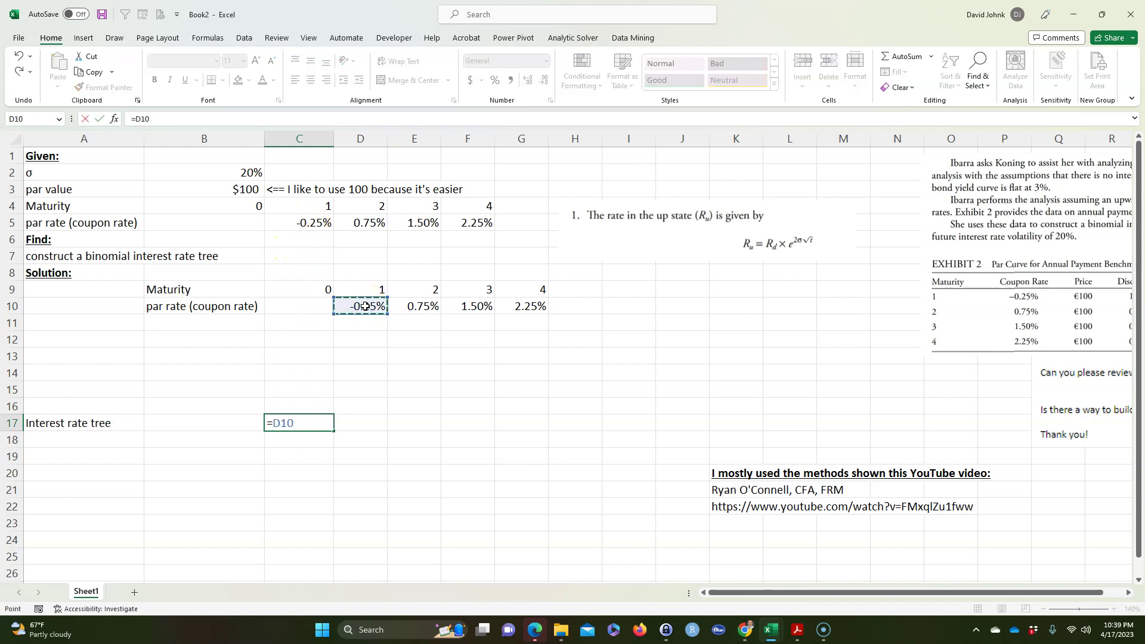
key(Return)
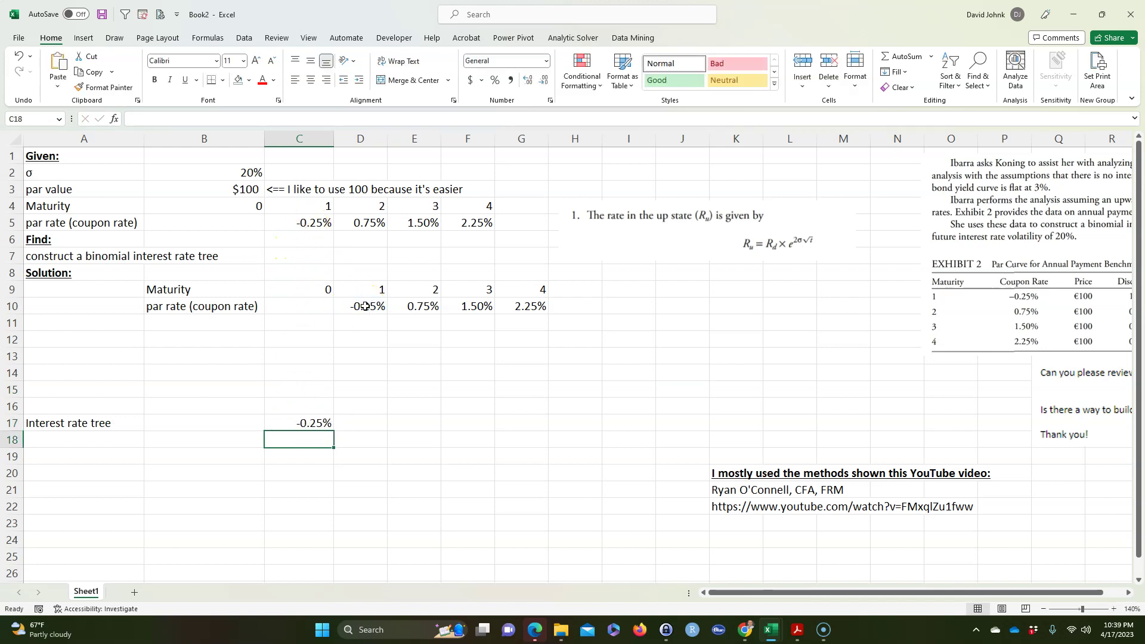
- Enter 1.00% in D18 as the trial lower-node rate for the tree's first period
click(349, 440)
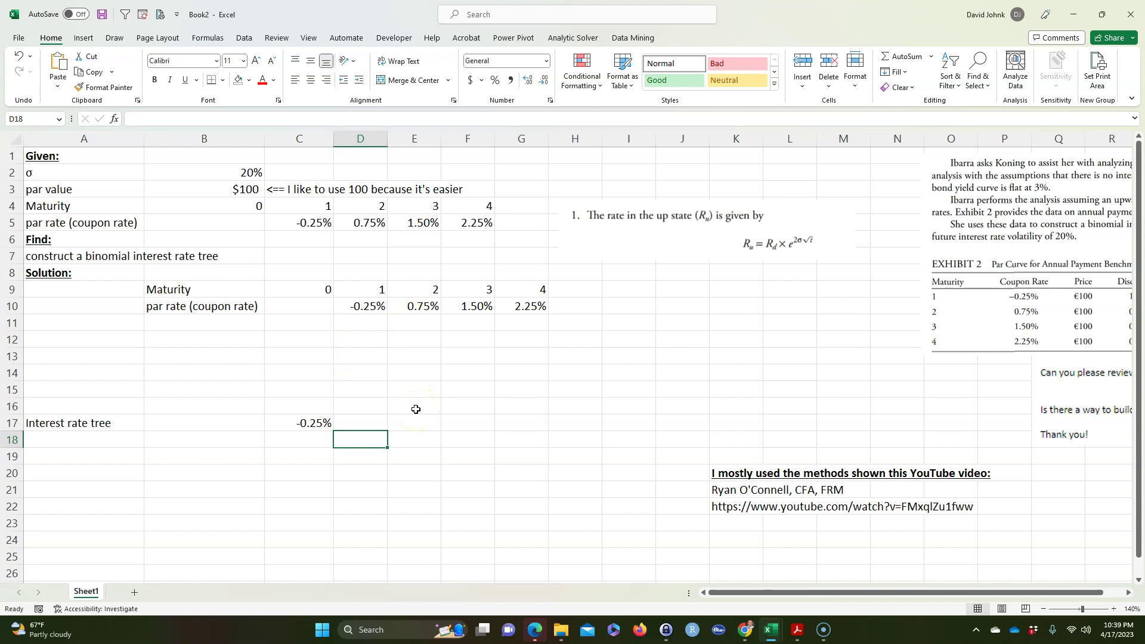
text(1.0)
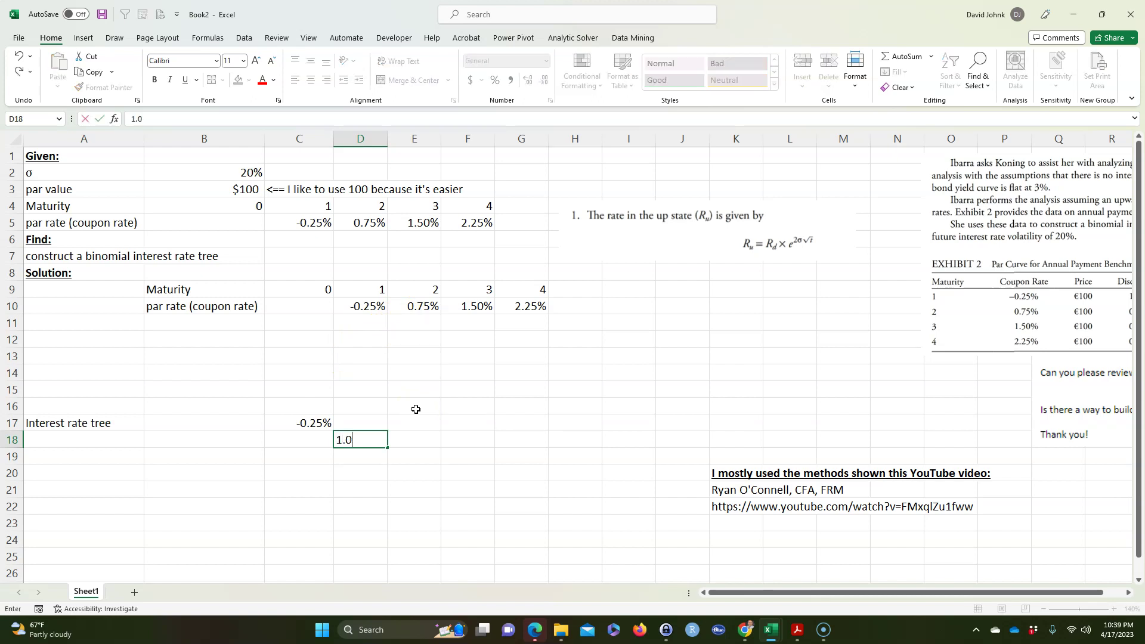
text(00)
key(Return)
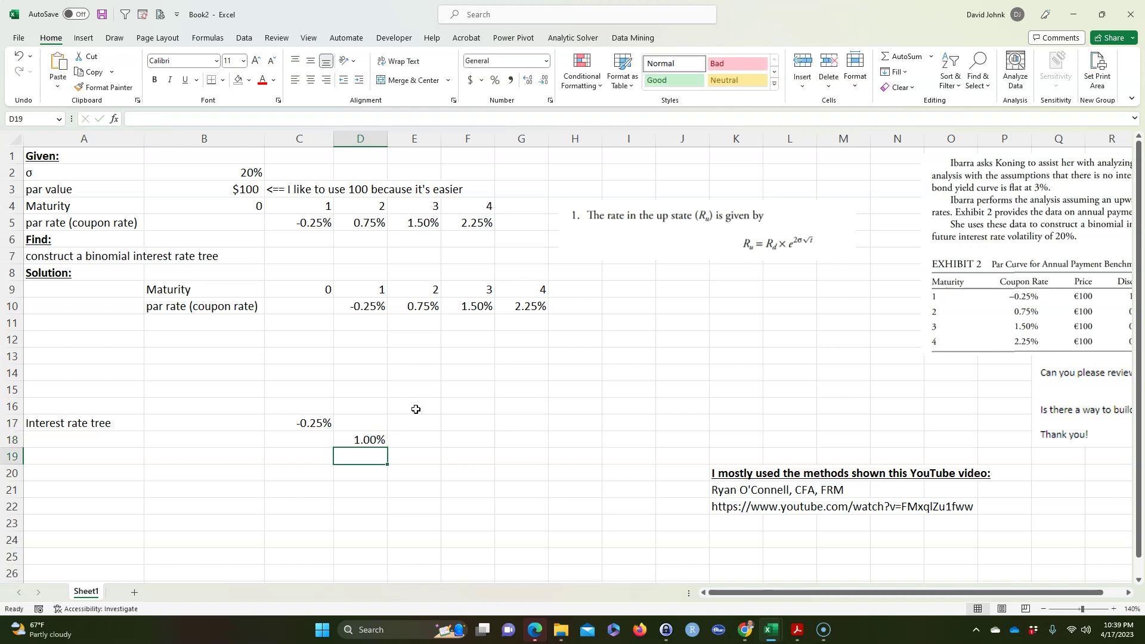
- Show the D18 rate with four decimals and copy its percentage format across the interest rate tree area
click(366, 440)
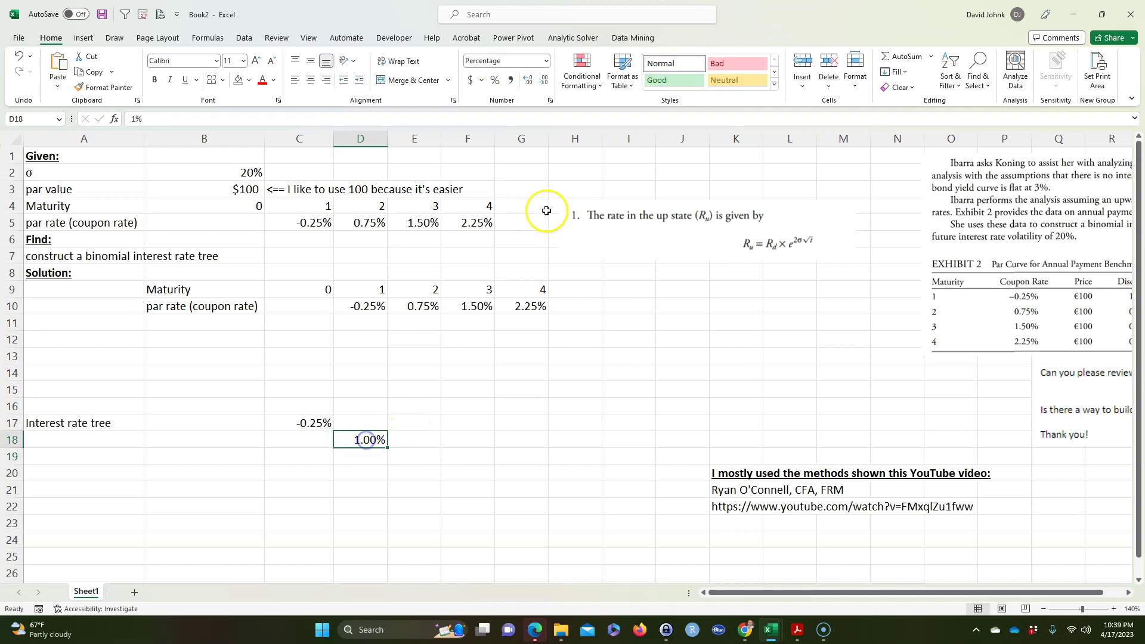
click(528, 80)
click(527, 80)
click(376, 508)
click(363, 440)
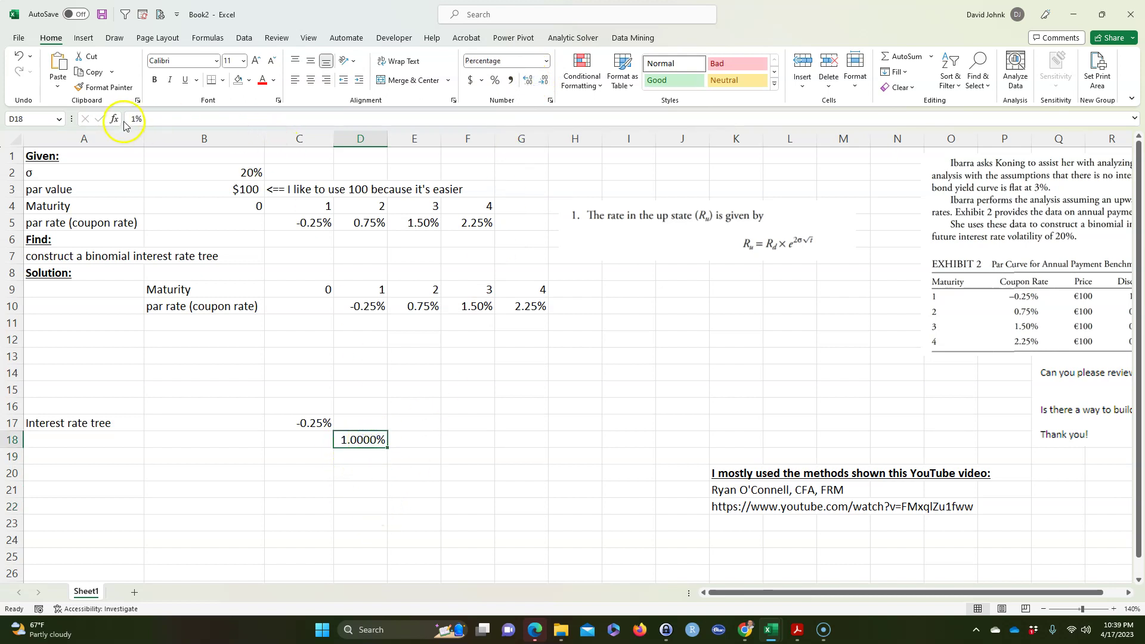
click(116, 89)
mouse_move(234, 337)
mouse_down()
mouse_move(461, 484)
mouse_move(608, 533)
mouse_up()
click(446, 501)
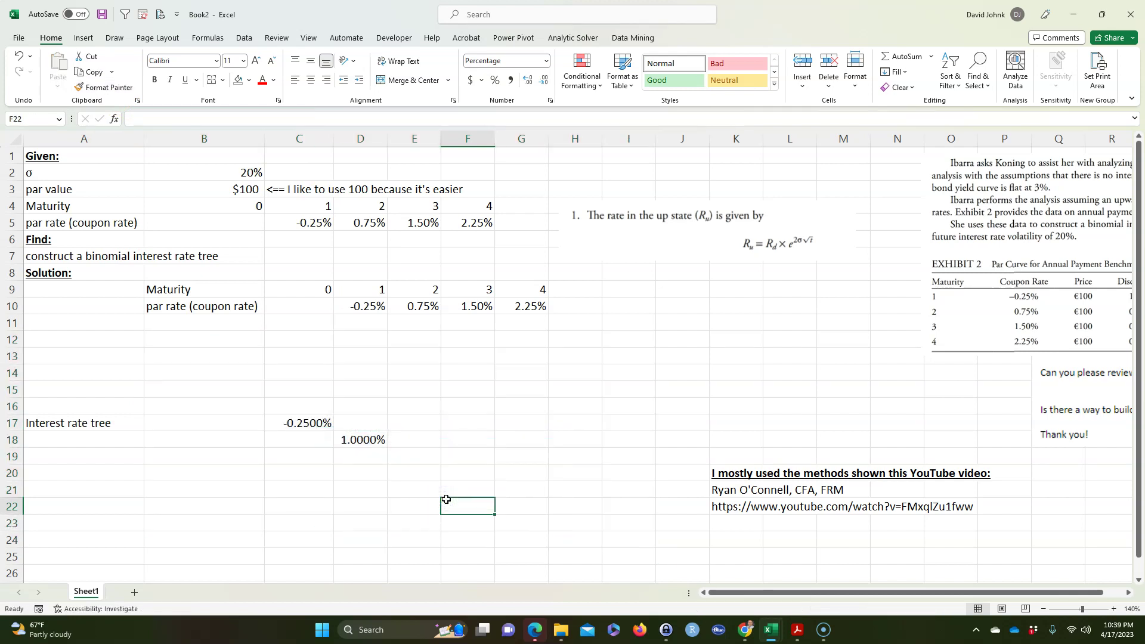
- Move the up-state rate formula picture down and slightly right, beside the copied maturity and par rate rows
click(319, 501)
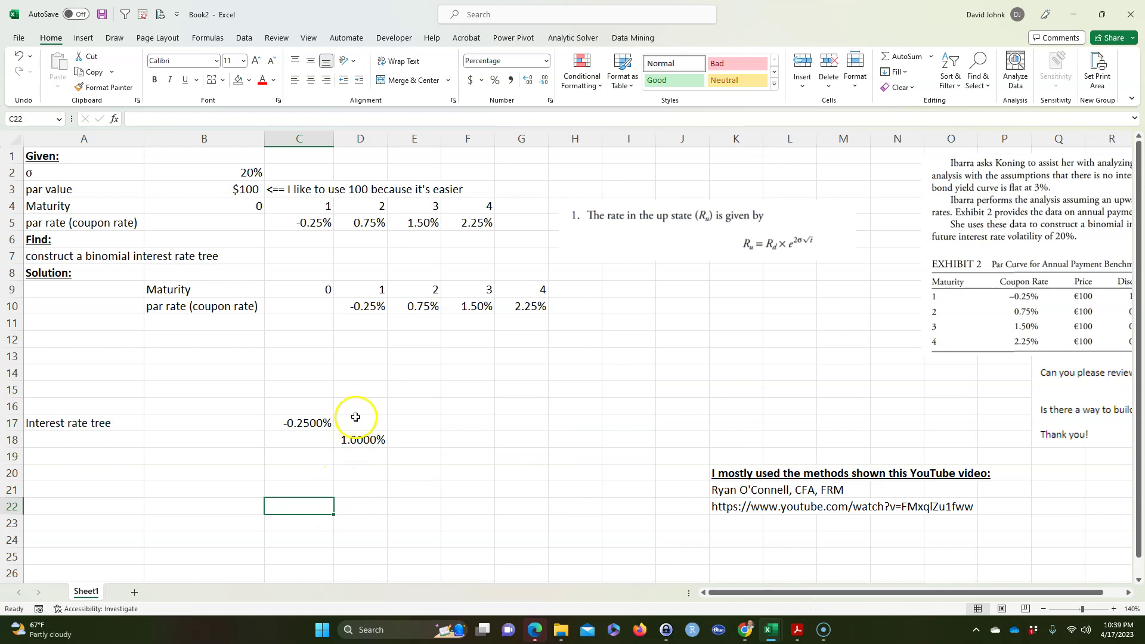
click(356, 405)
drag(731, 256, 780, 288)
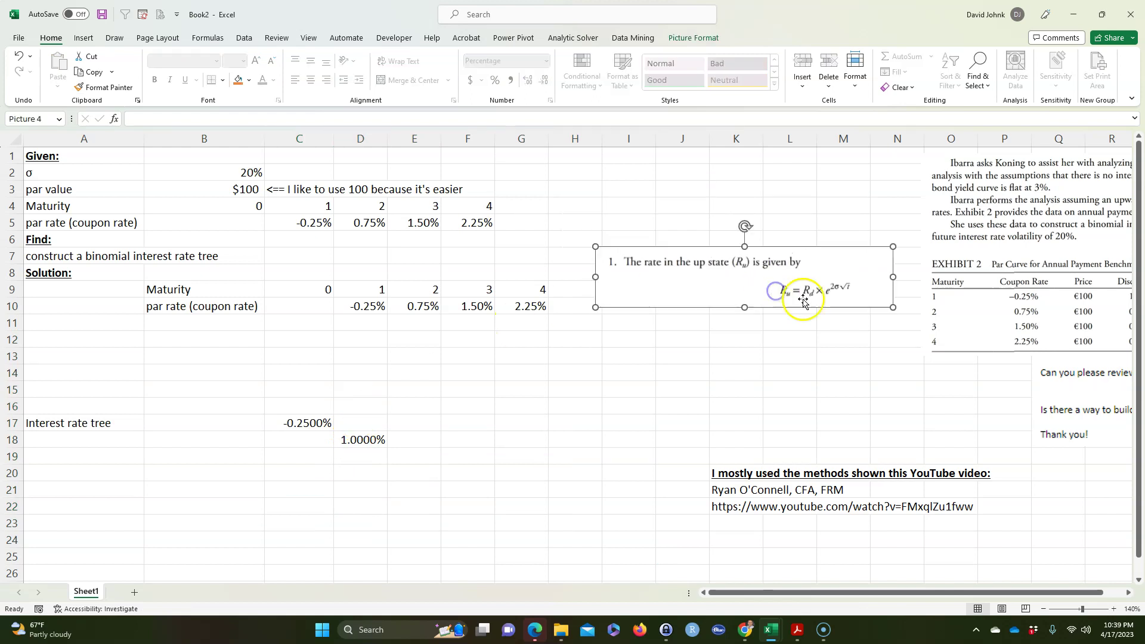
- Enter the up-state rate formula =D18*EXP(2*$B$2) in D16 of the interest rate tree
click(366, 442)
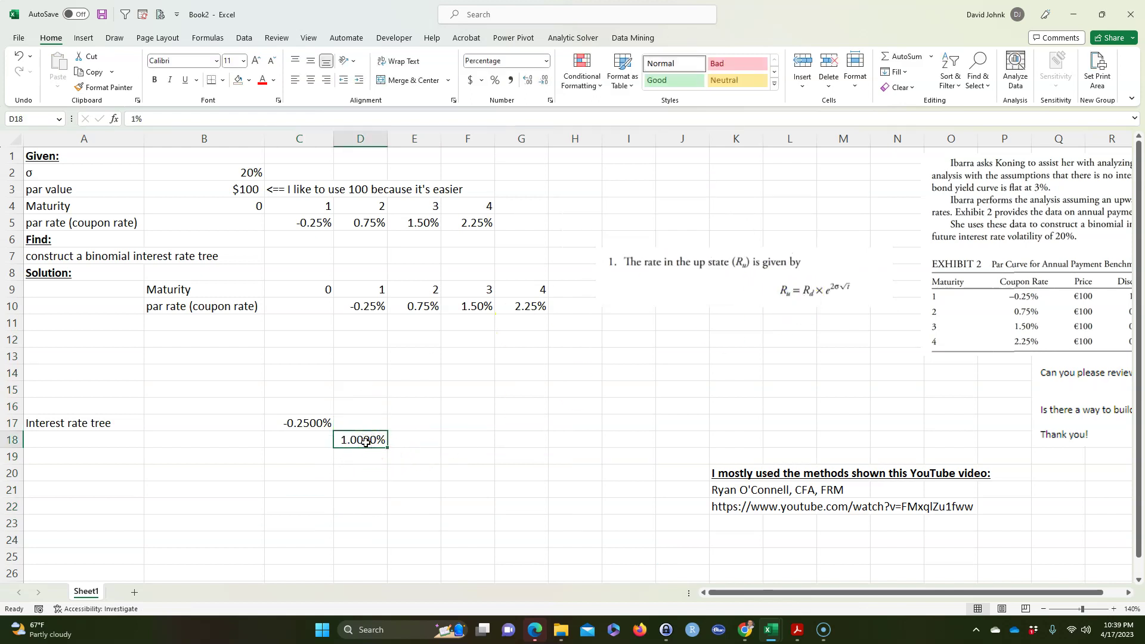
click(363, 401)
text(=)
click(370, 443)
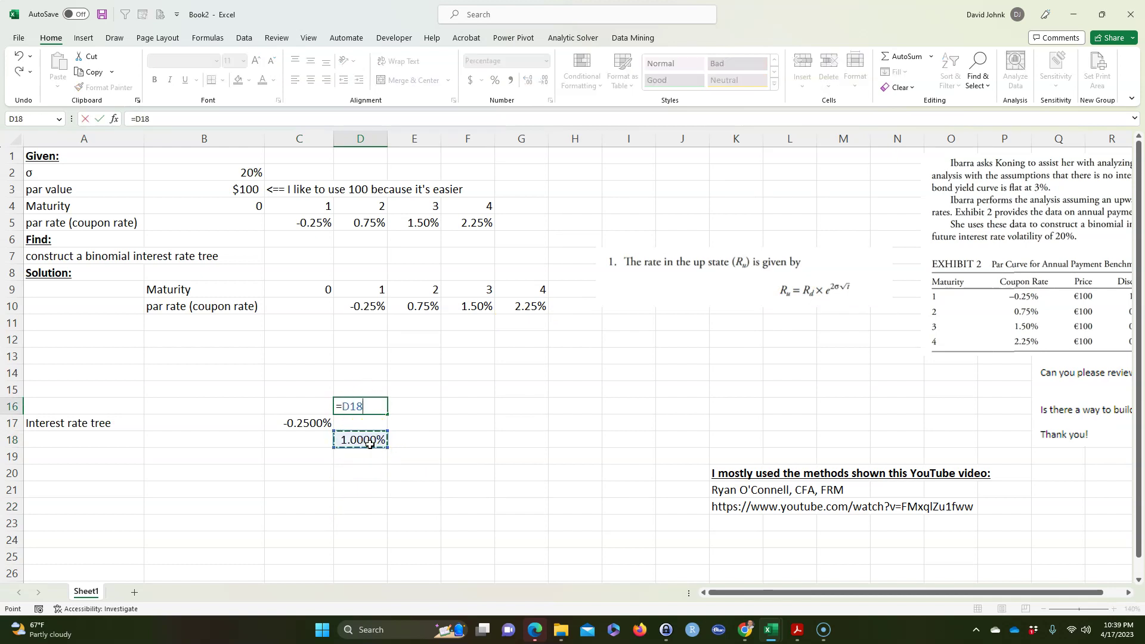
text(*ex[)
key(BackSpace)
key(BackSpace)
text(p(2*)
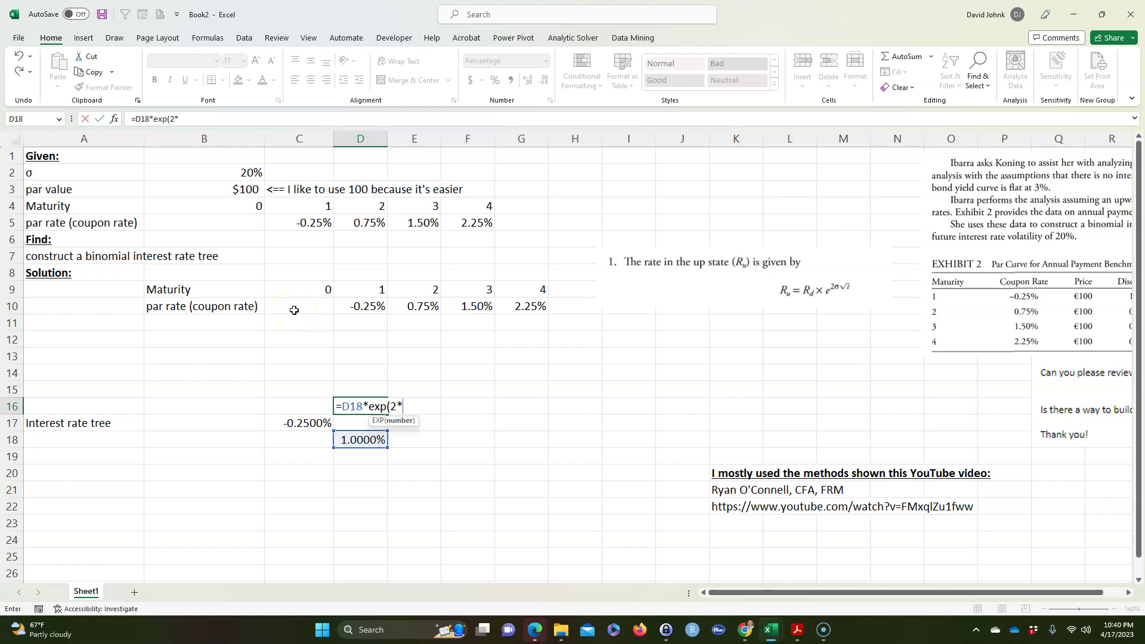
click(237, 173)
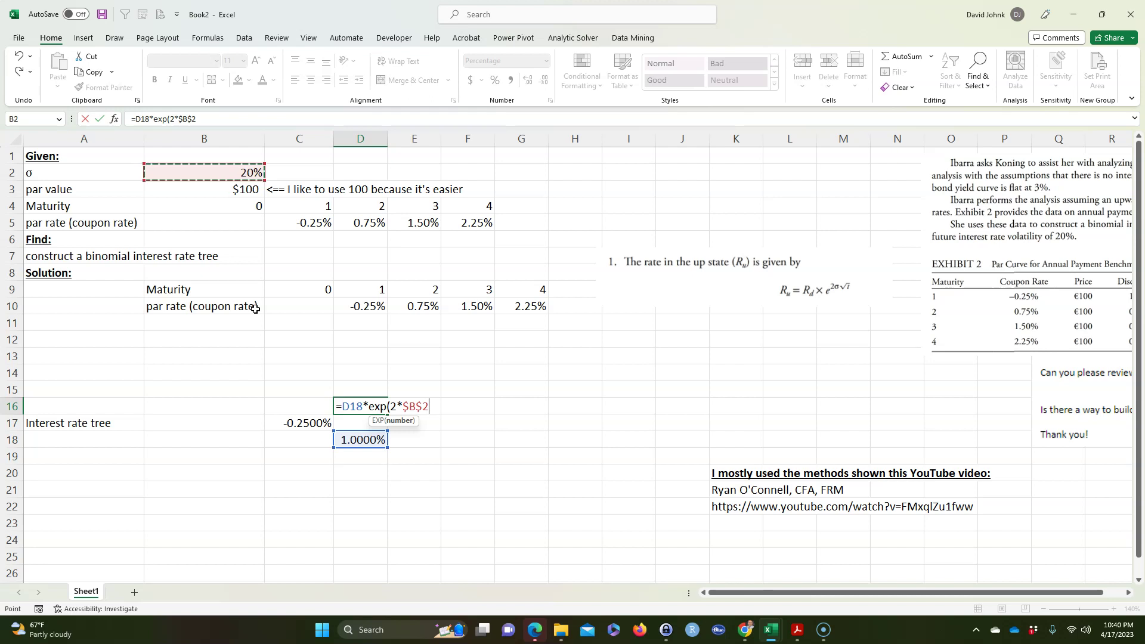
text())
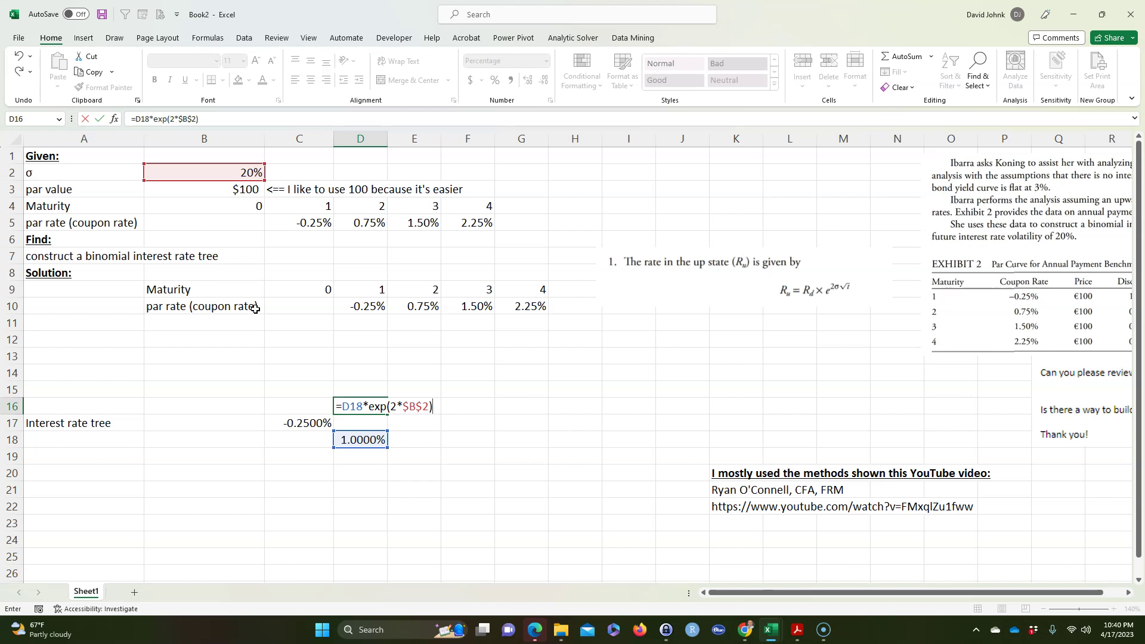
key(Return)
- Highlight the trial lower-node rate in D18 with a yellow fill
click(351, 440)
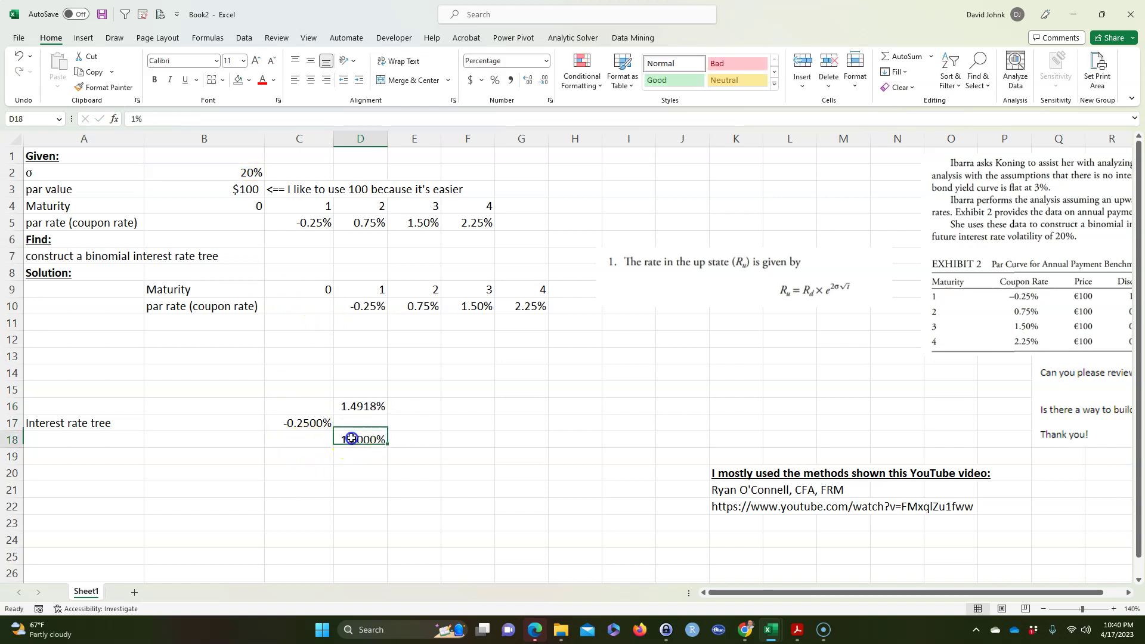
click(248, 80)
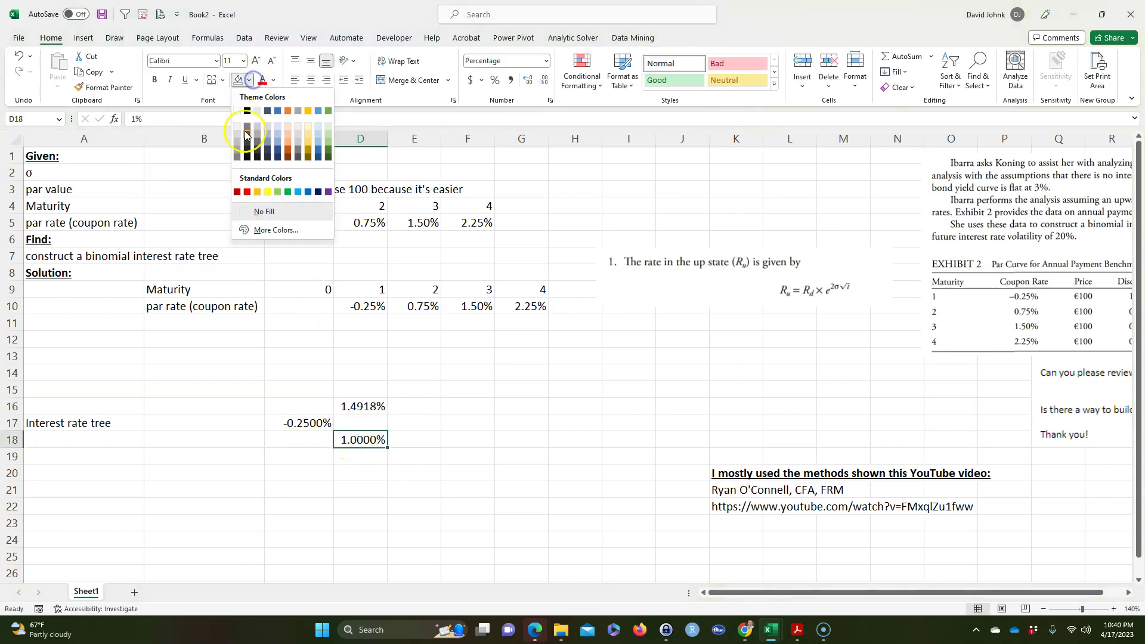
click(267, 192)
click(268, 485)
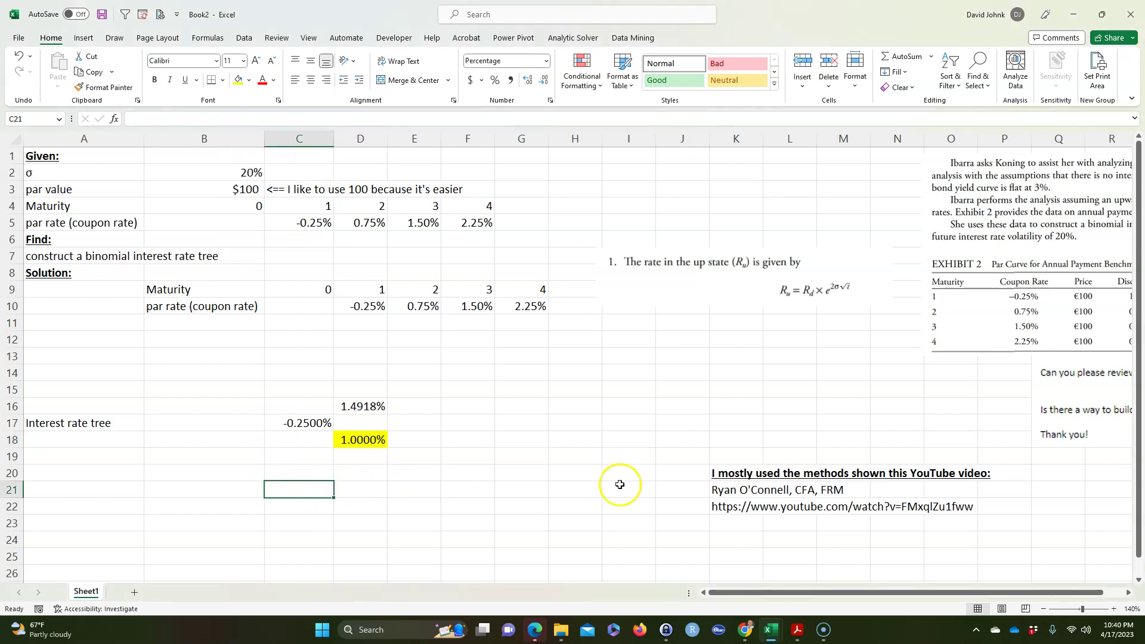
- Label A22 "1-year par bond" and B21 "cash flows" below the interest rate tree
click(367, 441)
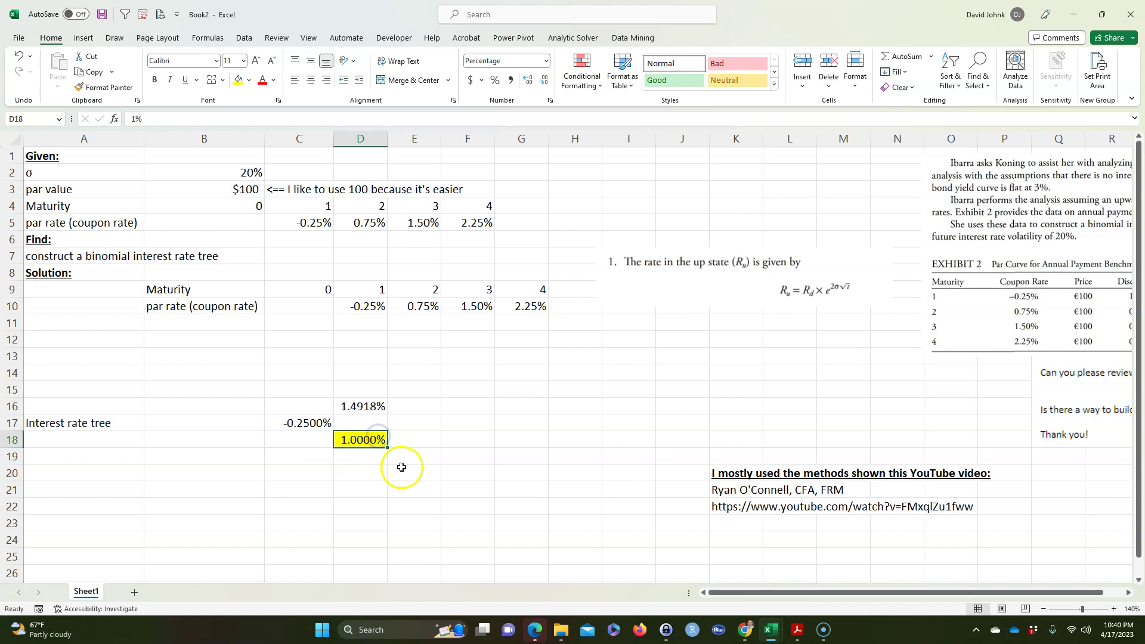
scroll(401, 467, down, 1)
scroll(401, 467, down, 1)
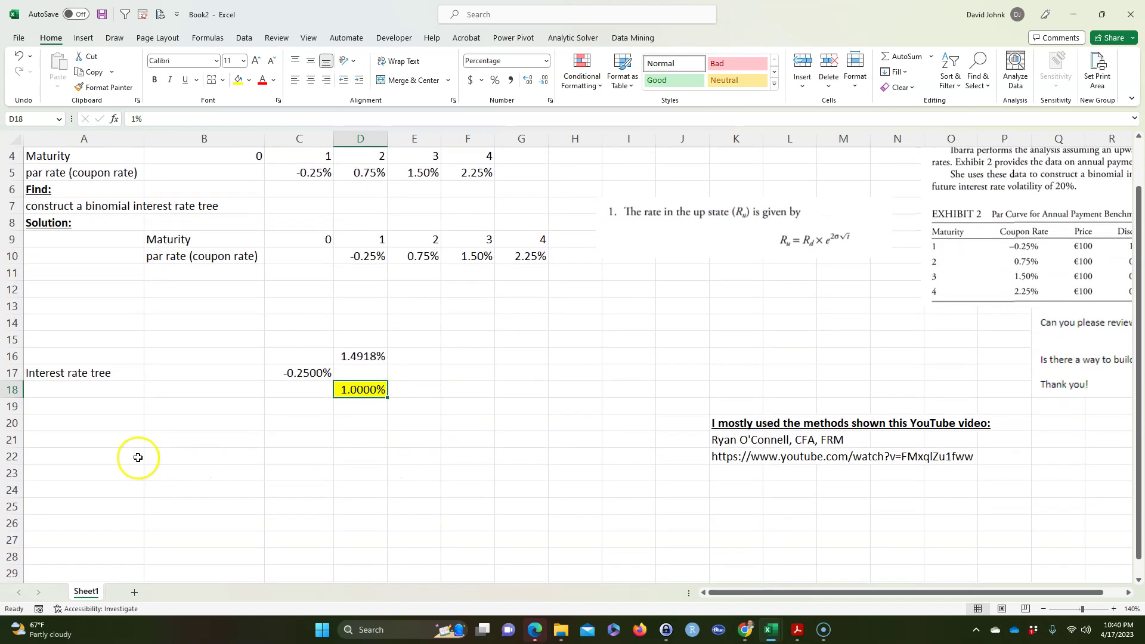
click(184, 421)
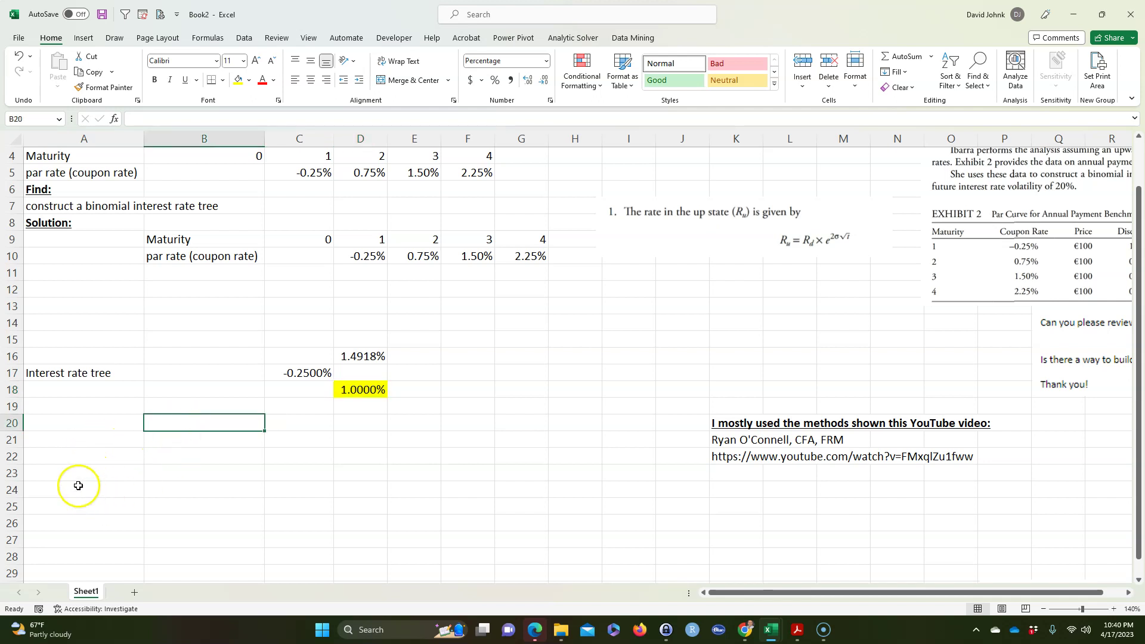
click(71, 456)
text(1-year par bond)
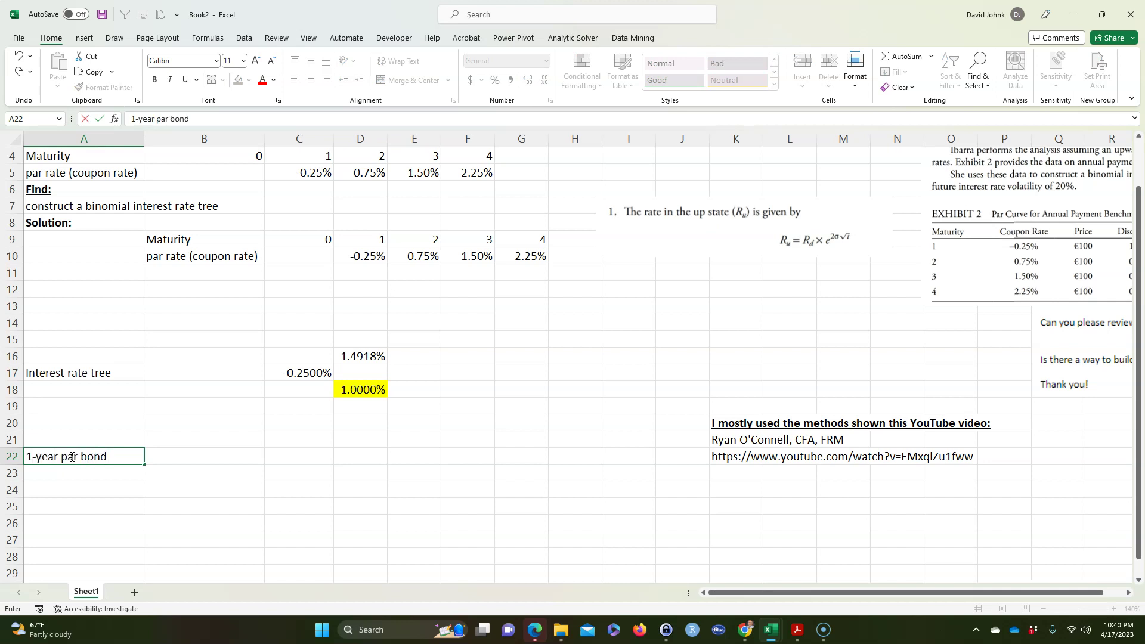
key(Tab)
key(Up)
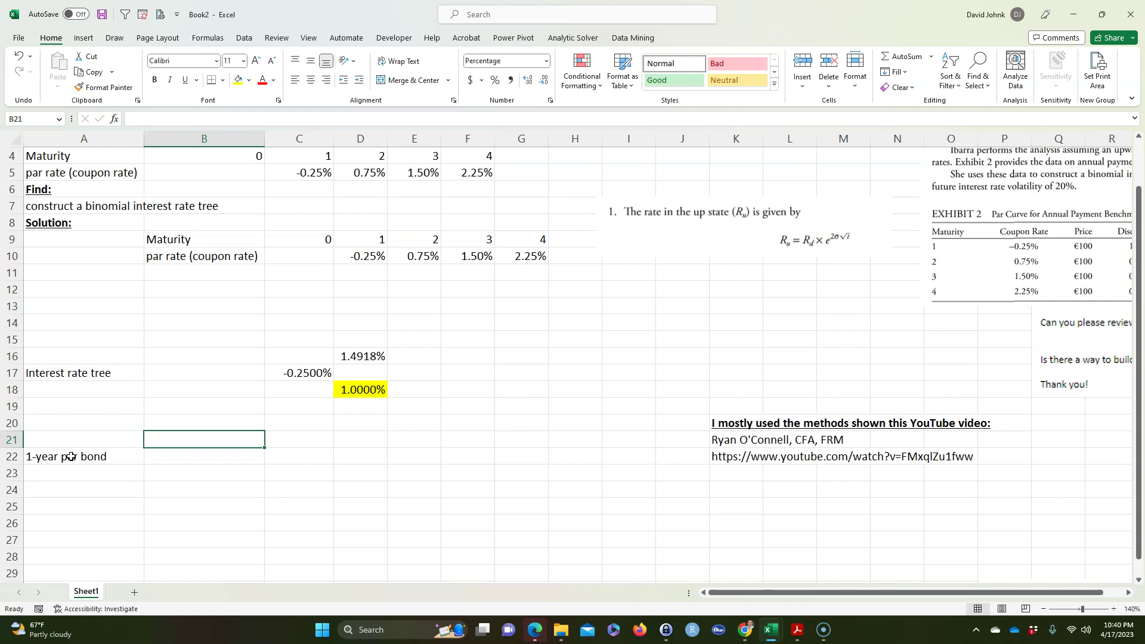
text(cash flows)
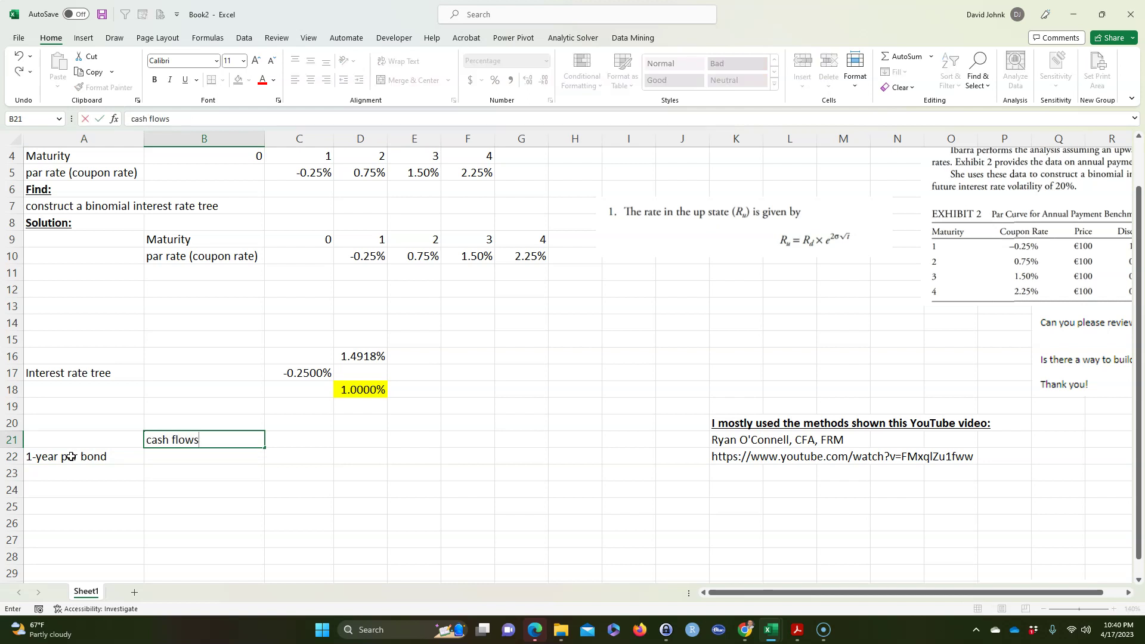
key(Tab)
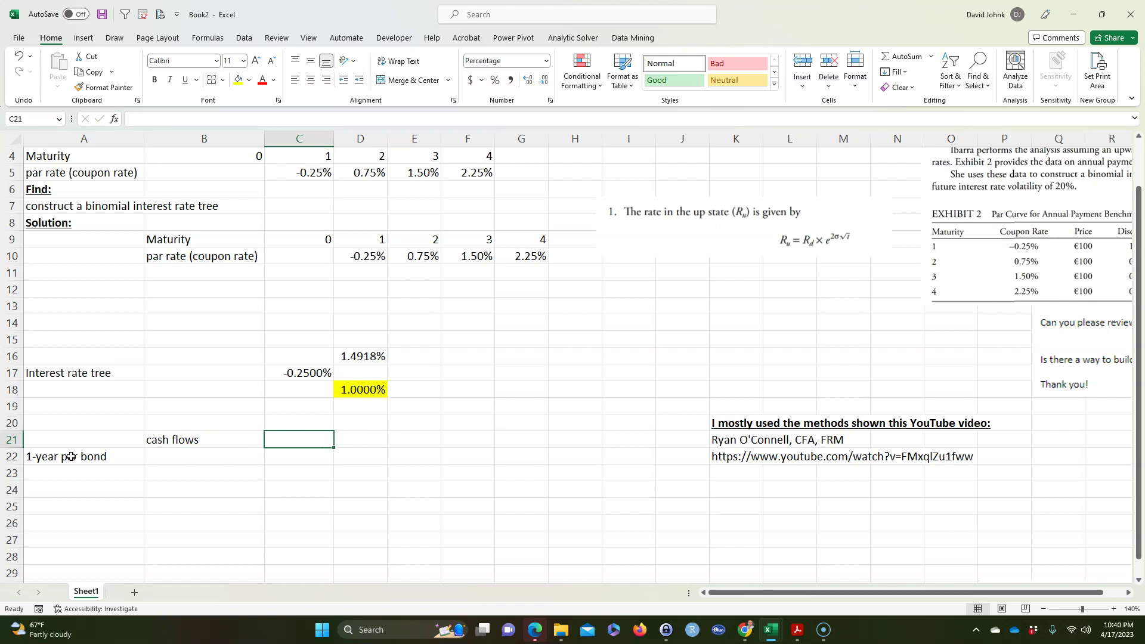
- Enter $0.00 in C21 beside the cash flows label and apply the accounting number format
text($0.00)
key(Return)
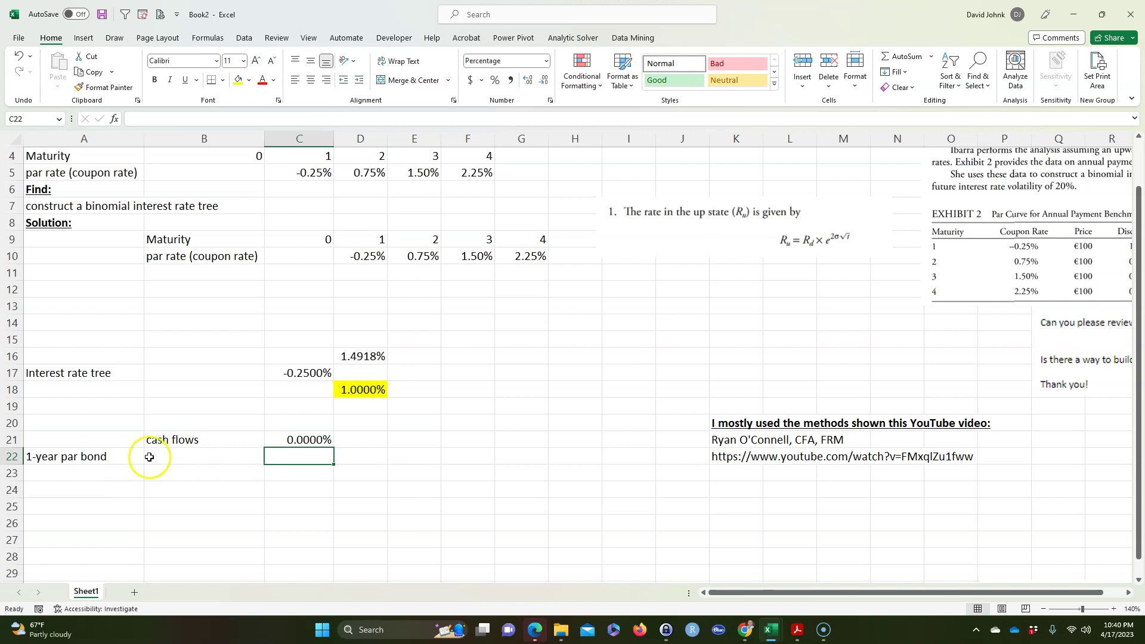
click(298, 439)
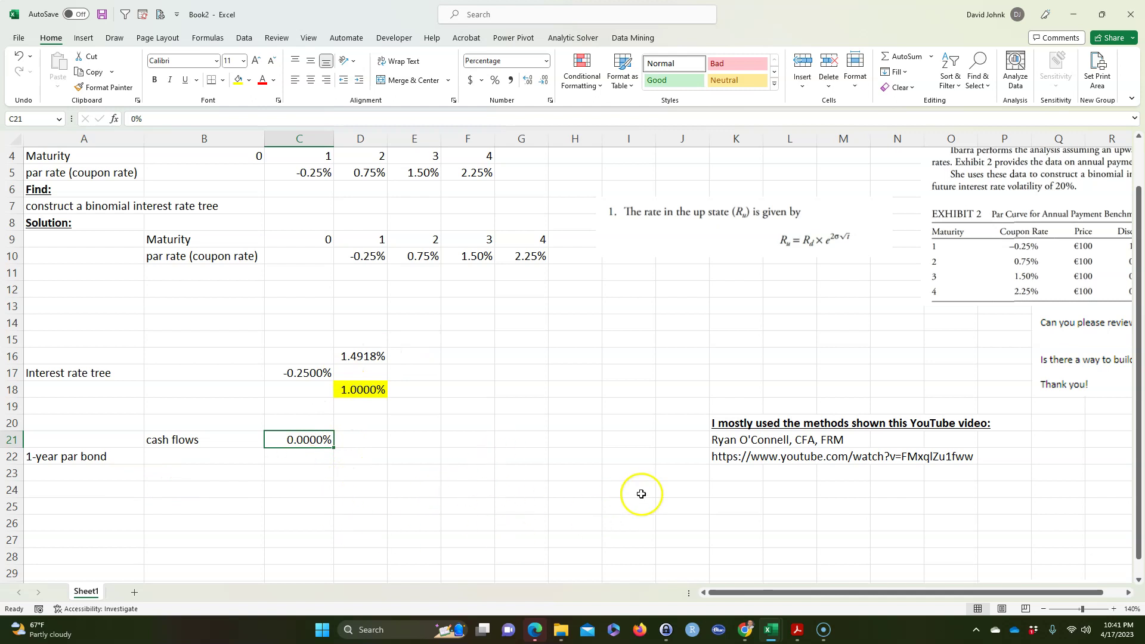
click(470, 79)
click(284, 506)
click(298, 439)
click(292, 488)
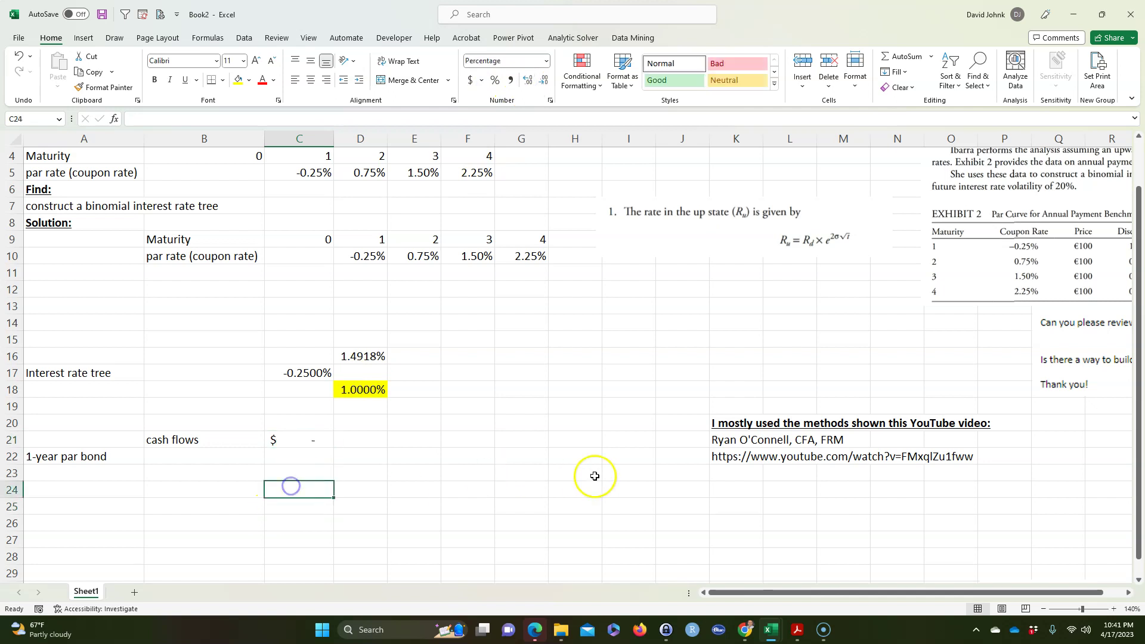
- Enter $0.000 in the empty cell K26 and copy that cell into C21 beside the cash flows label
click(736, 525)
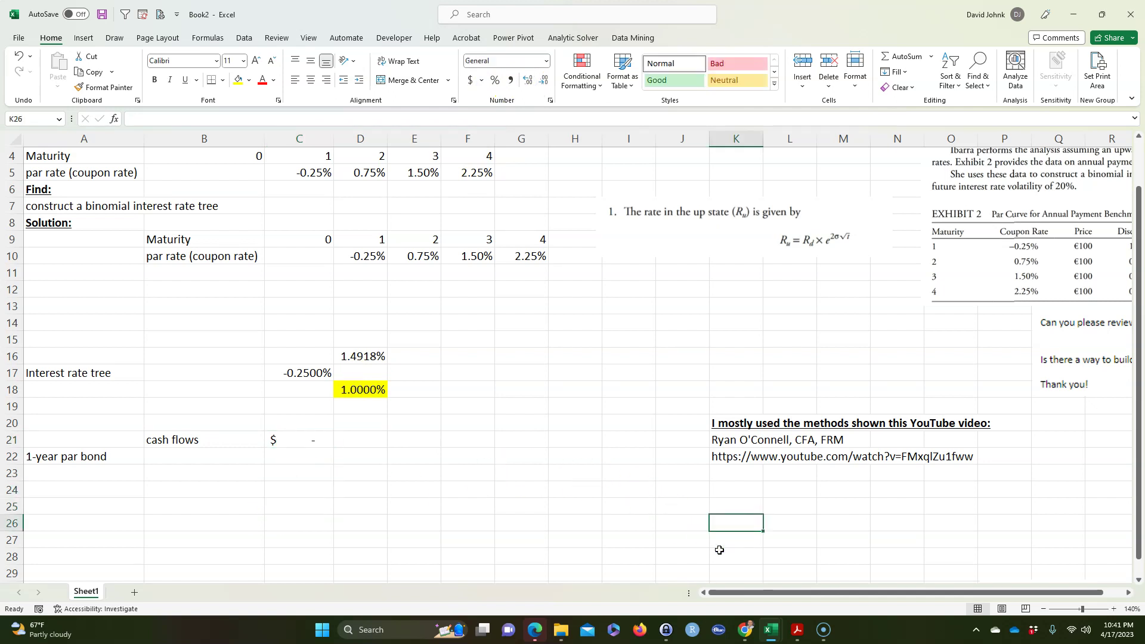
text($0.000)
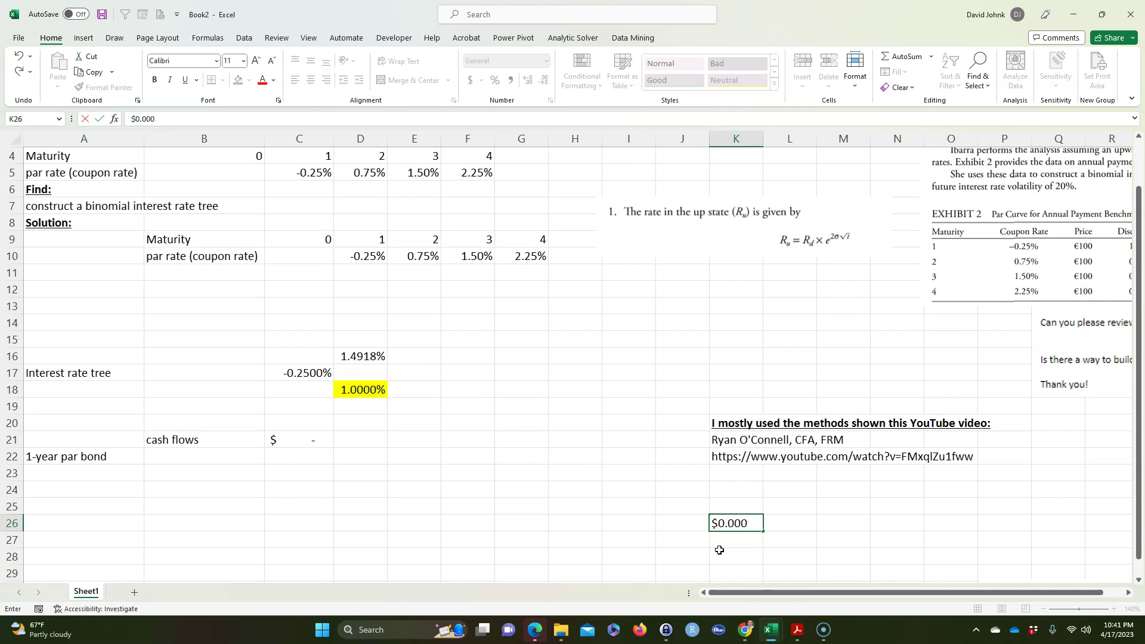
key(Return)
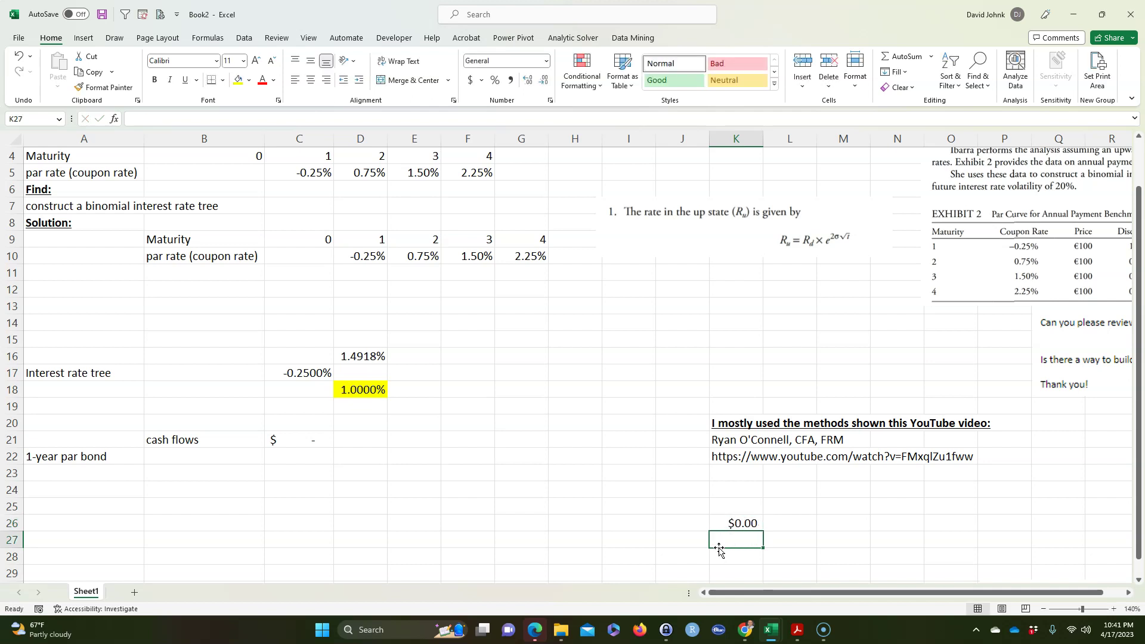
click(747, 521)
key(ctrl+c)
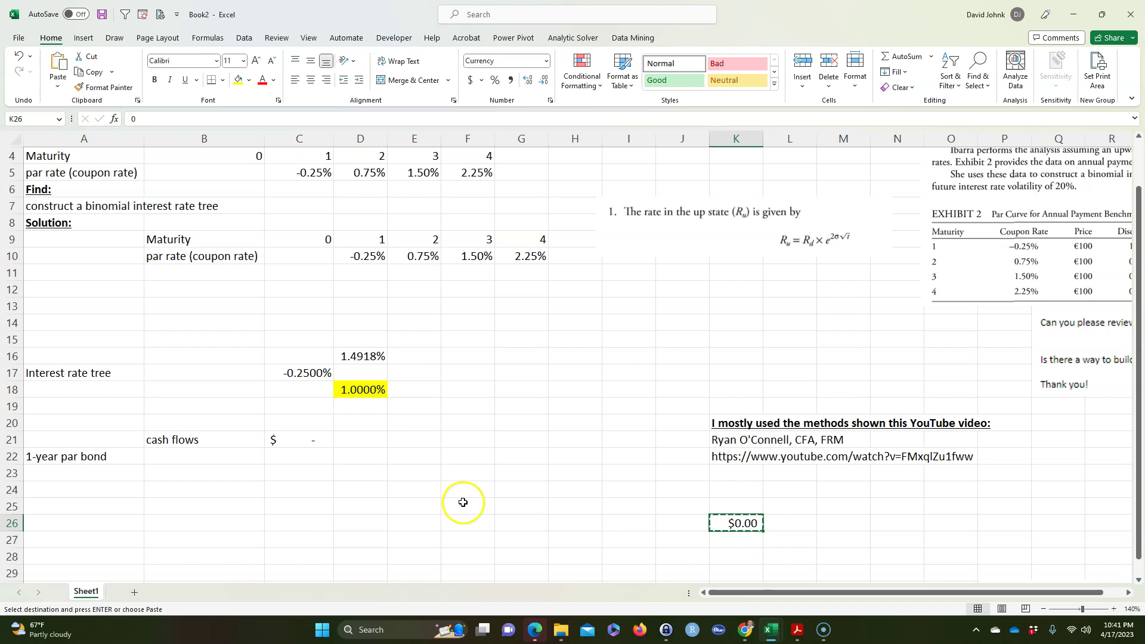
click(289, 440)
key(ctrl+v)
click(311, 521)
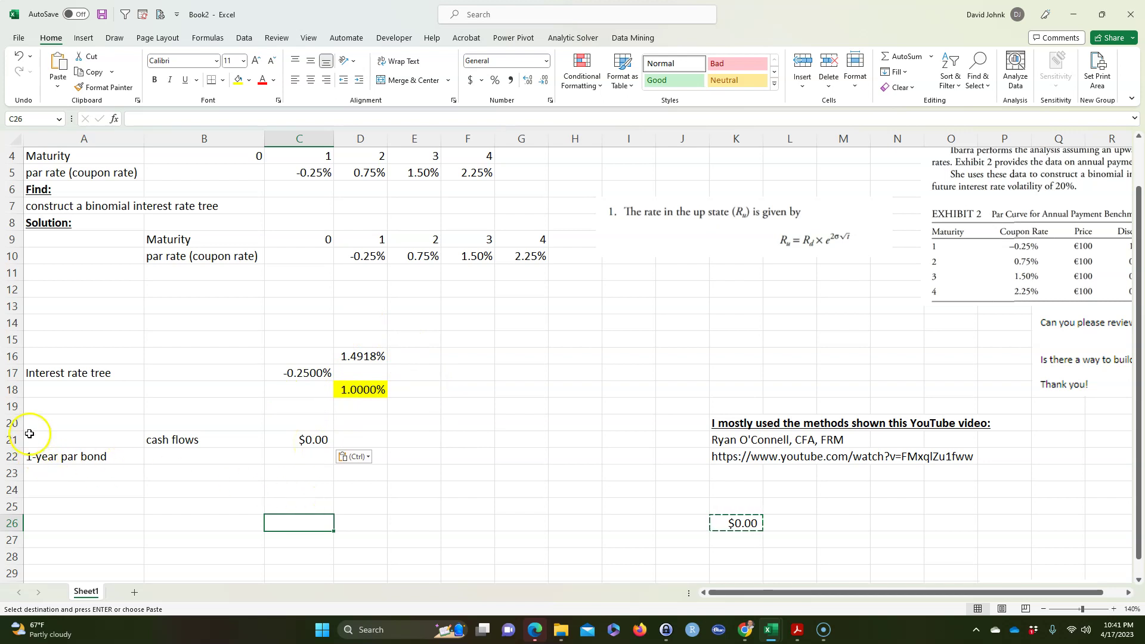
- Insert three blank rows above row 20 to add space between the tree and the cash flow section
drag(12, 423, 12, 456)
right_click(75, 444)
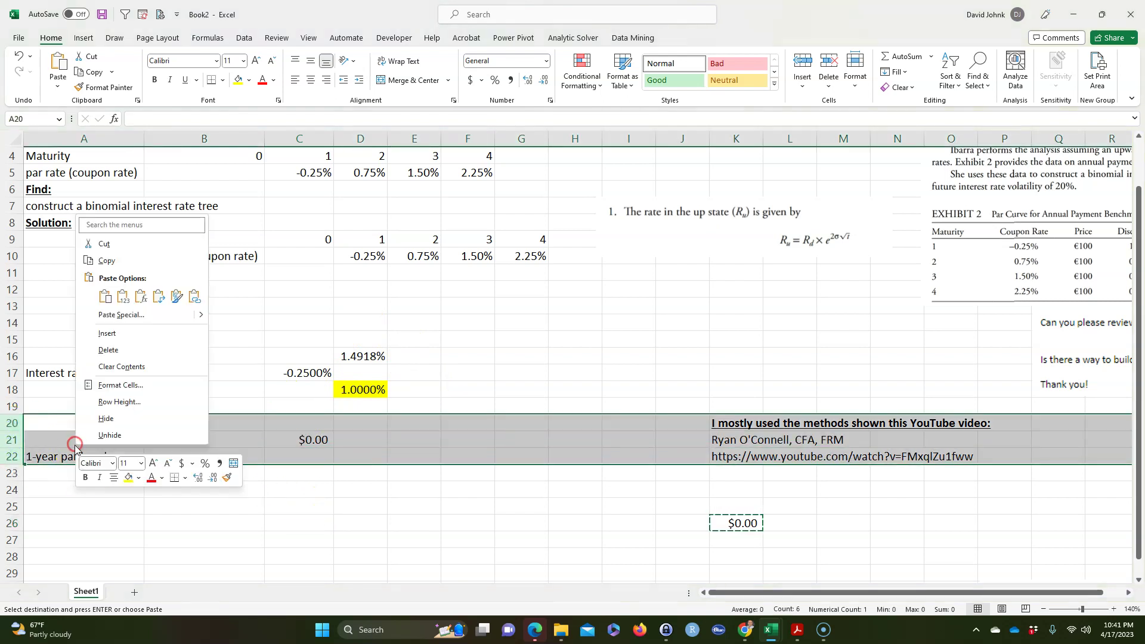
click(105, 333)
click(177, 479)
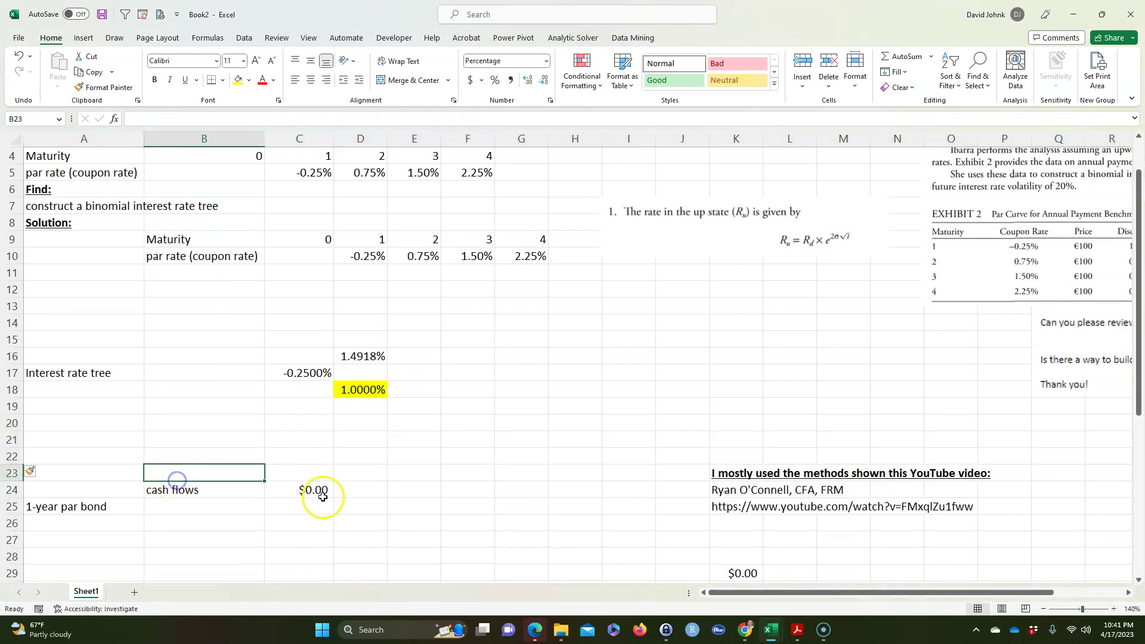
- Show the cash flow in C24 with four decimals and copy its currency format across the area below and beside it
click(296, 508)
click(316, 490)
scroll(258, 527, down, 2)
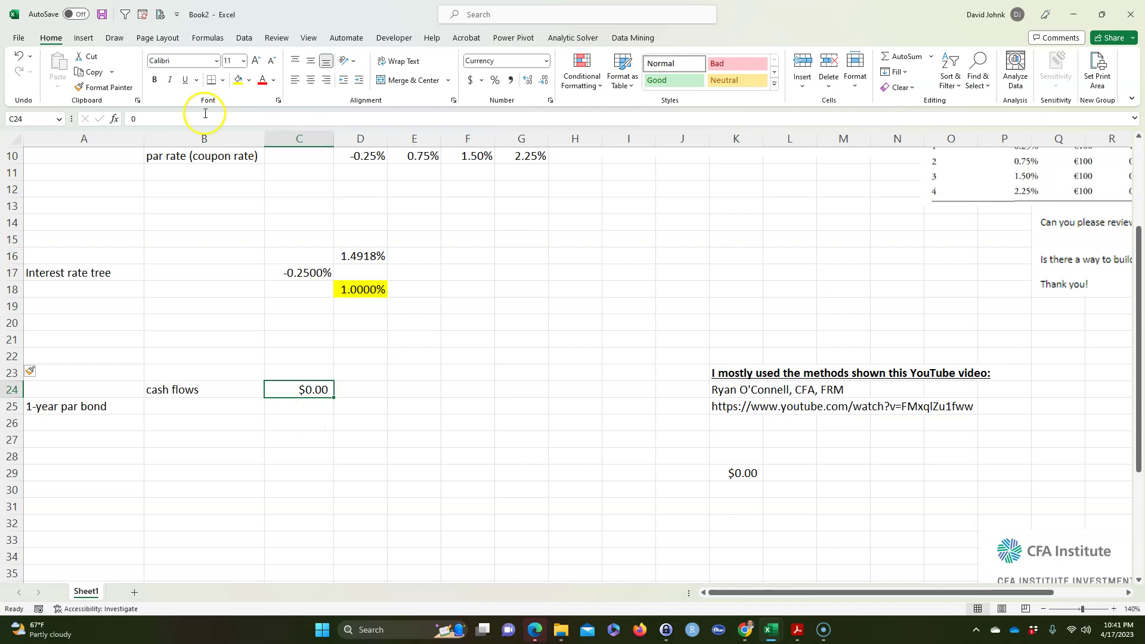
click(528, 79)
click(528, 79)
click(104, 87)
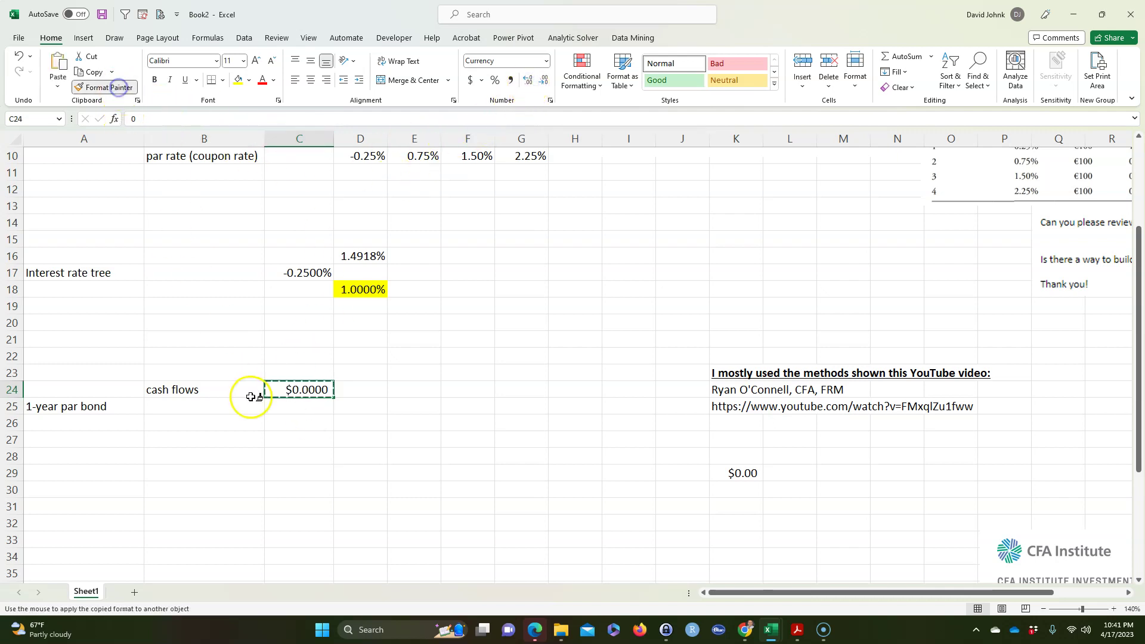
mouse_move(292, 391)
mouse_down()
mouse_move(498, 447)
mouse_move(599, 570)
mouse_move(543, 532)
mouse_move(593, 521)
mouse_move(622, 559)
mouse_up()
click(379, 460)
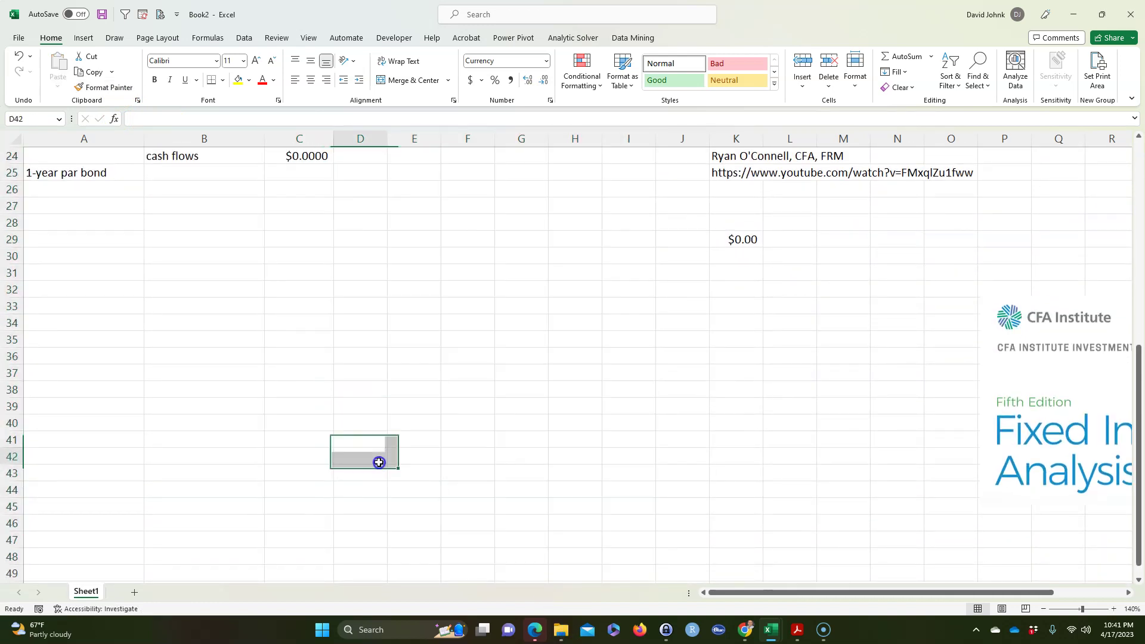
scroll(376, 412, up, 4)
scroll(373, 415, up, 2)
click(370, 442)
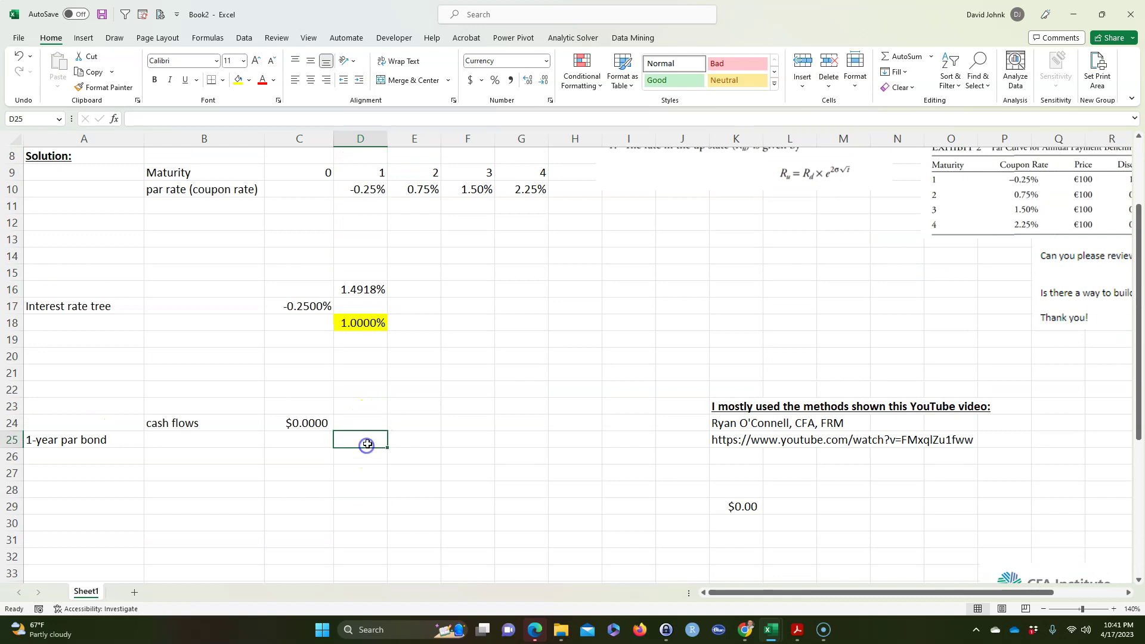
click(302, 420)
click(282, 403)
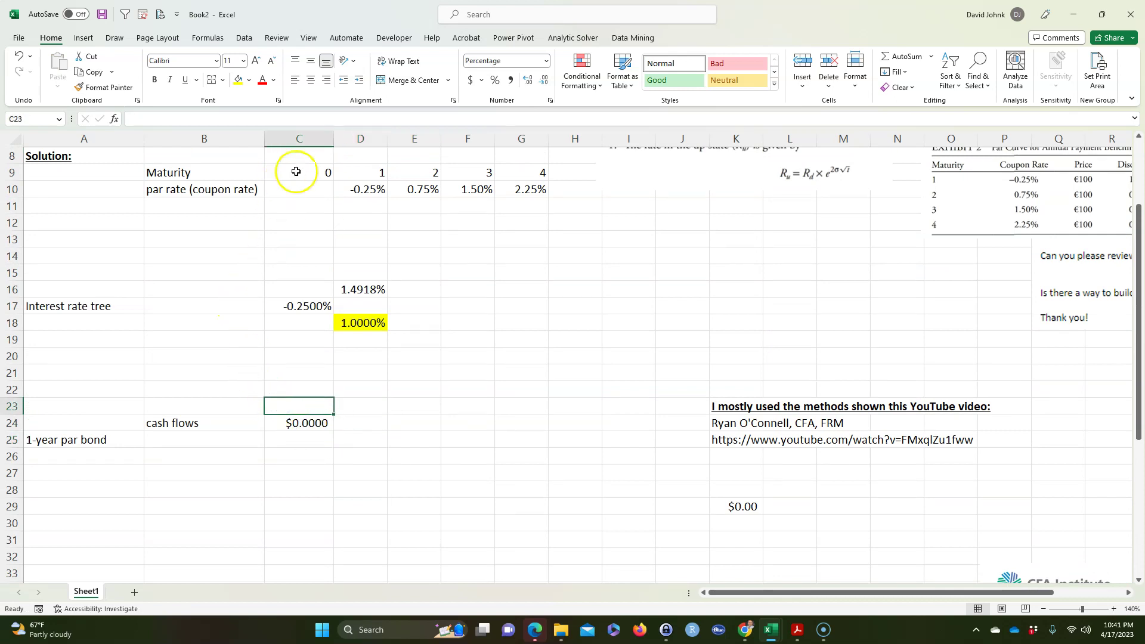
drag(199, 173, 521, 172)
right_click(522, 173)
click(455, 341)
- Label B23 "Year" and enter the years 0, 1, 2, 3 and 4 across C23:G23
click(209, 405)
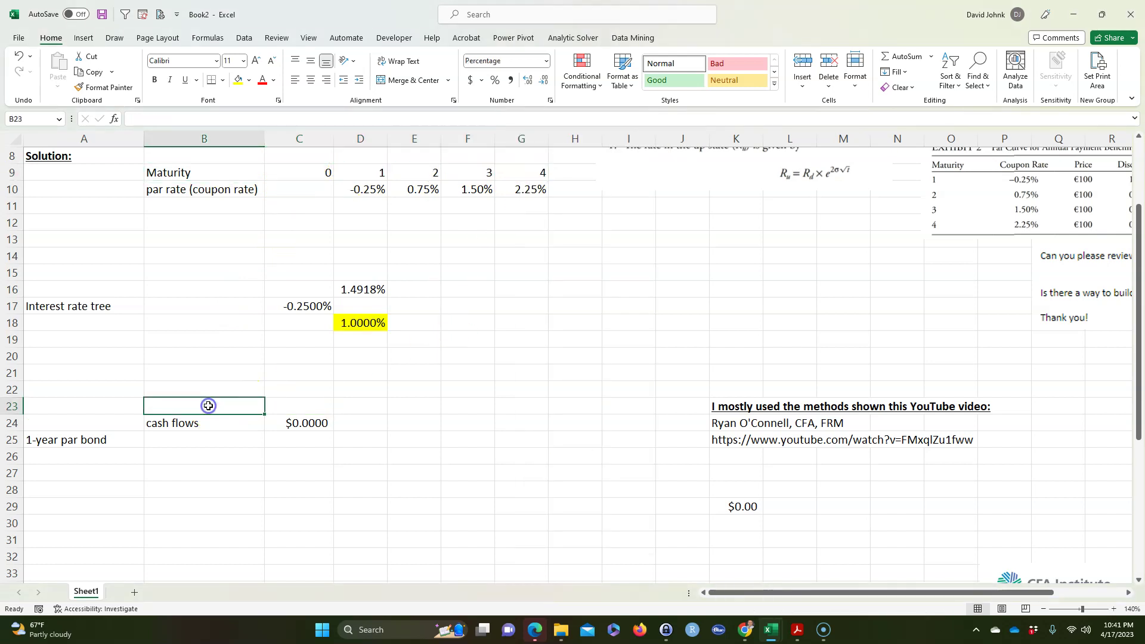
text(Year)
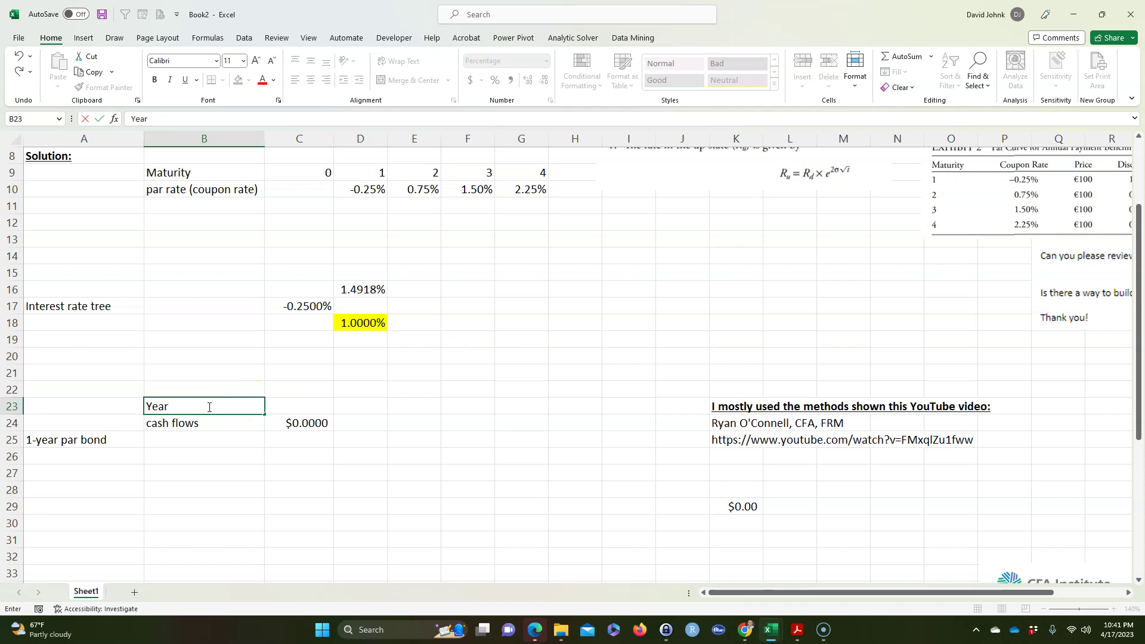
key(Tab)
text(0)
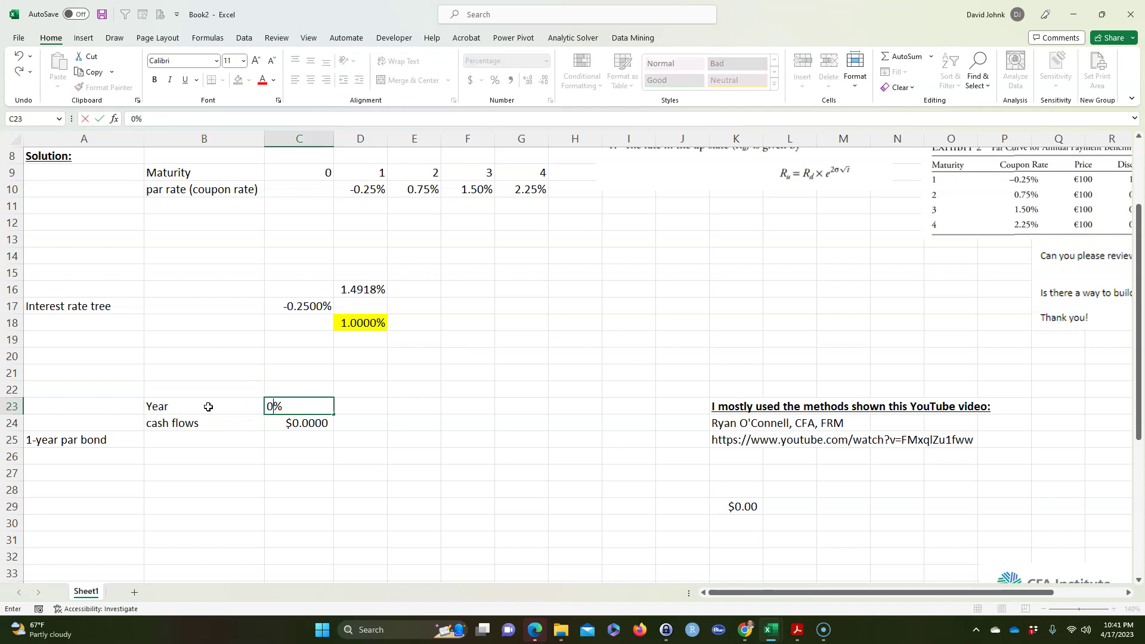
key(Tab)
text(1)
key(Tab)
text(2)
key(Tab)
text(3)
key(Tab)
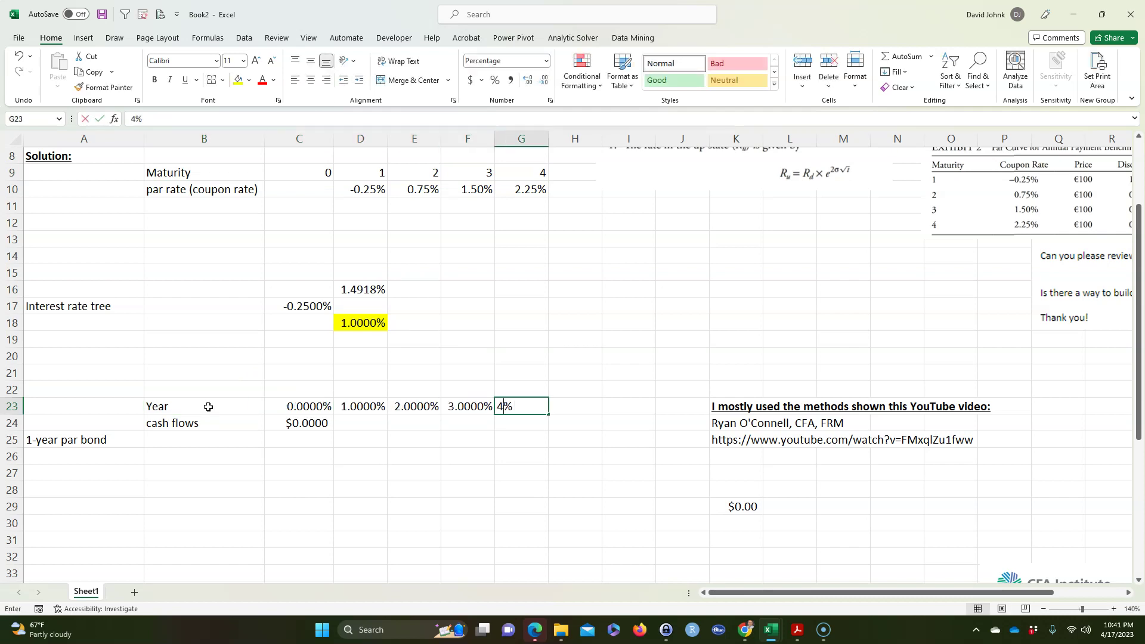
text(4)
key(Tab)
- Apply the comma number format with four decimals to the year values in C23:G23
drag(299, 408, 522, 406)
click(511, 80)
click(528, 82)
click(530, 83)
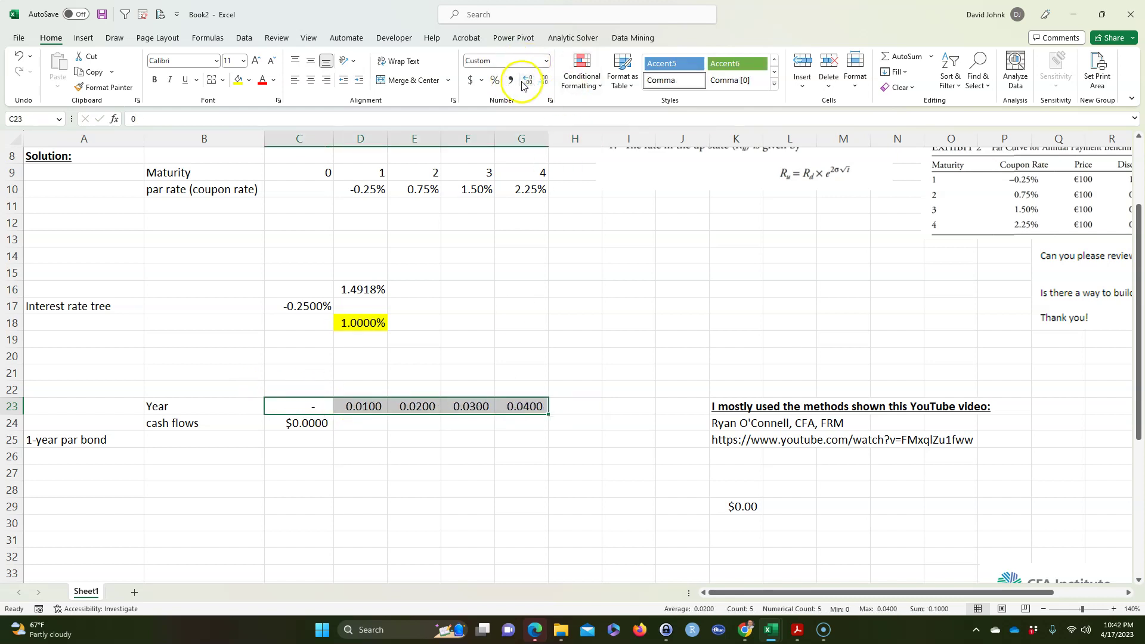
- Reduce the year values in C23:G23 to two decimals and re-enter 0 in C23
click(546, 82)
click(547, 83)
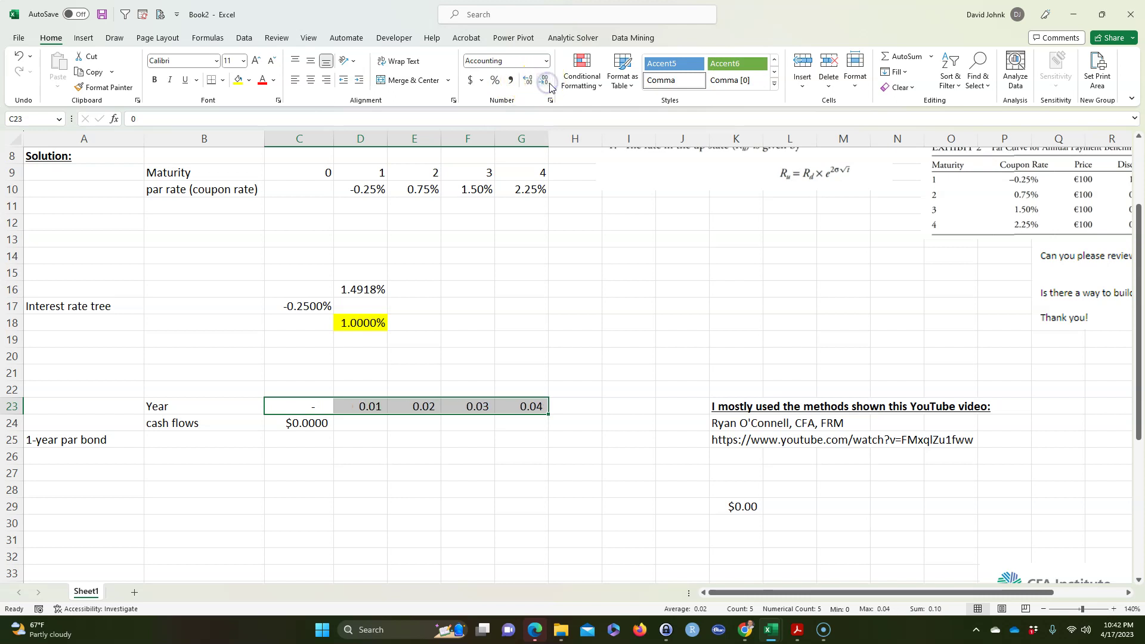
drag(371, 406, 415, 404)
click(304, 418)
click(307, 409)
text(0)
key(Tab)
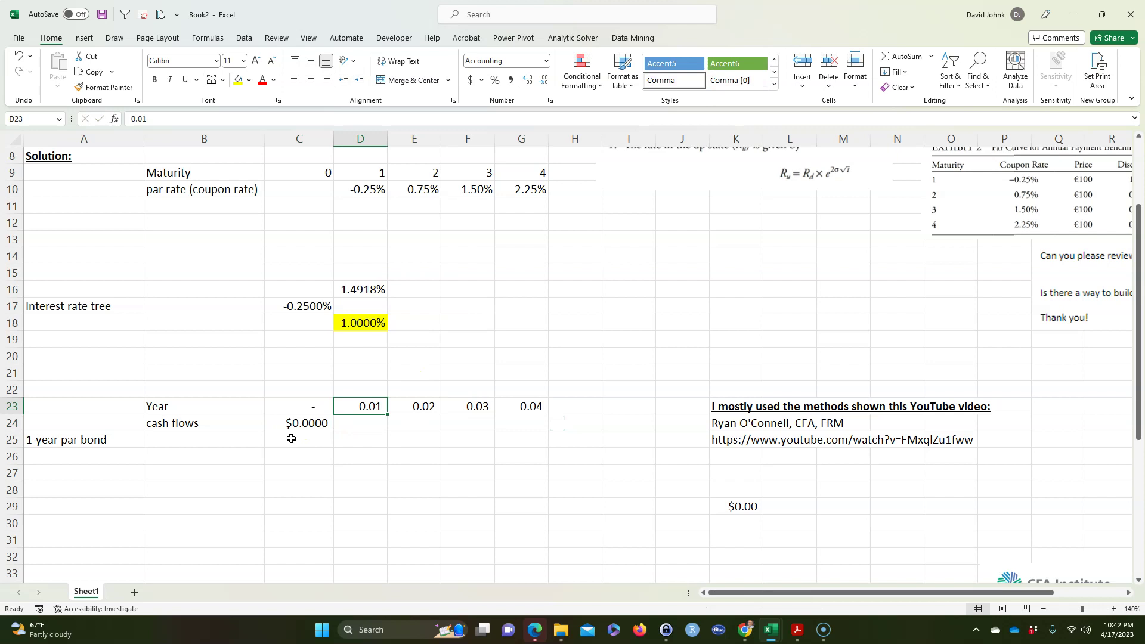
- Re-enter the year headings in D23:G23 as 2, 3, 4 and 4
text(2)
key(Tab)
text(3)
key(Tab)
text(4)
key(Tab)
text(5)
key(Left)
text(4)
key(Left)
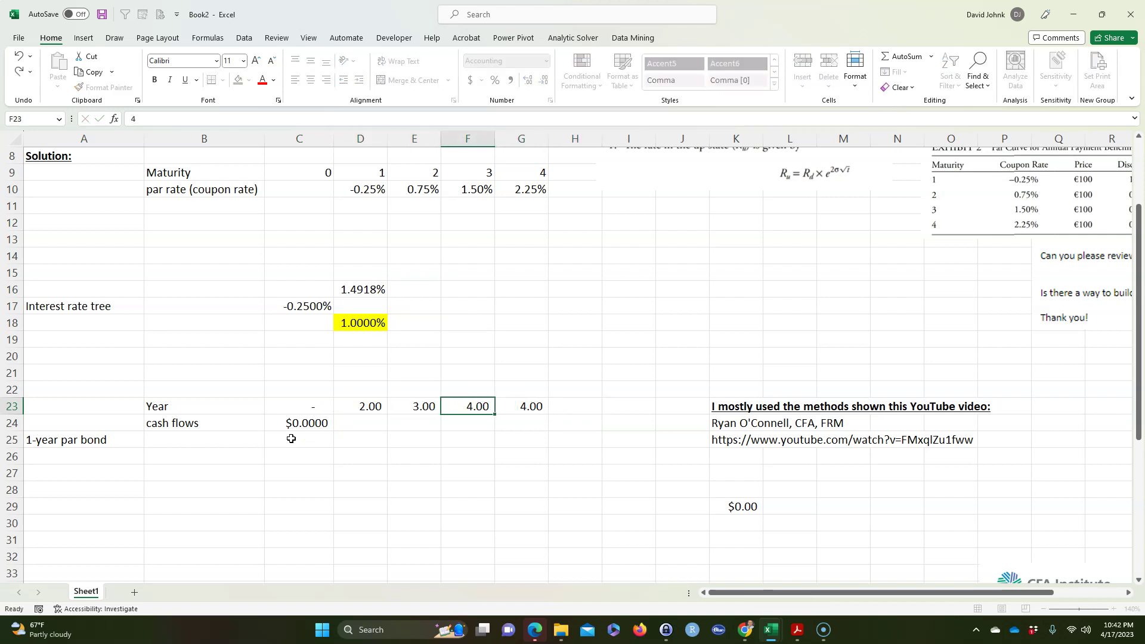
- Correct the year headings in D23:F23 to 1, 2 and 3
click(513, 414)
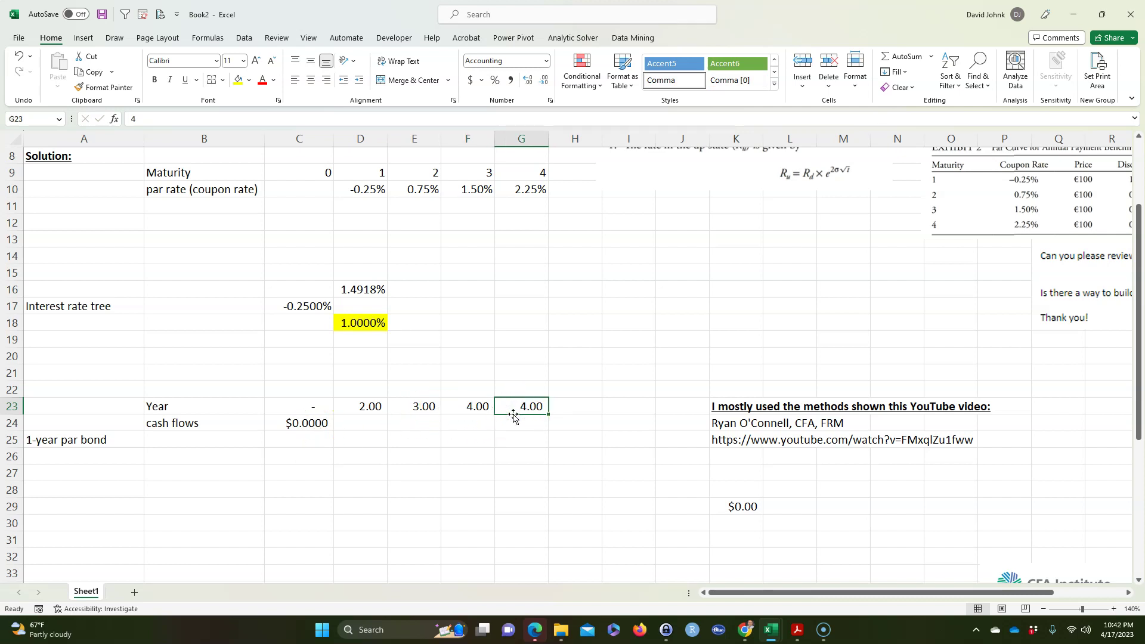
key(Left)
key(Left)
key(Left)
key(Left)
key(Right)
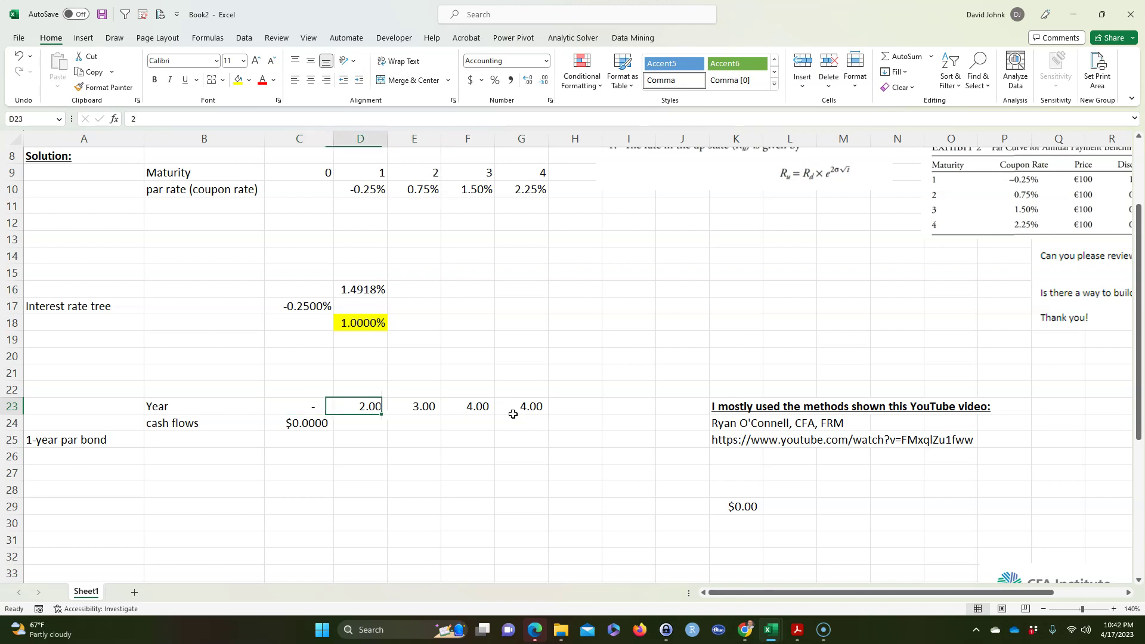
text(1)
key(Right)
text(2)
key(Right)
text(3)
key(Right)
key(Right)
click(499, 404)
- Show the year headings in D23:G23 without decimals
drag(370, 406, 507, 406)
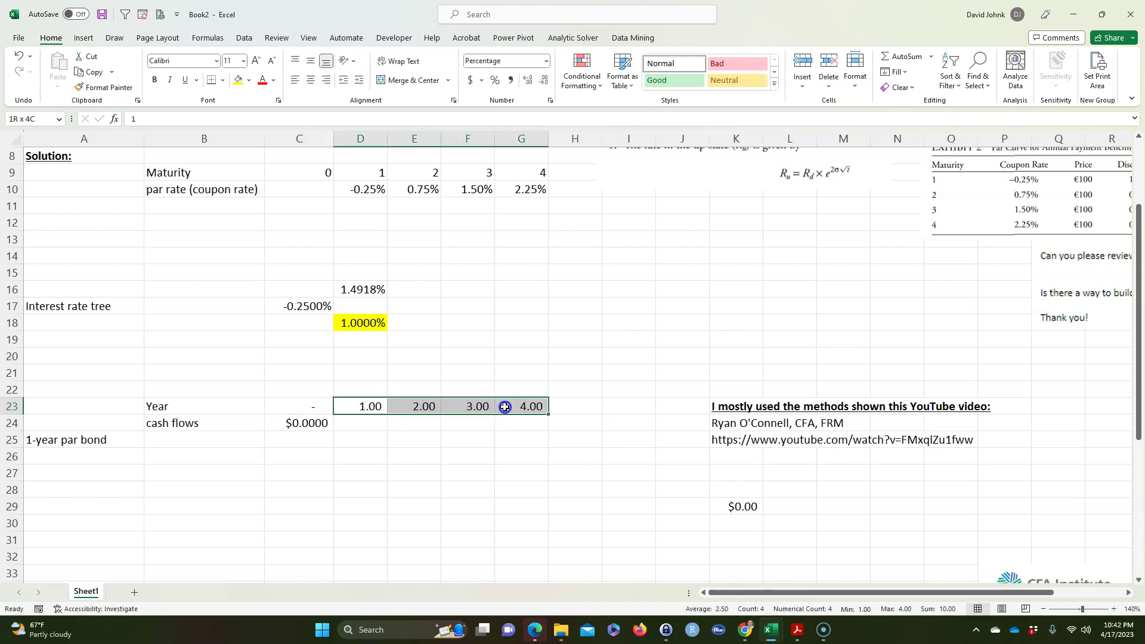
click(539, 87)
click(539, 87)
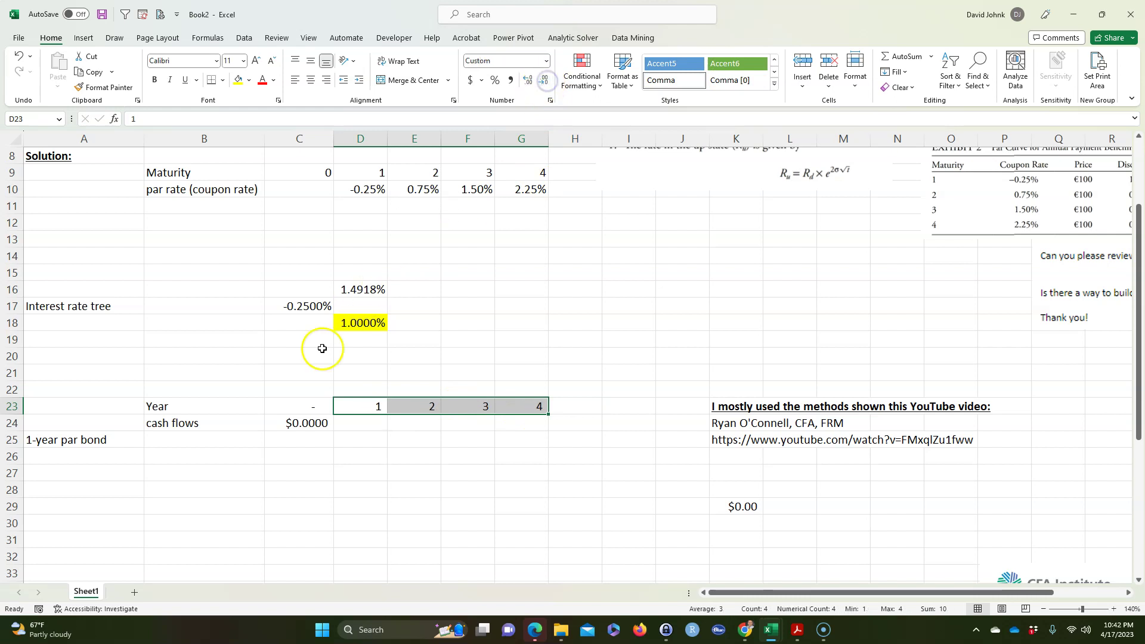
click(366, 407)
click(105, 87)
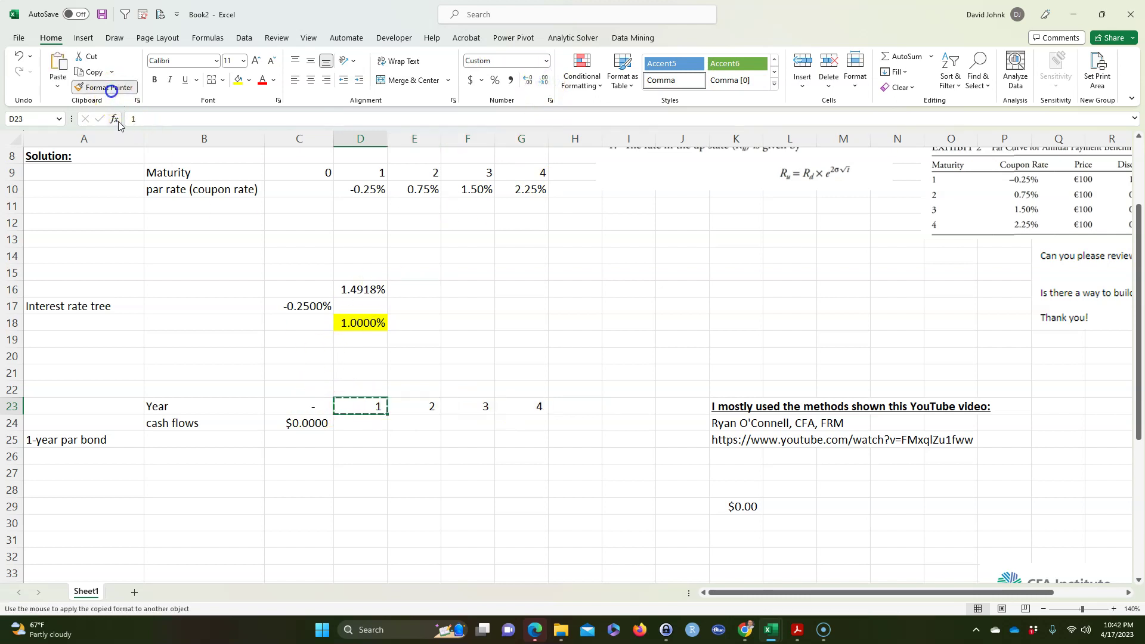
click(314, 507)
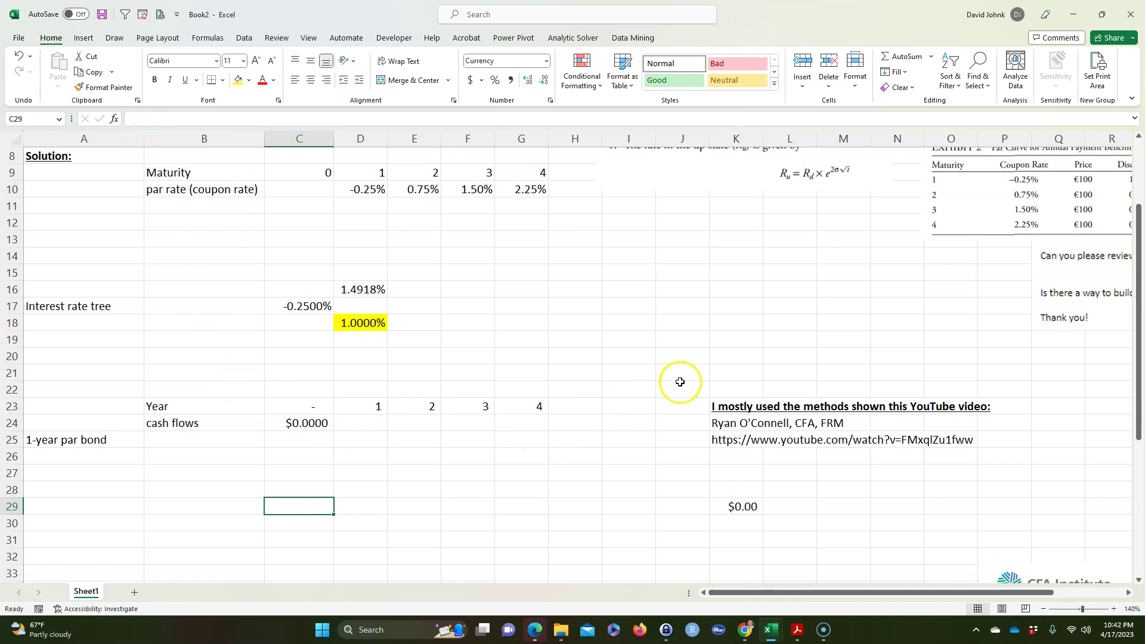
- Enter a plain 0 in J22 and copy it with its format into C23 as the year 0 heading
click(680, 385)
text(0)
key(Return)
click(683, 393)
key(ctrl+c)
click(291, 405)
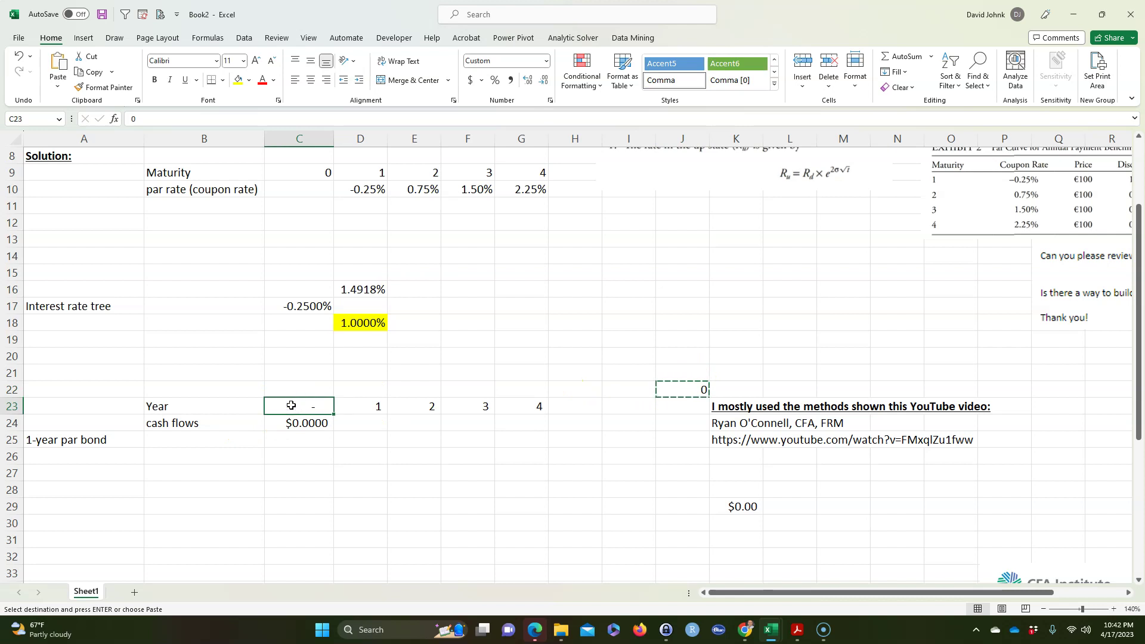
key(ctrl+v)
- Clear the stray zero values from K29 and J22
click(414, 523)
click(757, 508)
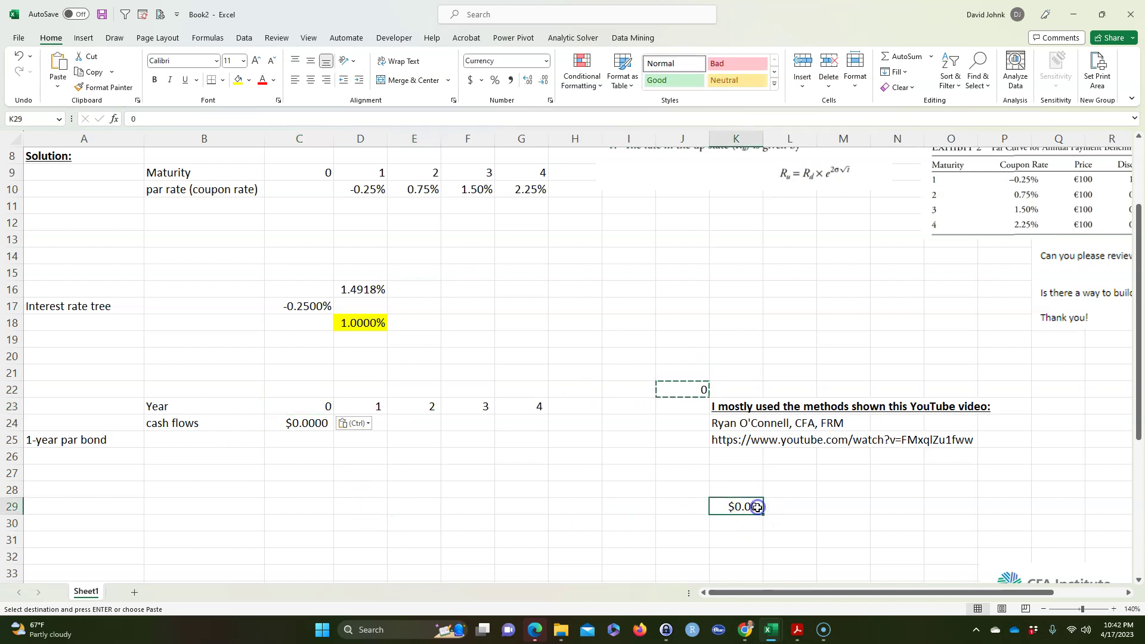
key(Delete)
click(687, 391)
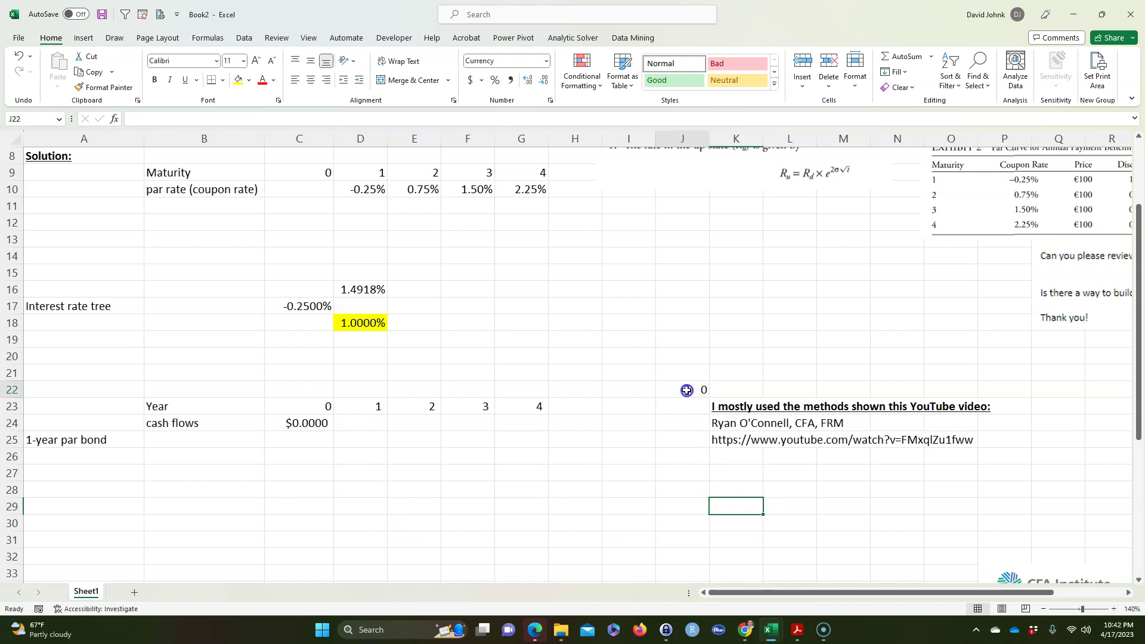
key(Delete)
click(632, 485)
- Calculate the year 1 cash flow in D24 with =B3+B3*D10 and widen column D to fit it
click(288, 425)
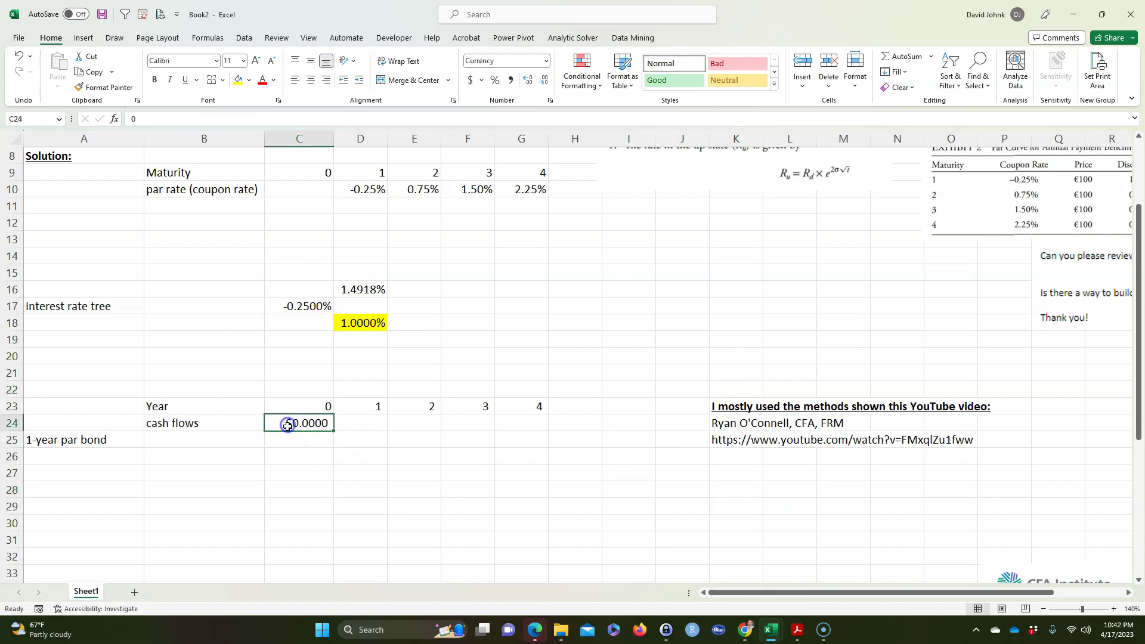
click(368, 425)
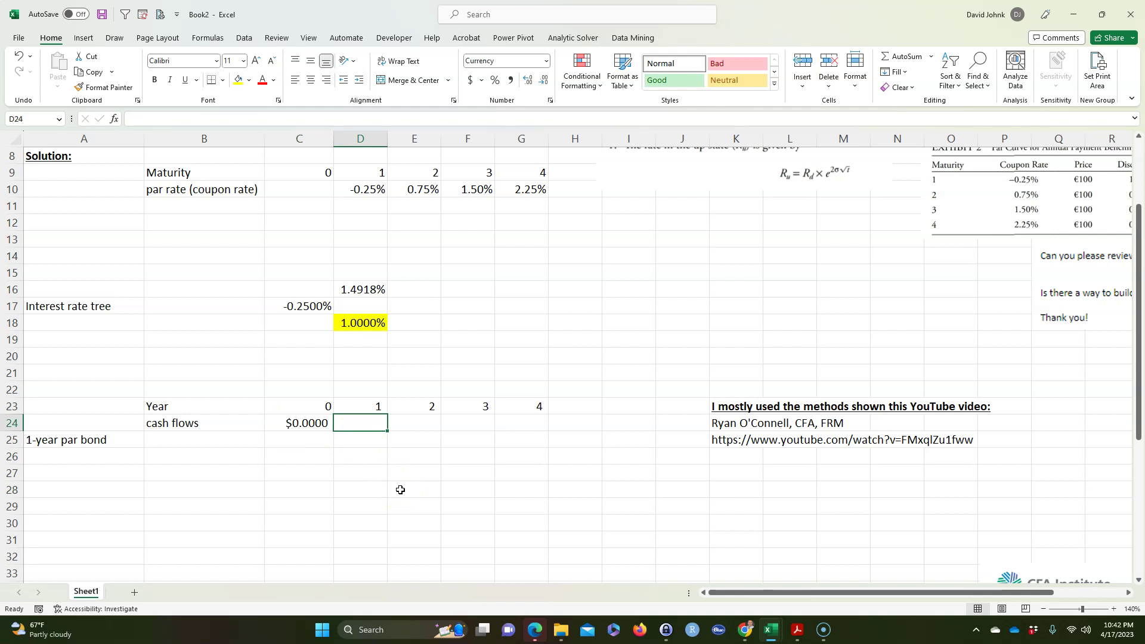
text(=)
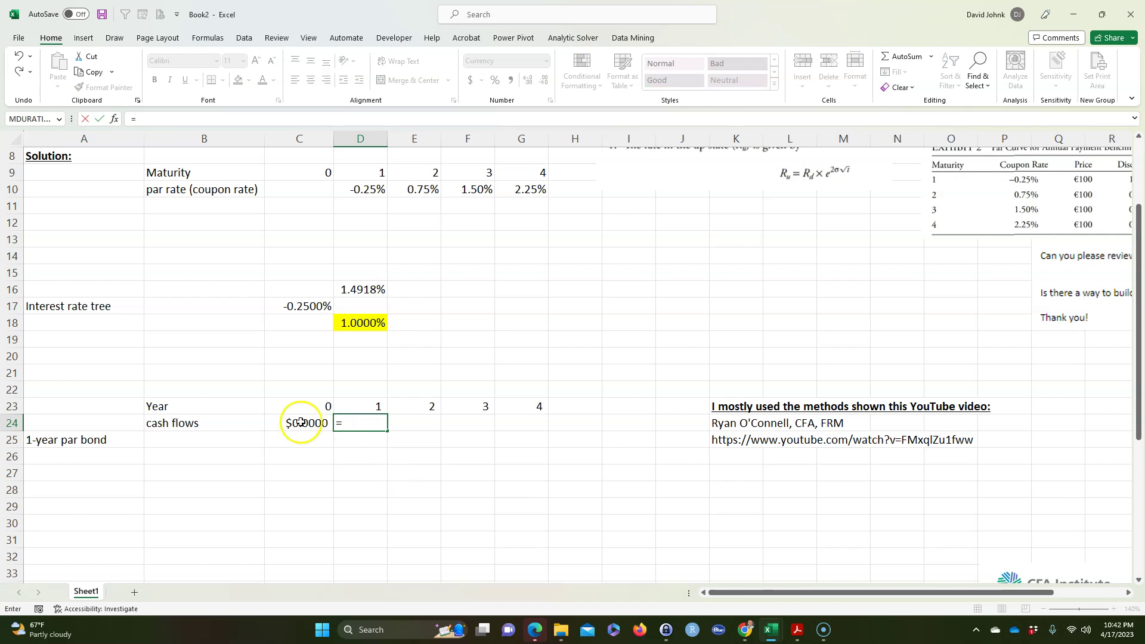
scroll(231, 439, up, 2)
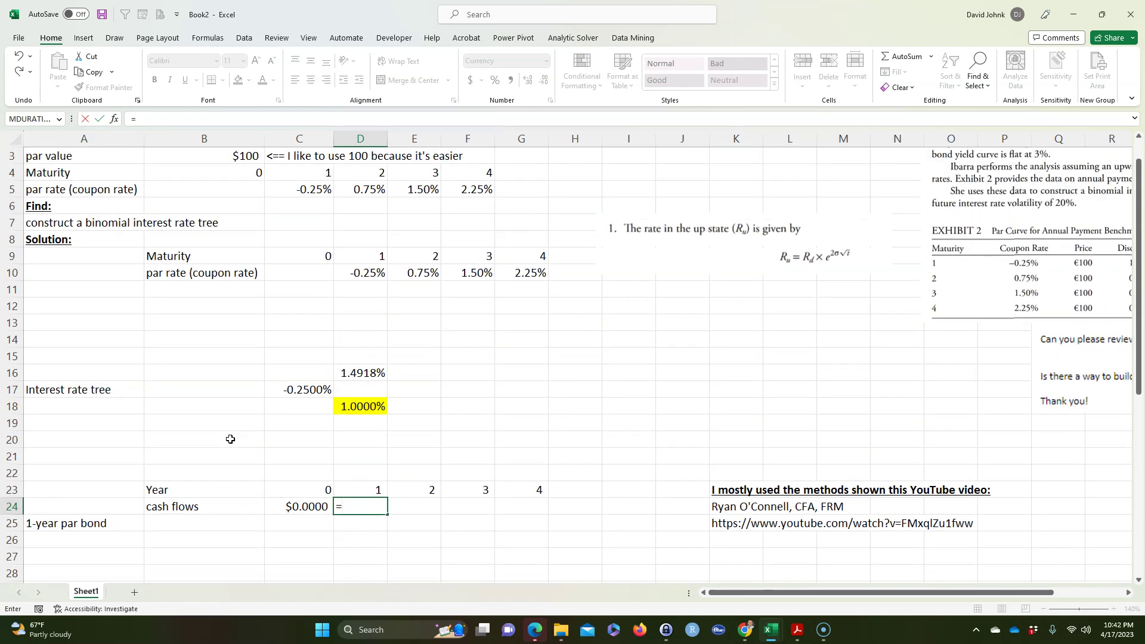
click(238, 159)
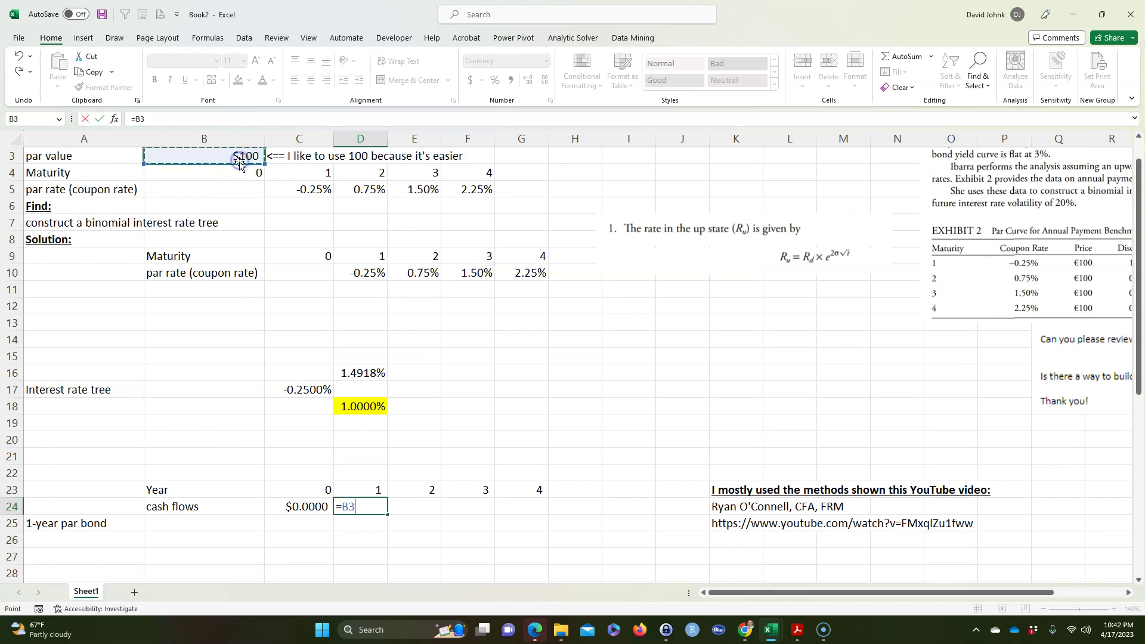
text(+)
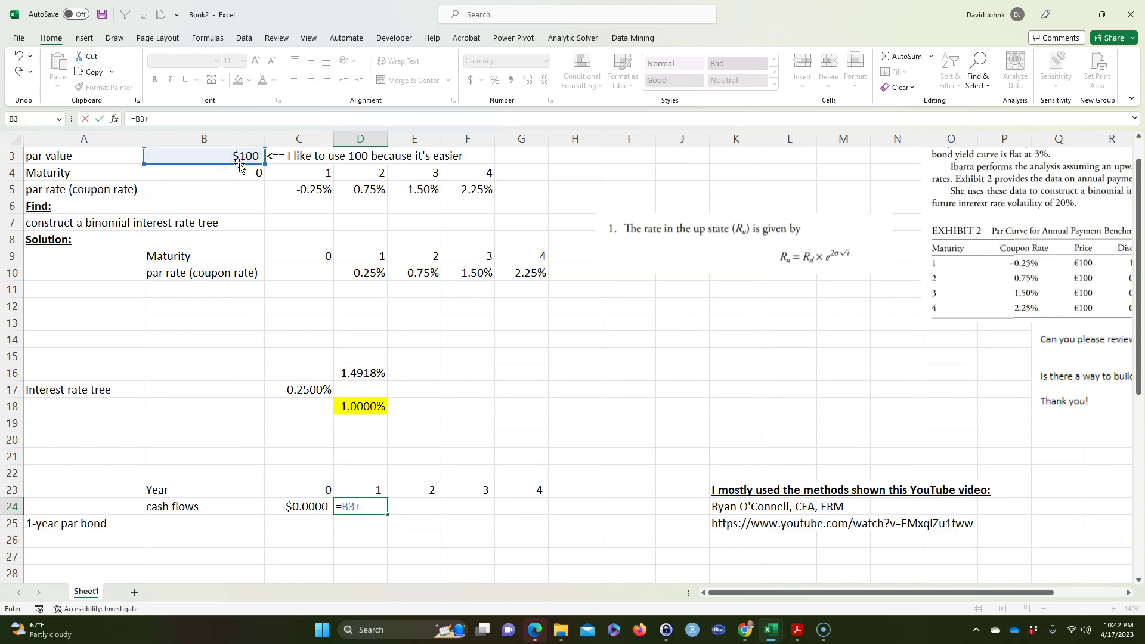
click(241, 158)
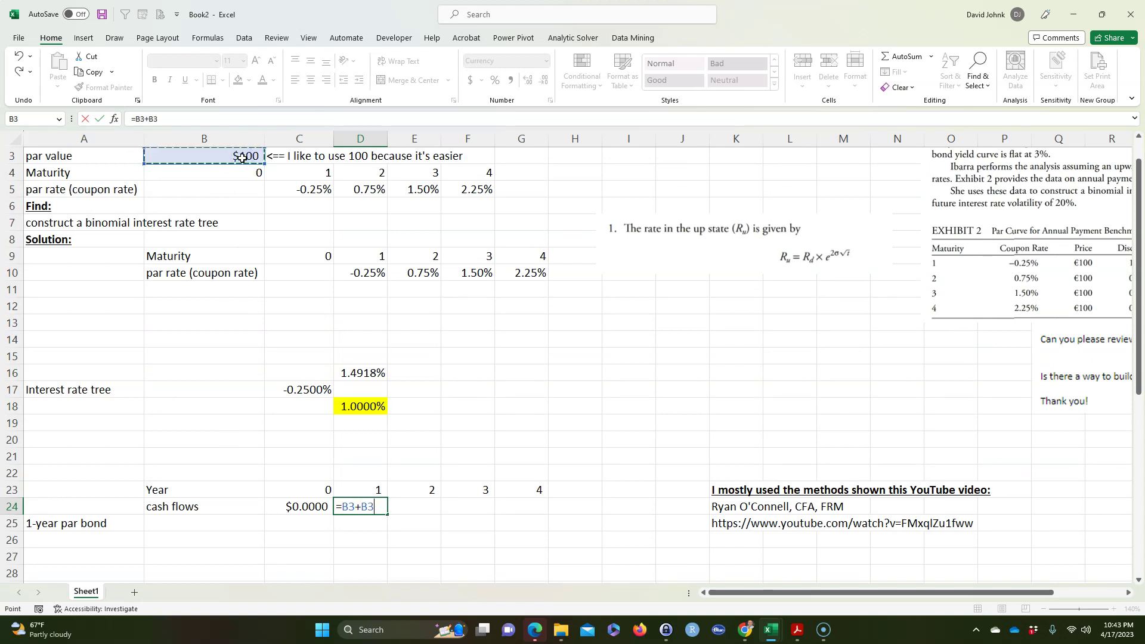
text(*)
click(365, 280)
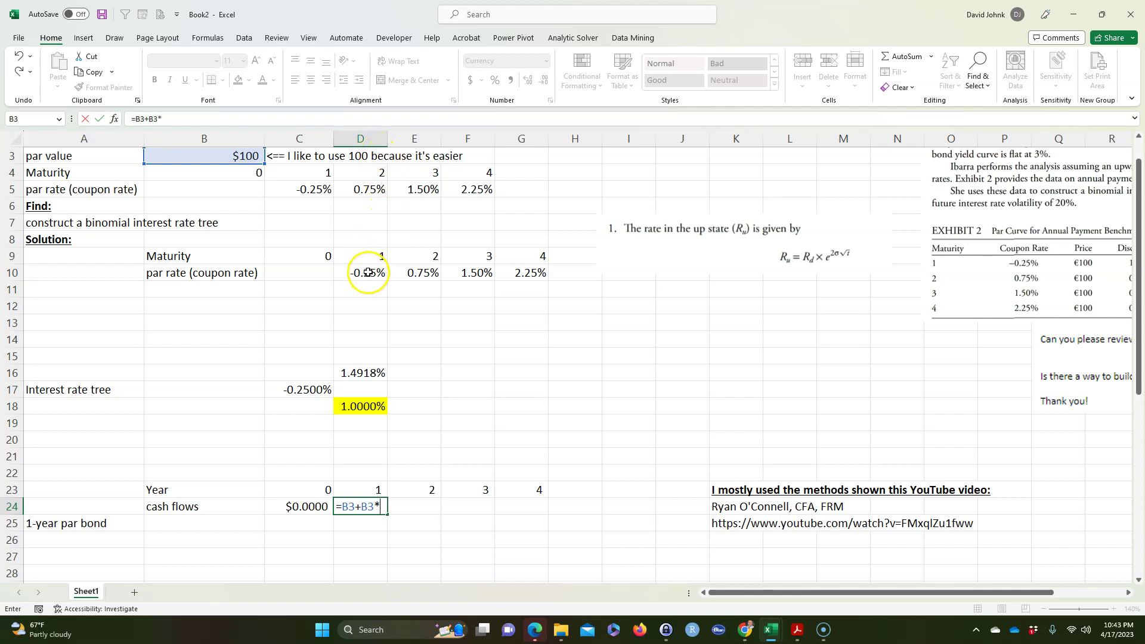
click(368, 273)
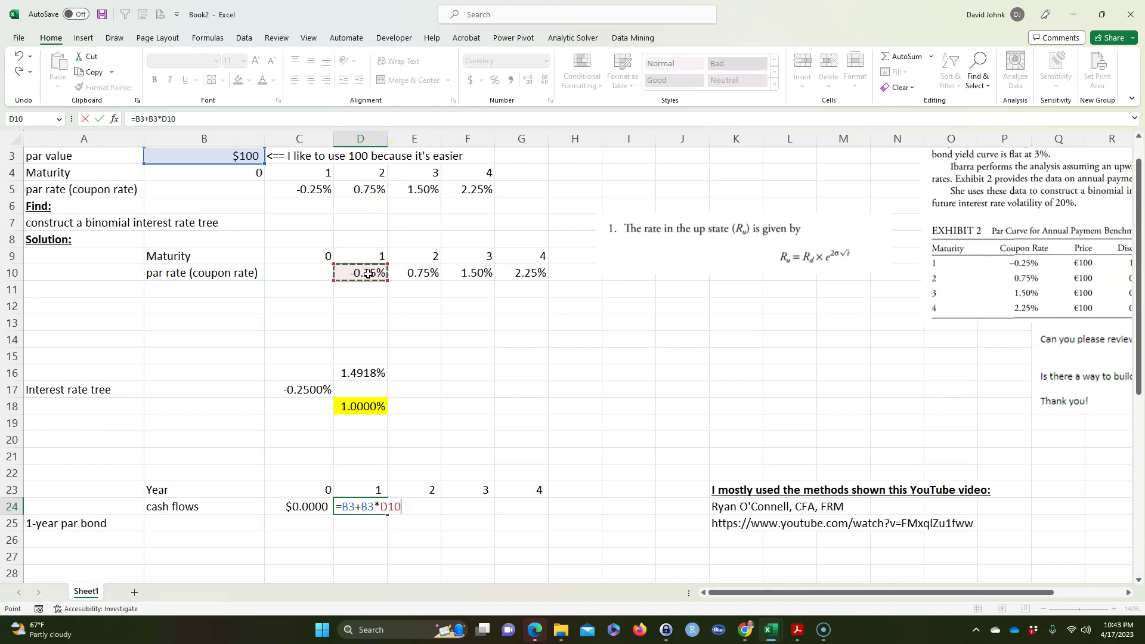
key(Return)
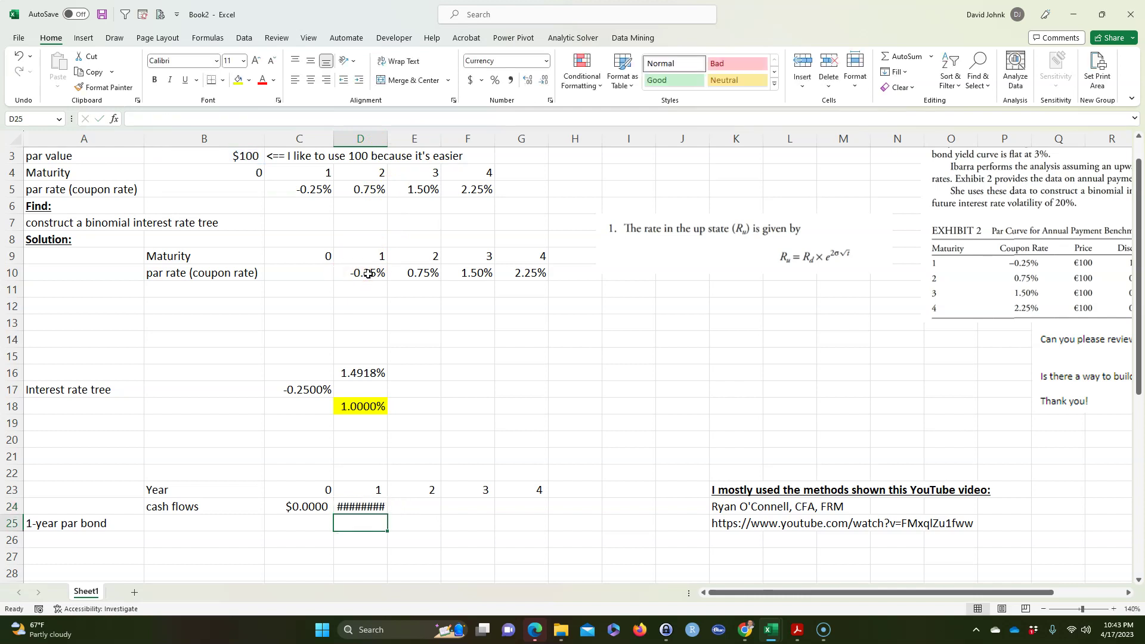
drag(388, 138, 391, 138)
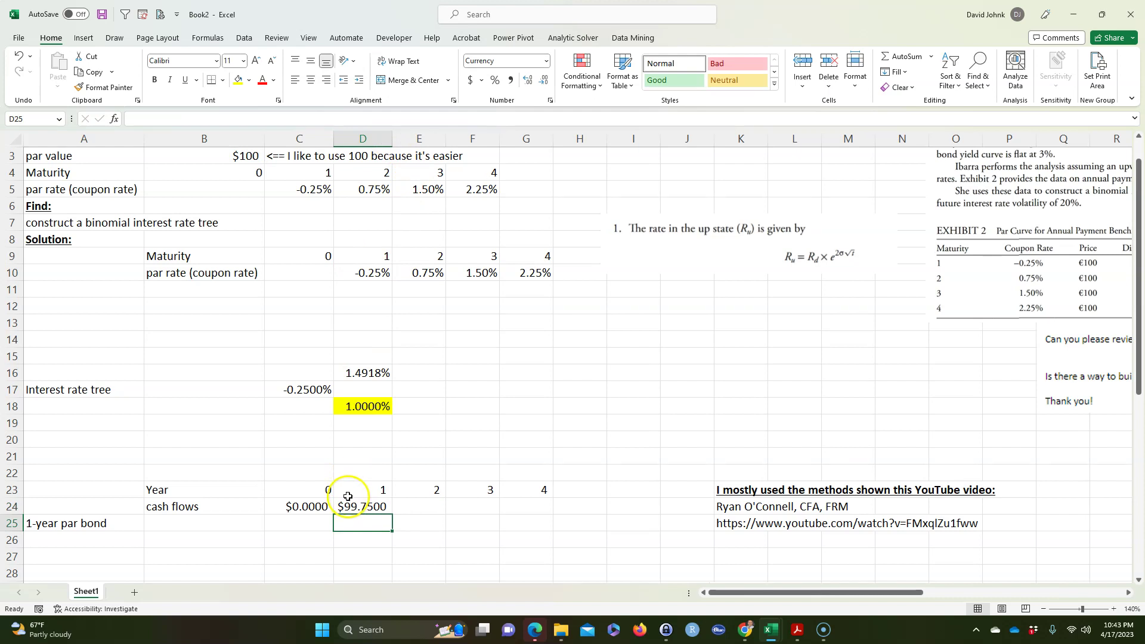
click(376, 506)
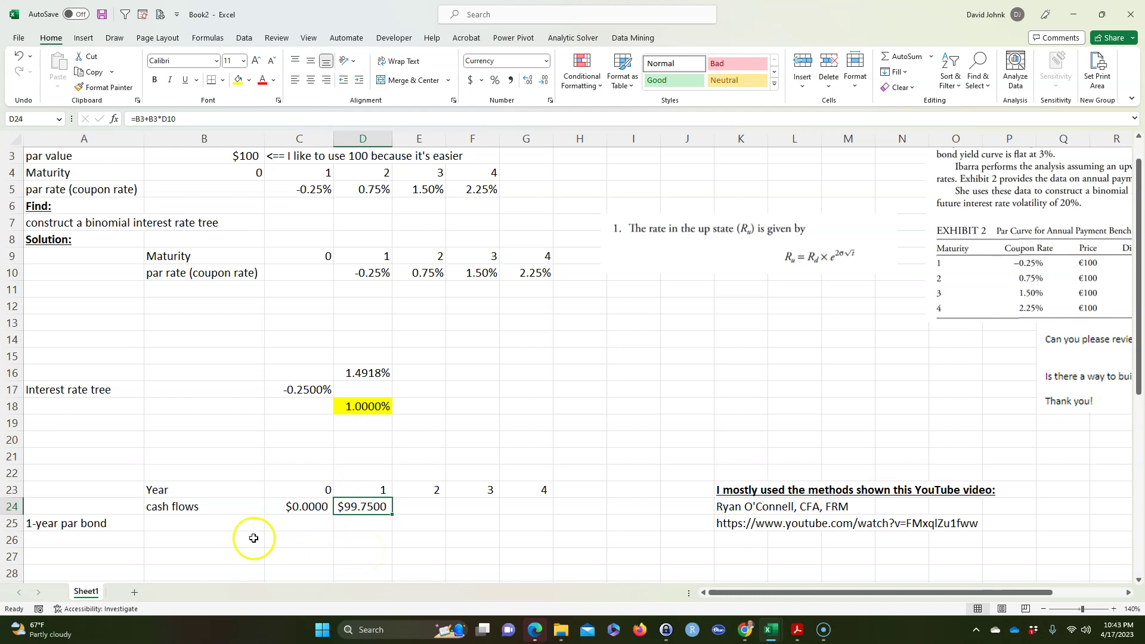
- Label B25 "tree" beside the 1-year par bond heading
click(199, 524)
text(t)
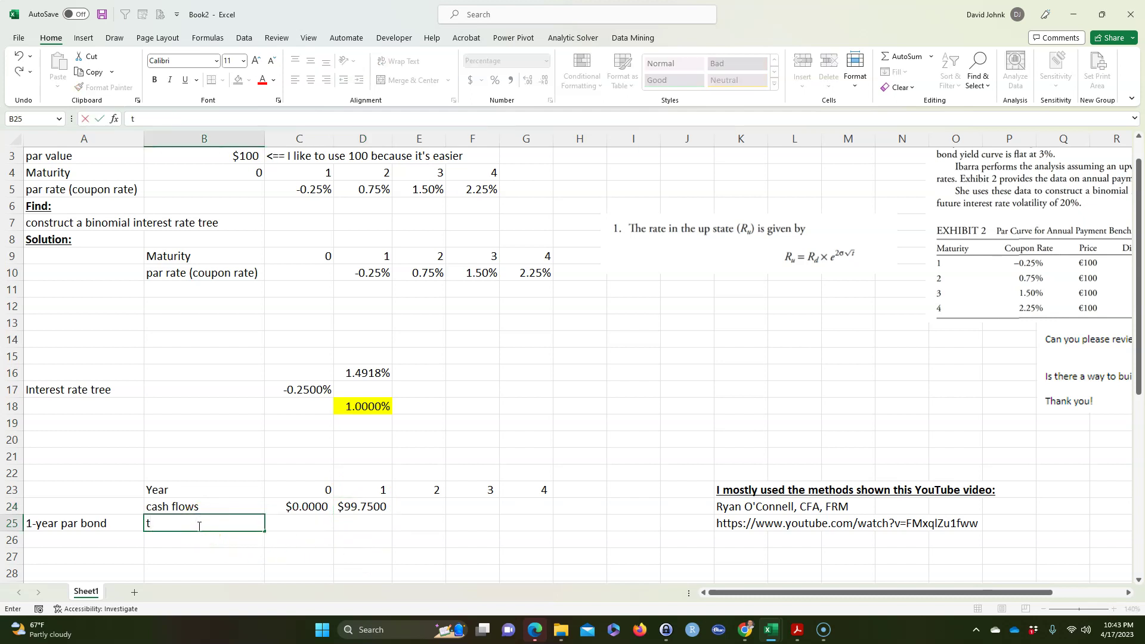
key(Return)
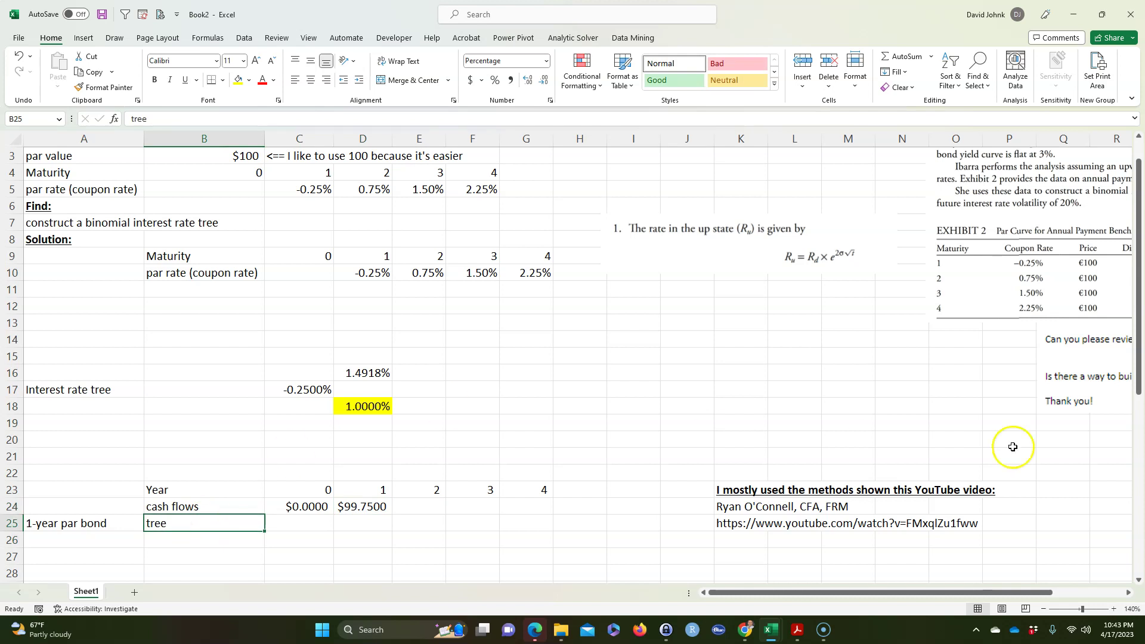
scroll(1013, 445, down, 2)
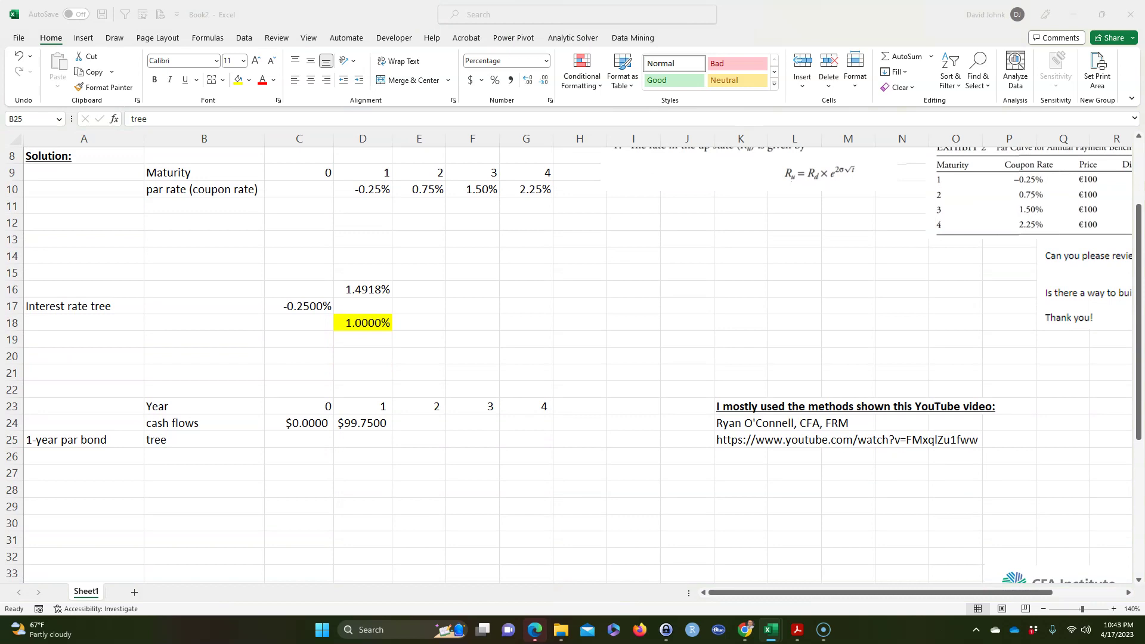
click(300, 439)
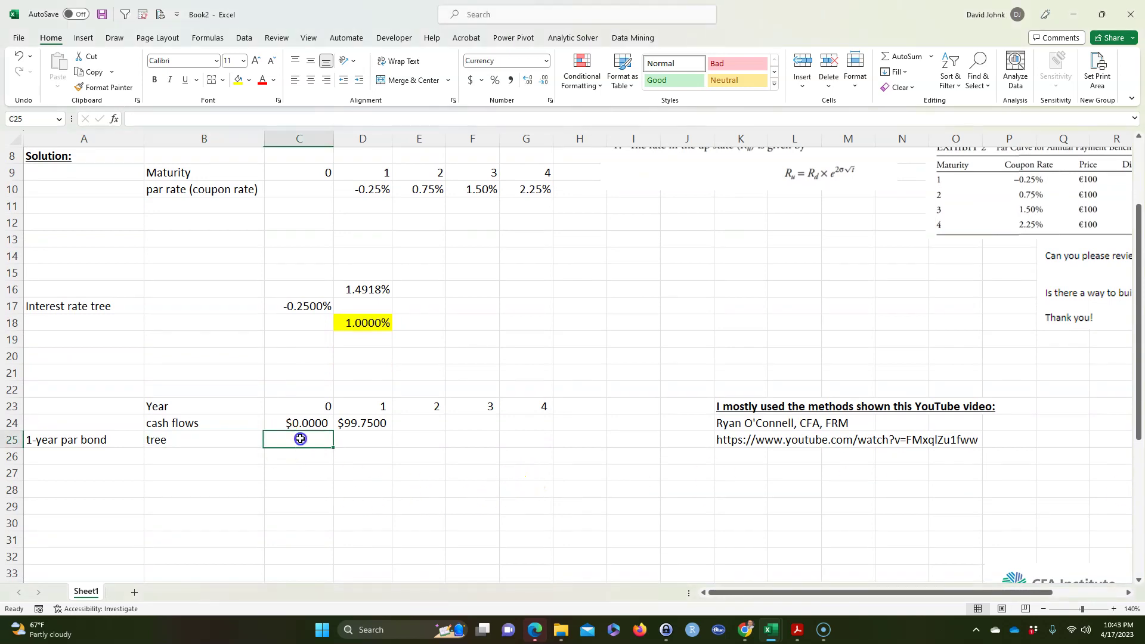
scroll(322, 489, up, 1)
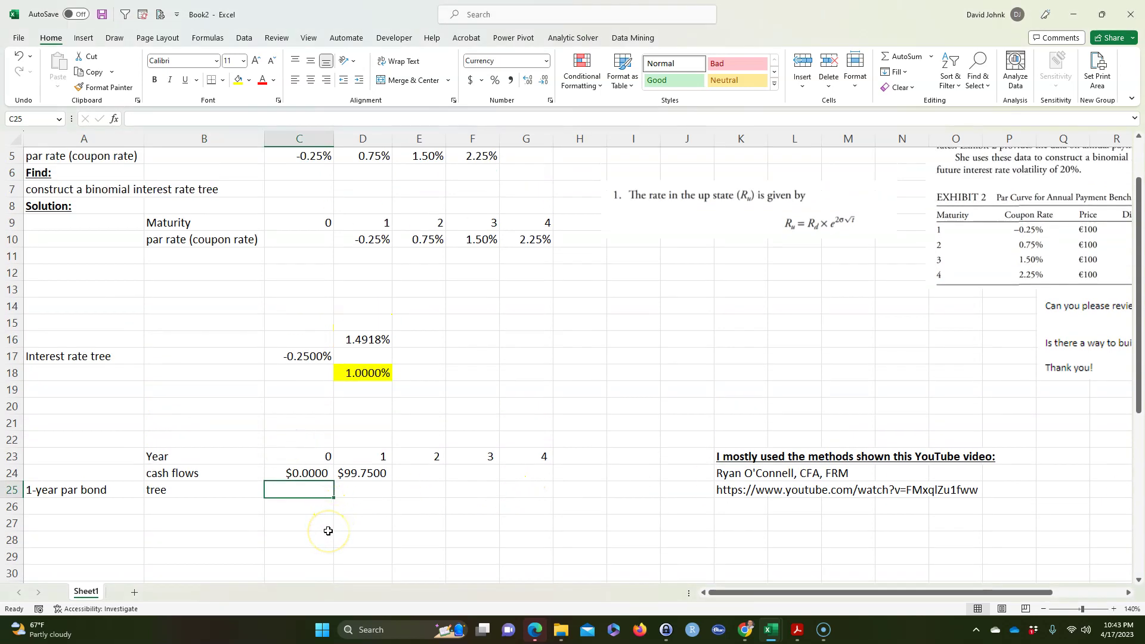
text(=)
click(359, 473)
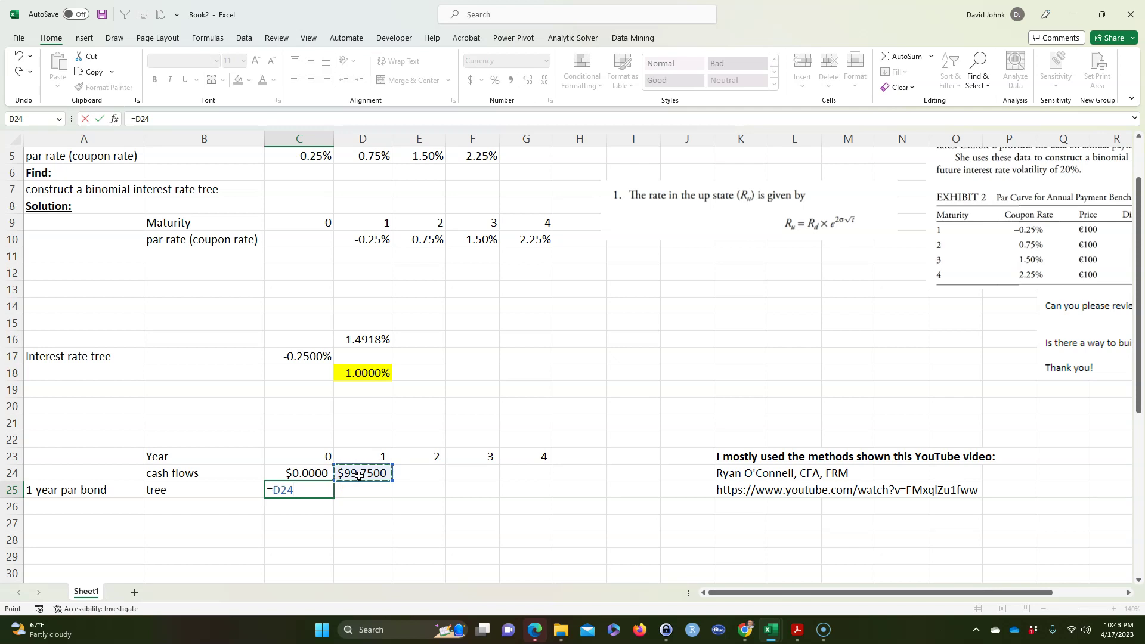
key(Escape)
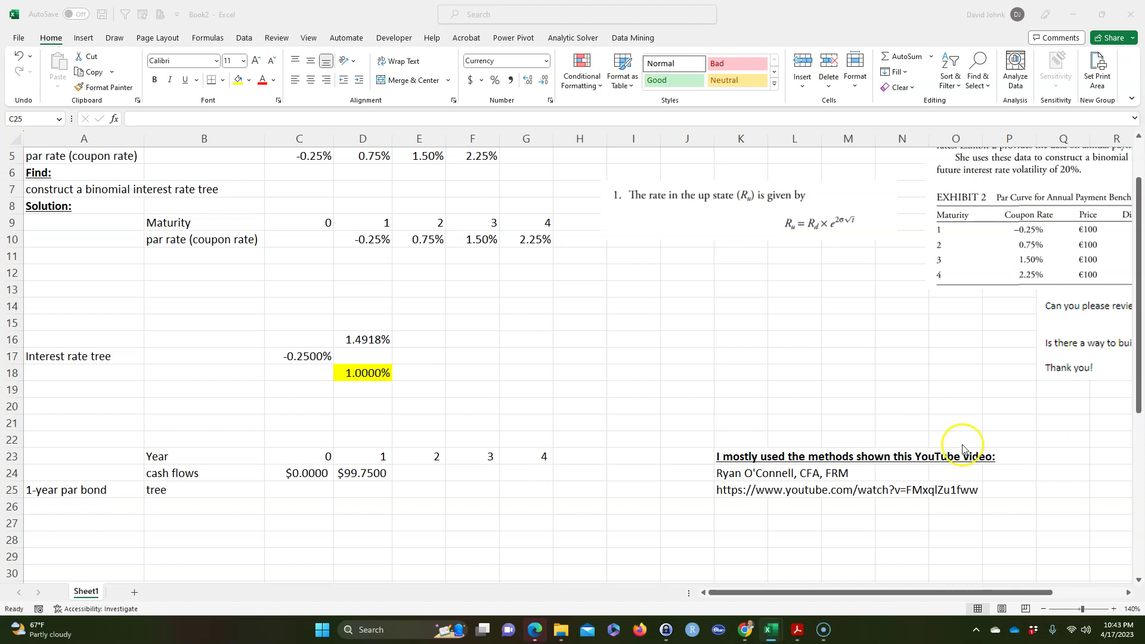
- Calculate the 1-year par bond's year 0 tree value in C25 with =D24/(1+D10)
click(291, 490)
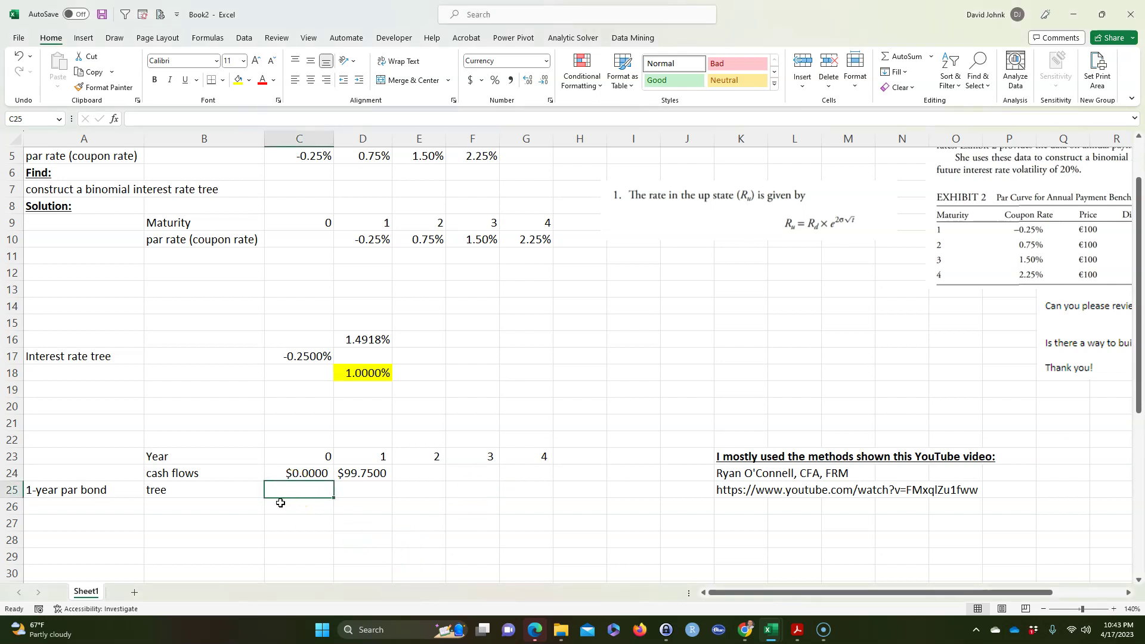
click(346, 473)
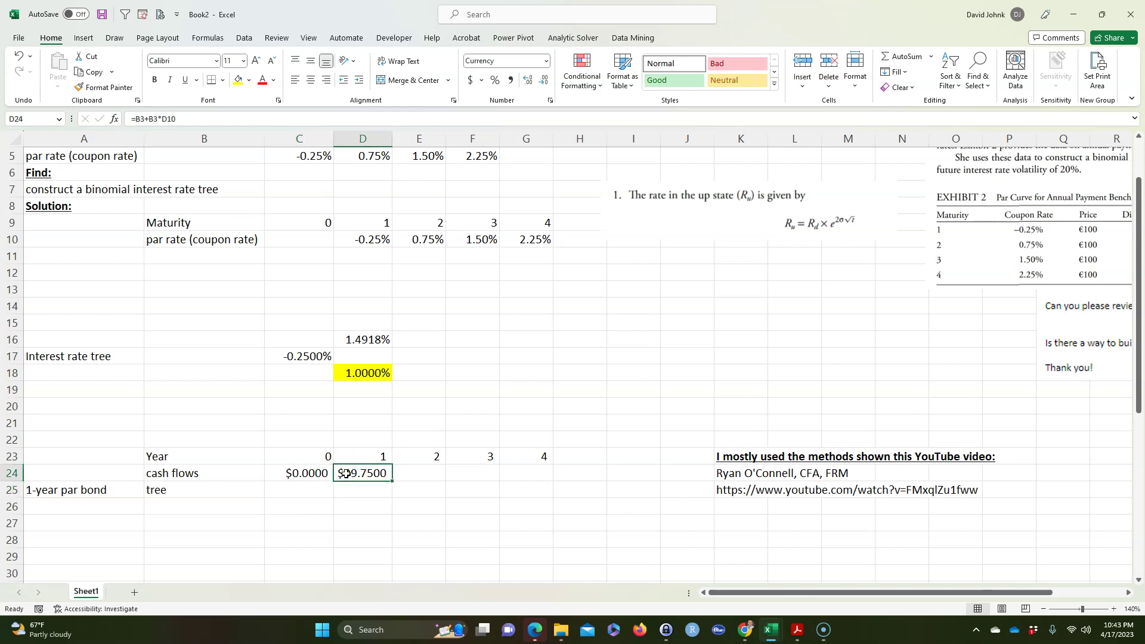
click(295, 489)
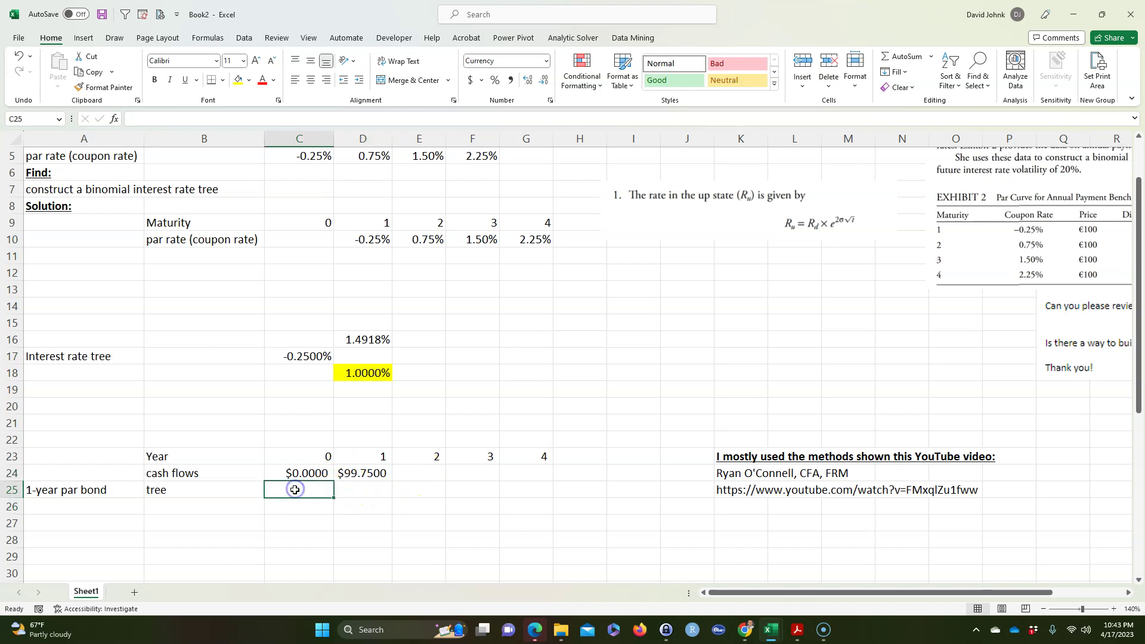
text(=)
click(359, 472)
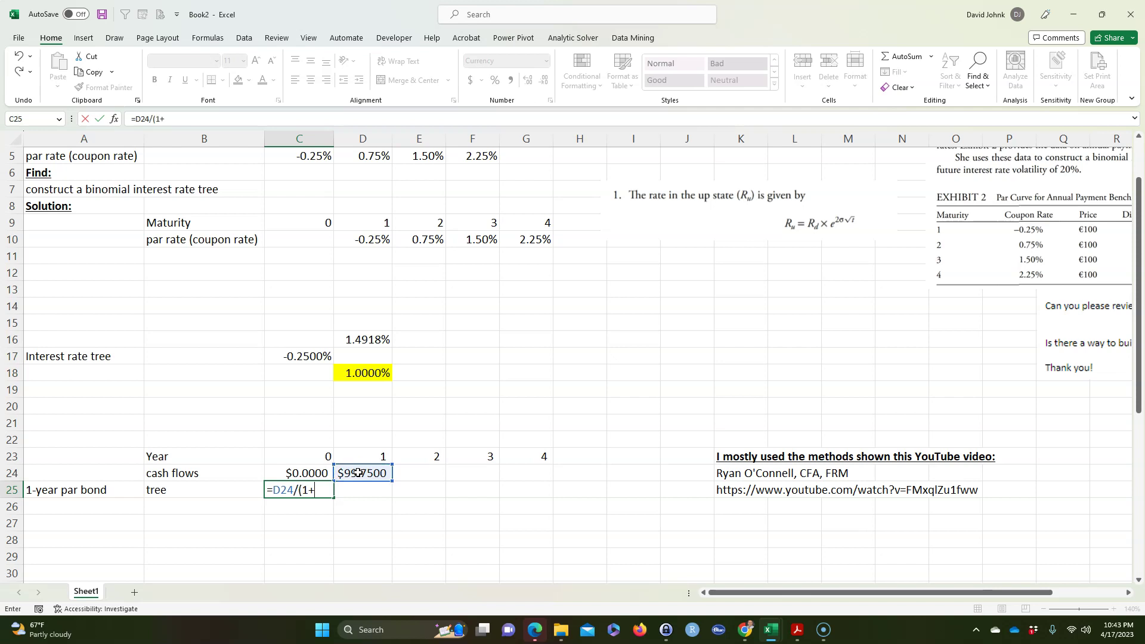
click(372, 240)
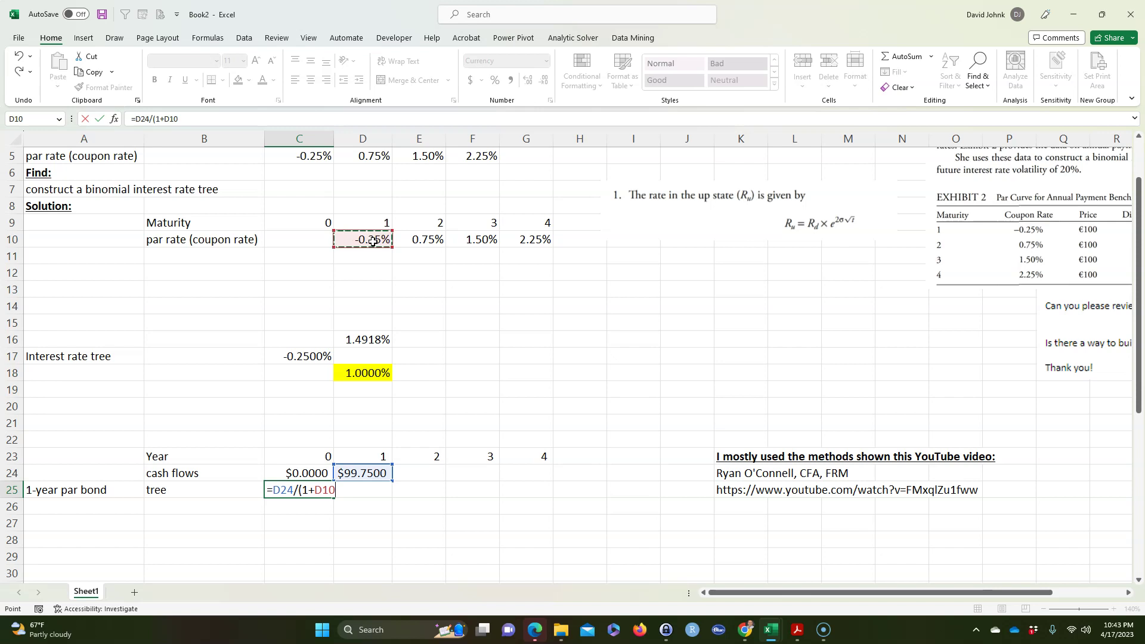
text())
key(Return)
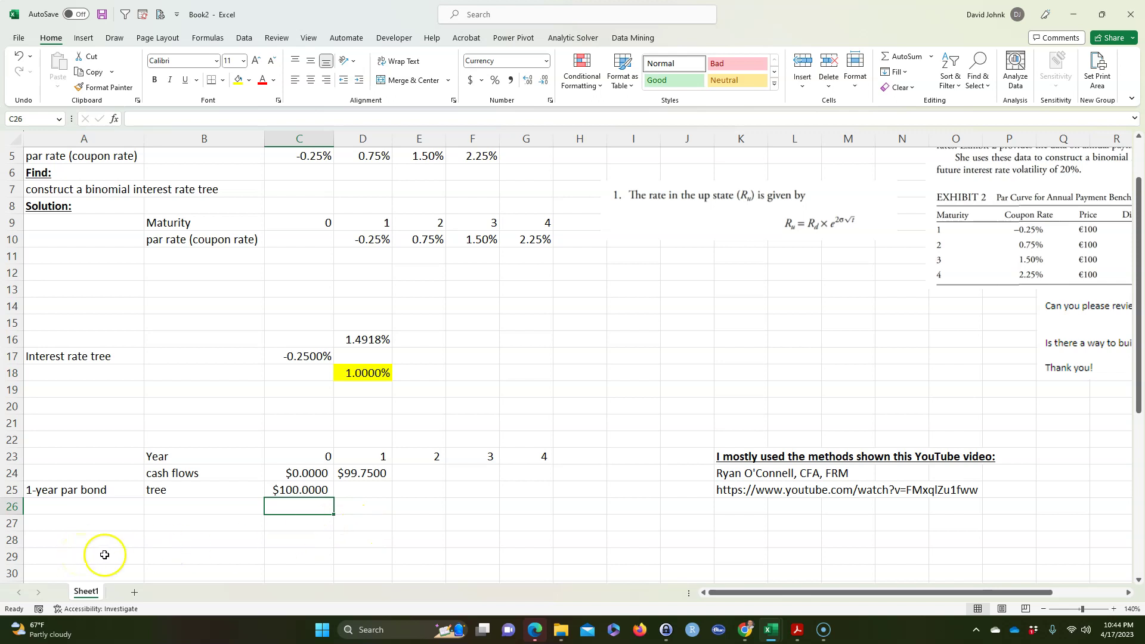
- Fill A26:G26 with light blue as a divider row below the 1-year par bond
scroll(455, 494, down, 2)
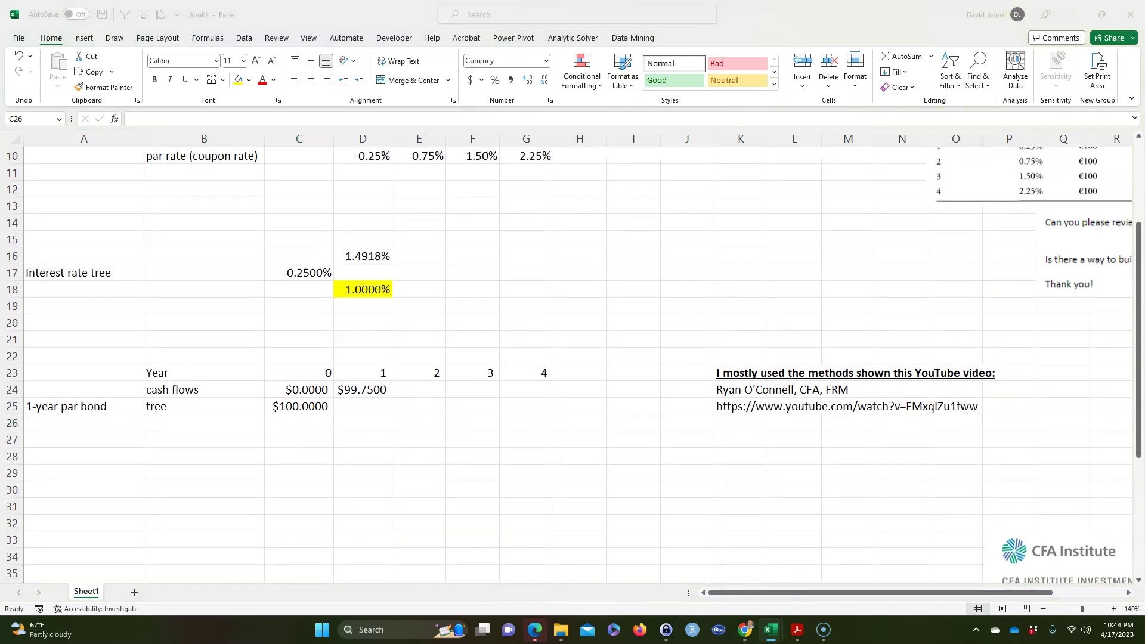
click(76, 423)
drag(76, 424, 519, 422)
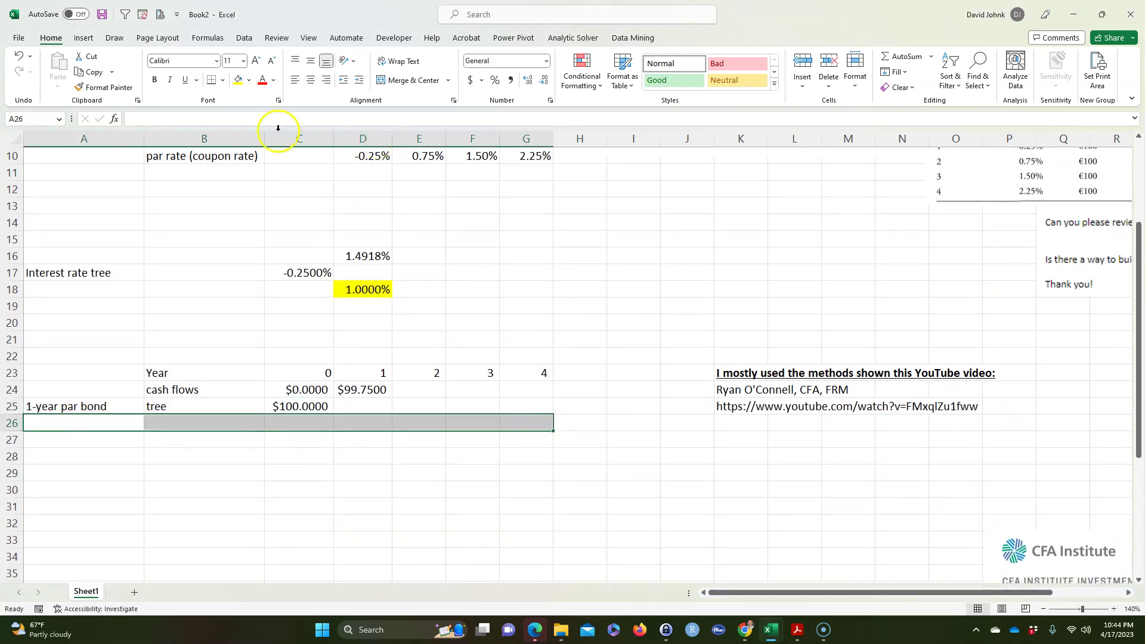
click(249, 80)
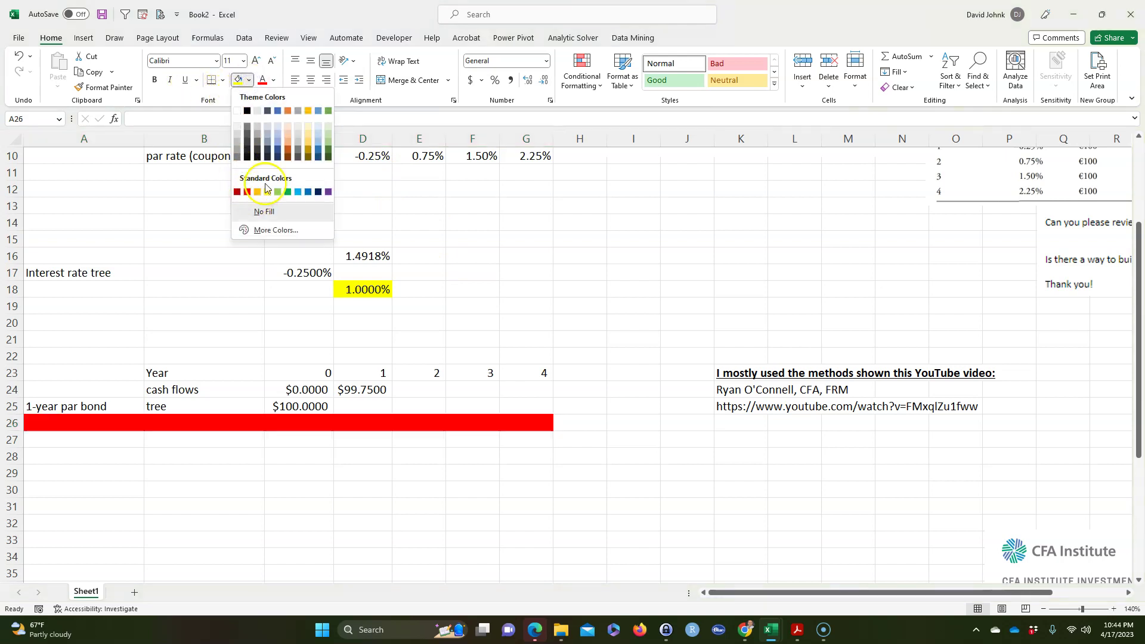
click(278, 127)
click(244, 477)
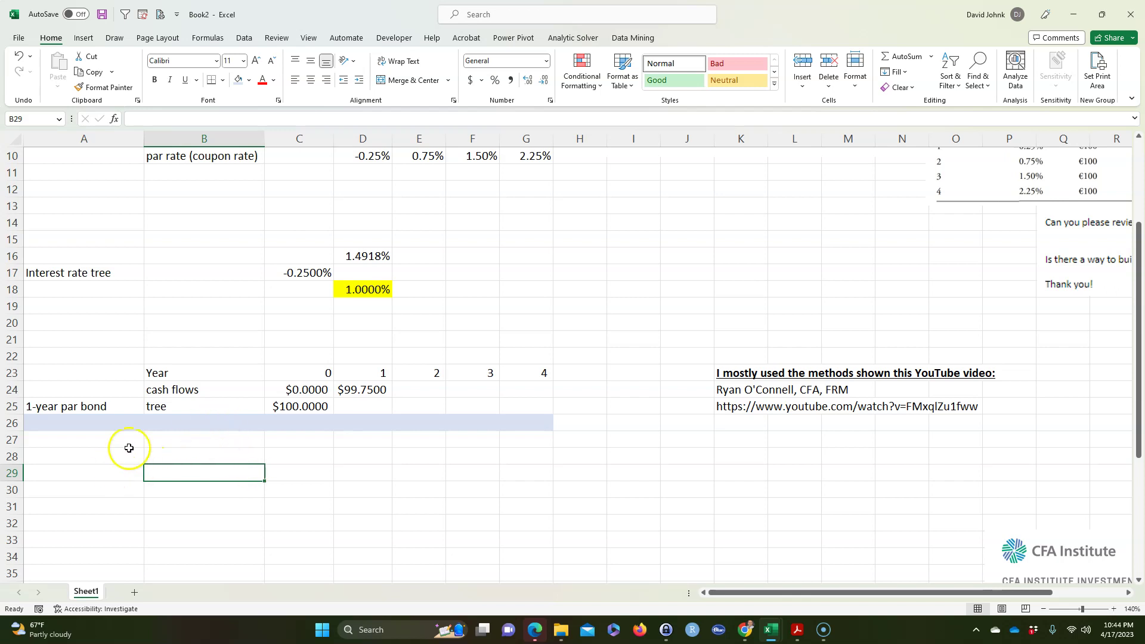
- Copy the cash flows label and values from B24:D24 to the row starting at B27
drag(188, 393, 353, 392)
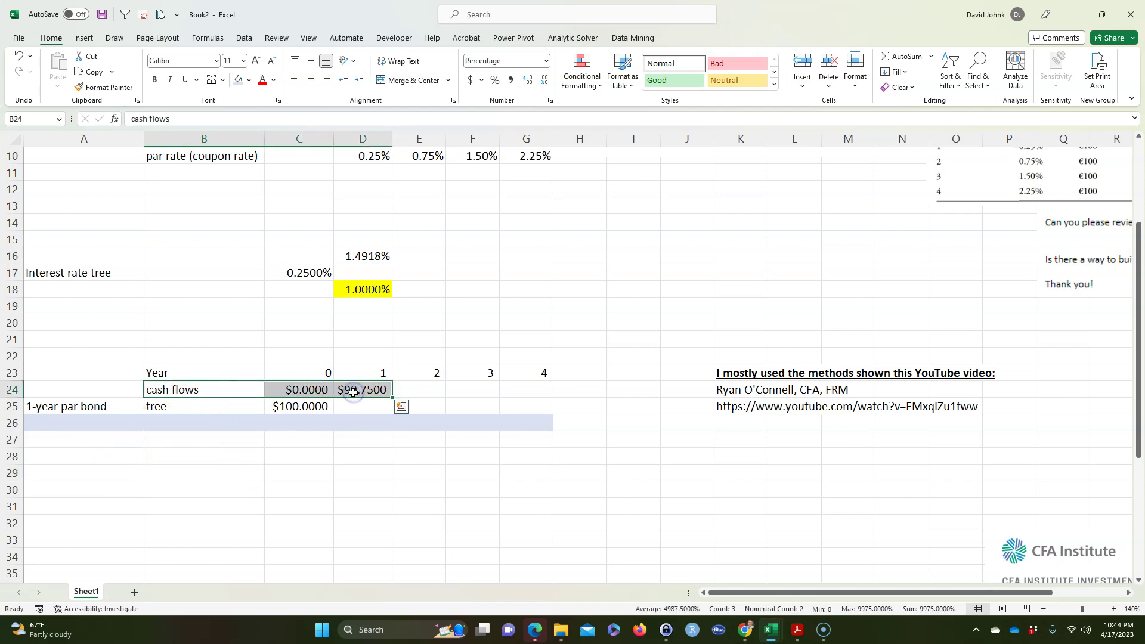
right_click(353, 392)
click(388, 64)
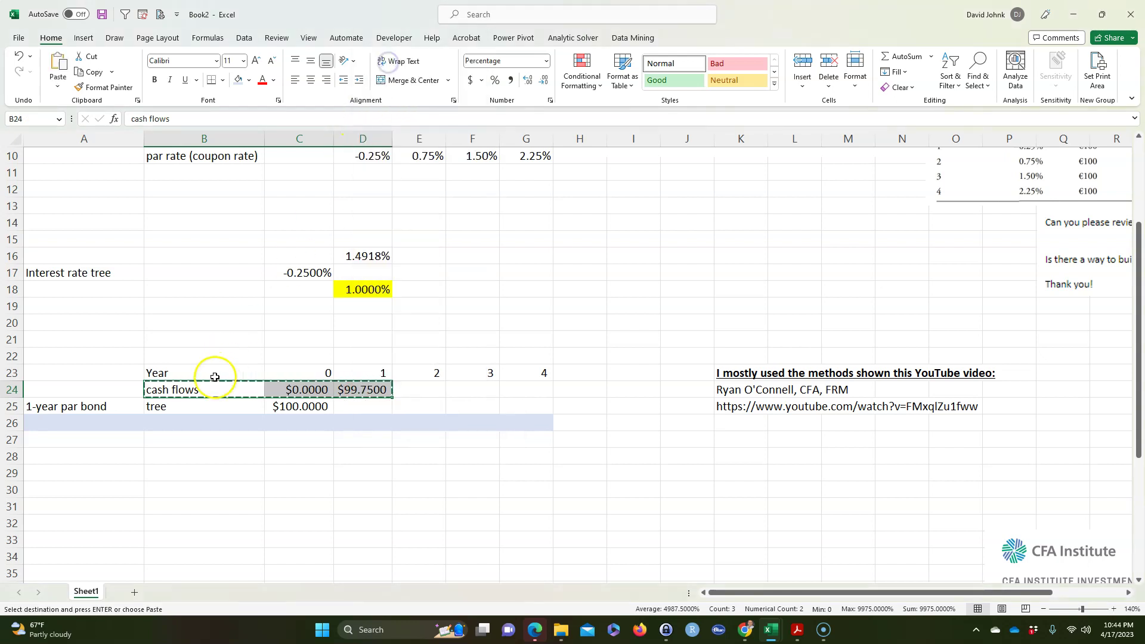
click(205, 441)
key(ctrl+v)
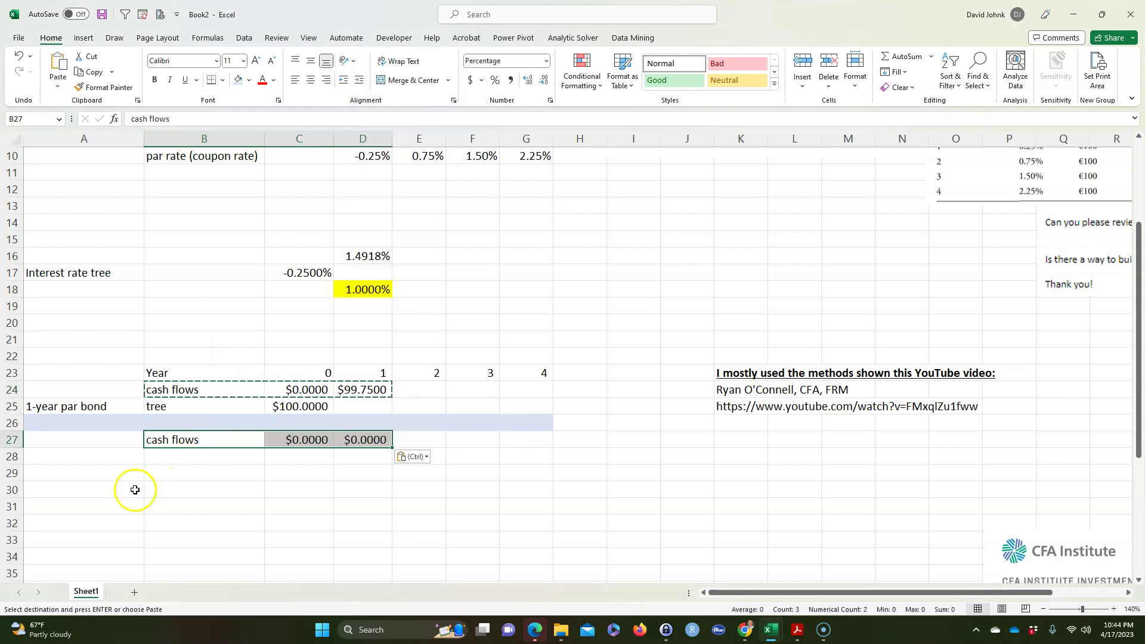
- Label A29 "2-year par bond"
click(60, 475)
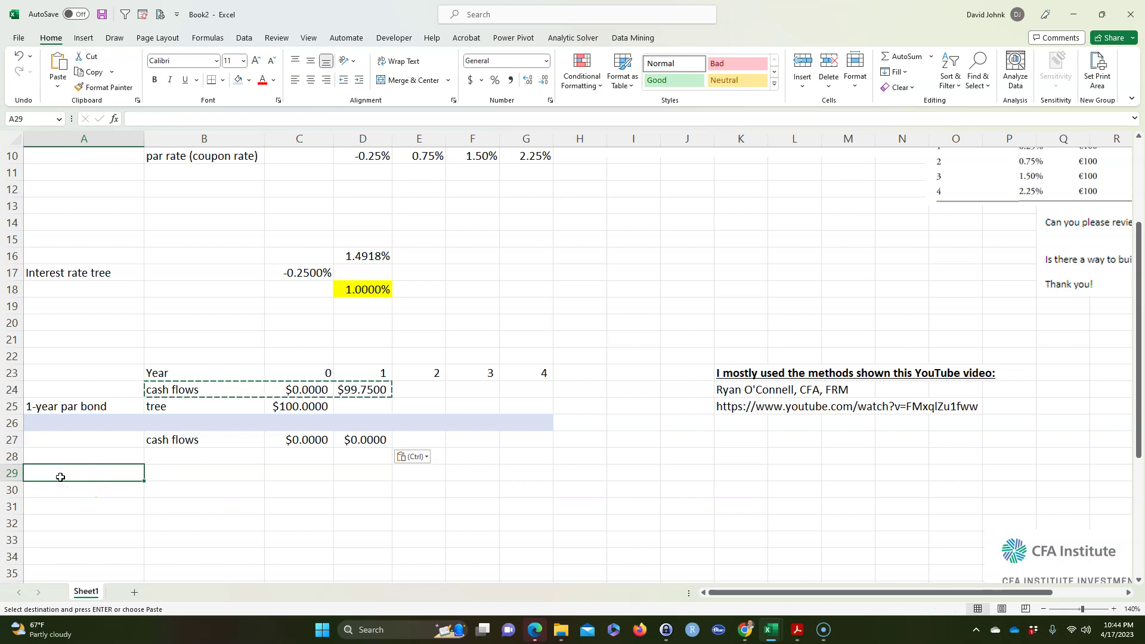
text(2-year)
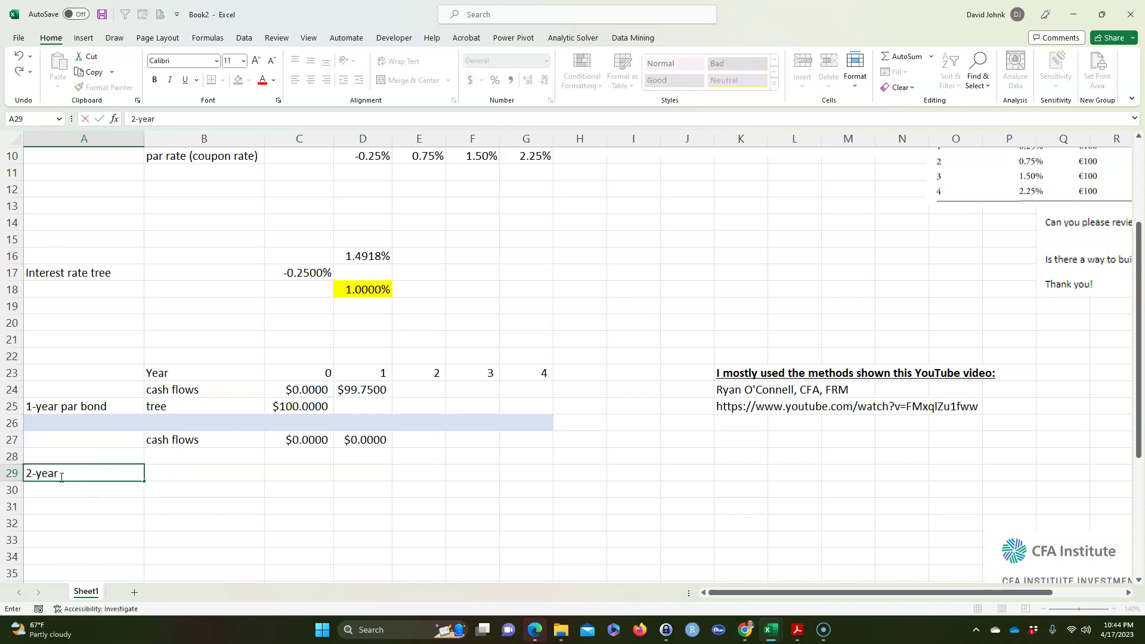
text( par bond)
key(Return)
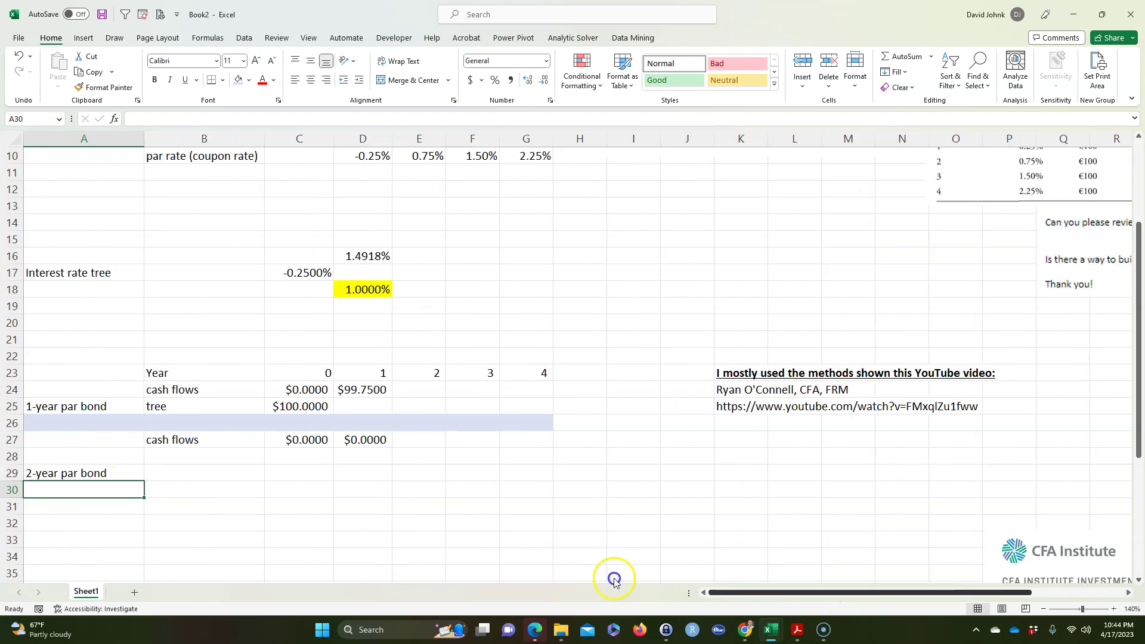
- Replace the year 1 cash flow of the 2-year bond in D27 with =$B$3*$E$10
click(352, 440)
scroll(345, 441, up, 2)
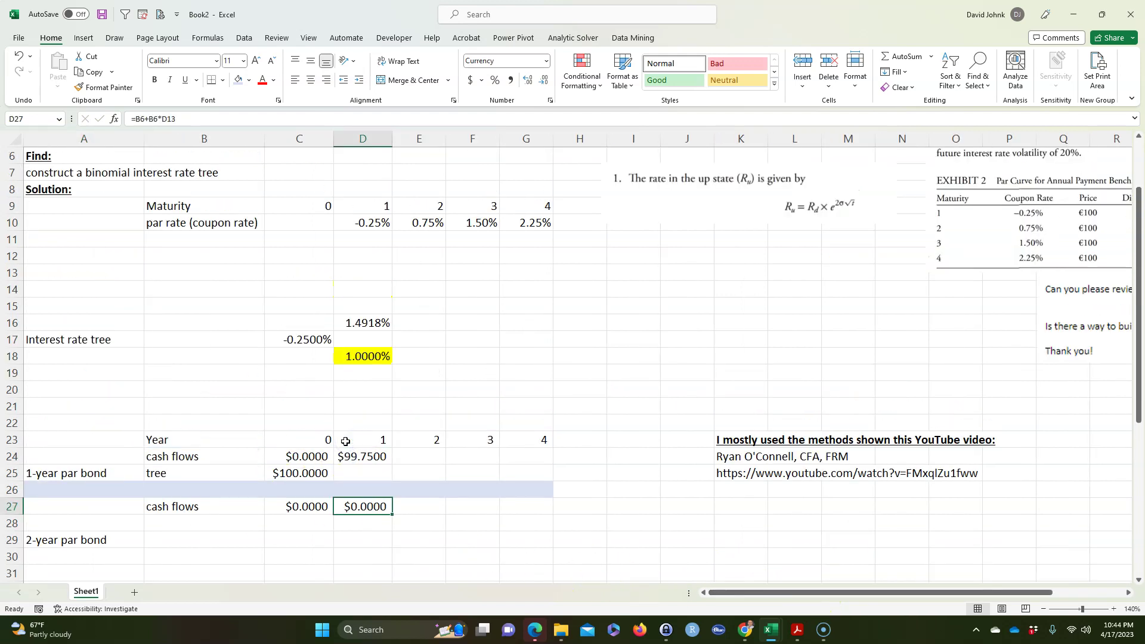
click(428, 223)
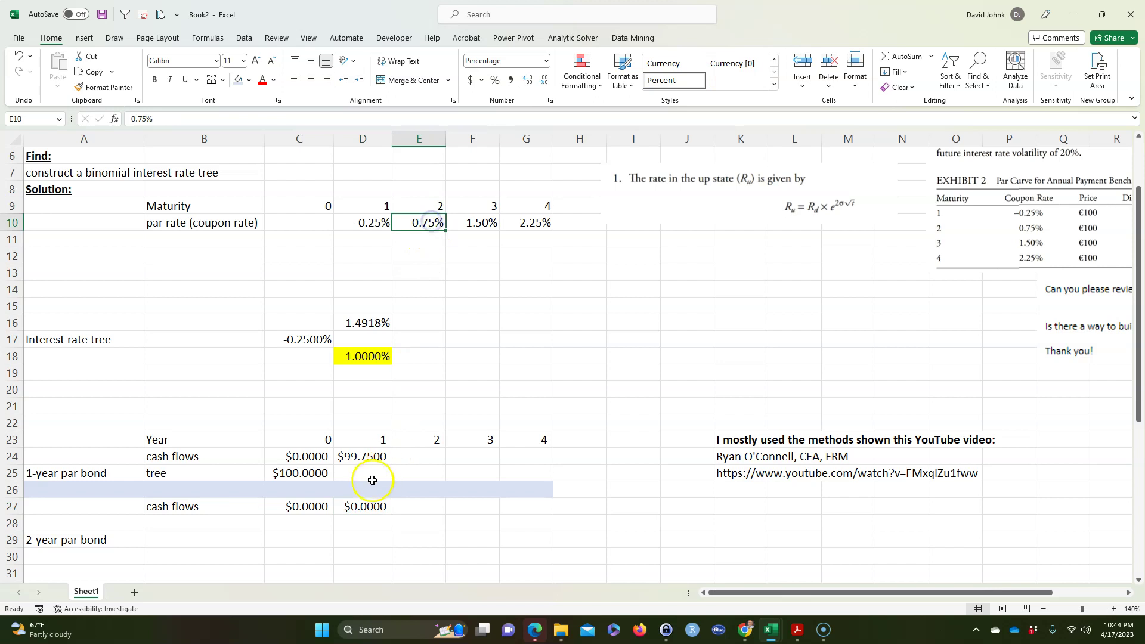
click(362, 506)
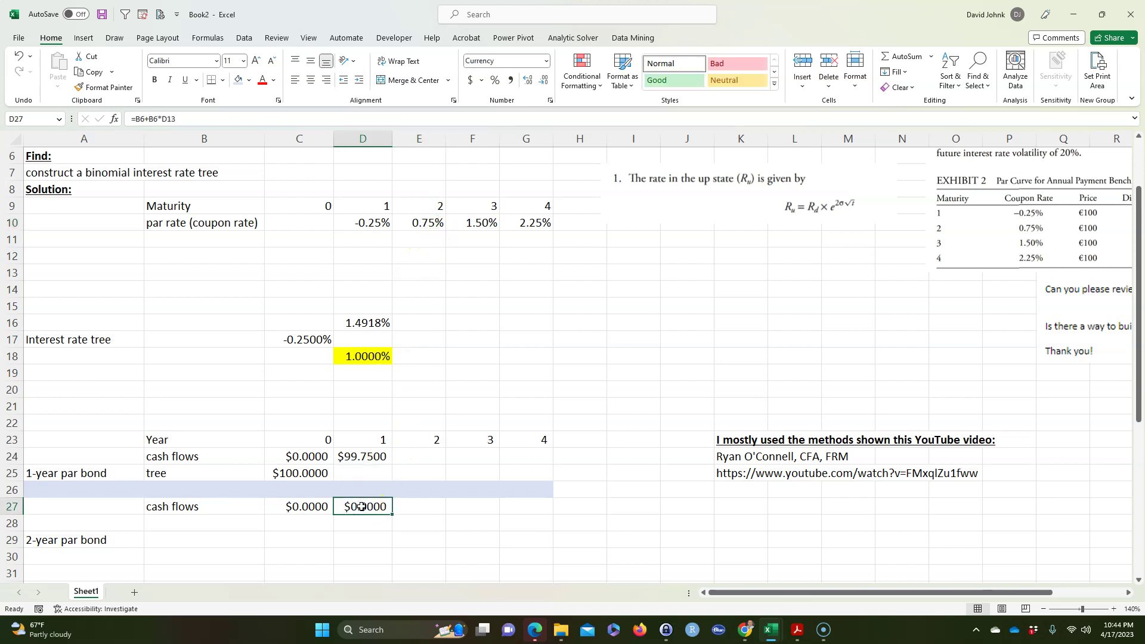
text(=)
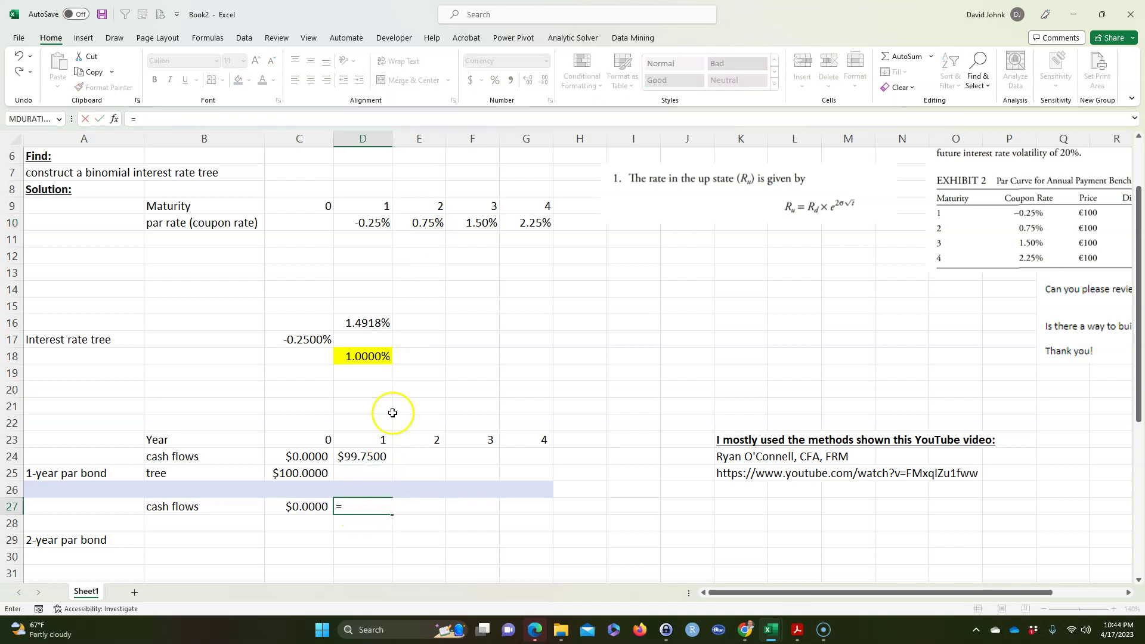
scroll(392, 358, up, 2)
scroll(274, 300, up, 1)
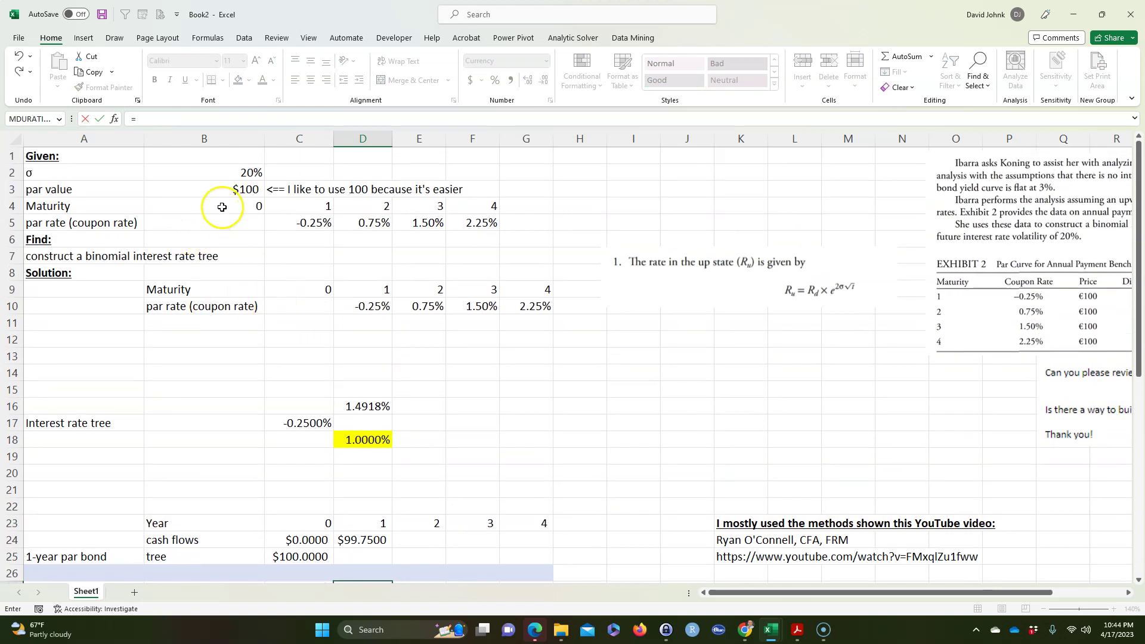
click(233, 189)
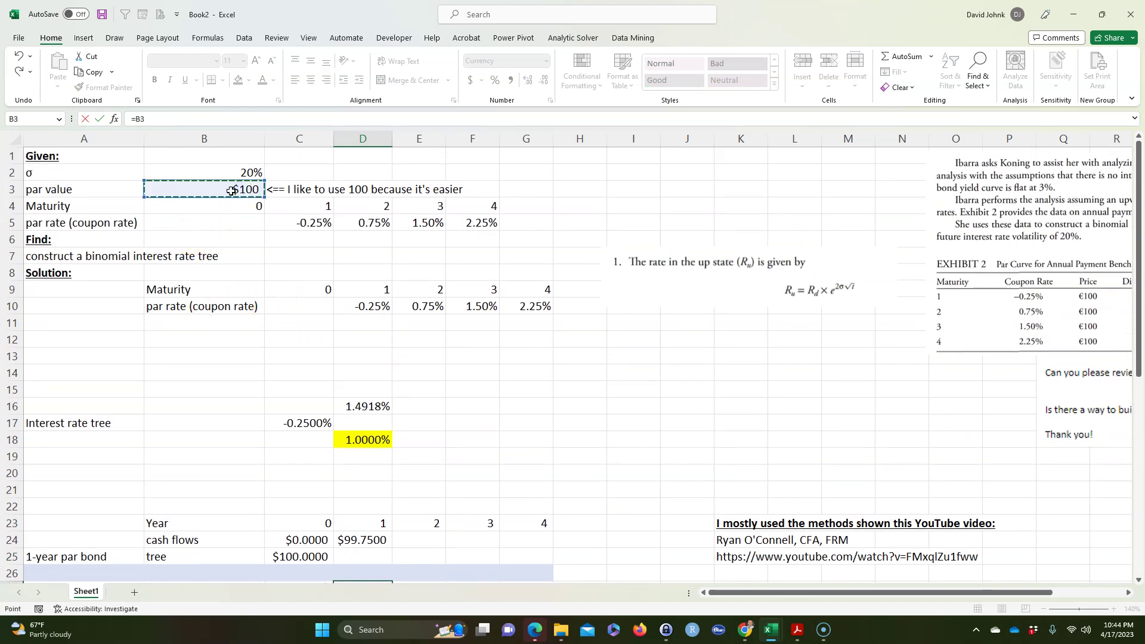
key(F4)
scroll(230, 191, down, 4)
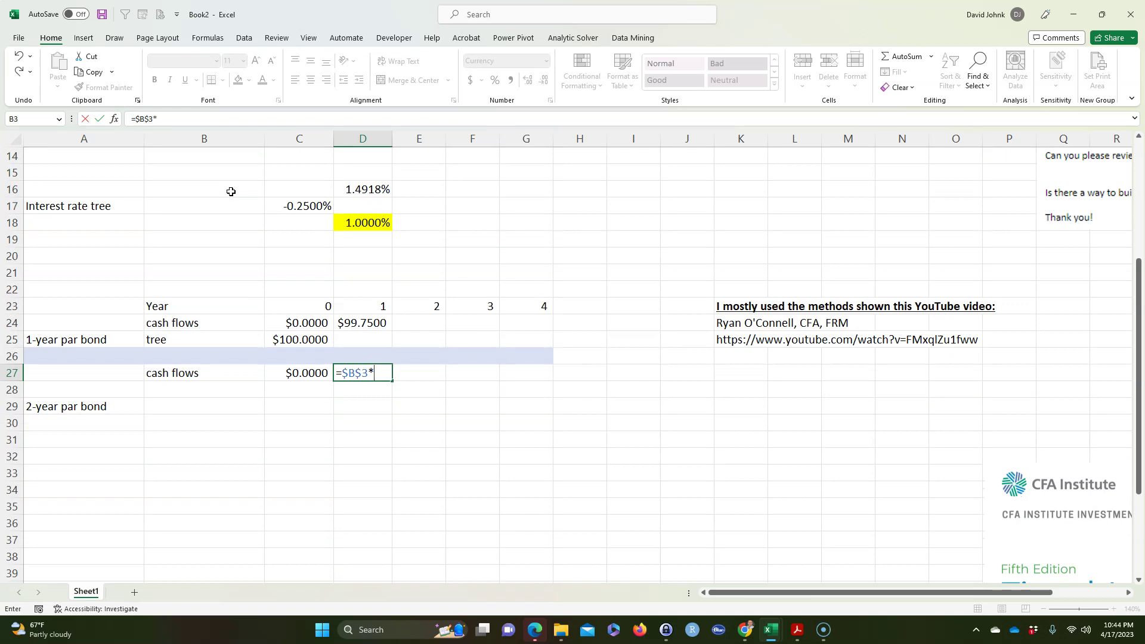
scroll(231, 191, up, 3)
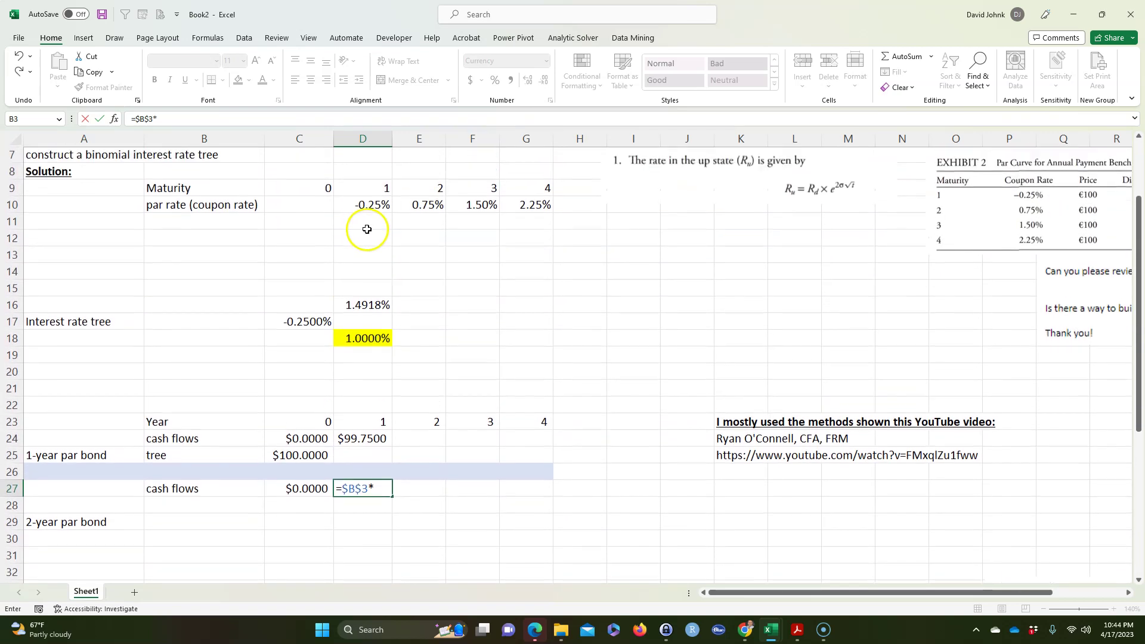
click(432, 206)
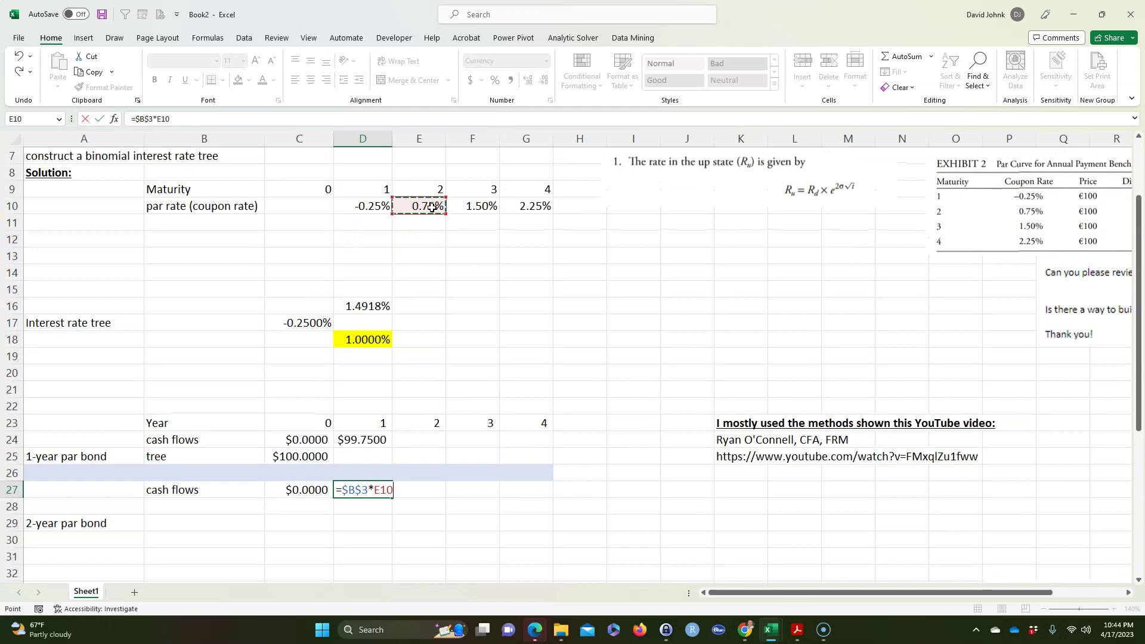
key(F4)
key(Return)
- Fill the D27 coupon formula into E27 and add the par value, making it =$B$3*$E$10+B3
click(359, 490)
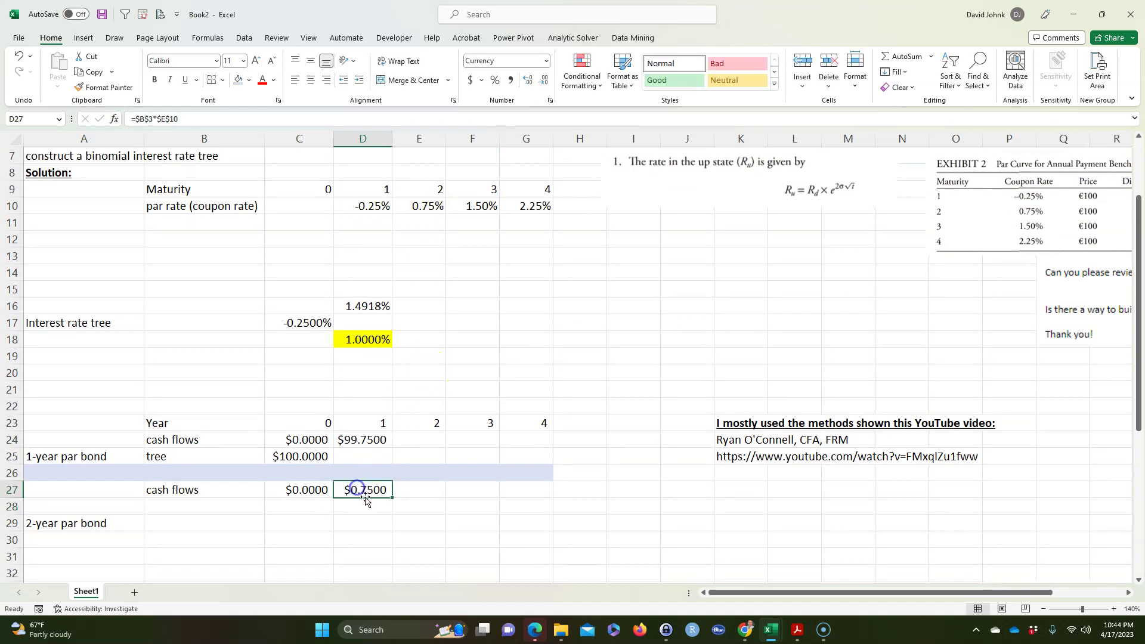
drag(391, 497, 418, 489)
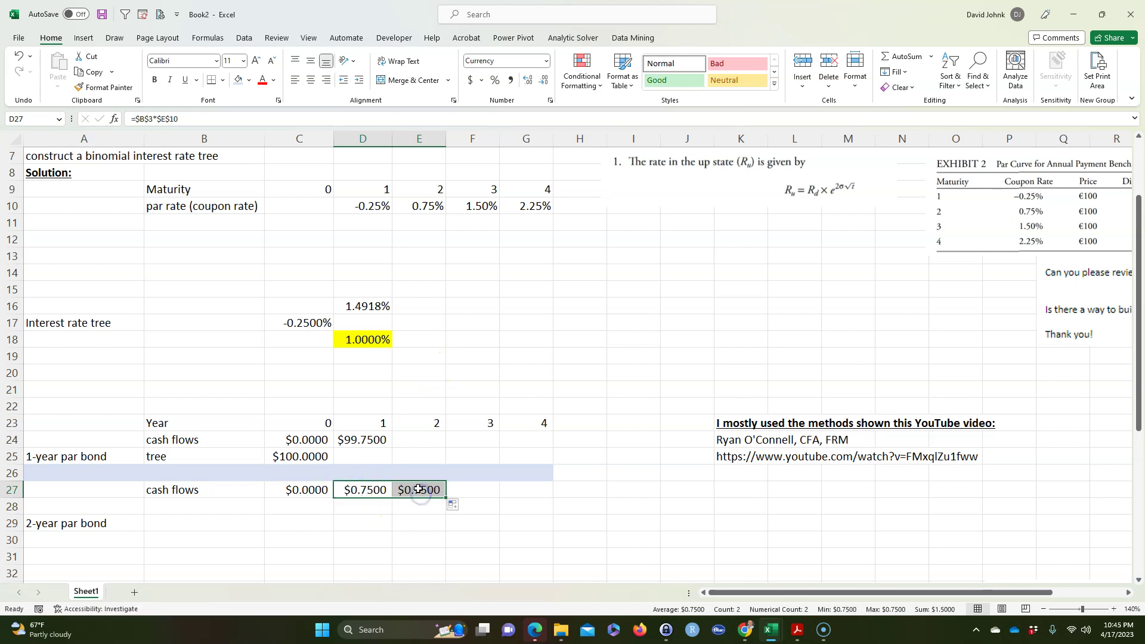
double_click(419, 489)
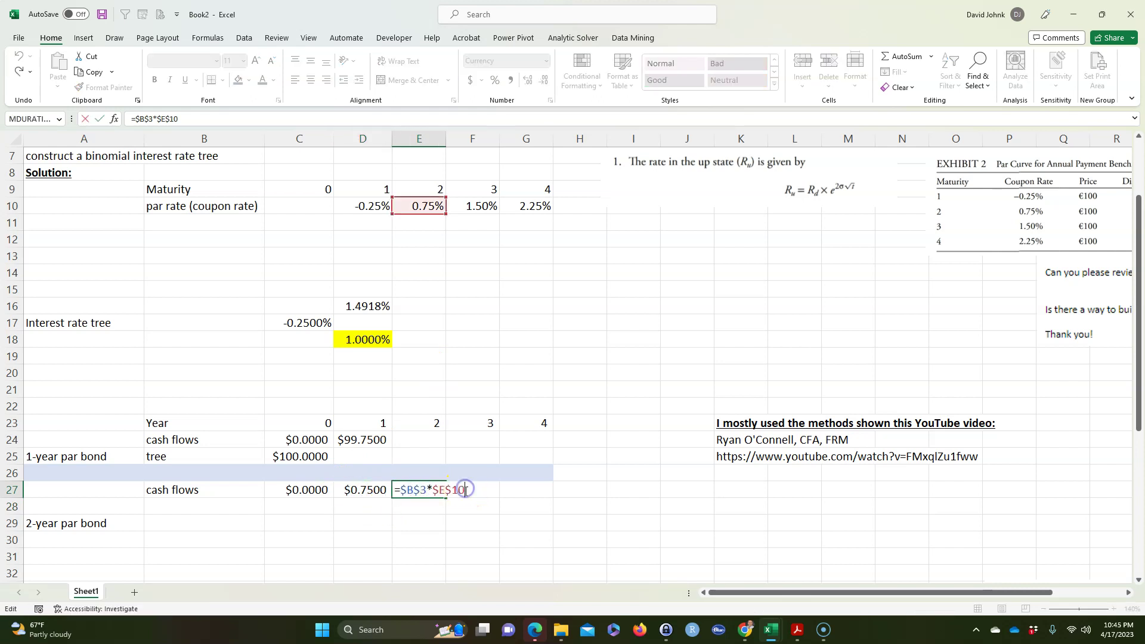
text(+)
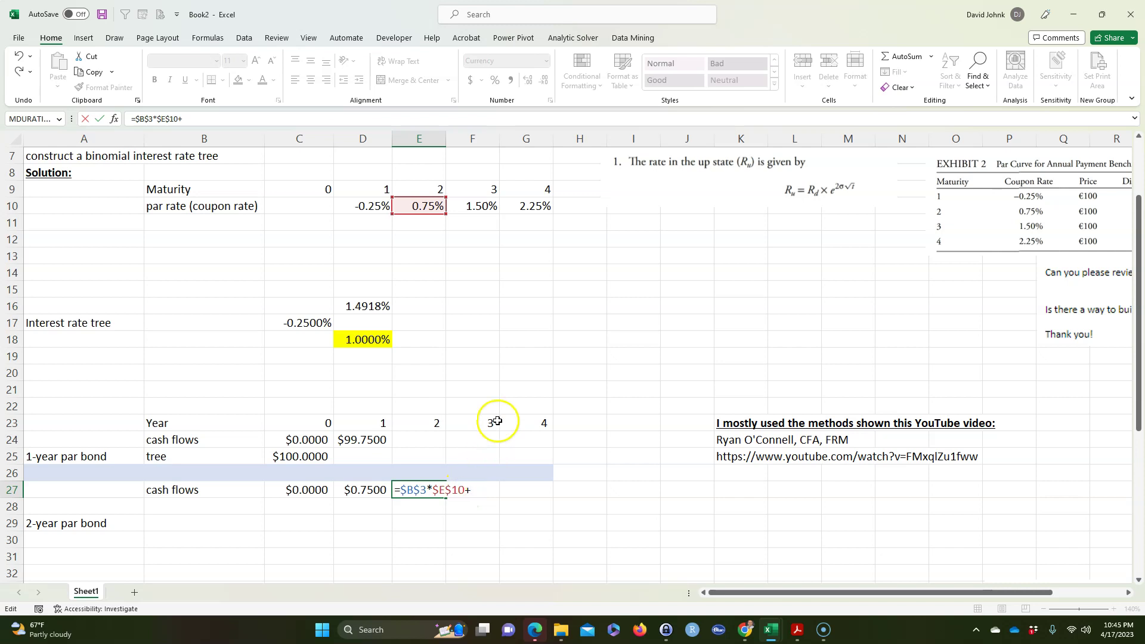
scroll(478, 388, up, 2)
click(241, 185)
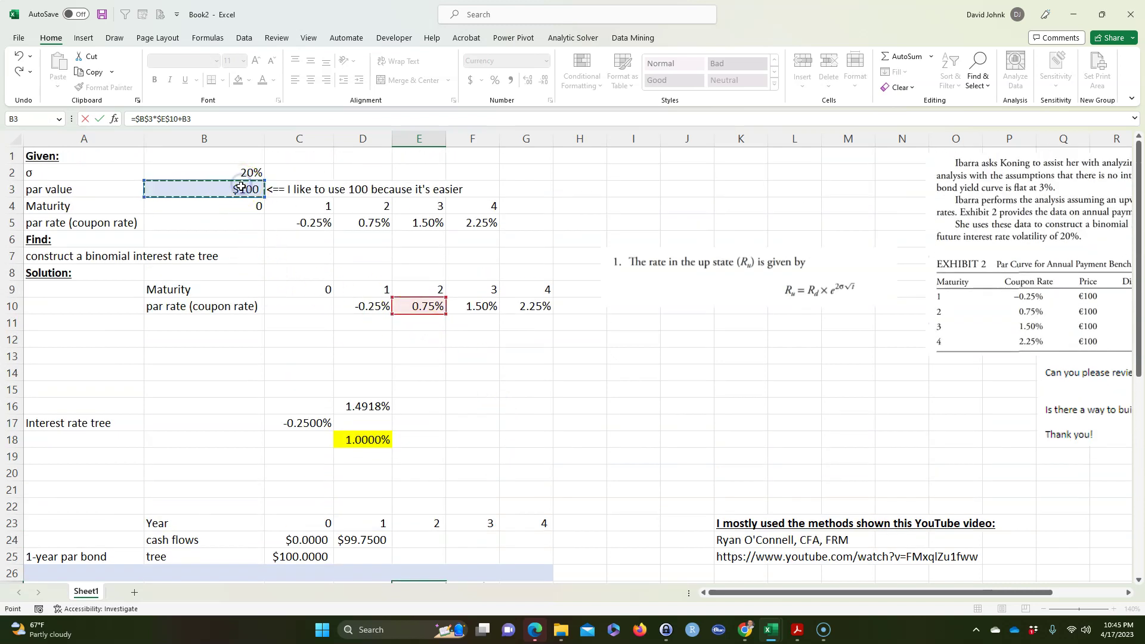
key(Return)
scroll(297, 449, down, 1)
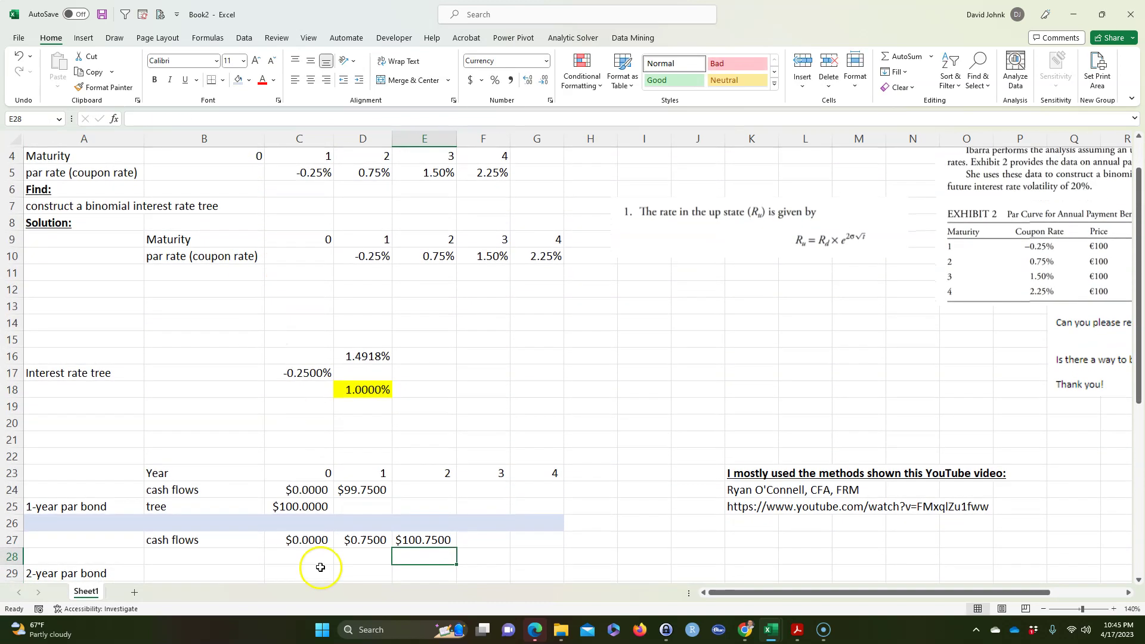
scroll(312, 559, down, 1)
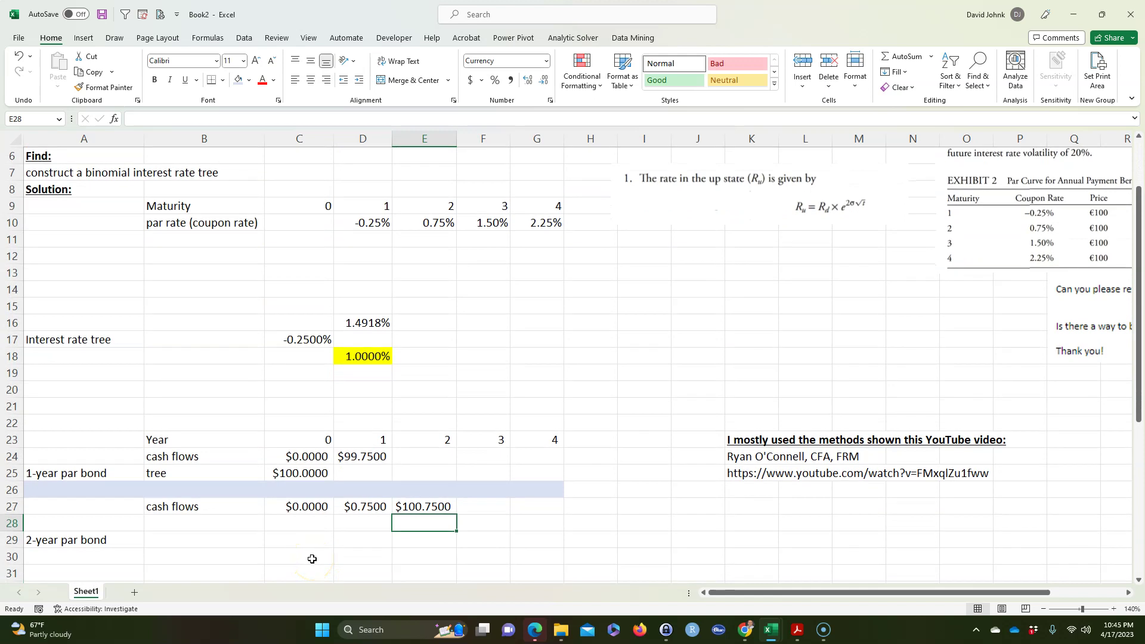
scroll(1133, 537, up, 1)
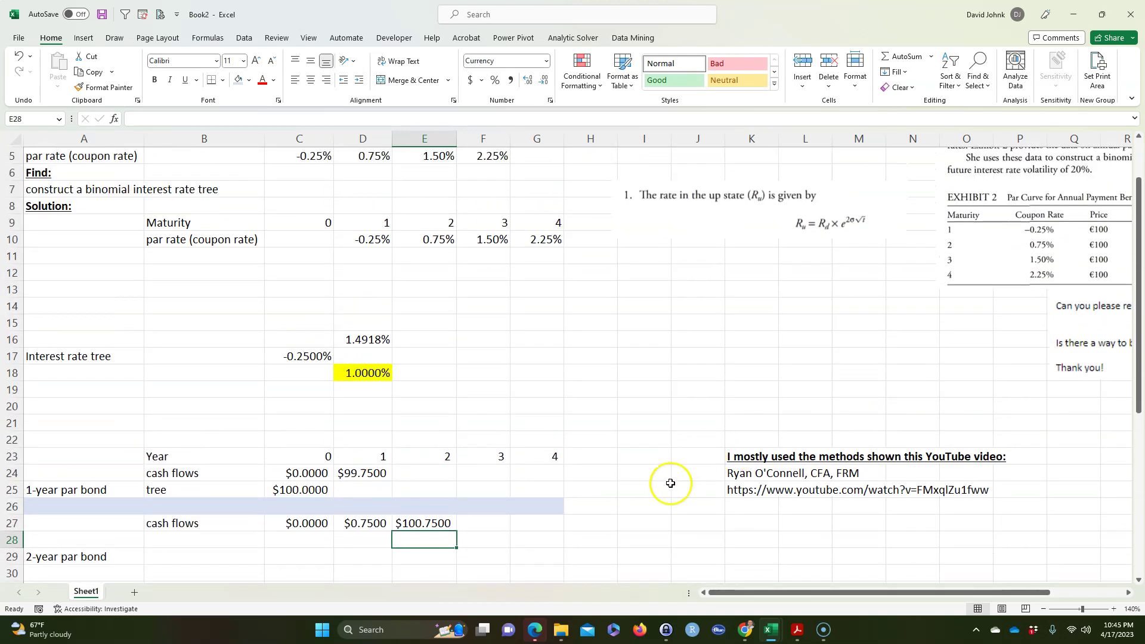
click(634, 535)
scroll(634, 535, down, 1)
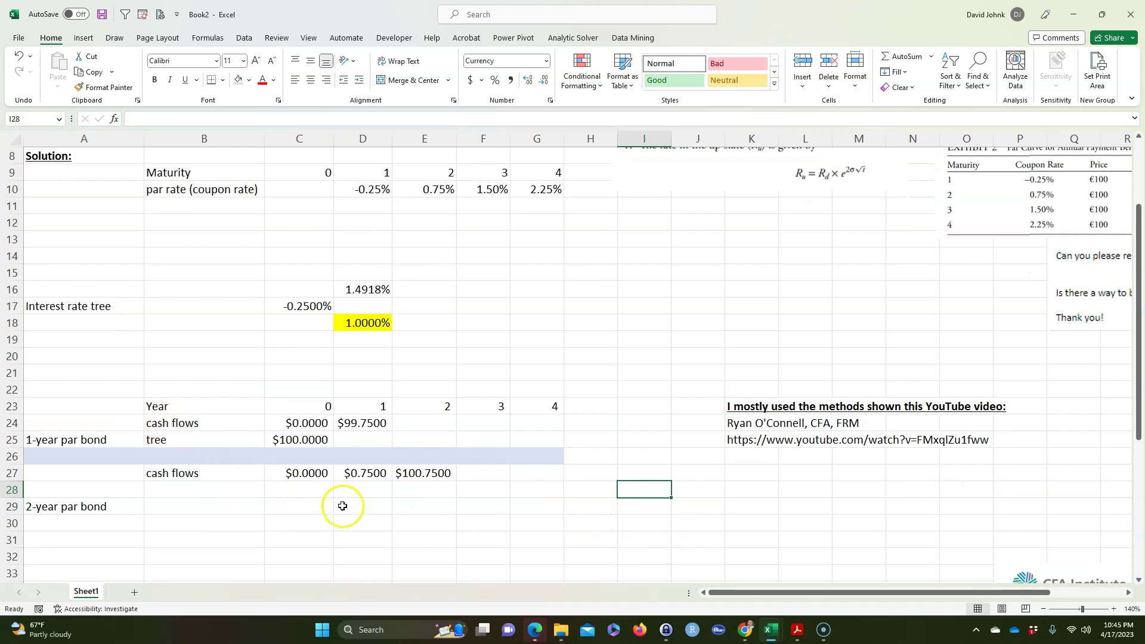
scroll(734, 501, down, 1)
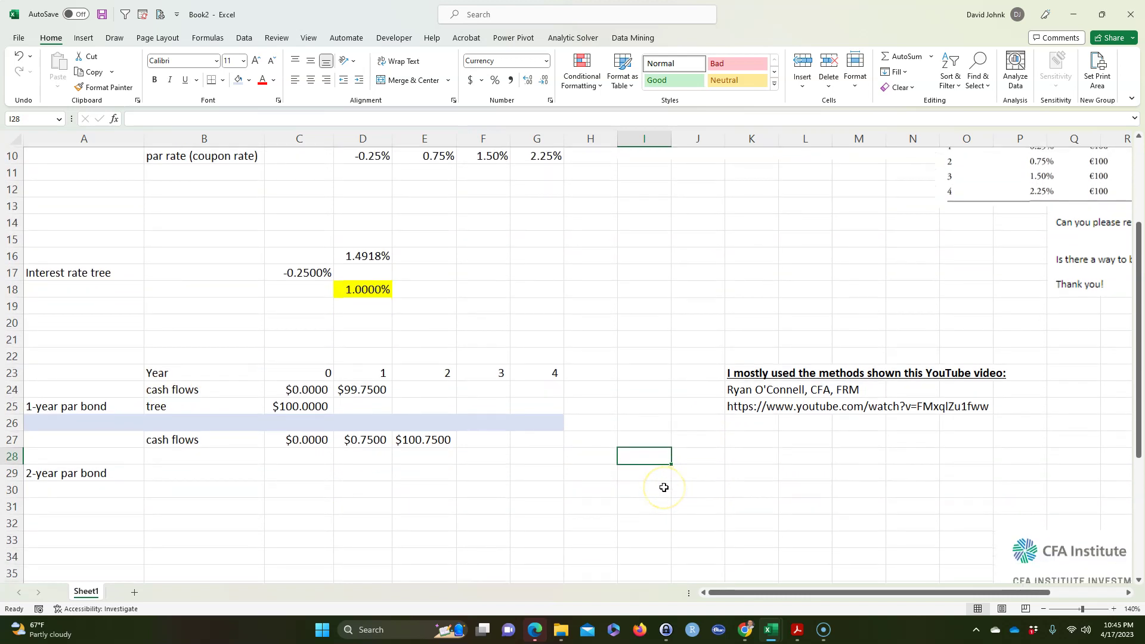
- Apply all borders to the cash flow rows B24:D24 and B27:E27
scroll(664, 487, down, 2)
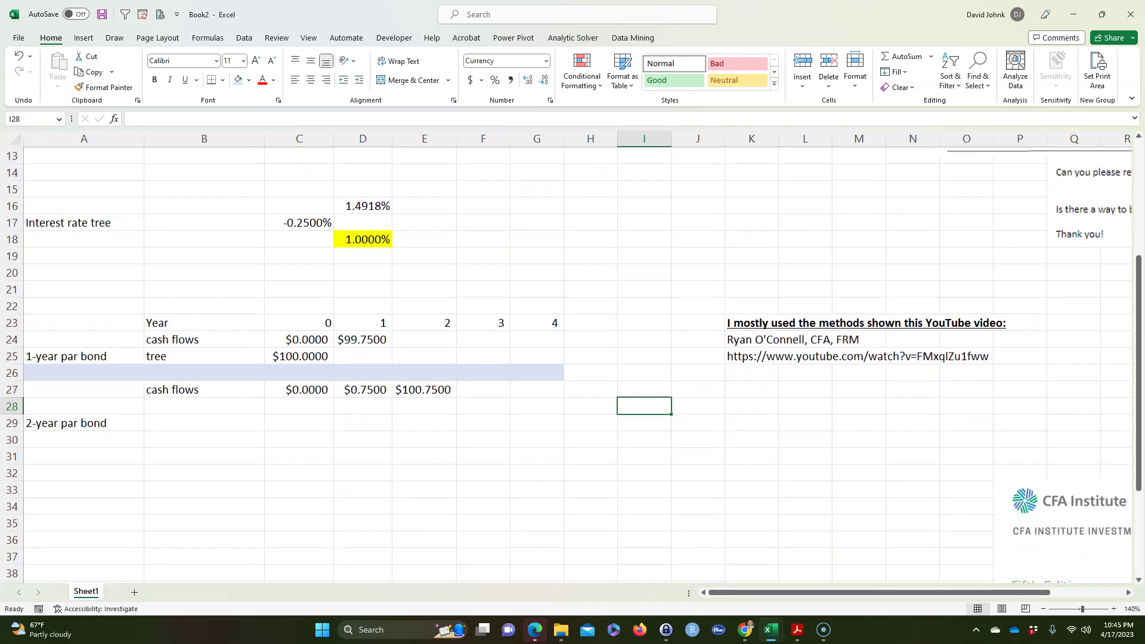
scroll(665, 487, up, 2)
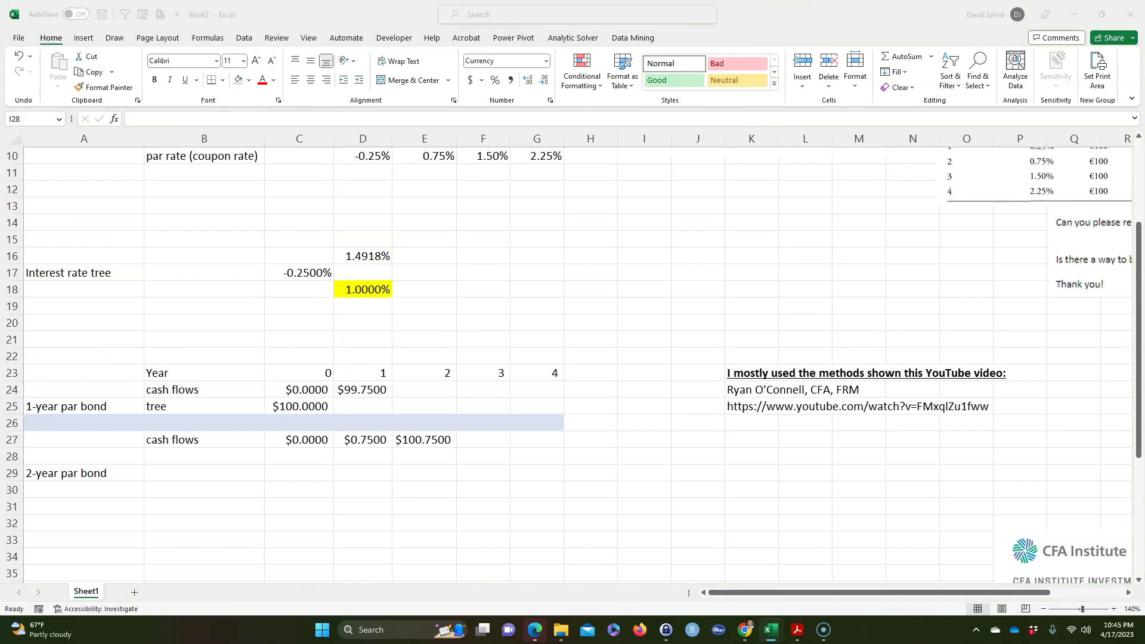
click(365, 522)
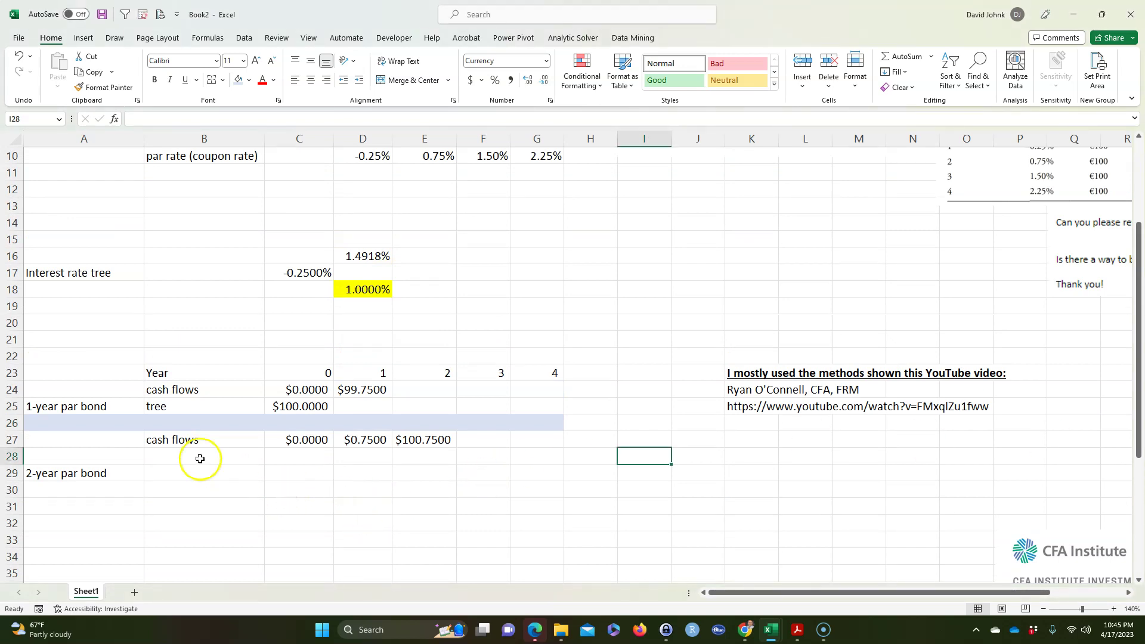
drag(173, 391, 371, 393)
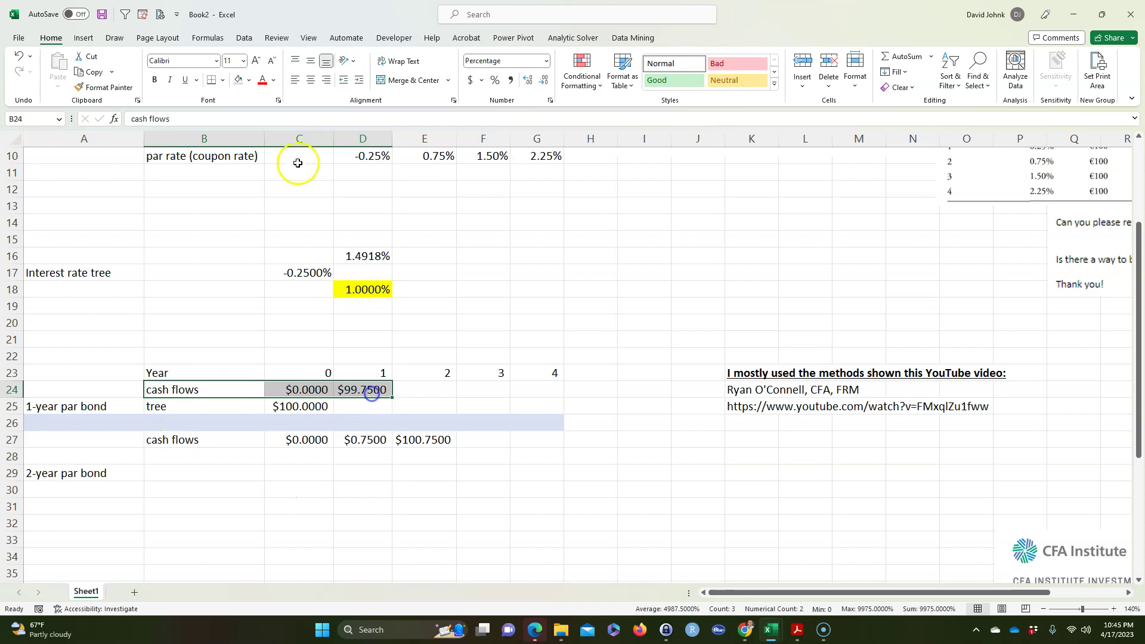
click(222, 80)
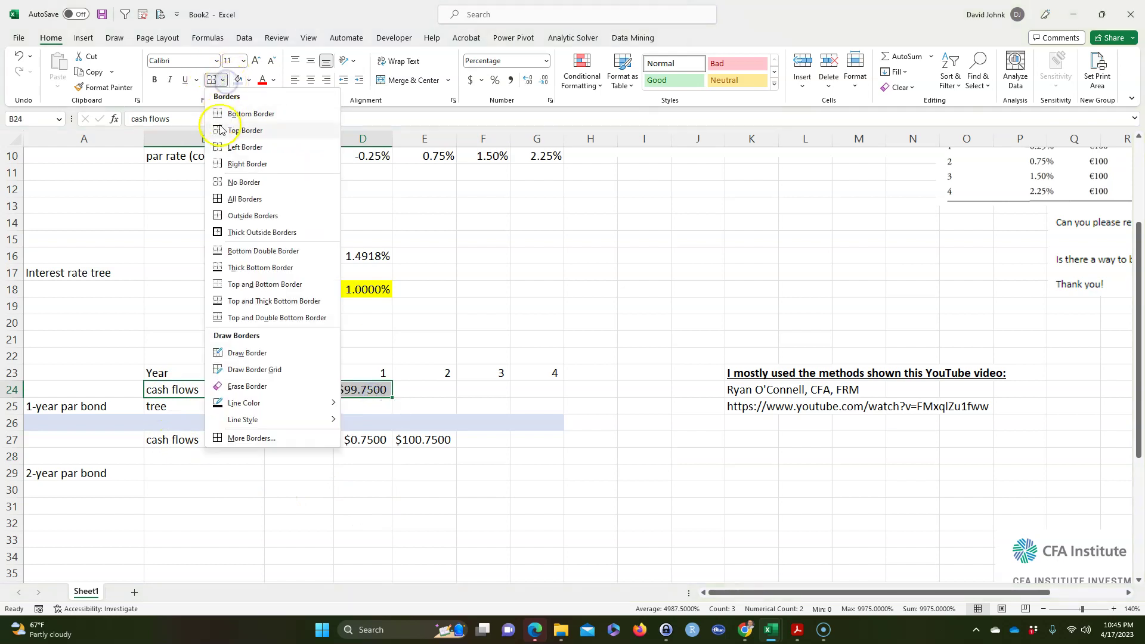
click(246, 199)
drag(193, 440, 425, 440)
click(211, 80)
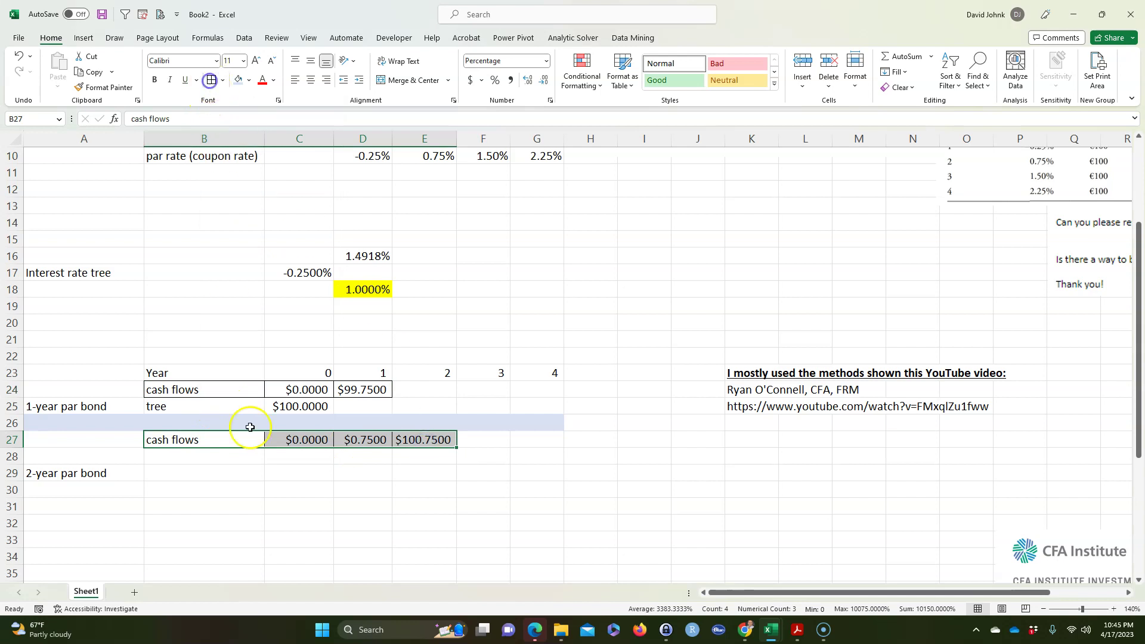
click(243, 470)
- Make the par value reference in E27 absolute so the formula reads =$B$3*$E$10+$B$3
click(427, 439)
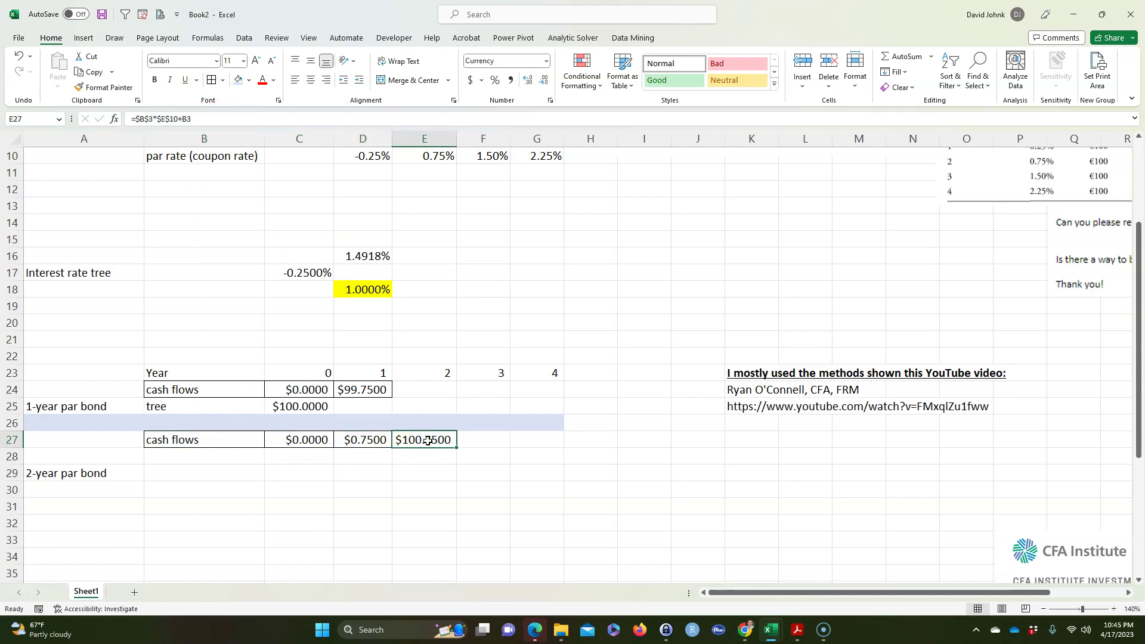
double_click(428, 440)
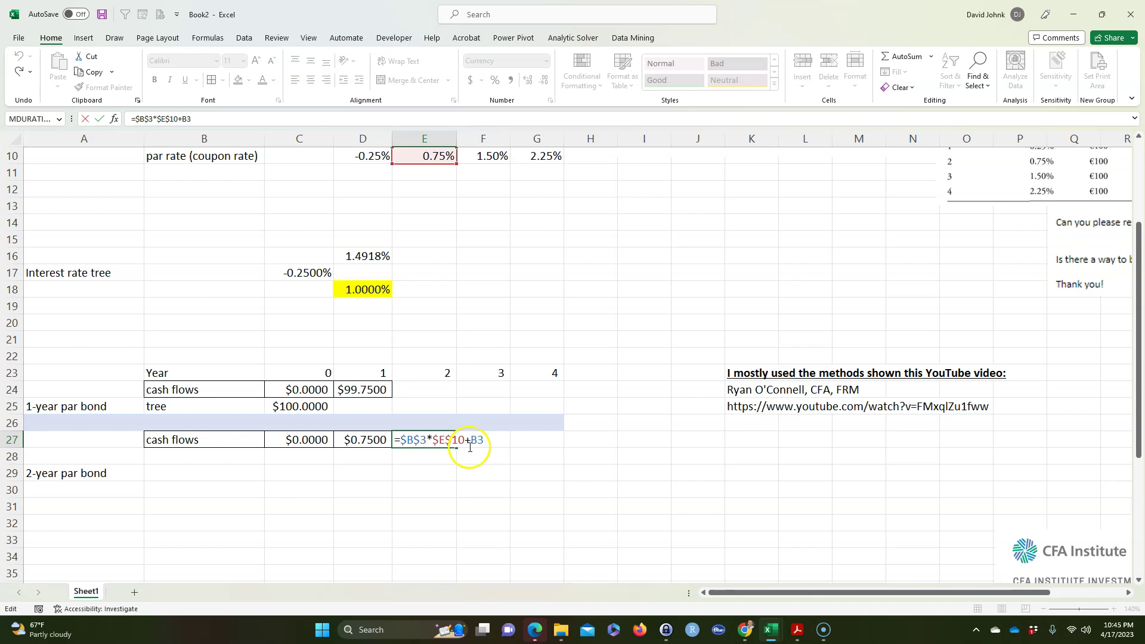
key(F4)
key(Return)
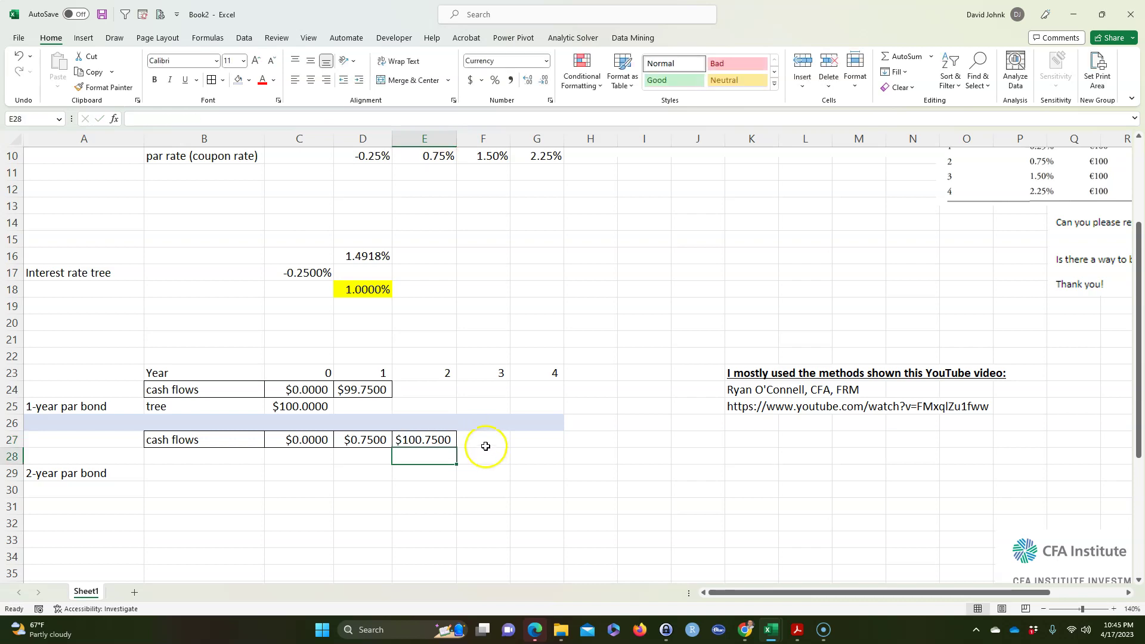
- Copy the year 2 cash flow in E27 into E28 and E30 as the end nodes of the 2-year bond tree
click(367, 255)
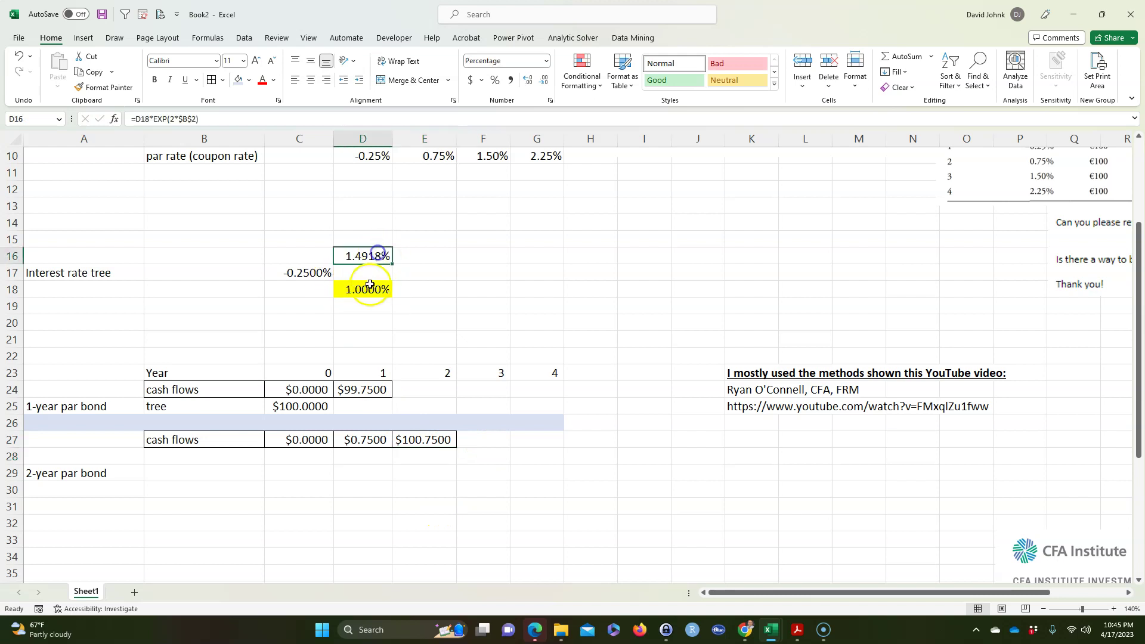
click(427, 446)
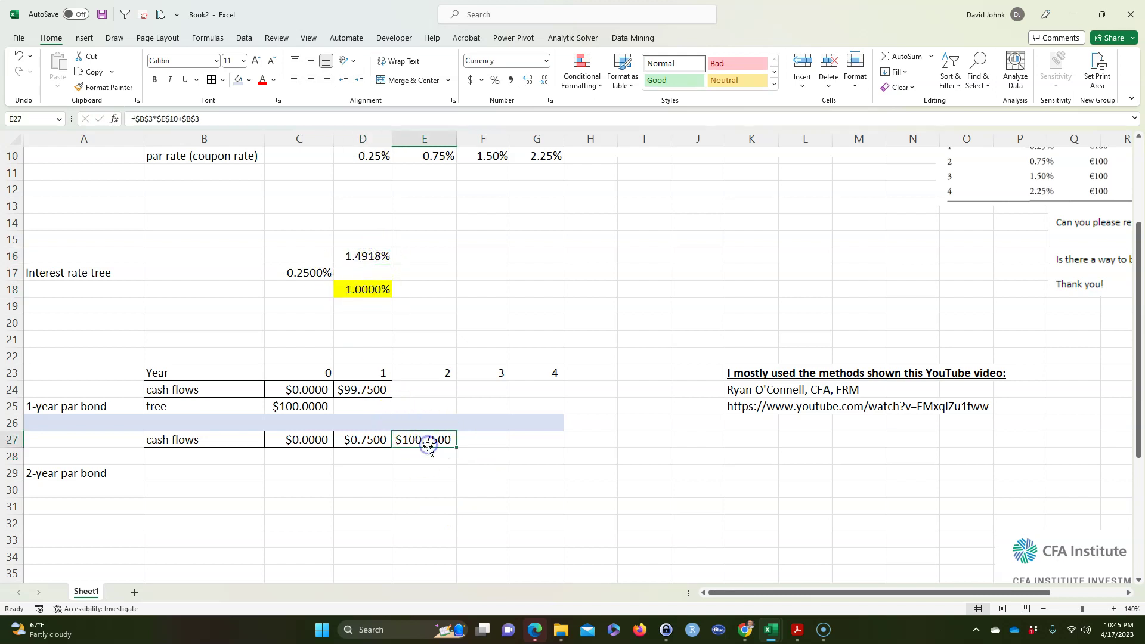
key(ctrl+c)
click(426, 454)
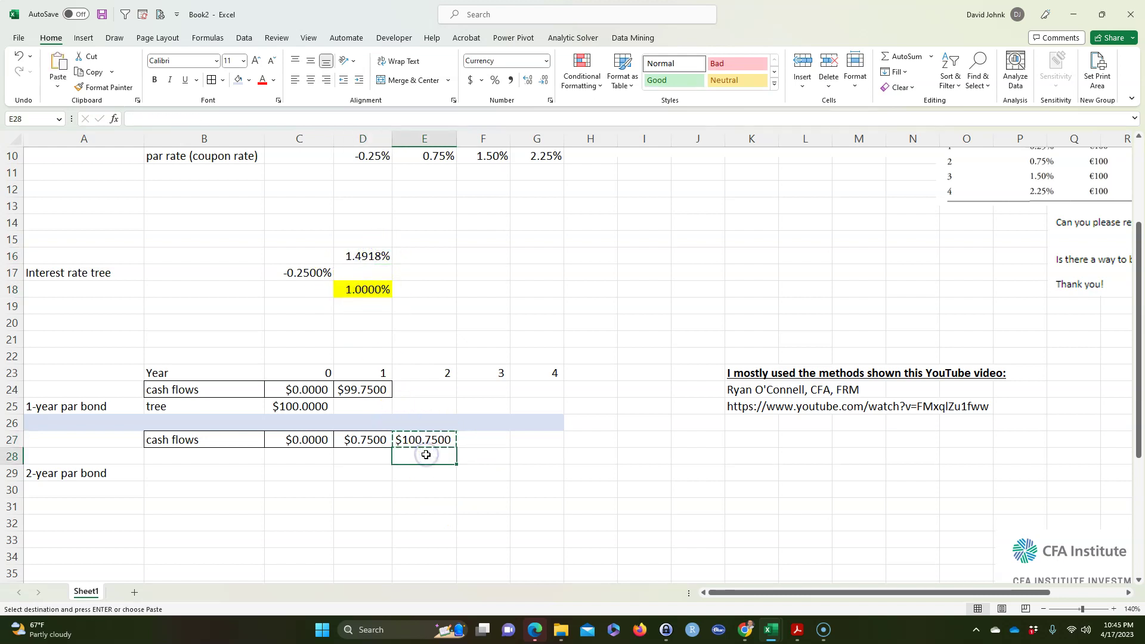
key(ctrl+v)
click(427, 490)
key(ctrl+v)
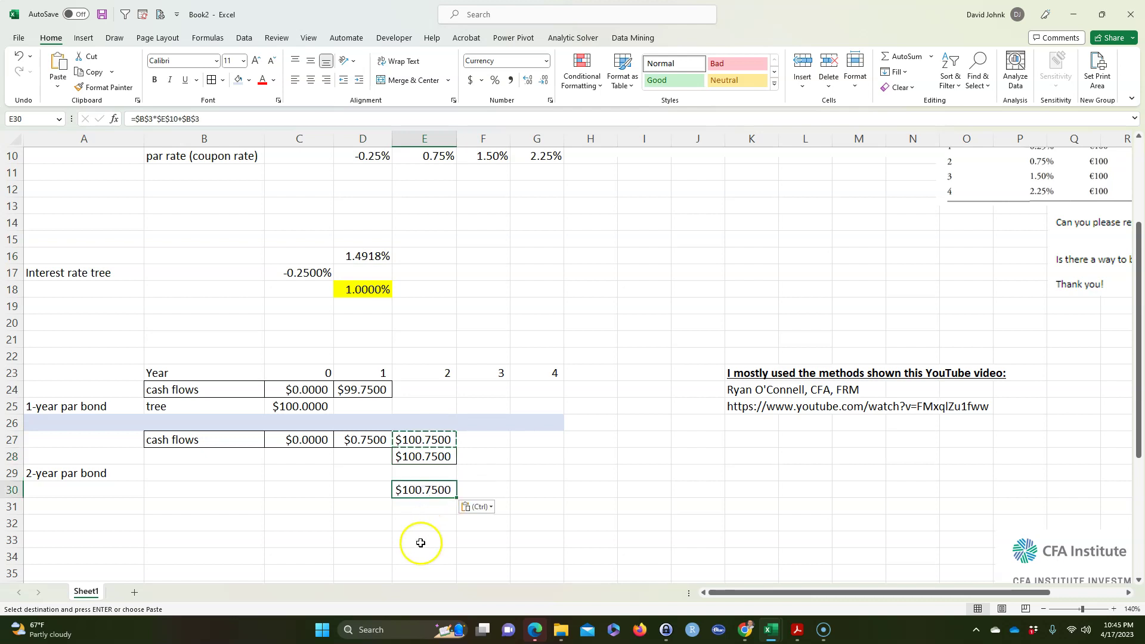
key(Escape)
click(421, 543)
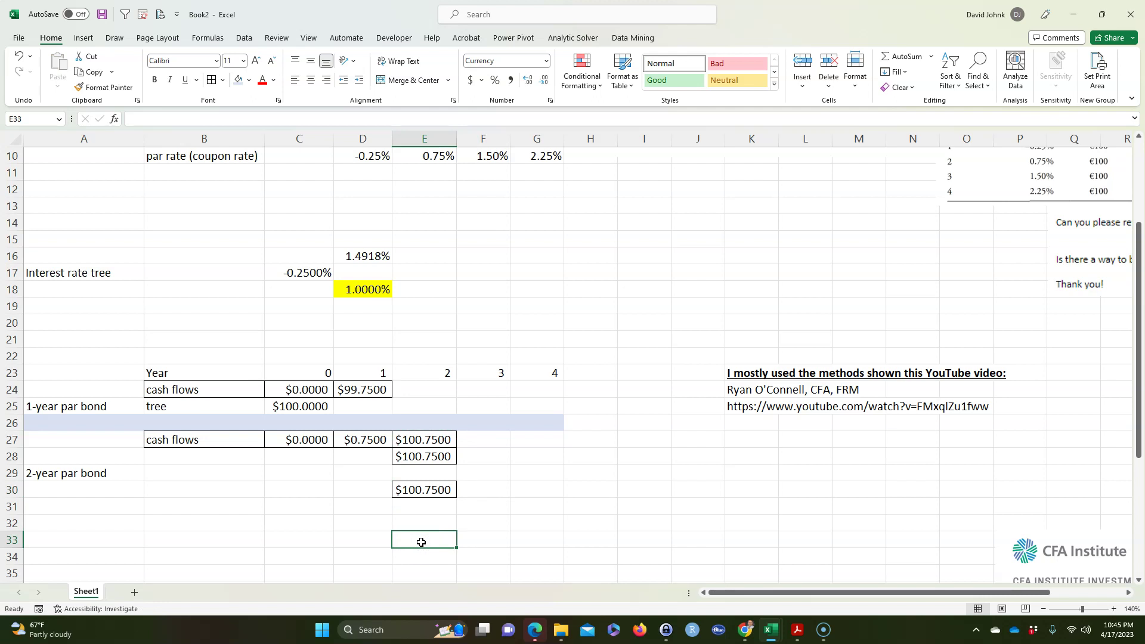
- Review the year 1 up and down rates in D16 and D18 against the pictured up-state rate formula
click(369, 474)
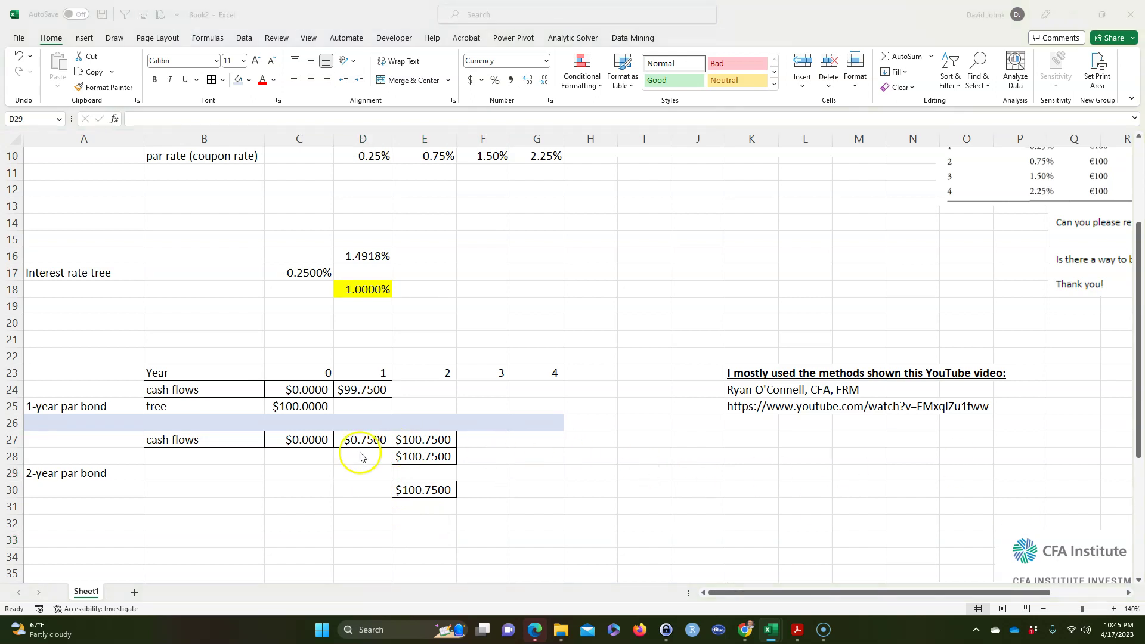
click(360, 256)
click(359, 290)
click(361, 258)
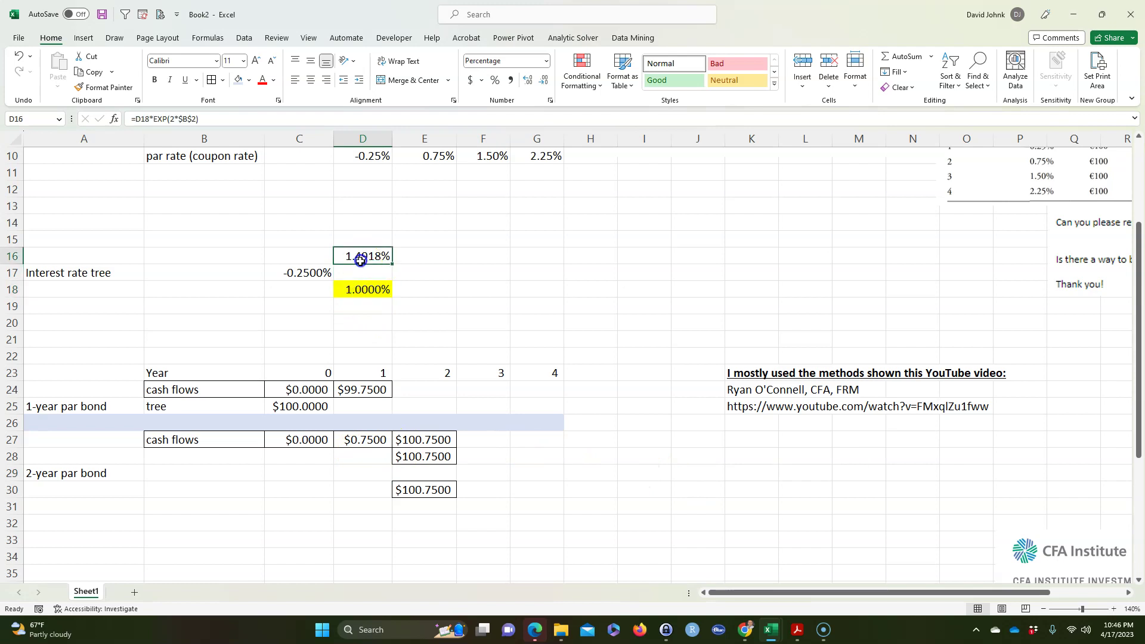
click(362, 291)
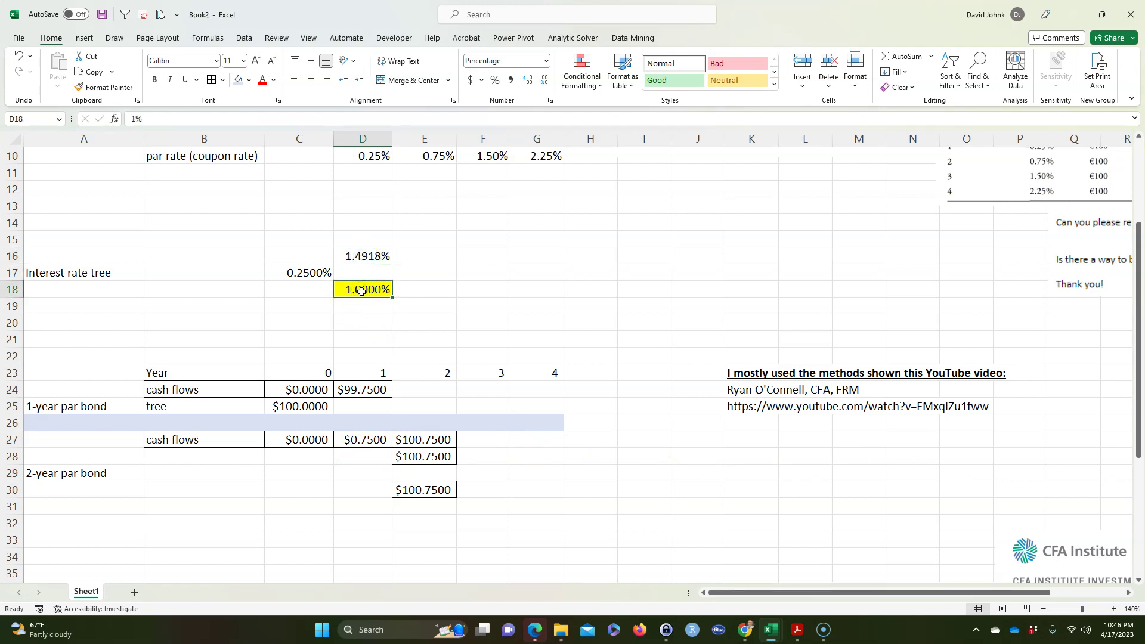
scroll(361, 291, up, 1)
click(796, 191)
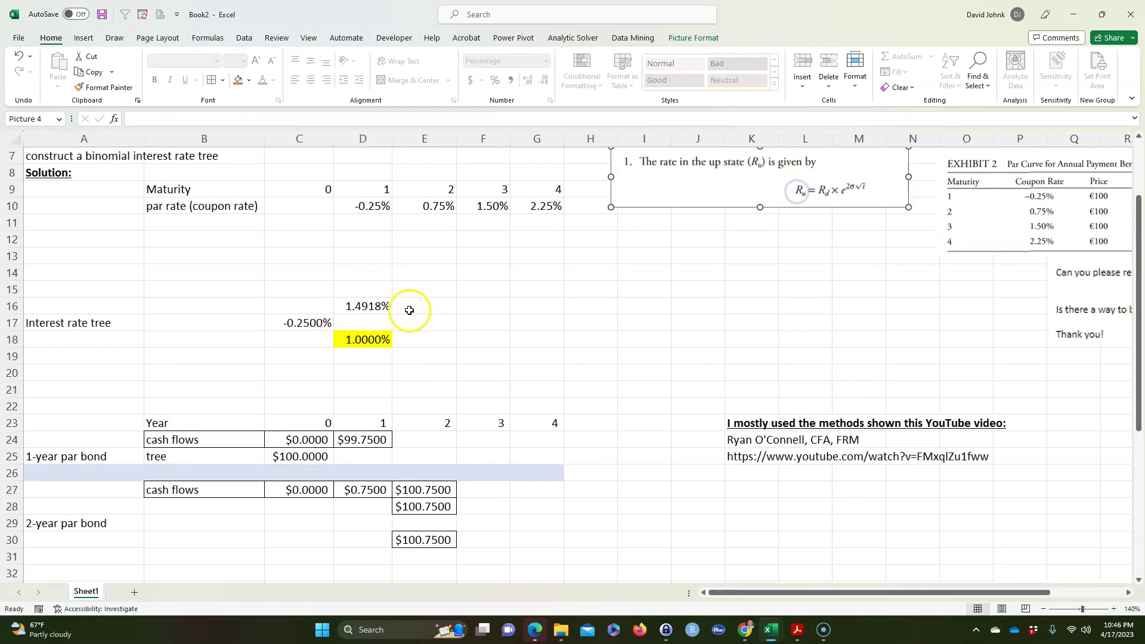
click(375, 306)
click(358, 338)
- Discount the lower year 2 cash flow at the down-state rate by entering =E30/(1+D18) in D30
scroll(352, 453, down, 2)
click(353, 475)
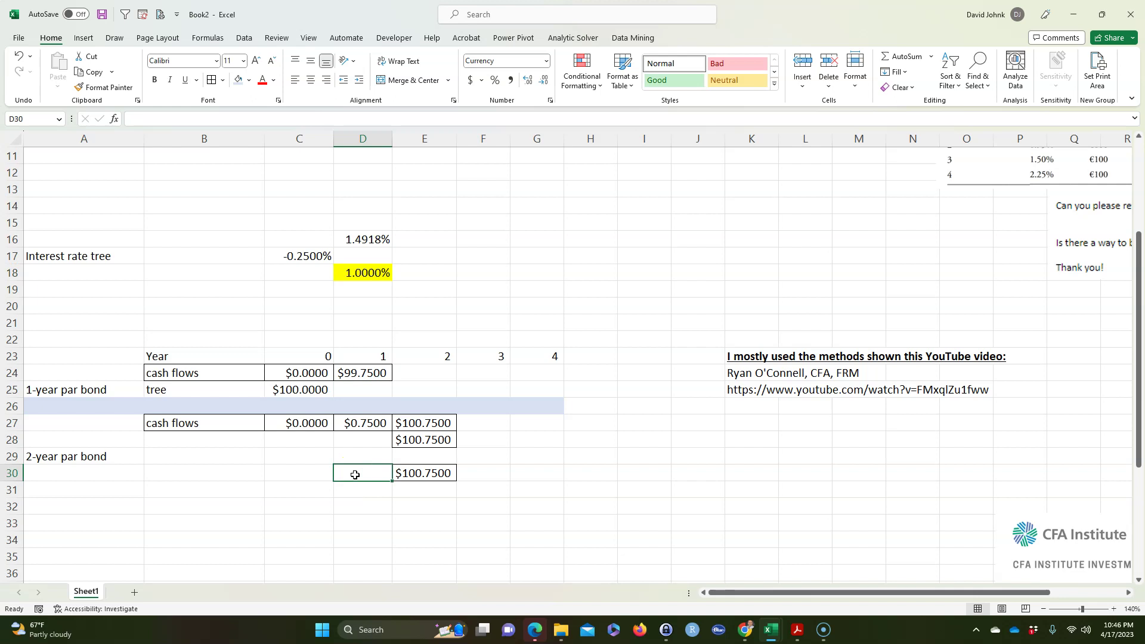
text(=)
click(422, 473)
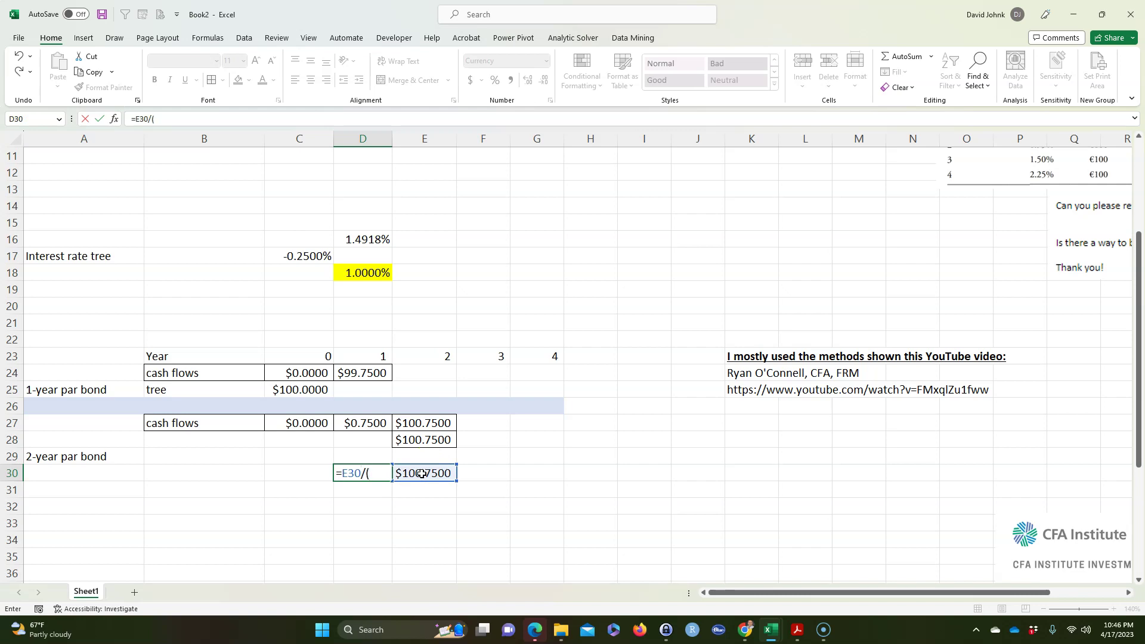
click(361, 275)
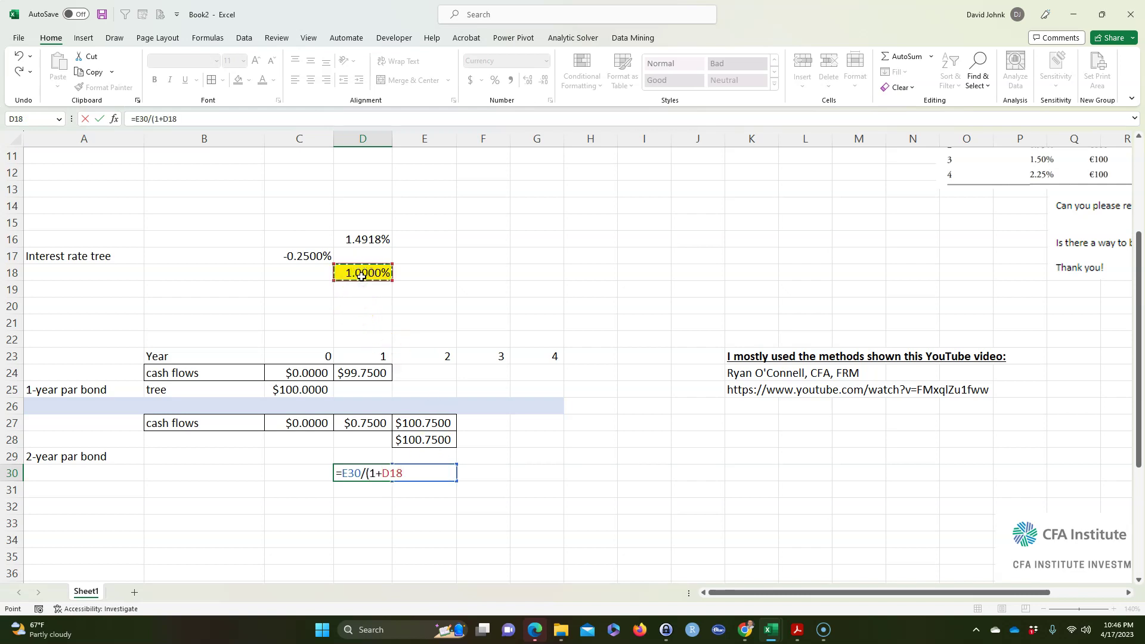
text())
key(Return)
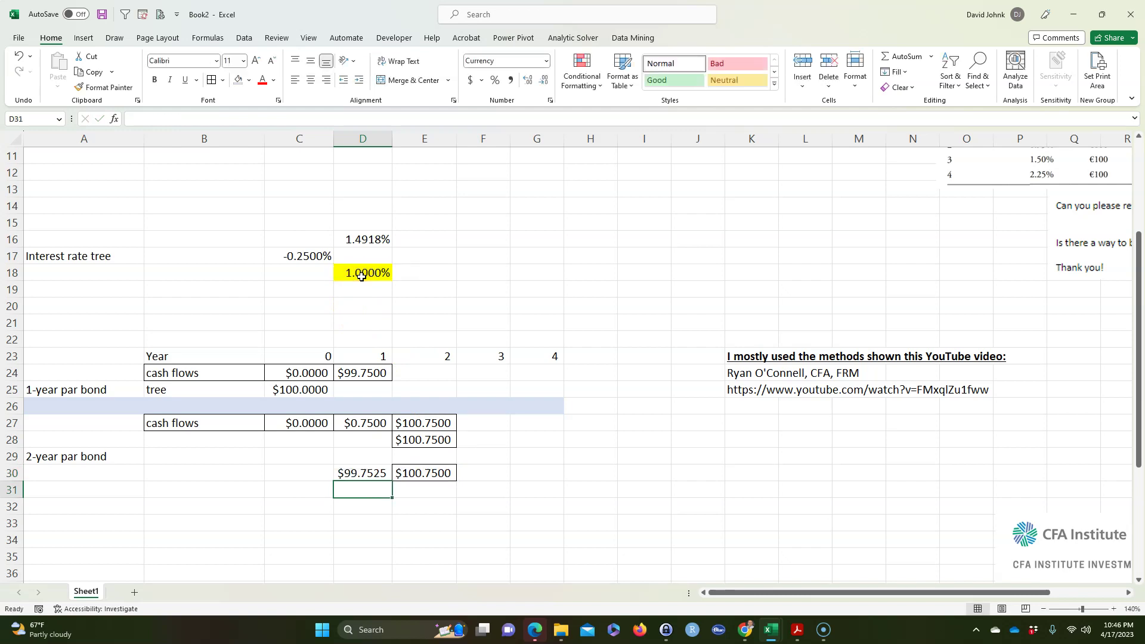
- Copy the D30 discounting formula into D28 and check that it references E28 and the up-state rate in D16
click(356, 476)
key(ctrl+c)
click(359, 440)
key(ctrl+v)
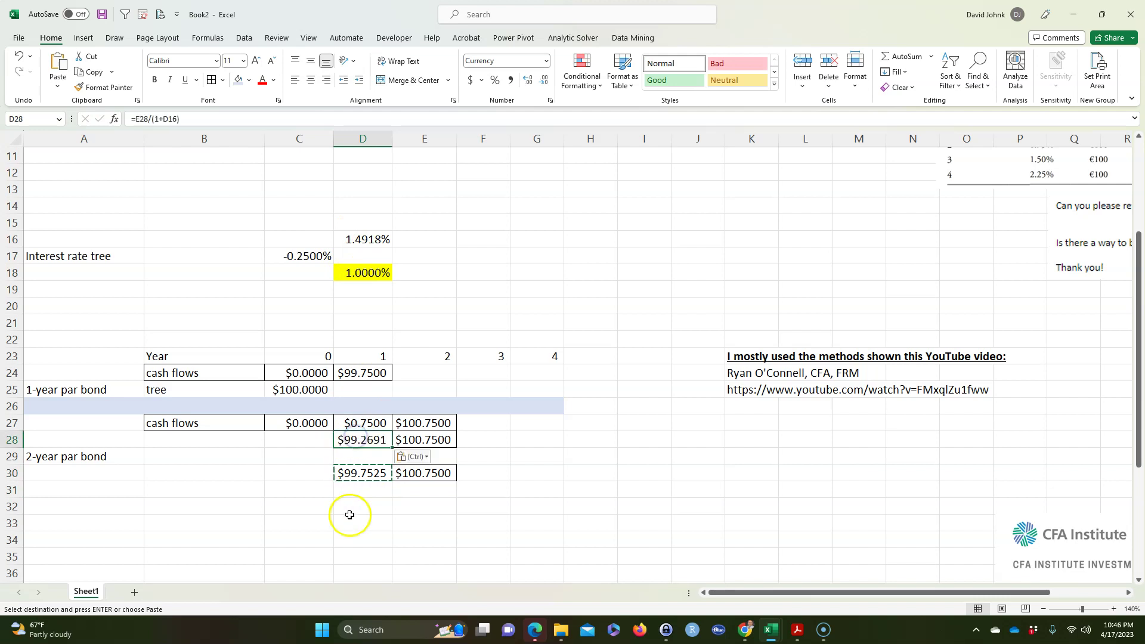
double_click(363, 441)
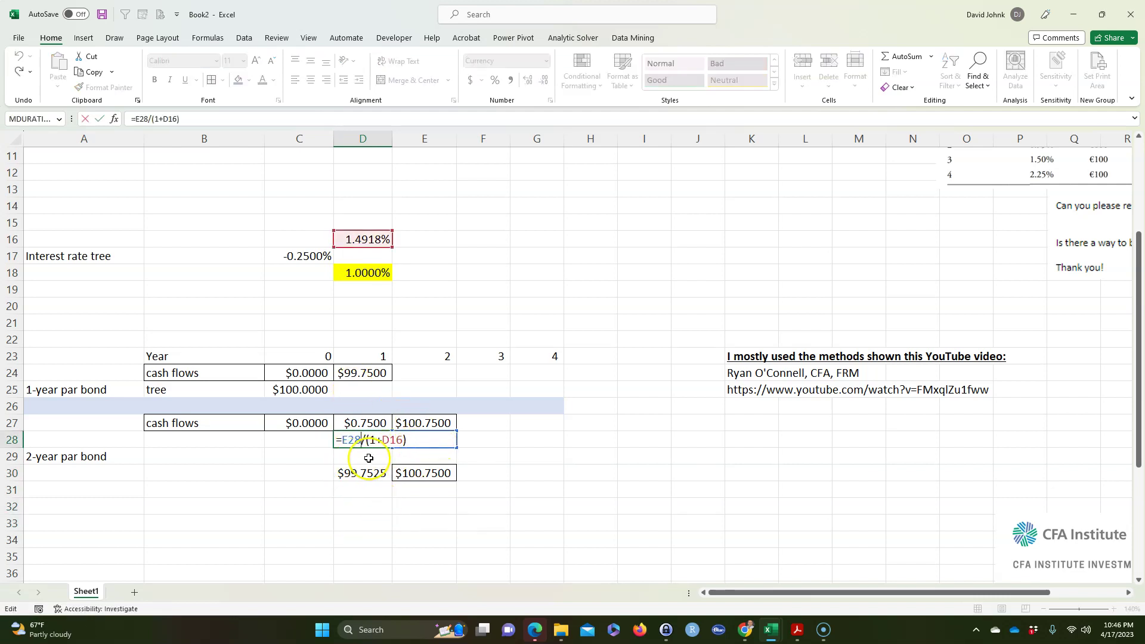
click(384, 545)
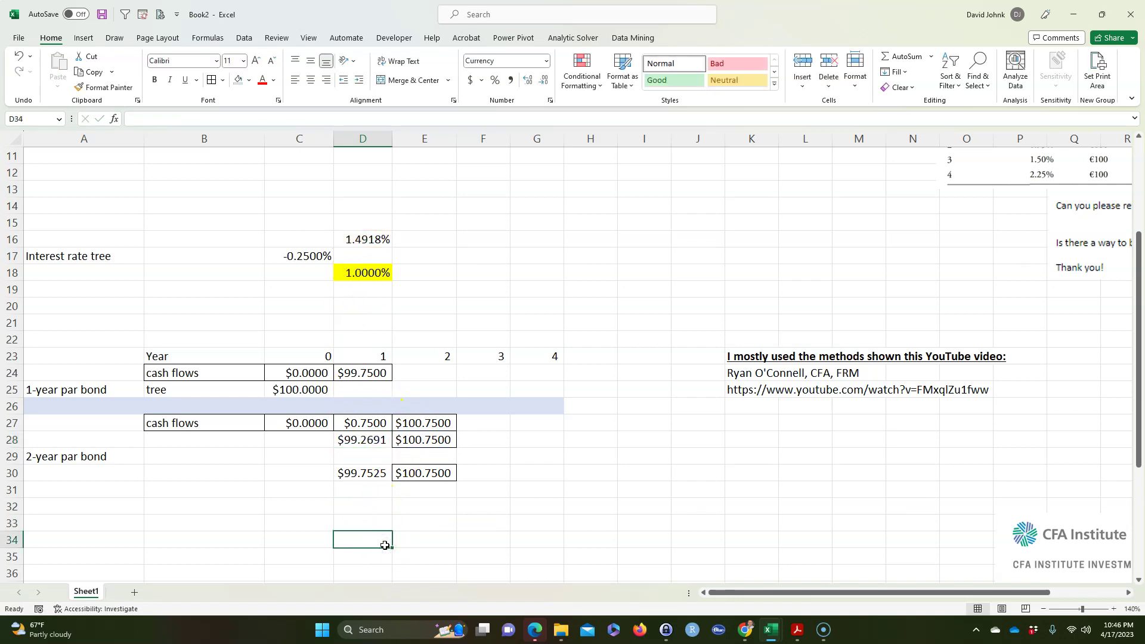
- Start the 2-year bond's year 0 value in C29 with =0.5*D28+0.5*D30+D27
click(289, 459)
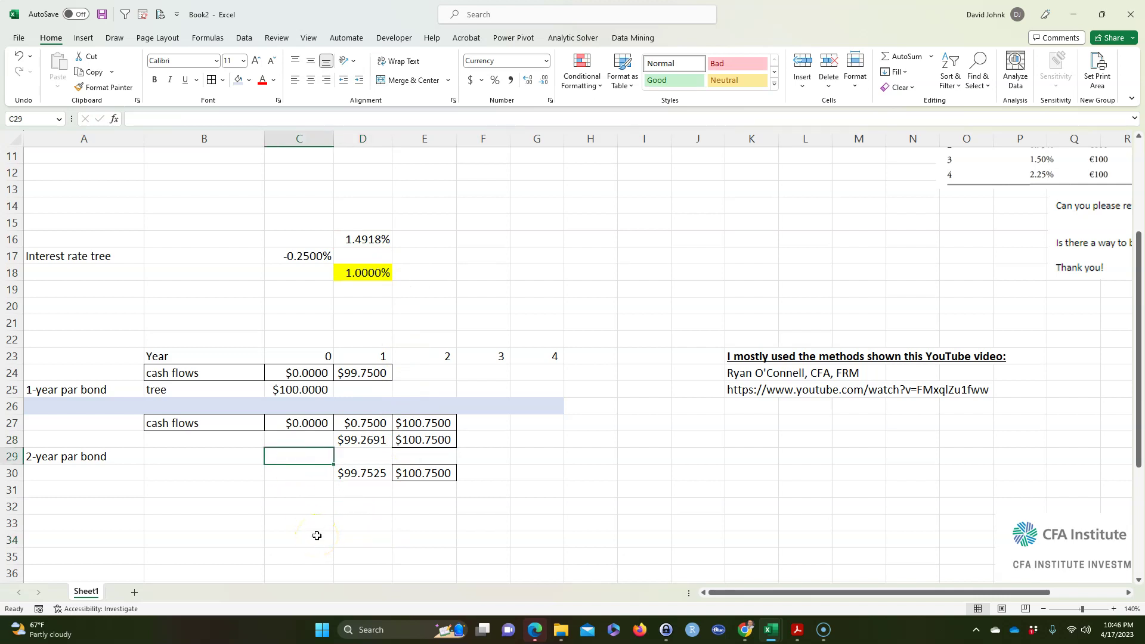
text(=0.5*)
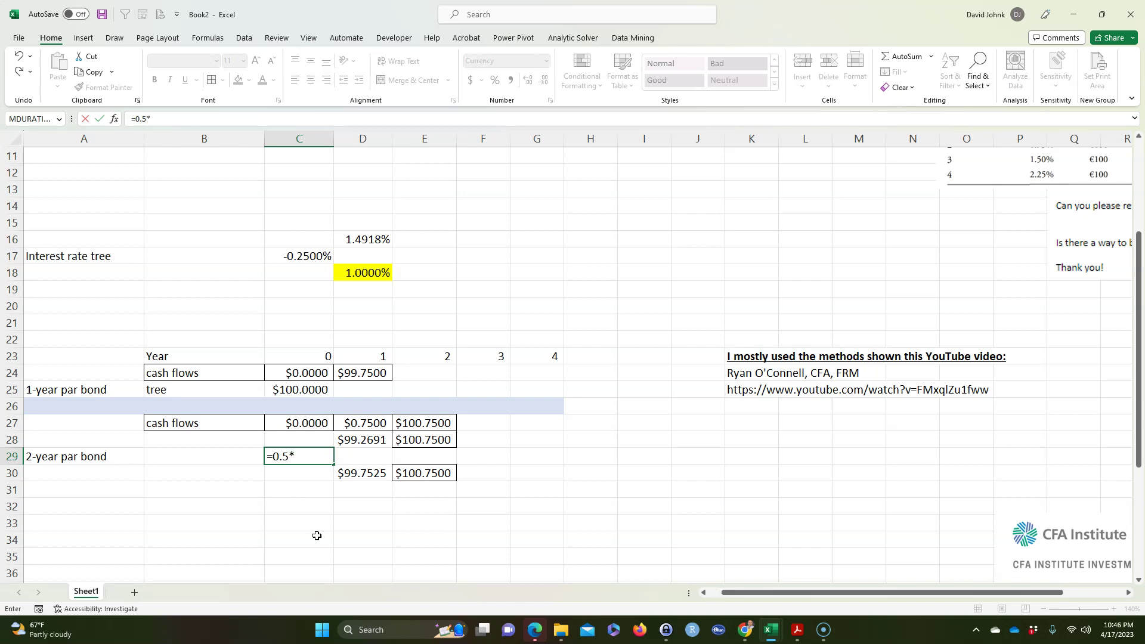
scroll(316, 535, right, 3)
drag(852, 588, 490, 590)
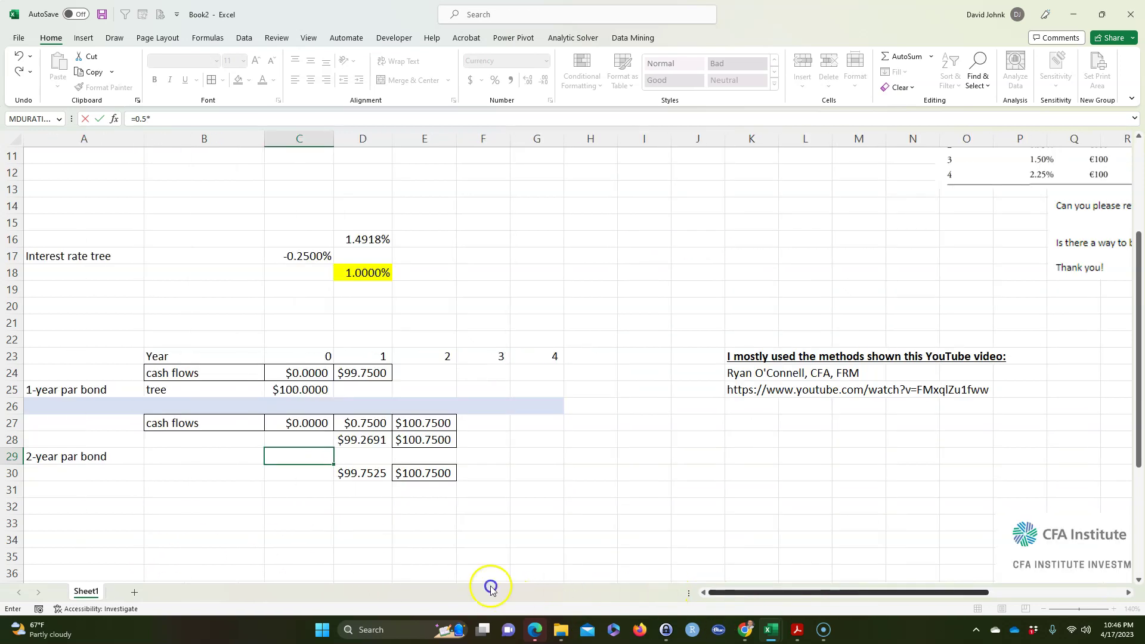
click(350, 439)
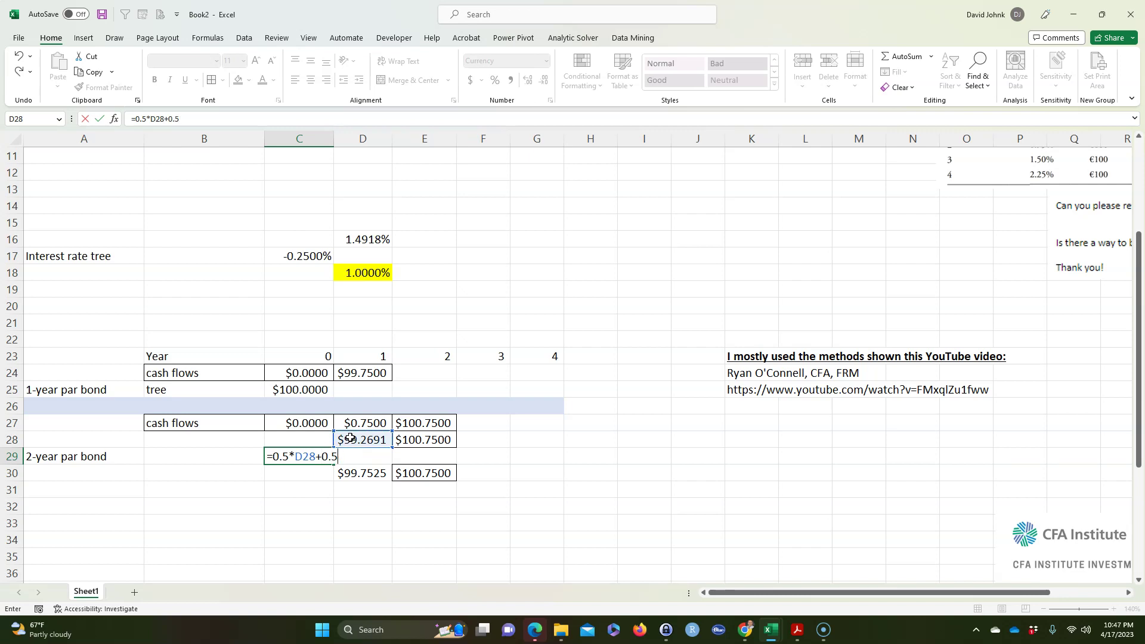
click(364, 474)
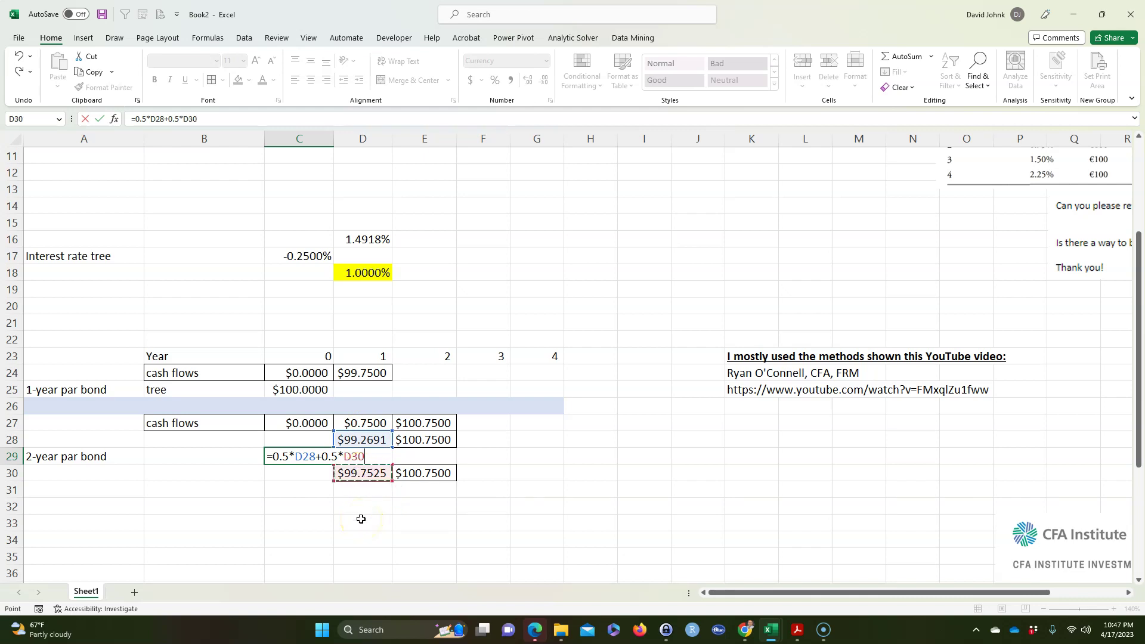
text(+)
click(357, 423)
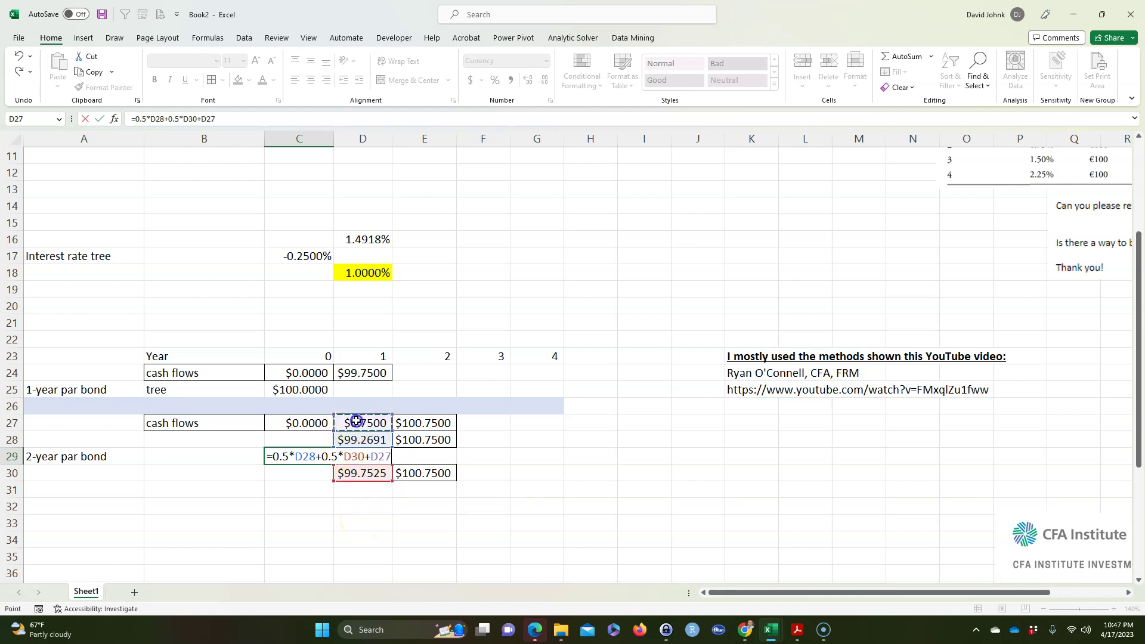
- Discount the C29 expression at the year 0 rate, completing it as =(0.5*D28+0.5*D30+D27)/(1+C17)
click(279, 457)
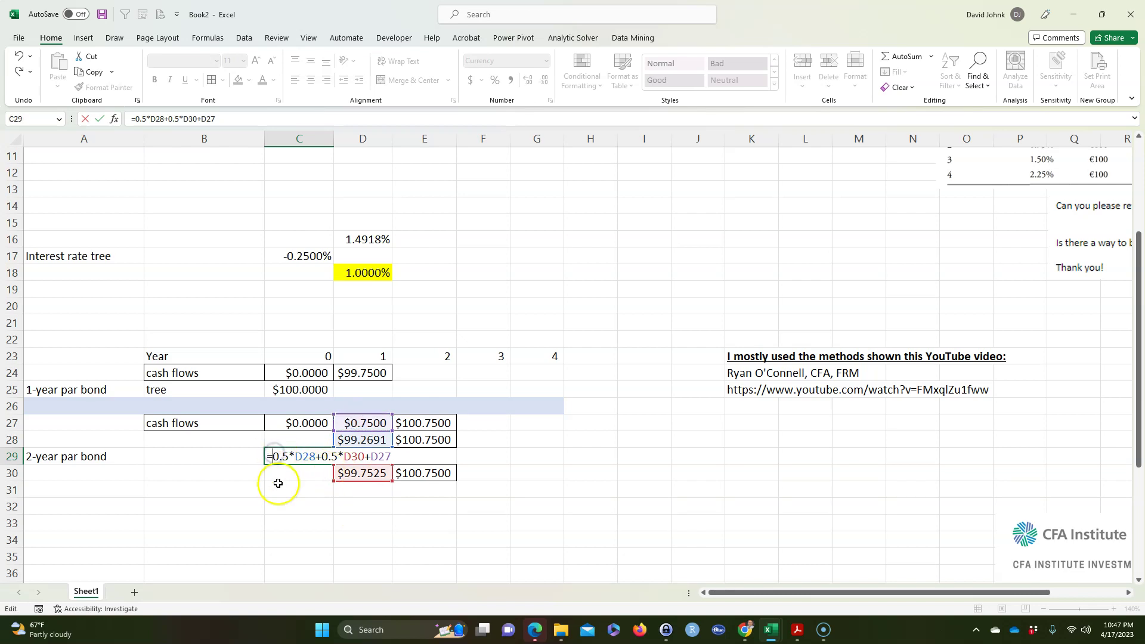
text(()
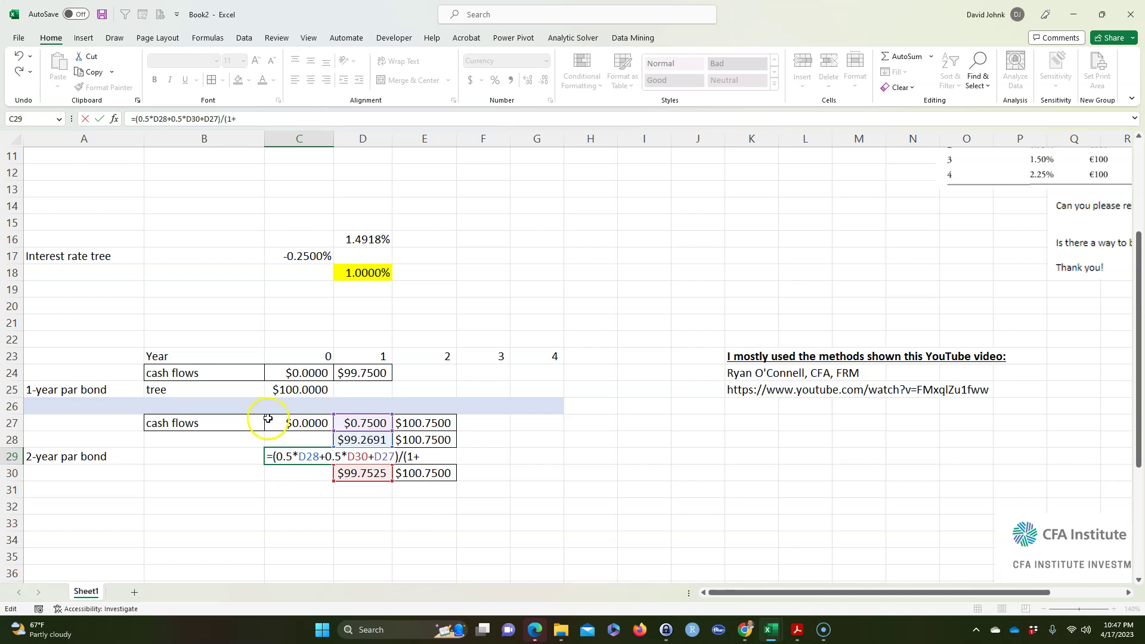
click(303, 258)
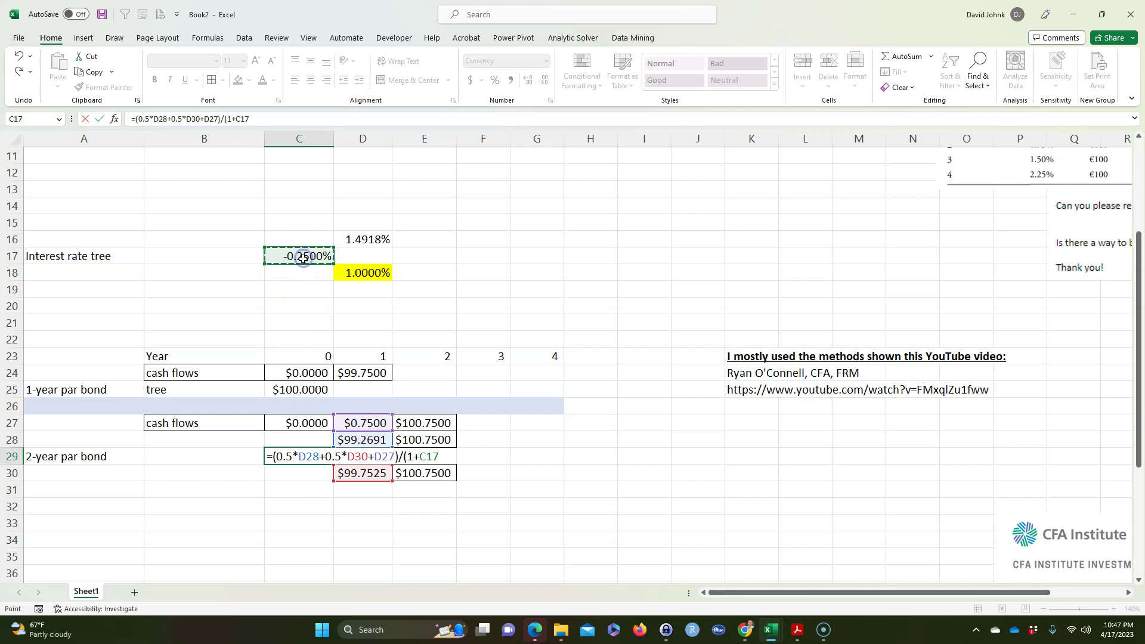
text())
key(Return)
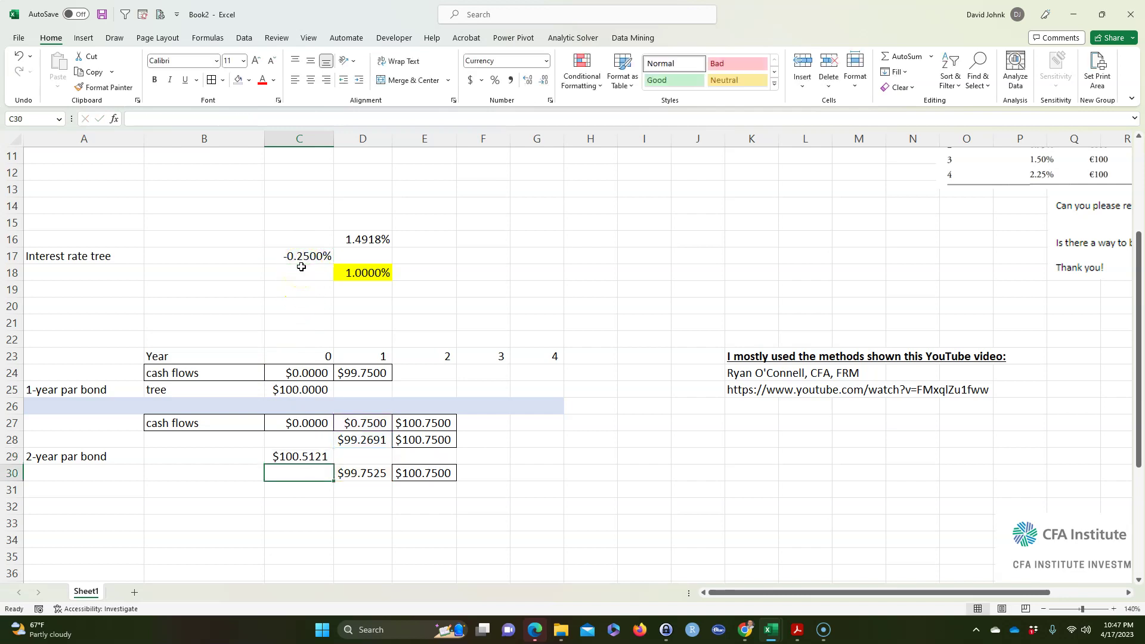
click(368, 273)
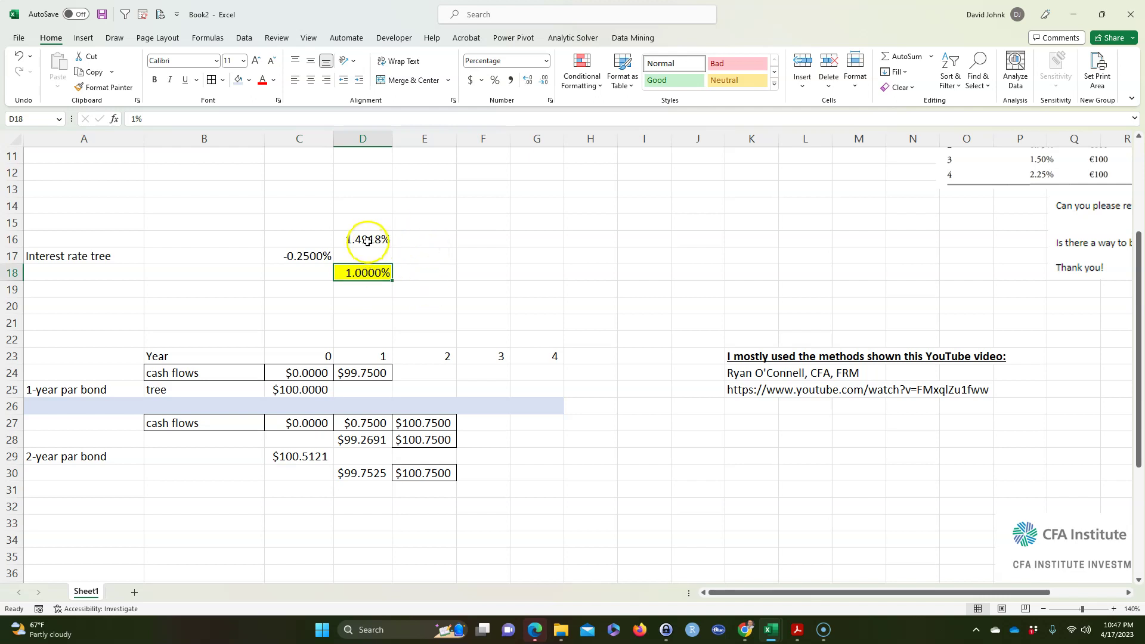
click(312, 456)
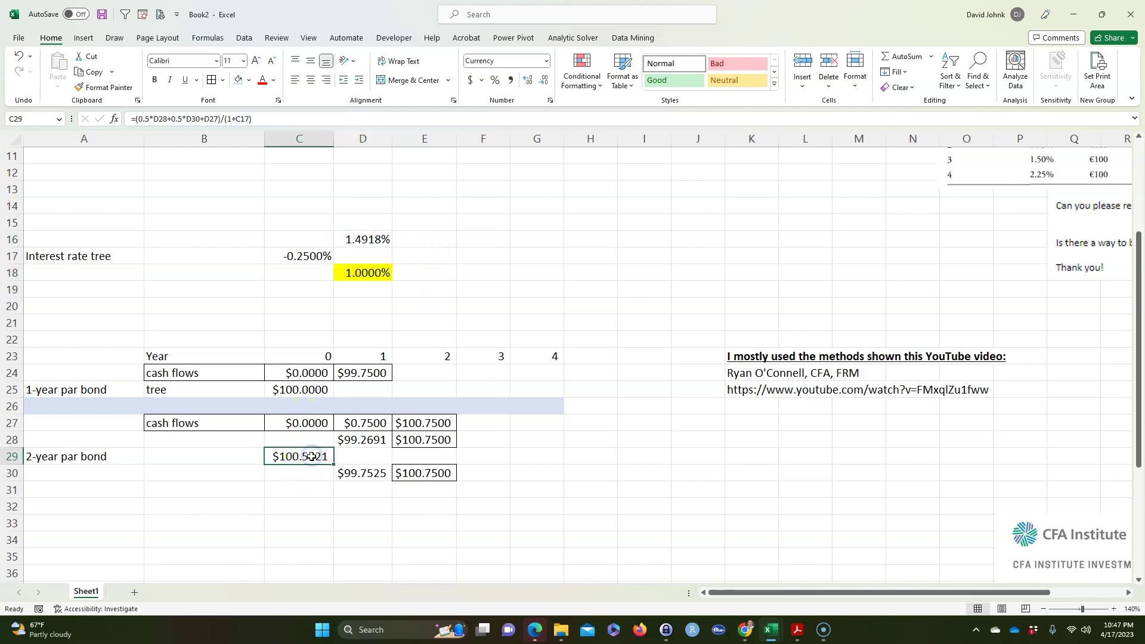
click(281, 539)
click(297, 454)
- Copy the borderless cell format of D28 onto the year 2 cash flows in E28 and E30
click(365, 440)
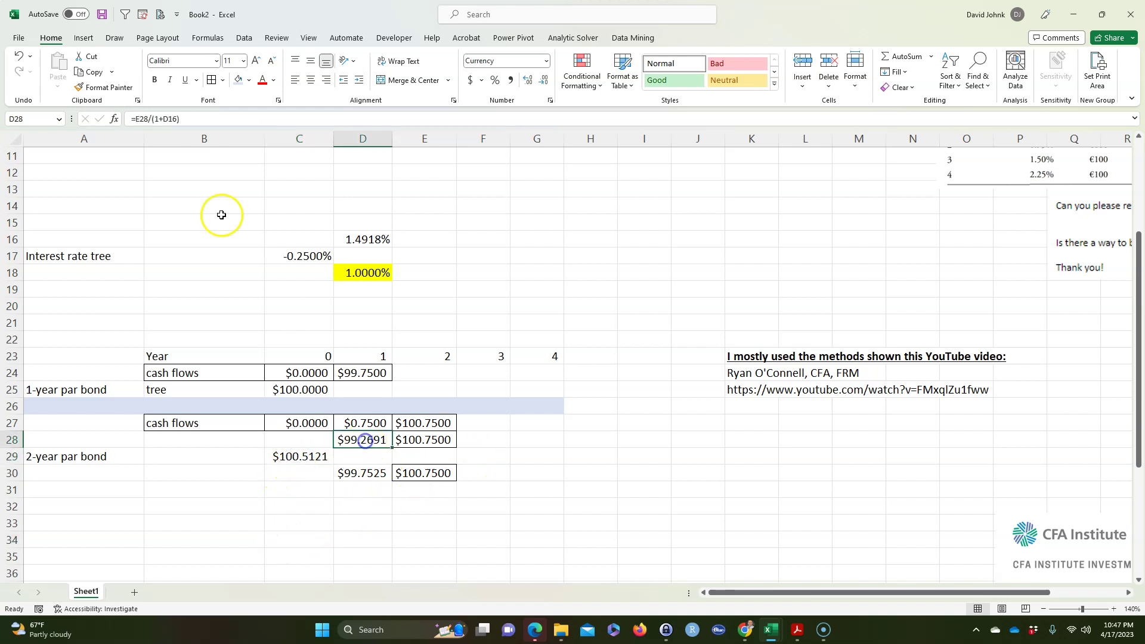
click(105, 87)
click(412, 439)
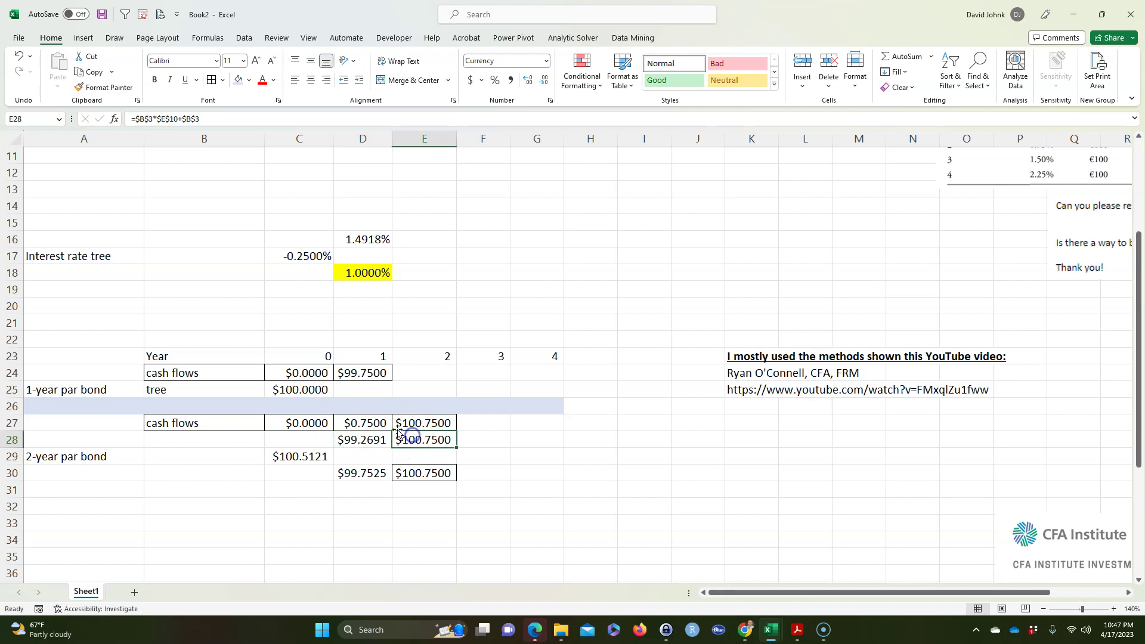
click(104, 87)
click(395, 468)
click(417, 521)
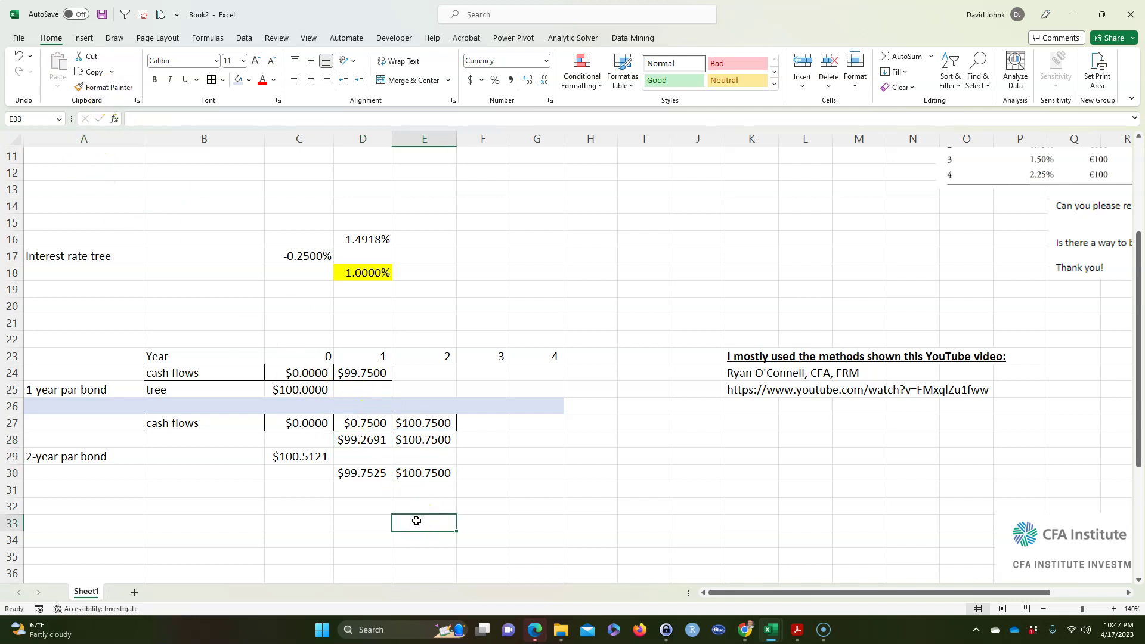
- Check in the Excel Add-ins list whether the Solver Add-in is enabled, and leave the list without changes
click(291, 454)
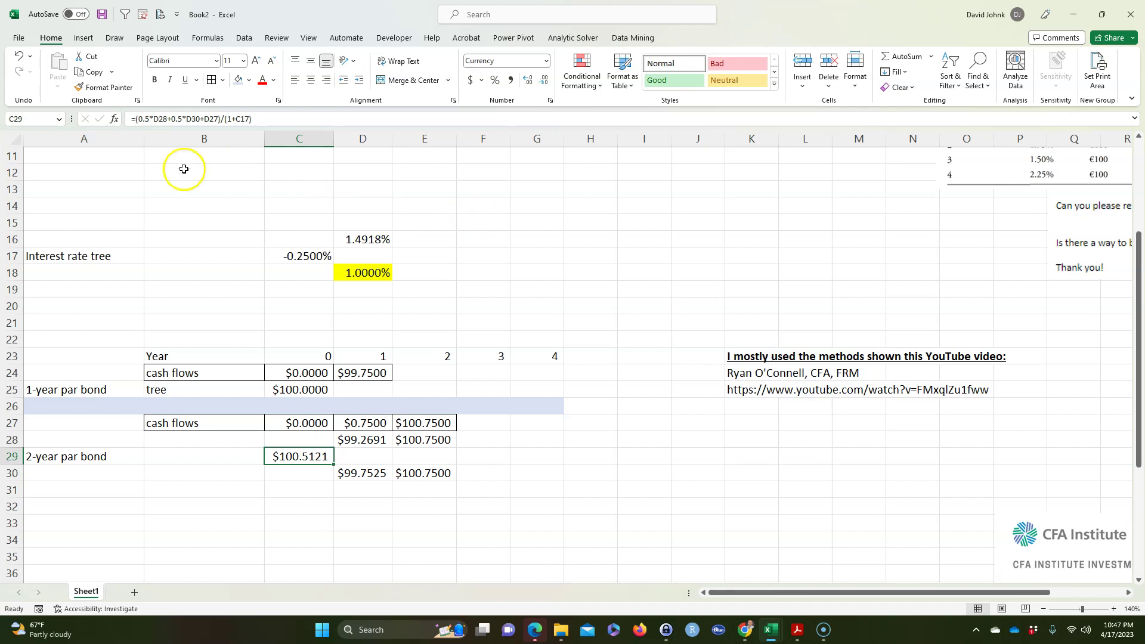
click(244, 37)
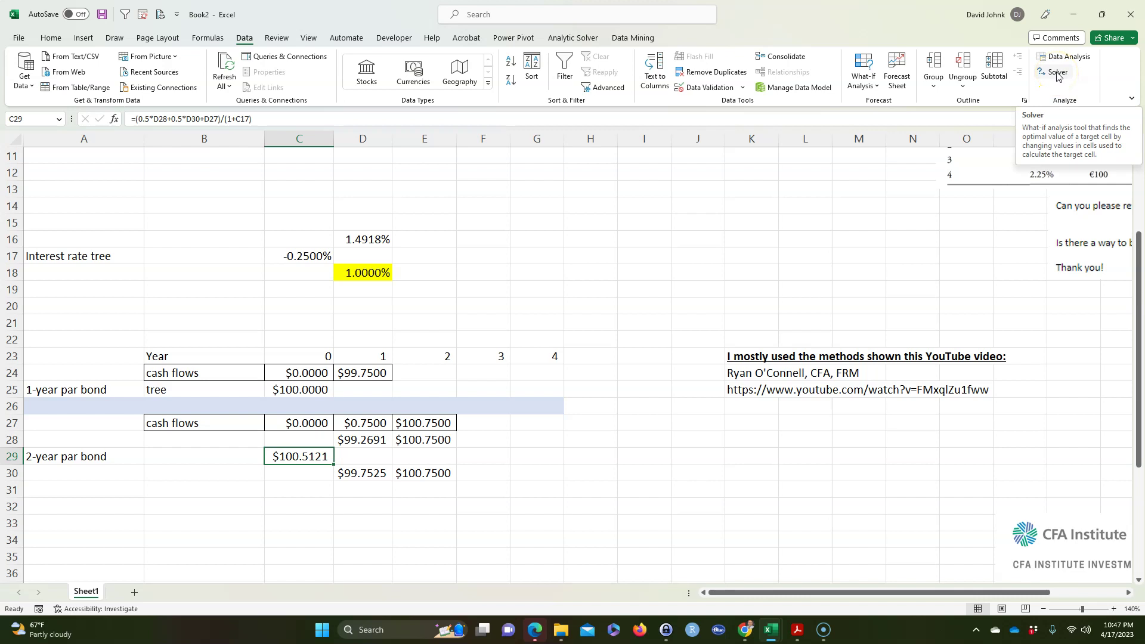
click(784, 223)
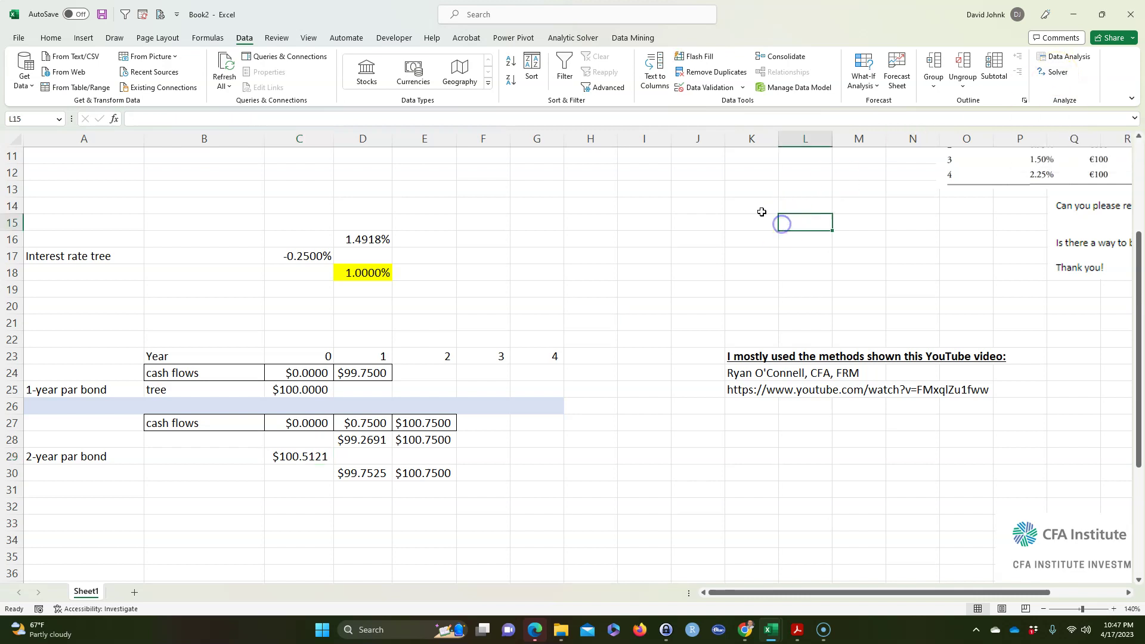
click(18, 39)
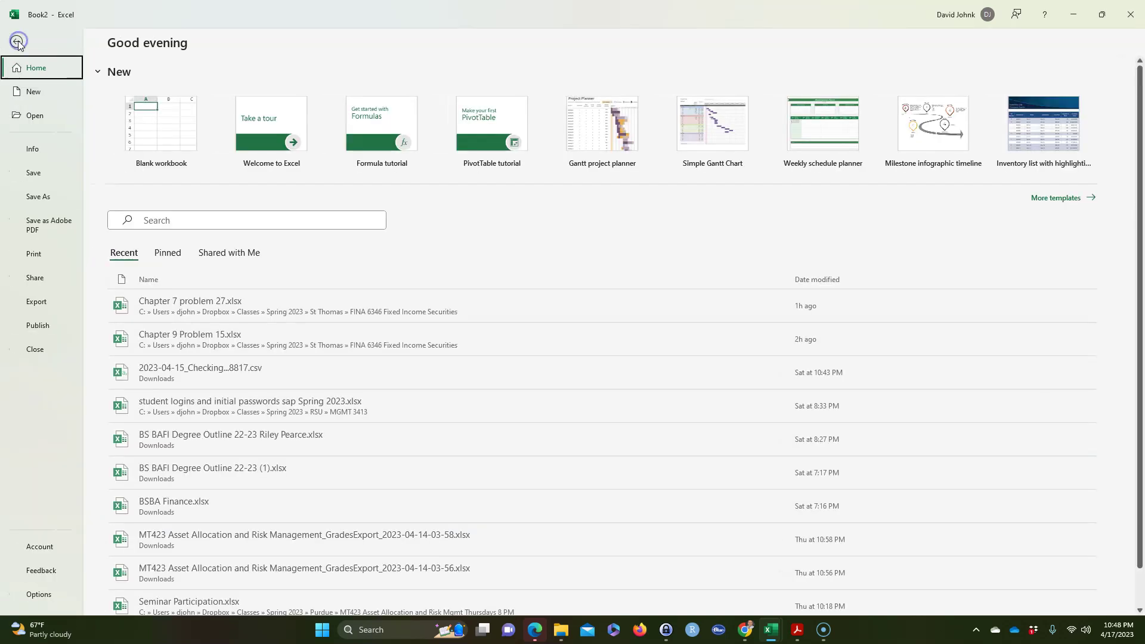
click(47, 596)
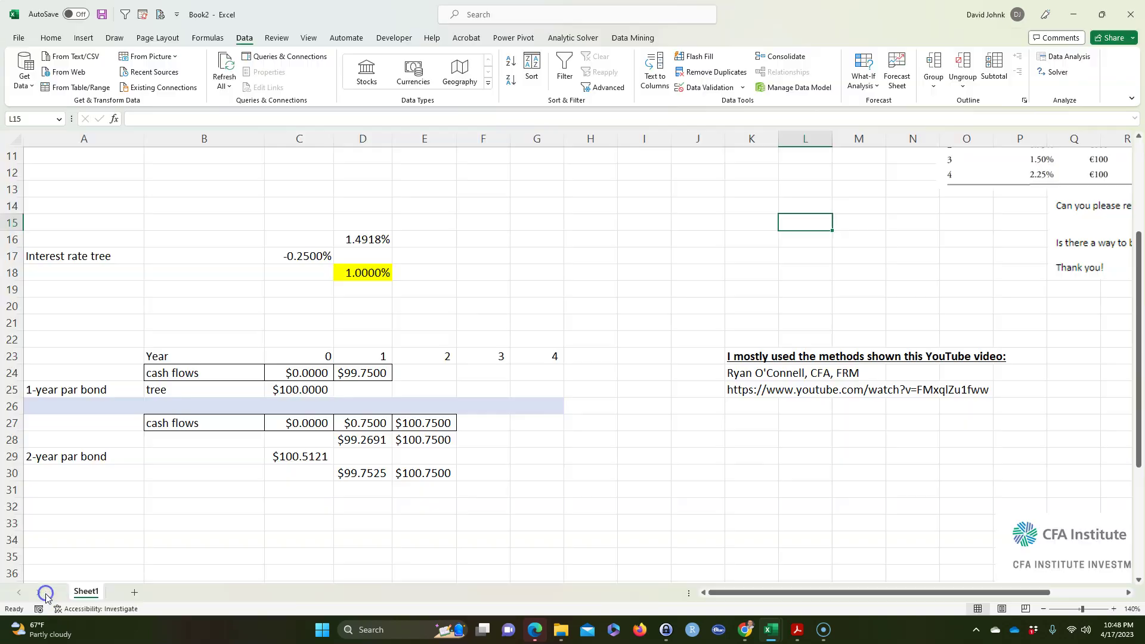
click(362, 303)
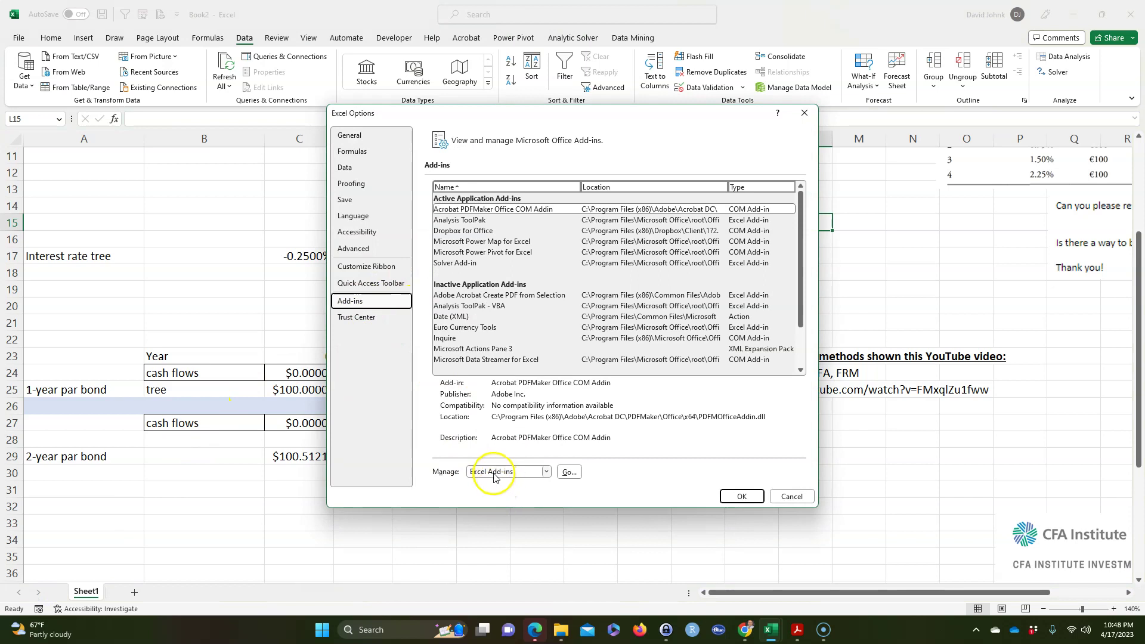
click(568, 474)
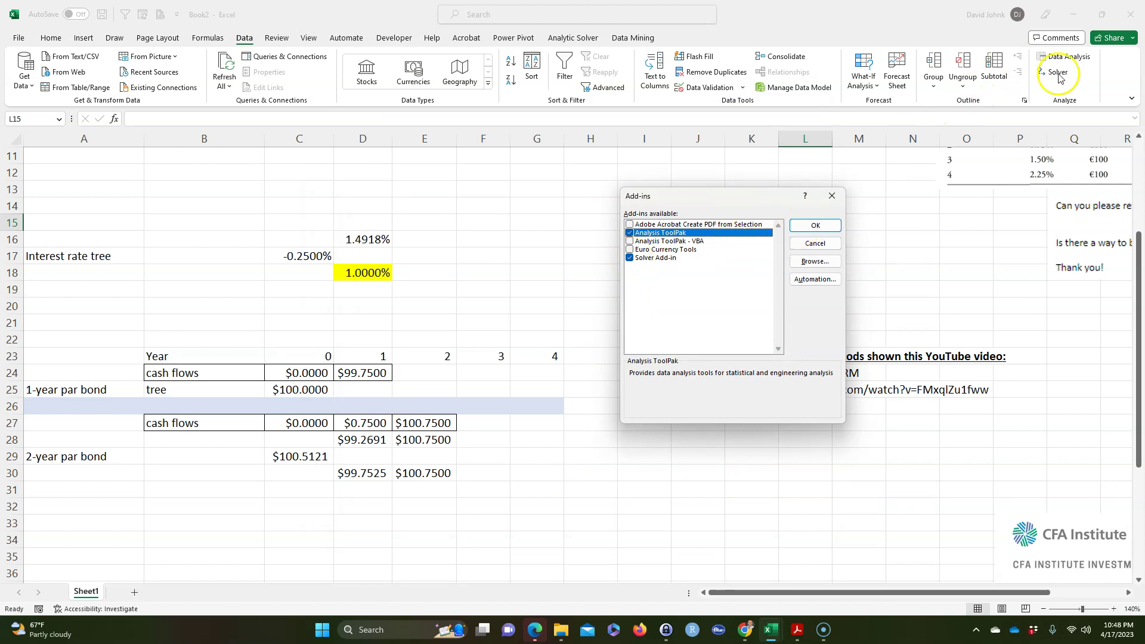
click(817, 245)
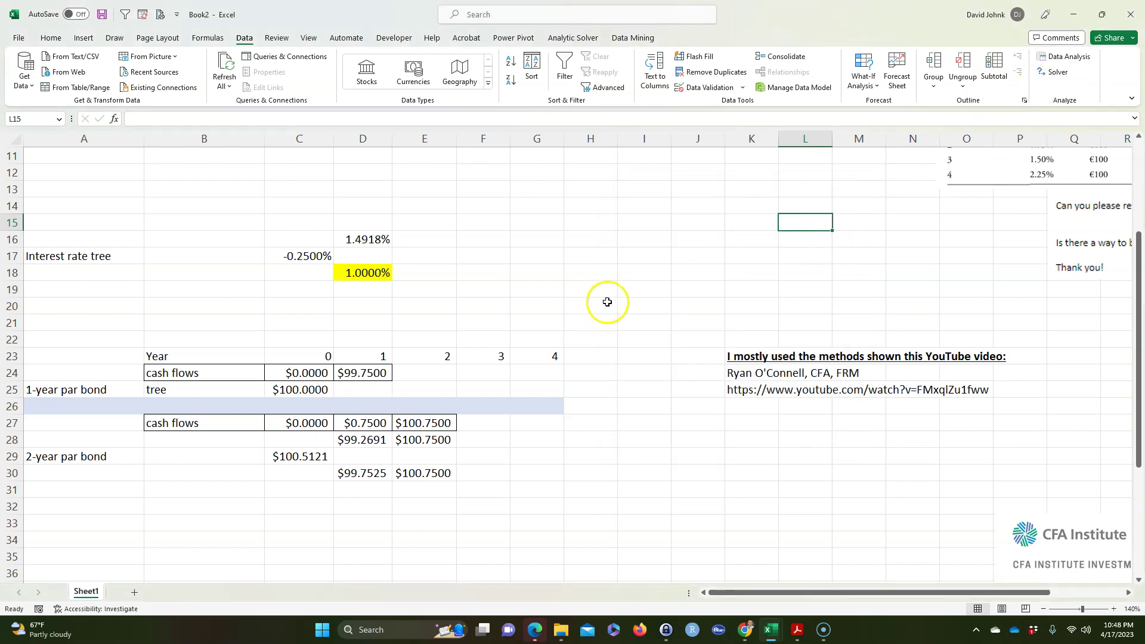
- Use Solver to bring the 2-year bond value in C29 to 100 by changing D18, and keep the solution
scroll(608, 301, up, 1)
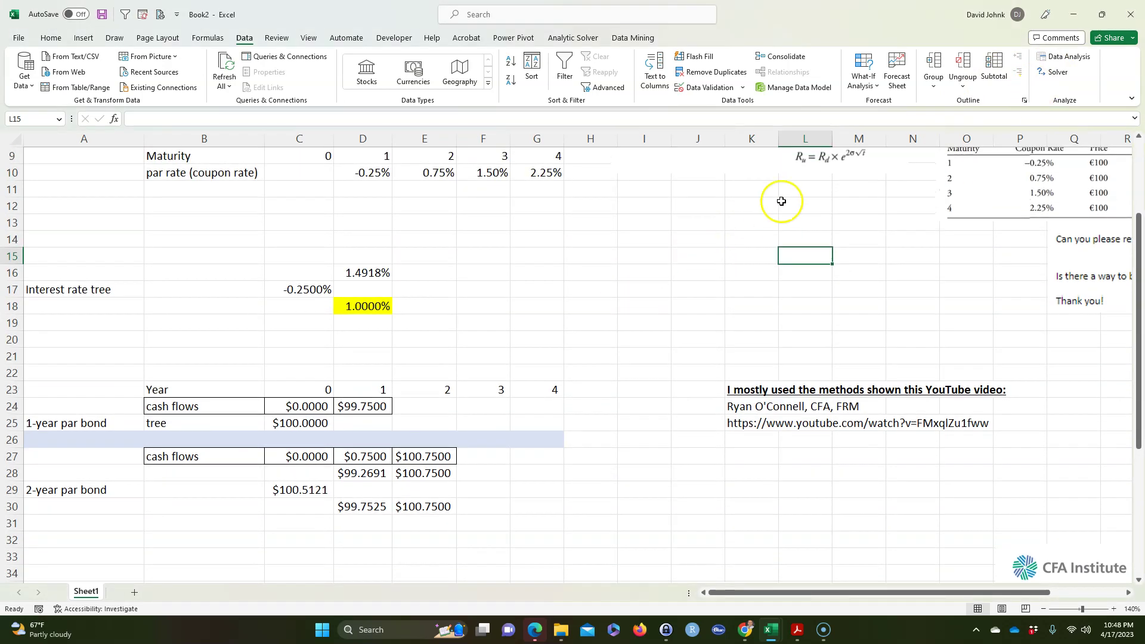
click(1060, 74)
drag(678, 154, 627, 252)
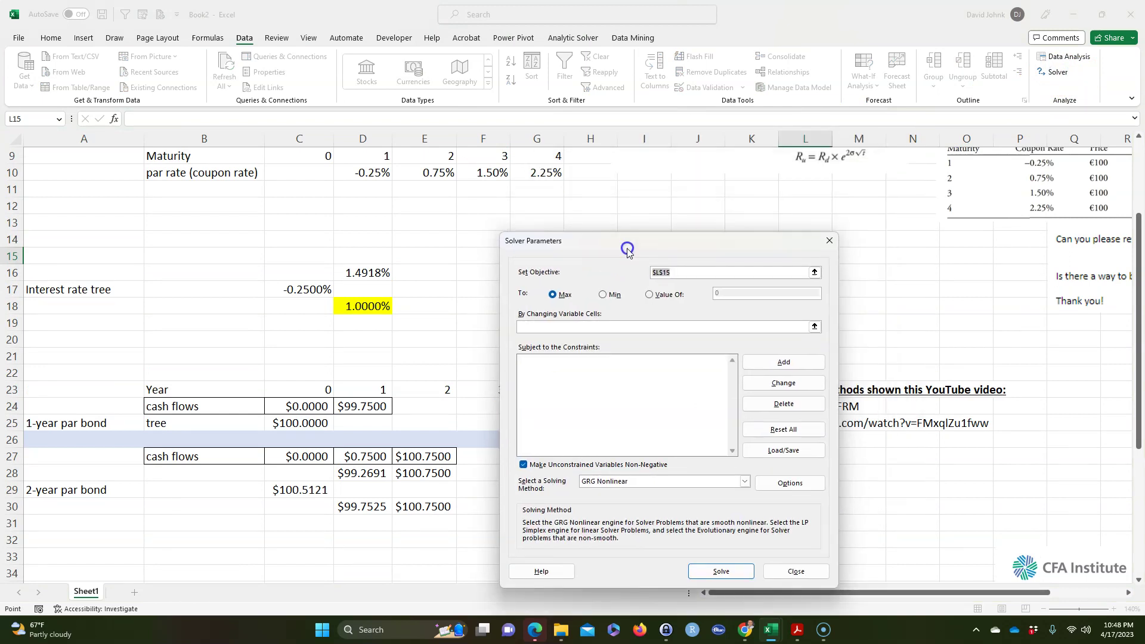
click(301, 489)
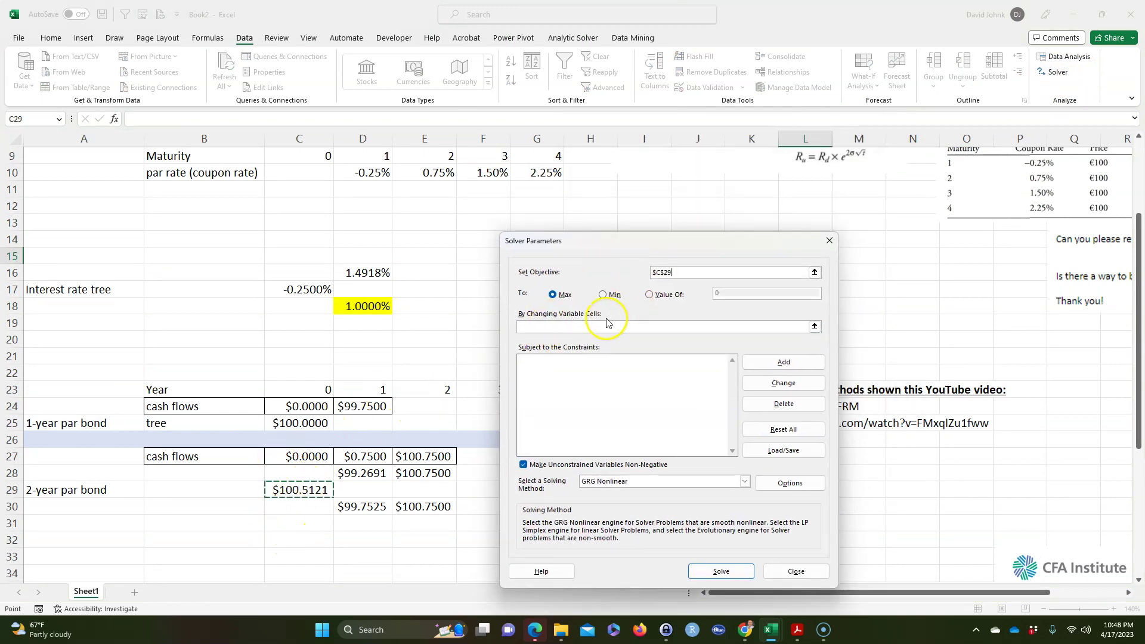
click(650, 297)
click(725, 293)
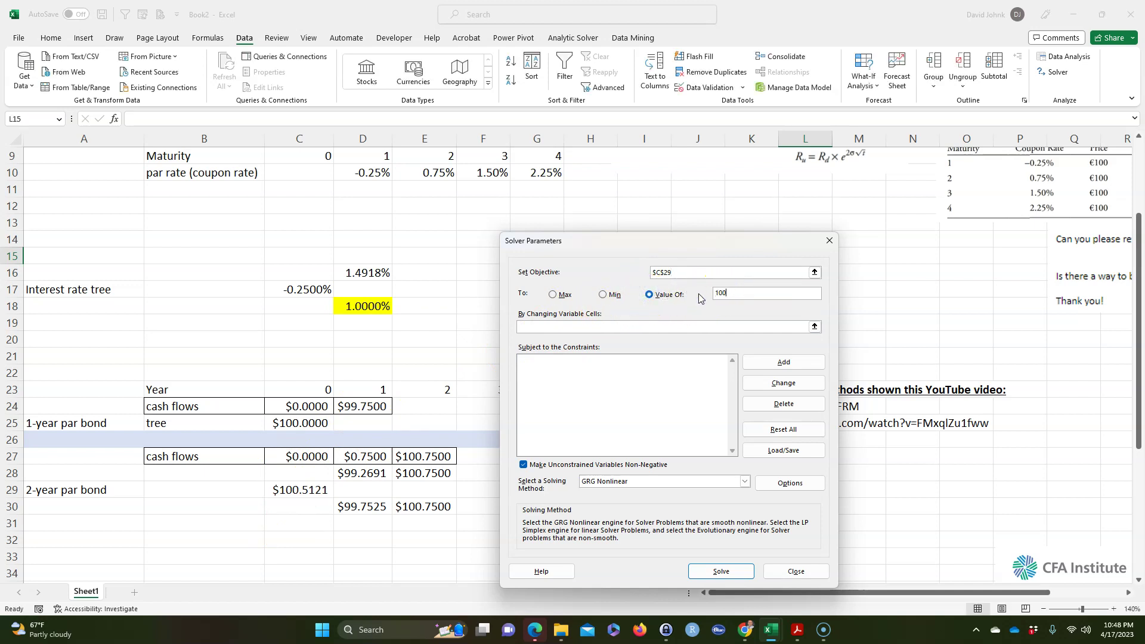
click(600, 325)
click(367, 308)
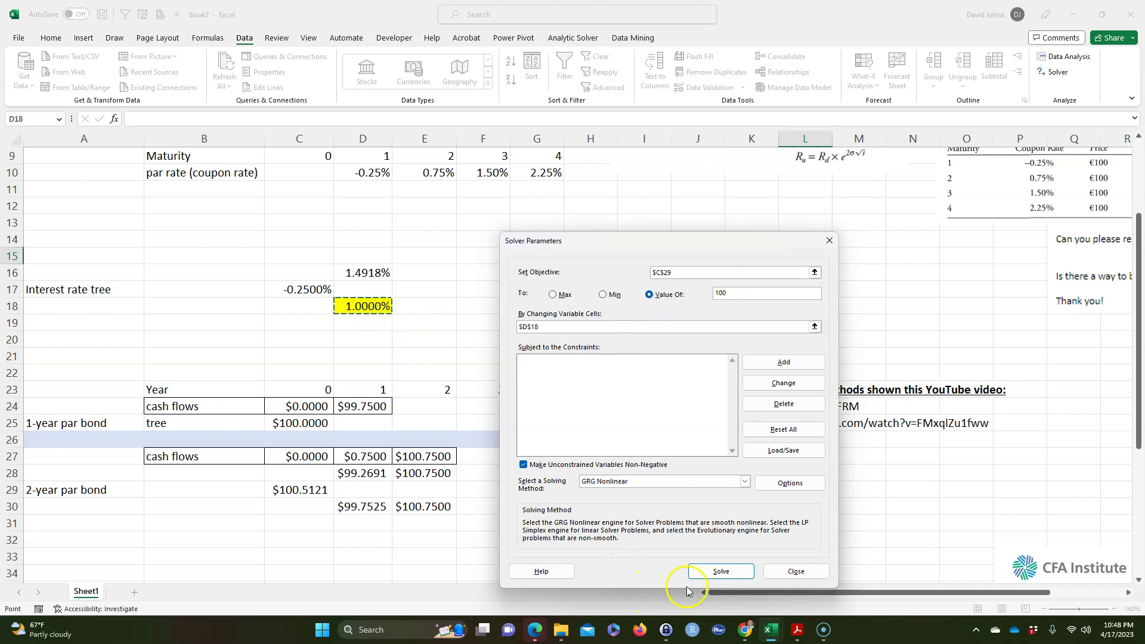
click(721, 573)
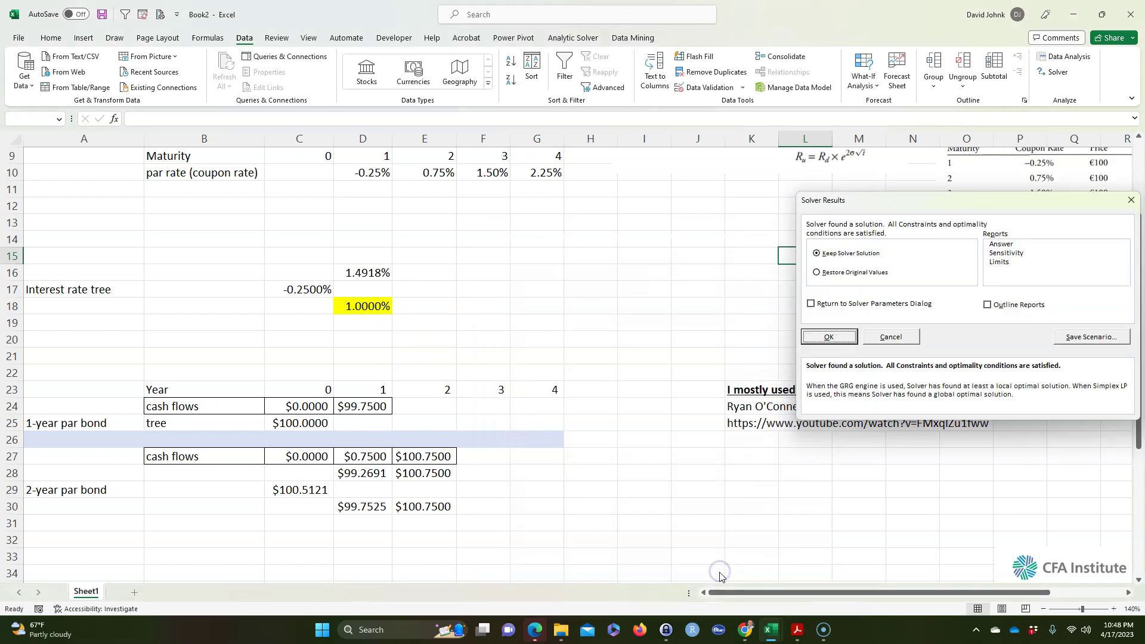
click(833, 338)
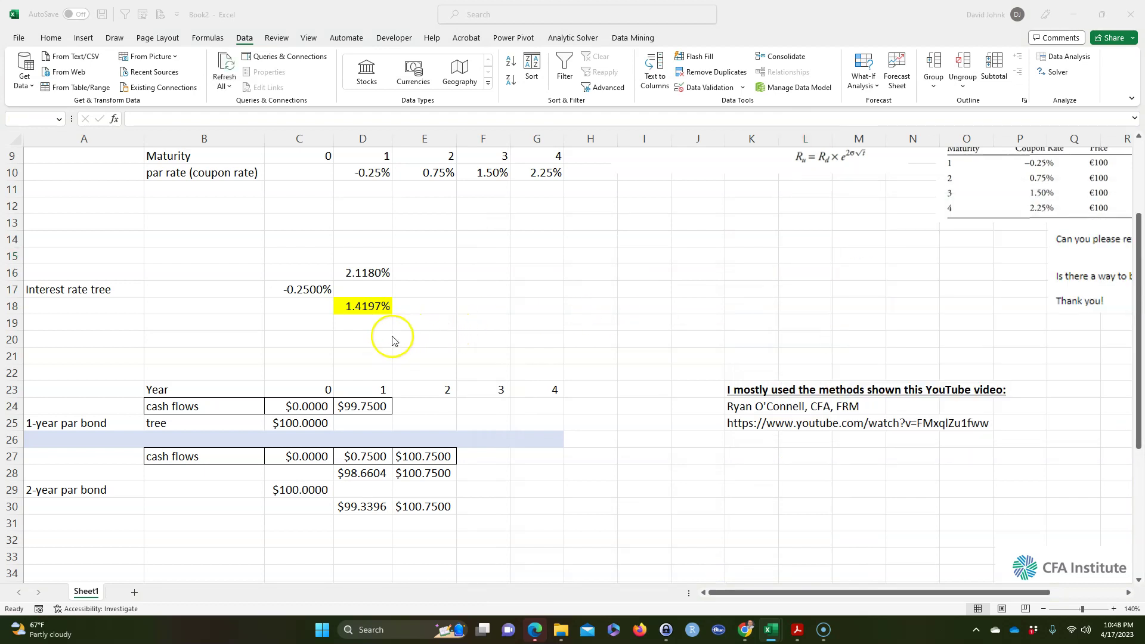
- Paste the copied reference tree picture into the sheet and place it over columns I to M beside the interest rate tree
drag(364, 273, 364, 302)
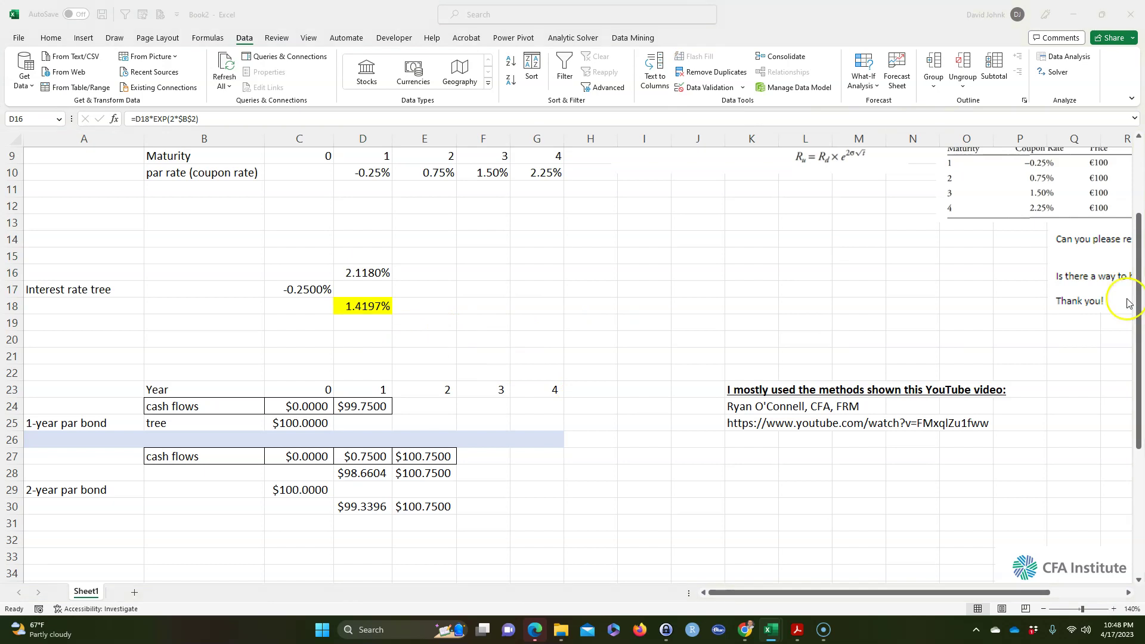
click(687, 289)
key(ctrl+v)
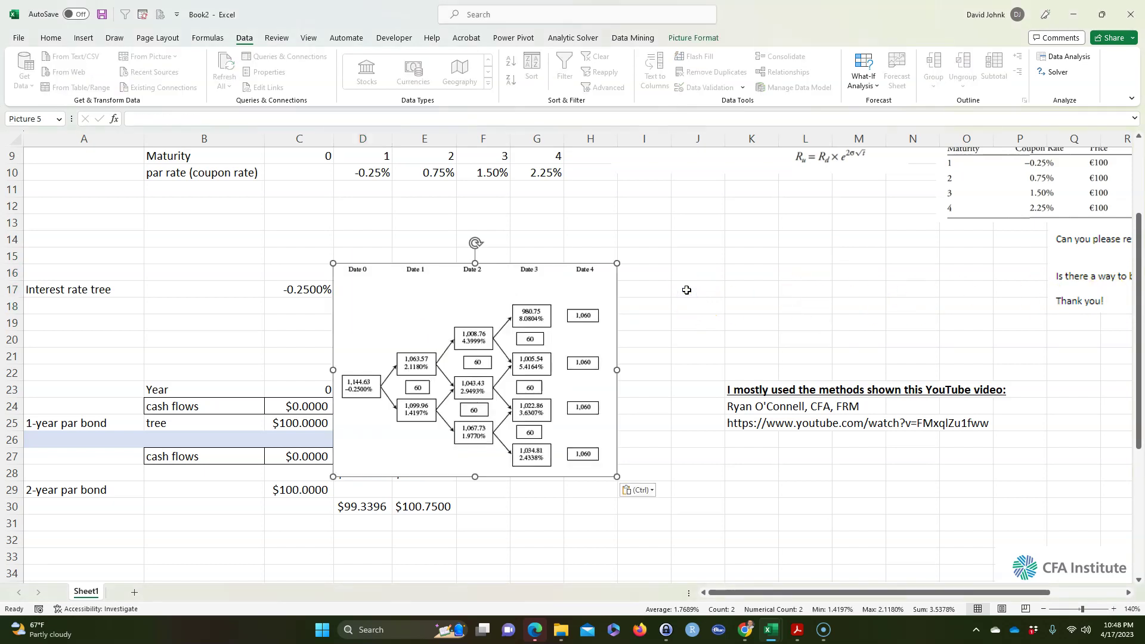
drag(488, 299, 774, 197)
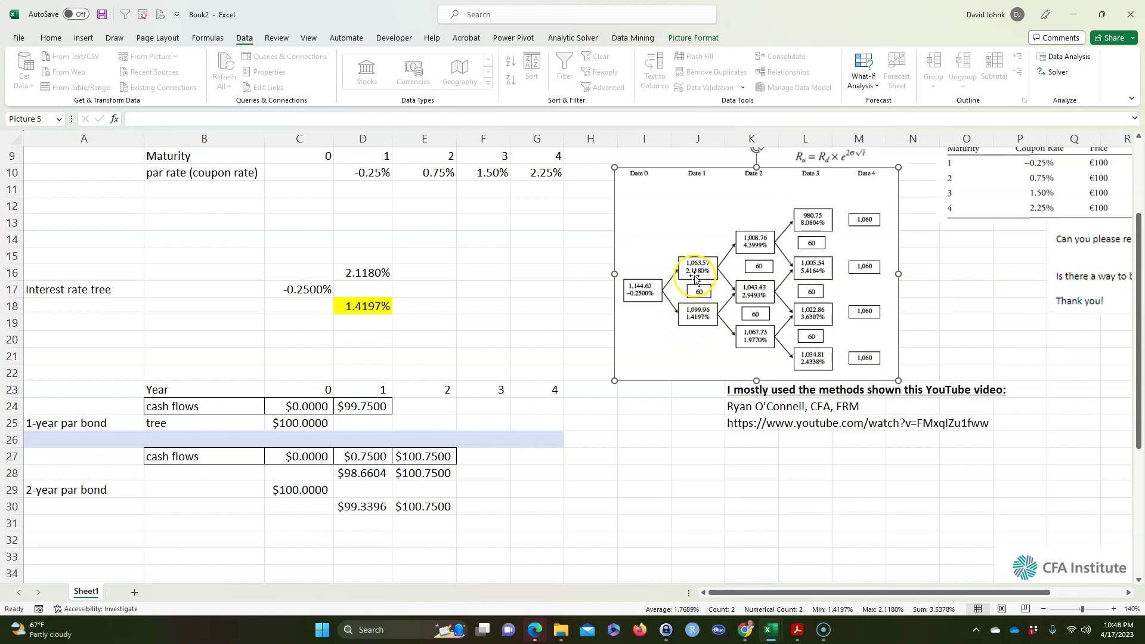
- Move the reference tree picture below the YouTube link, starting around row 27 in column K
click(302, 489)
drag(634, 331, 782, 613)
key(ctrl+z)
drag(636, 375, 765, 514)
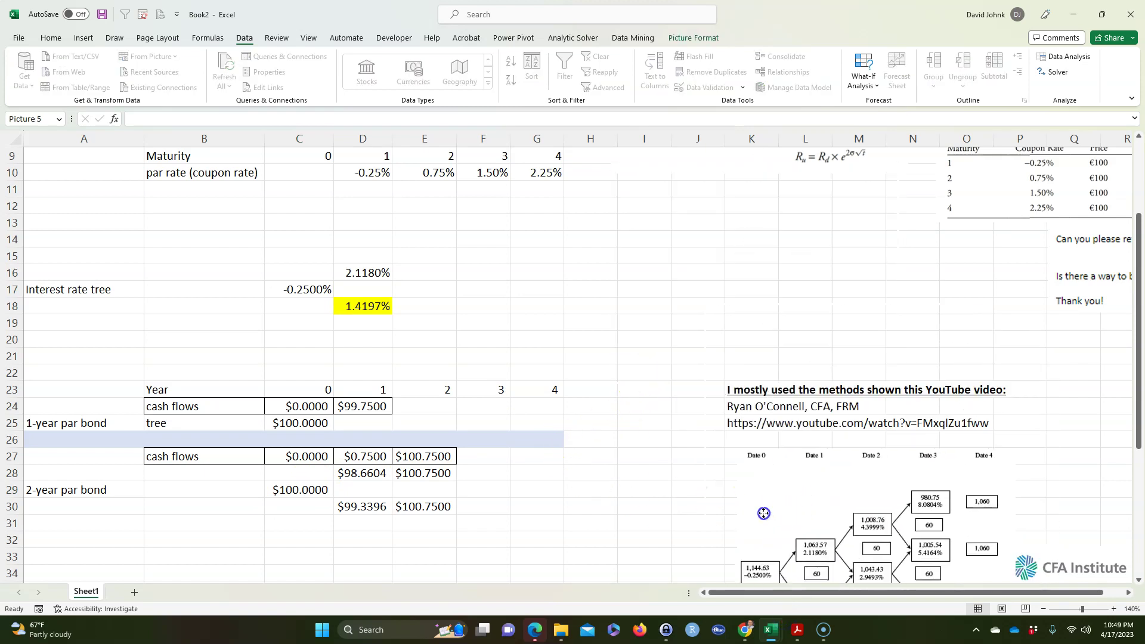
click(620, 517)
- Enter 2% in E19 as the trial lowest rate for year 2 of the interest rate tree
scroll(620, 517, down, 1)
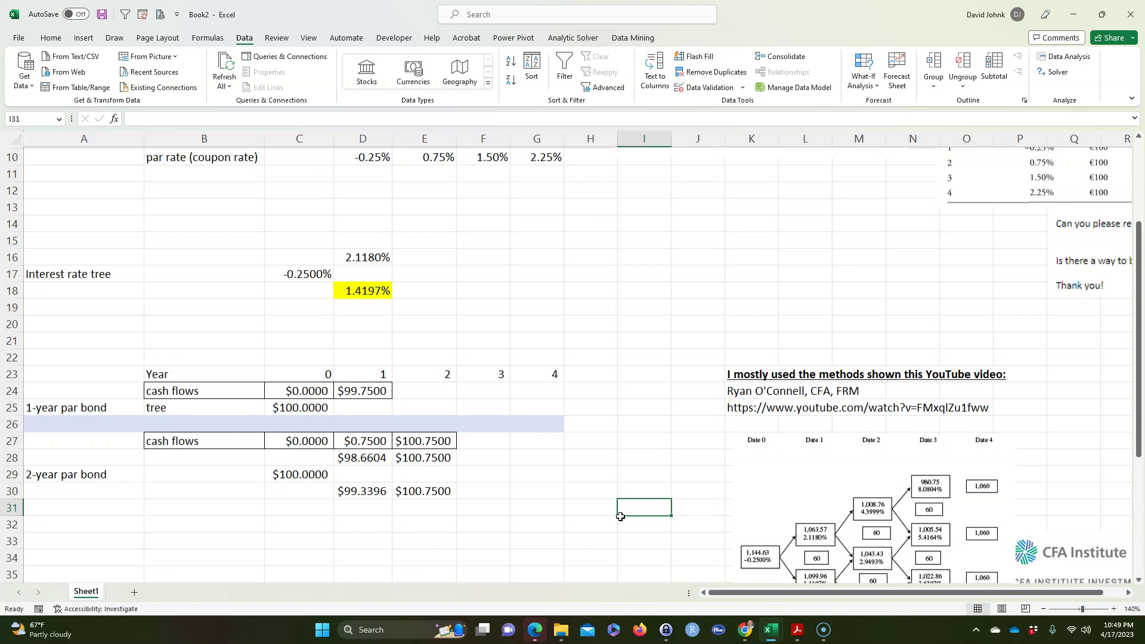
scroll(620, 517, up, 1)
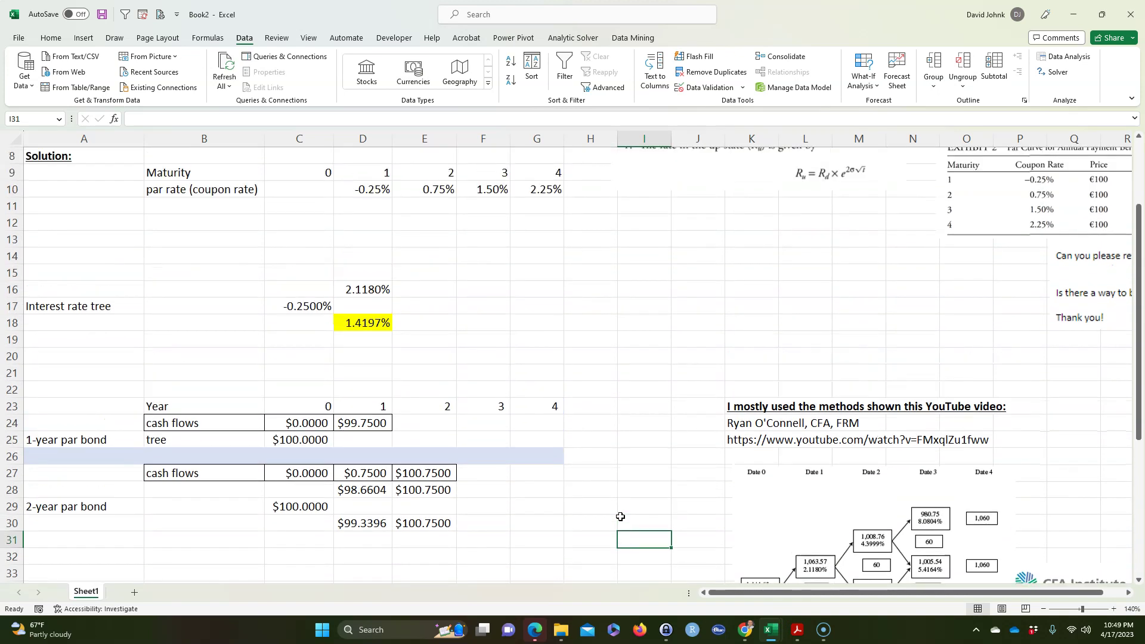
click(436, 346)
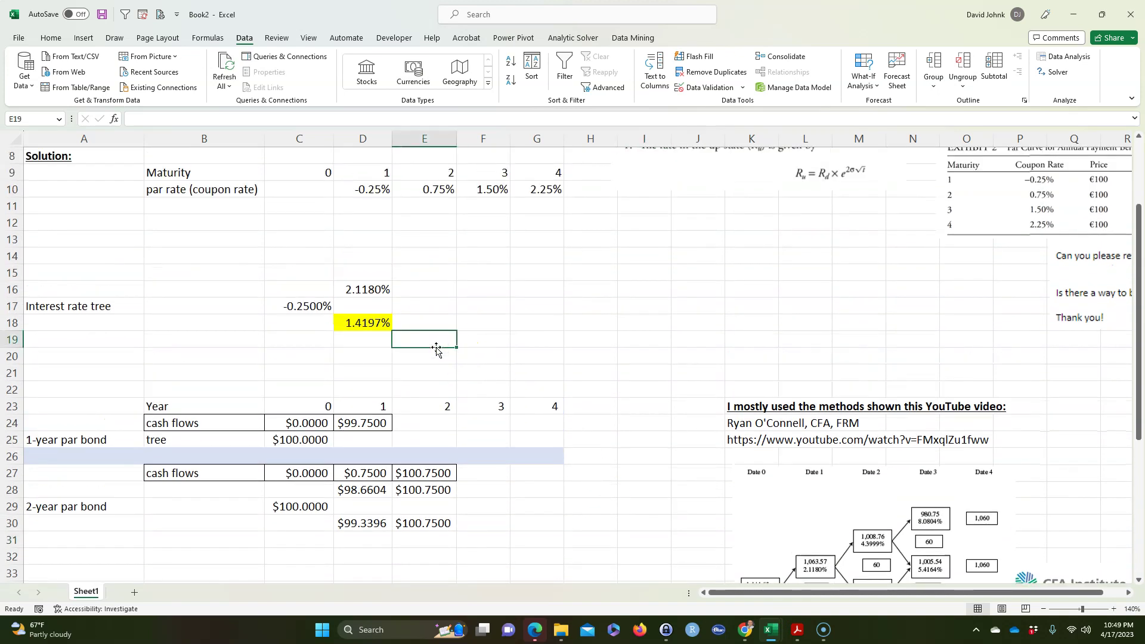
text(2)
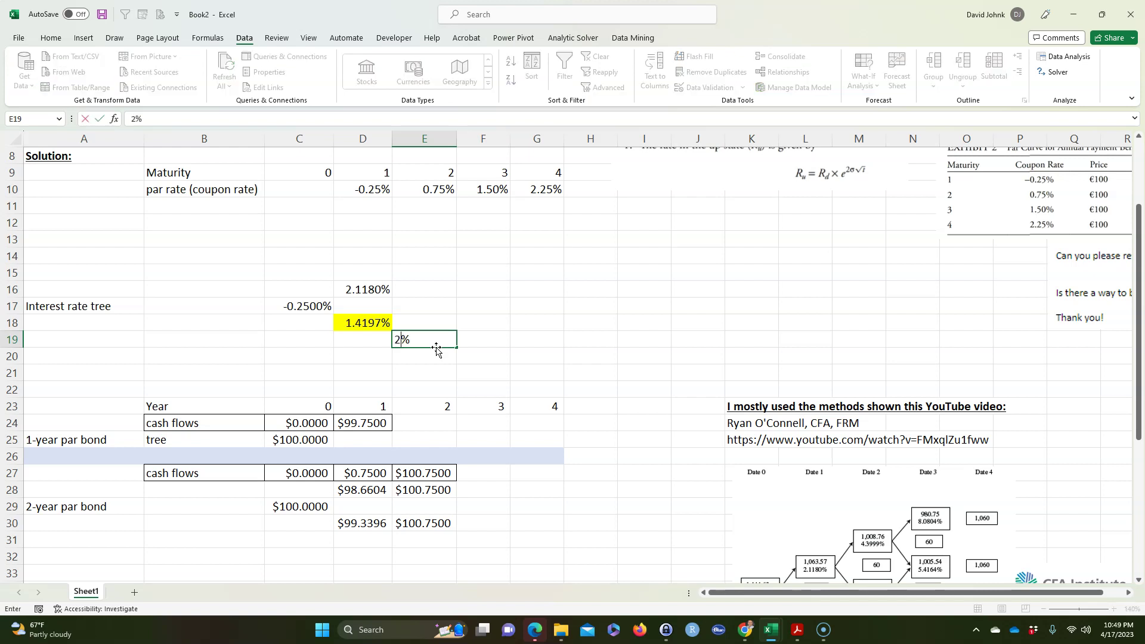
key(Return)
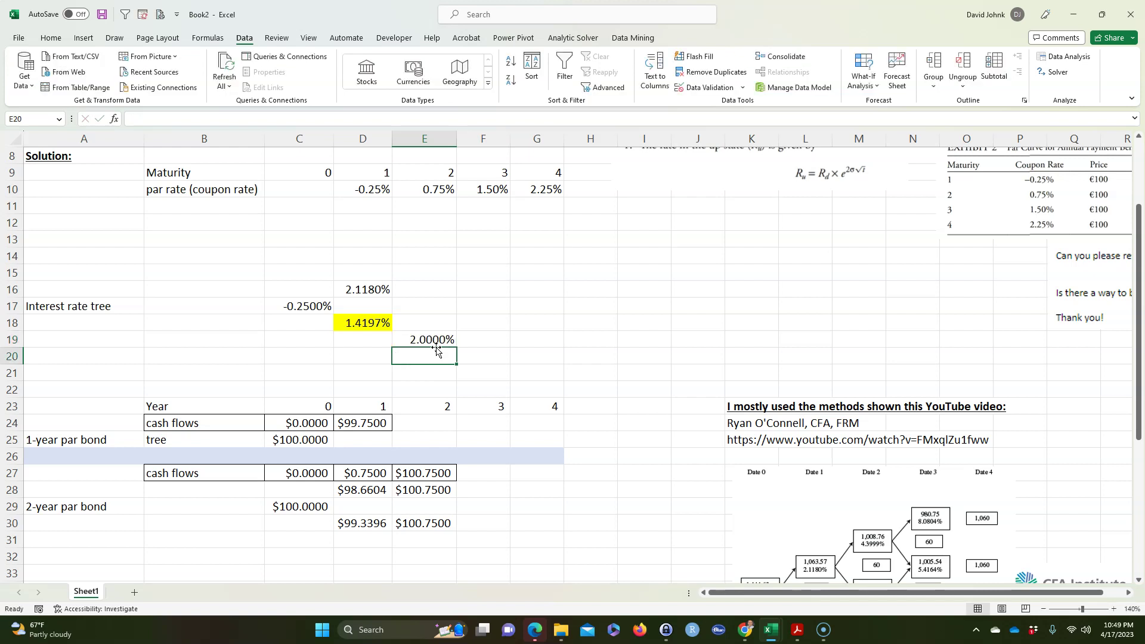
- Copy the up-state rate formula from D16 into E17 and E15, and check the cell references of both copies
click(367, 290)
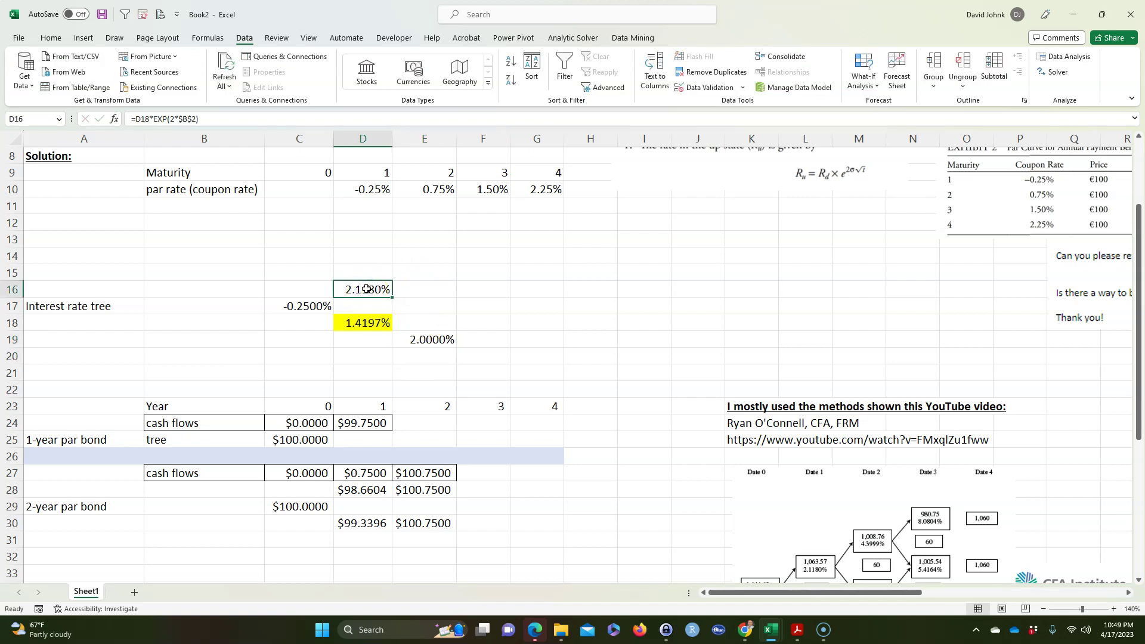
key(ctrl+c)
click(427, 306)
key(ctrl+v)
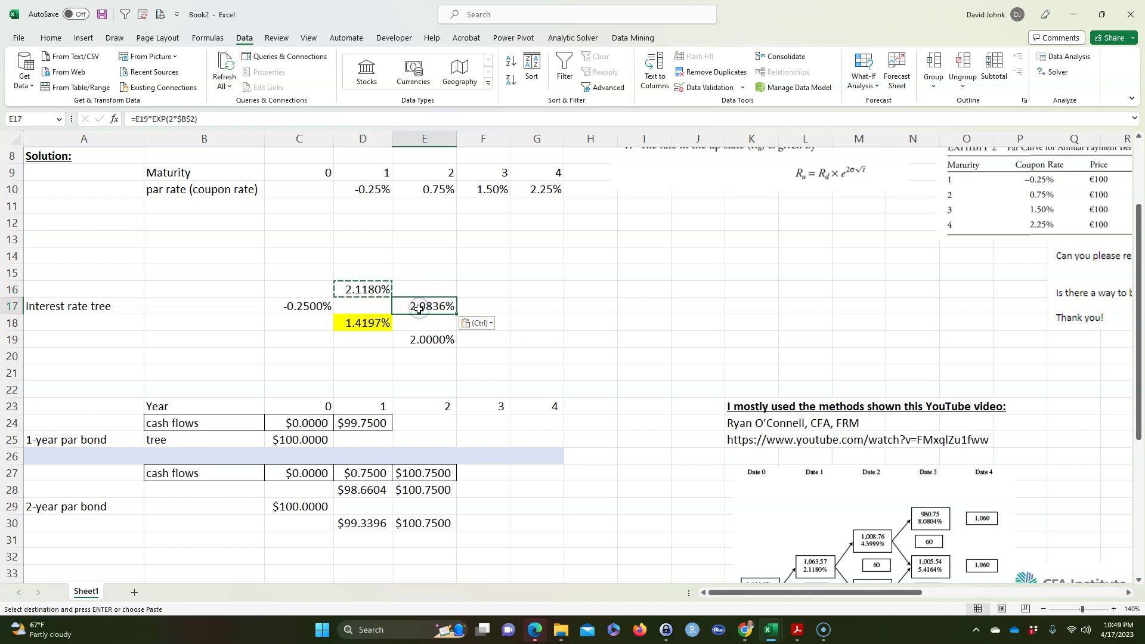
click(421, 269)
key(ctrl+v)
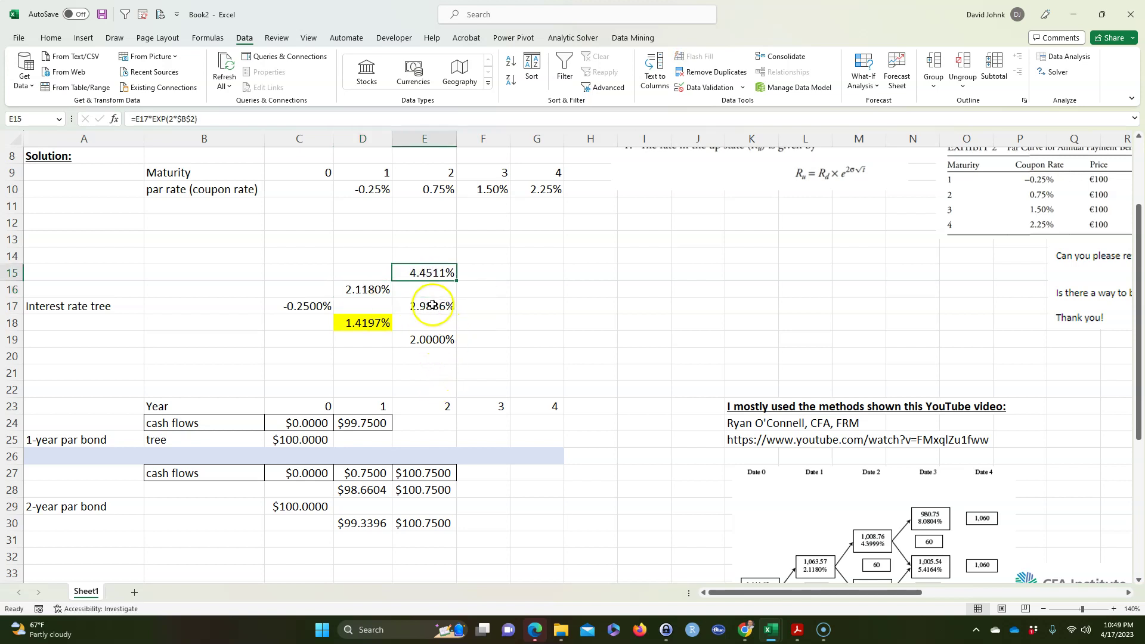
double_click(431, 304)
key(Escape)
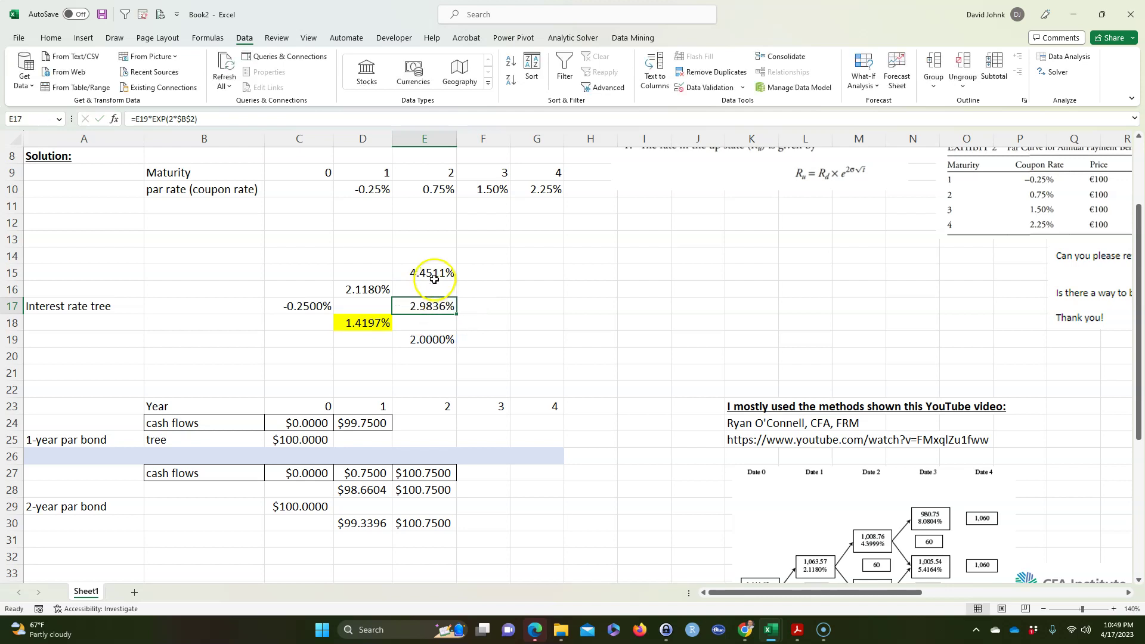
double_click(433, 273)
key(Escape)
- Fill the trial year 2 rate in E19 with yellow
click(430, 338)
click(51, 38)
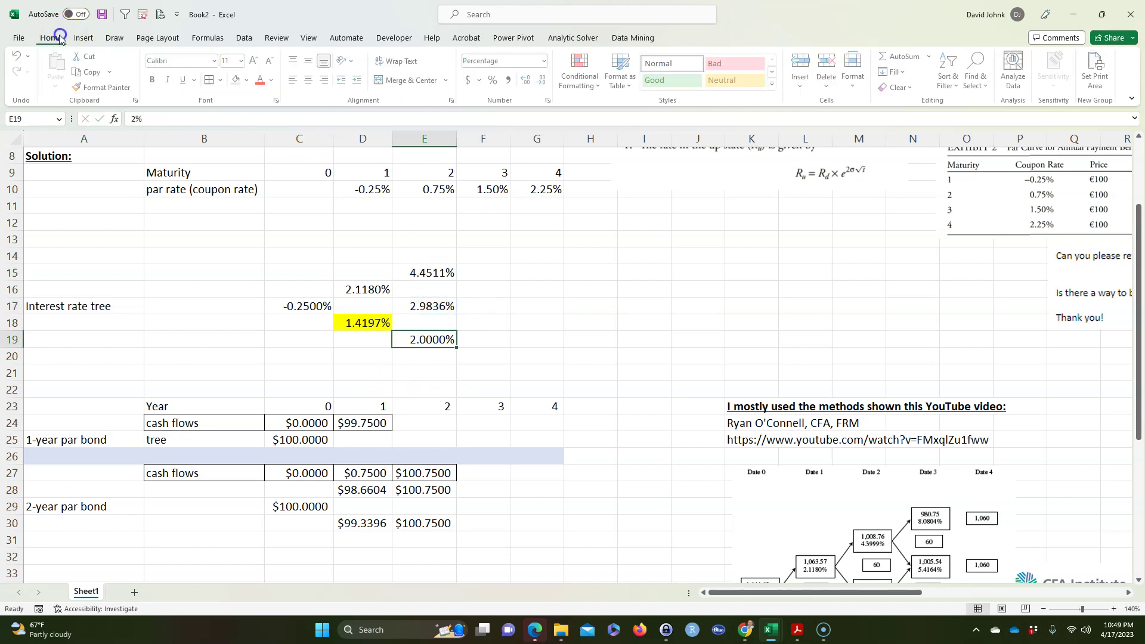
click(248, 80)
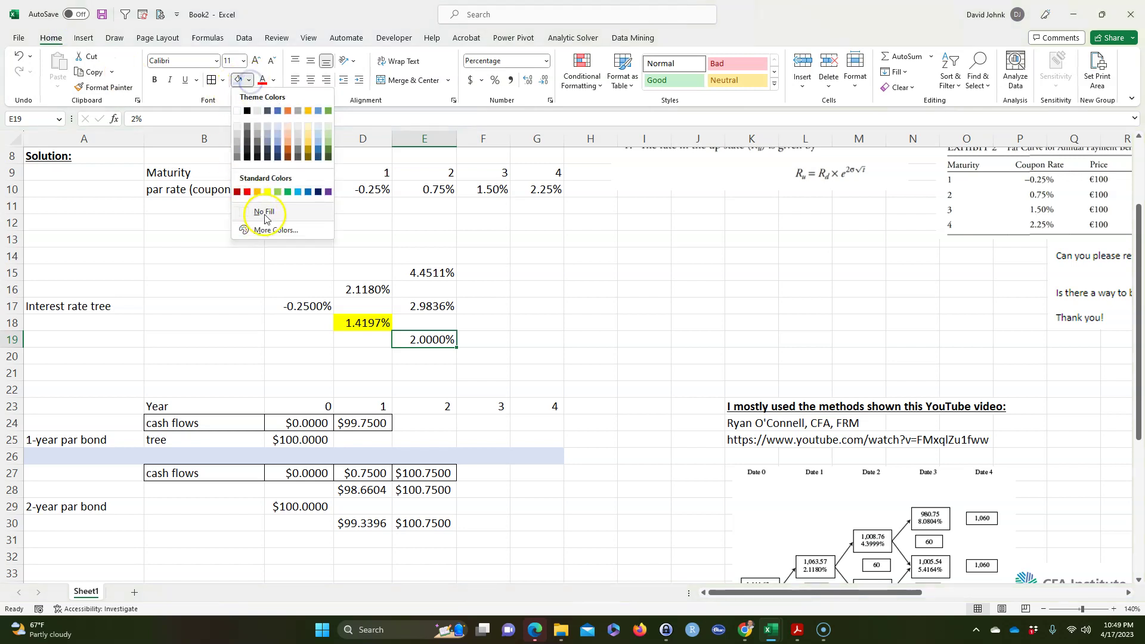
click(271, 194)
- Copy the formatting of D16 onto D18 to clear its yellow fill
click(357, 322)
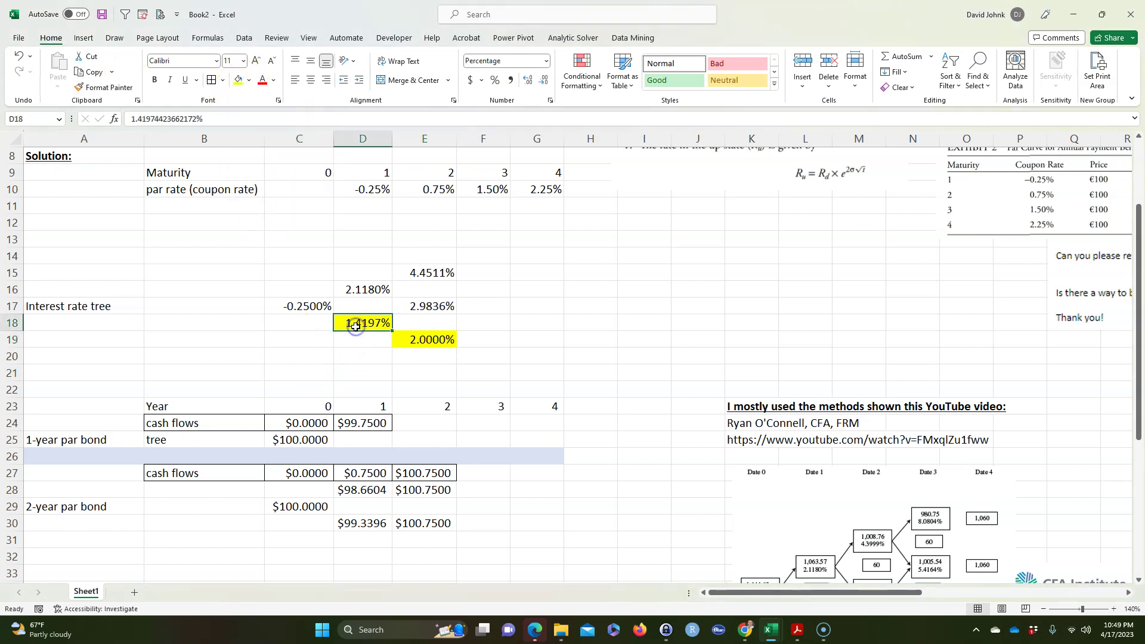
click(360, 283)
click(95, 88)
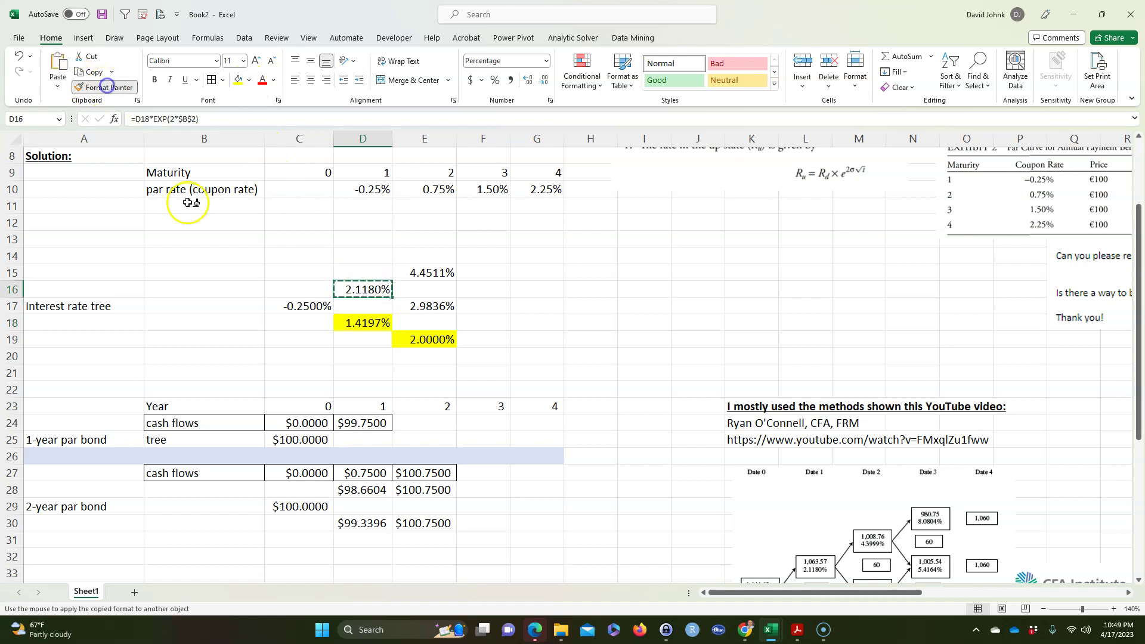
click(351, 320)
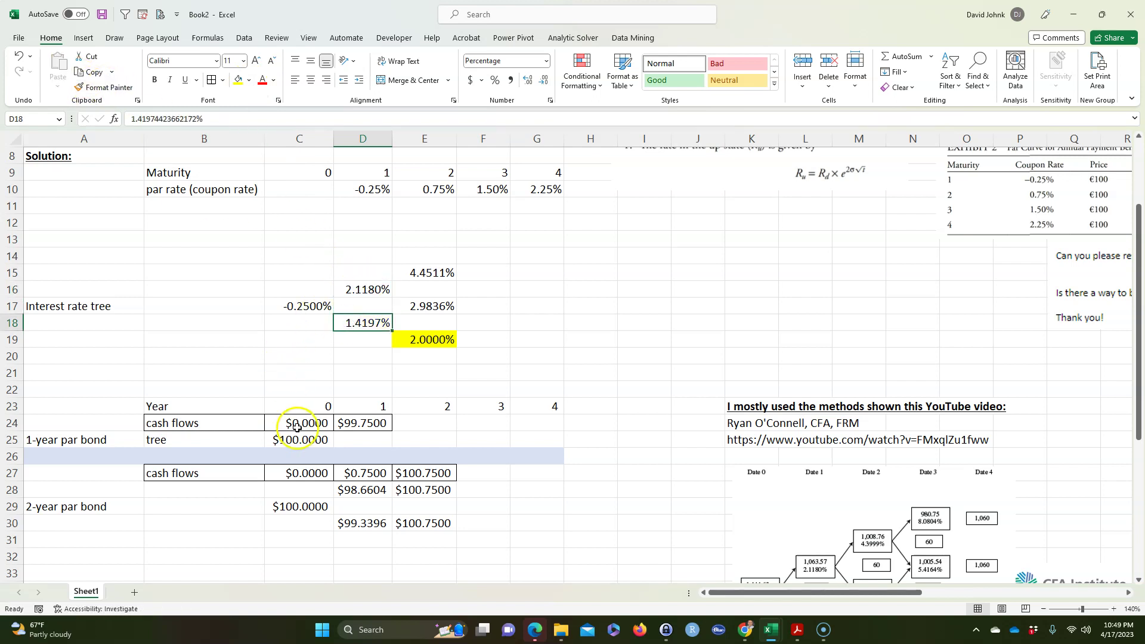
- Copy the shaded divider row A26:G26 to row 31, below the 2-year par bond section
scroll(433, 414, down, 1)
scroll(434, 414, down, 1)
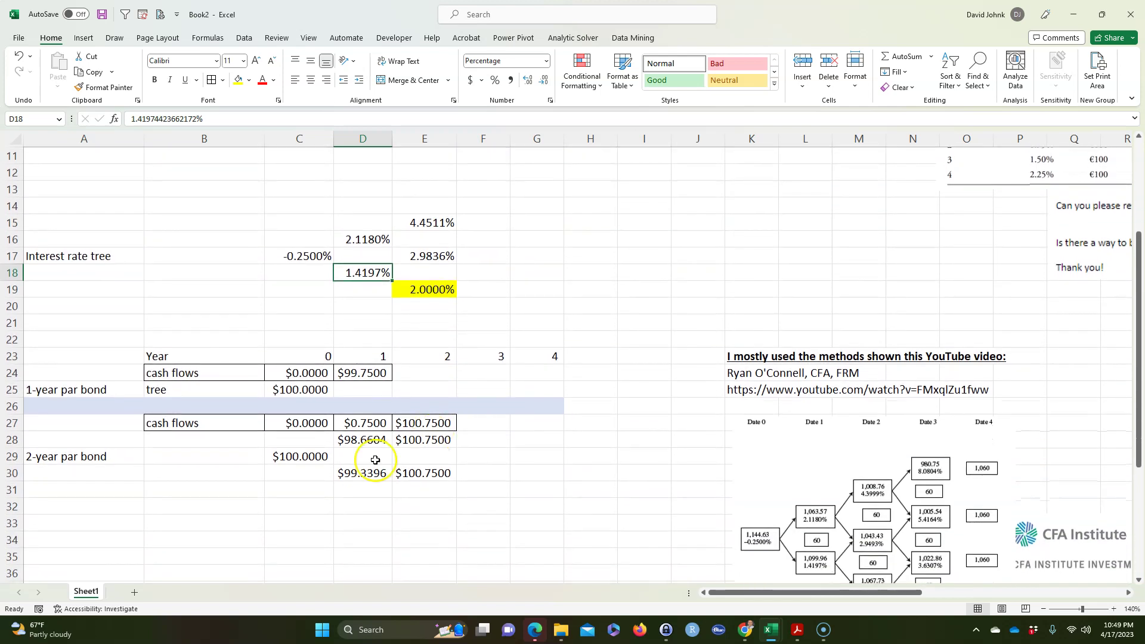
drag(67, 407, 522, 406)
key(ctrl+c)
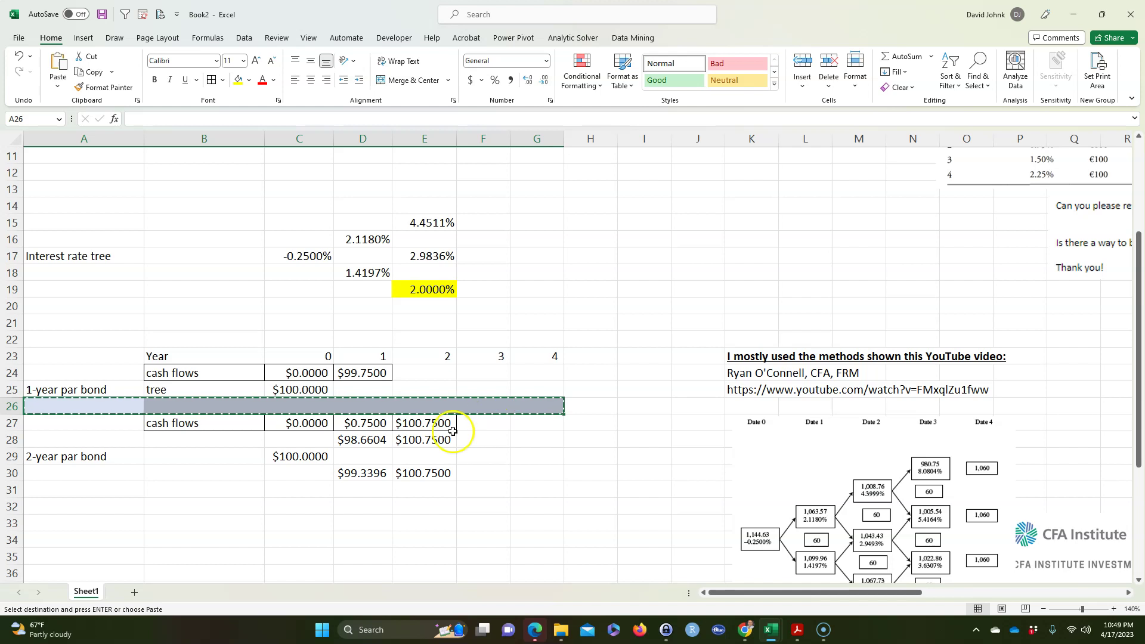
click(87, 492)
key(ctrl+v)
- Enter the label "3-year par bond" in A34
click(93, 540)
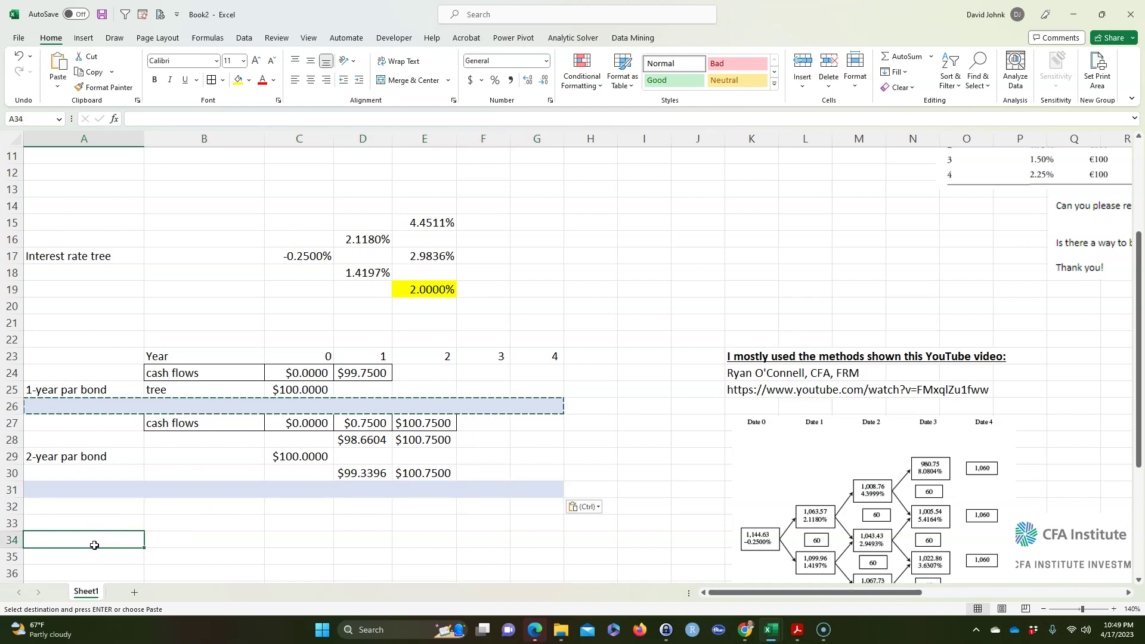
text(3-year)
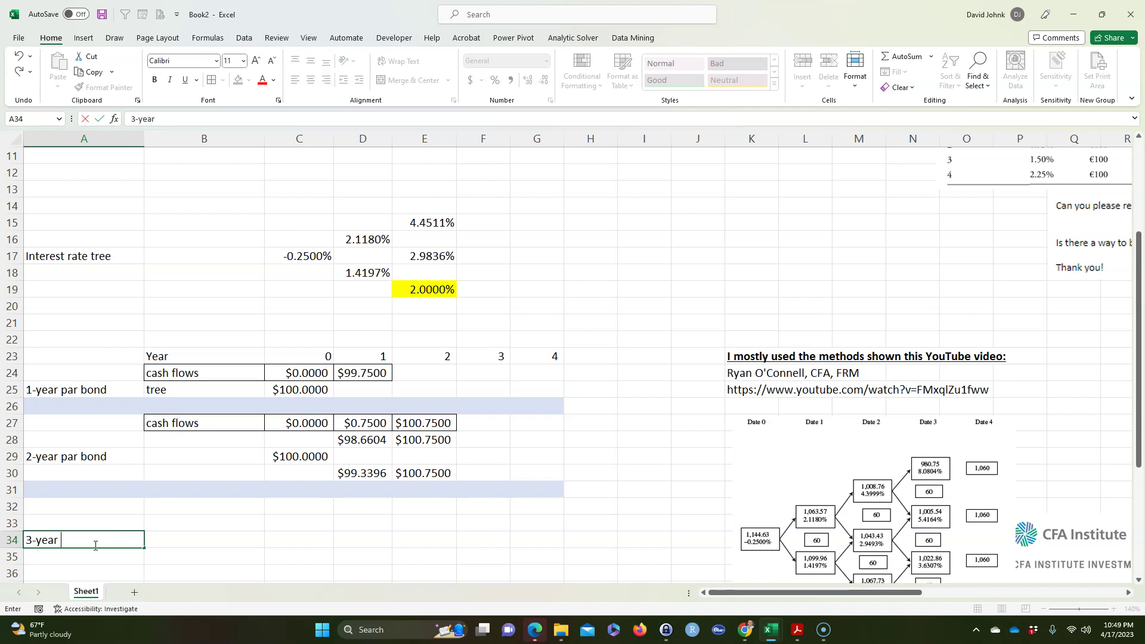
text( par bond)
key(Return)
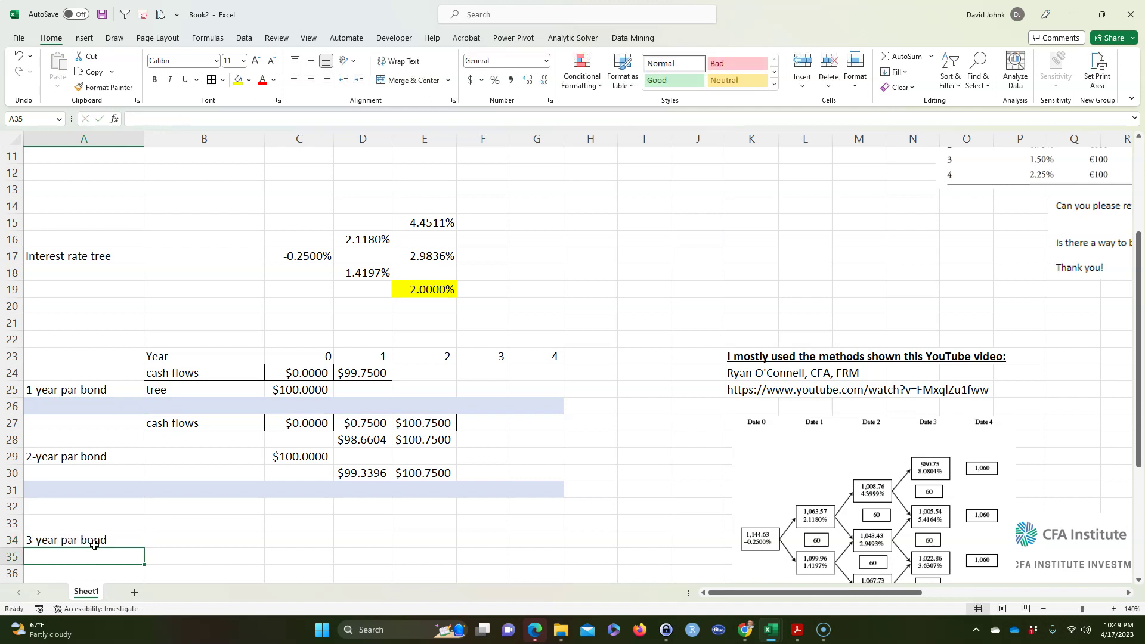
- Enter the label "Cash flows" in B32 and $0 as the year 0 cash flow in C32
click(200, 508)
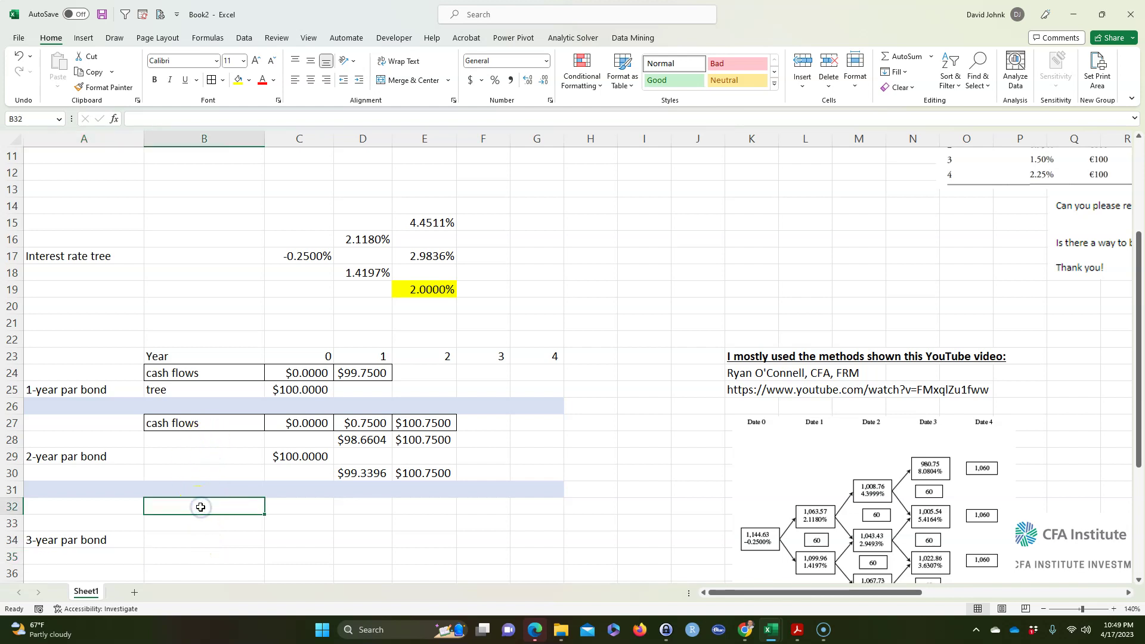
text(Cash flows)
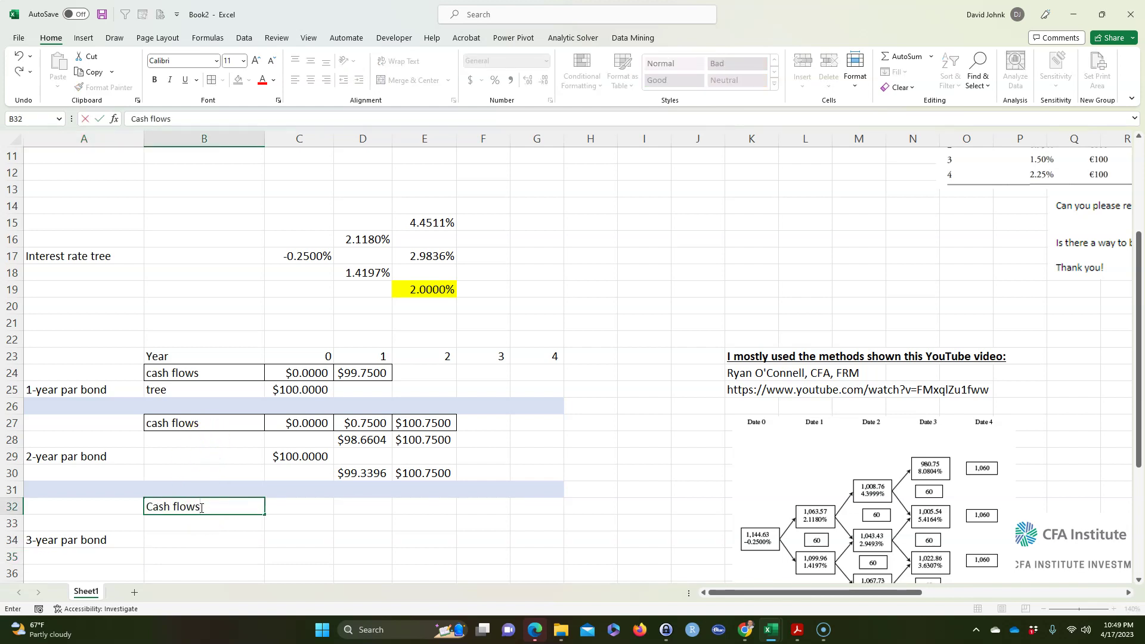
key(Tab)
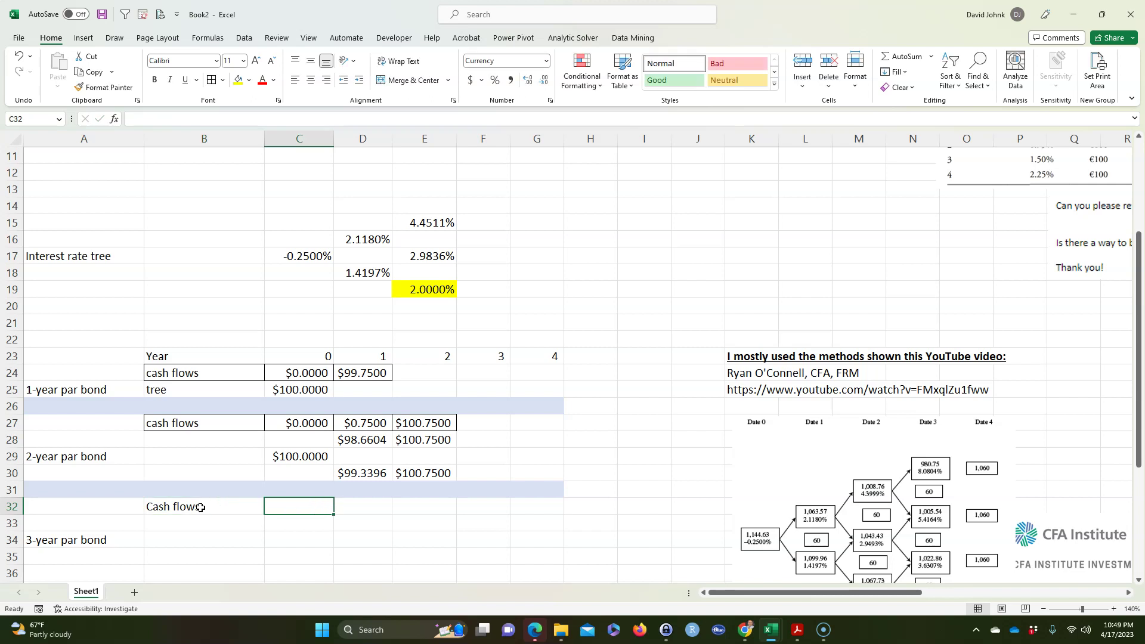
text($0)
key(Return)
key(Up)
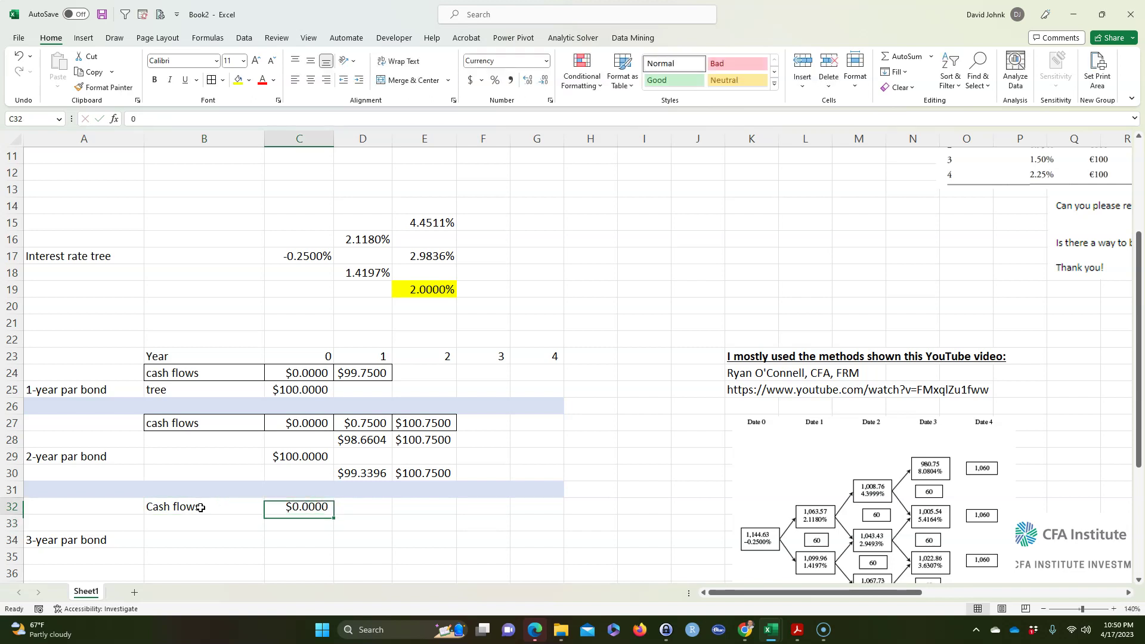
- Enter the 3-year bond's year 1 coupon in D32 as the 3-year par rate times par value, =$F$10*$B$3
key(Right)
scroll(201, 507, up, 1)
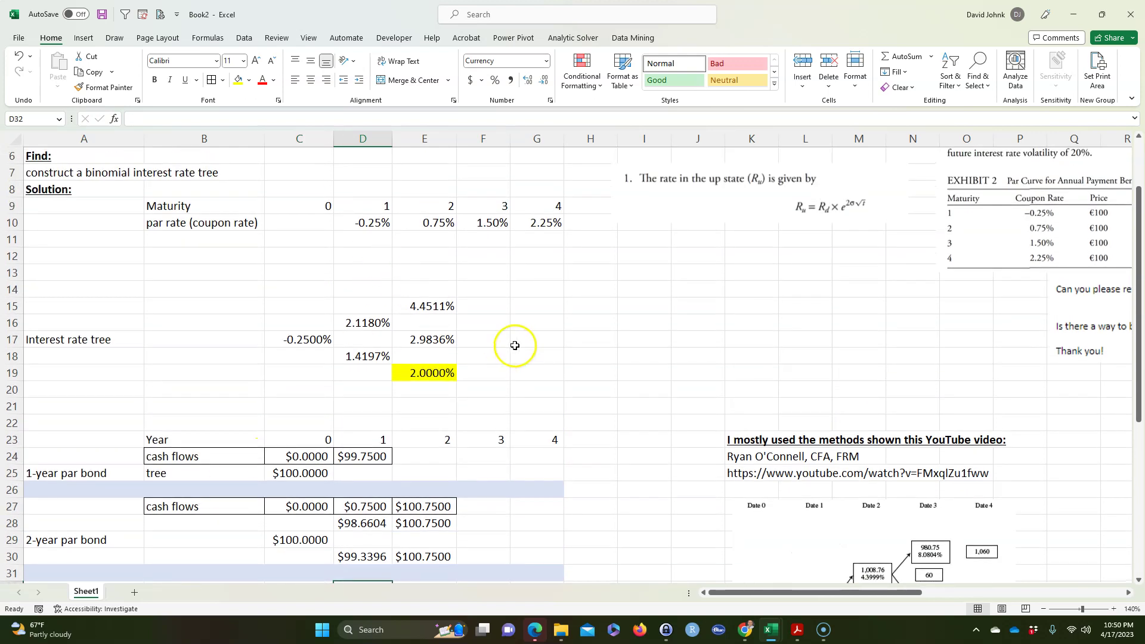
scroll(507, 346, up, 2)
click(483, 290)
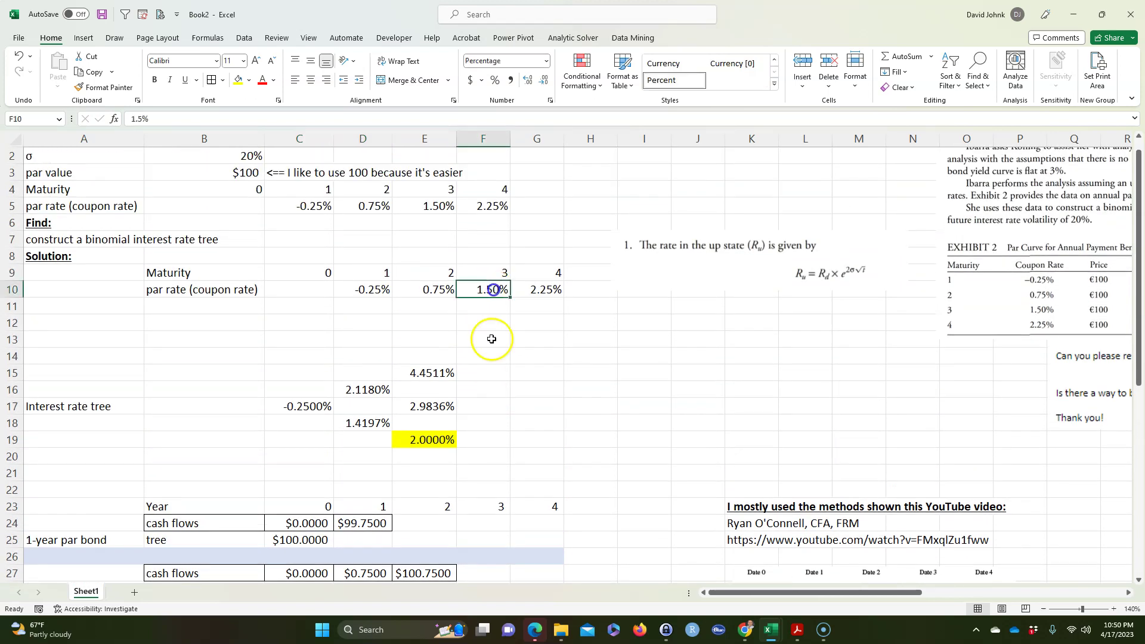
scroll(486, 352, down, 4)
click(354, 457)
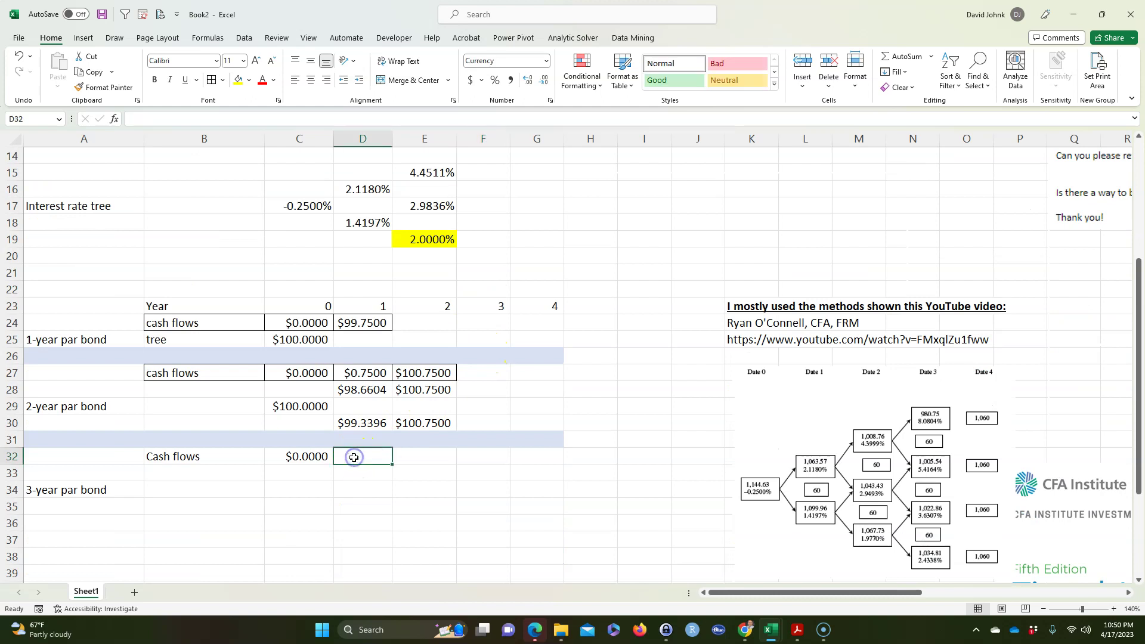
text(=)
scroll(537, 358, up, 3)
click(496, 224)
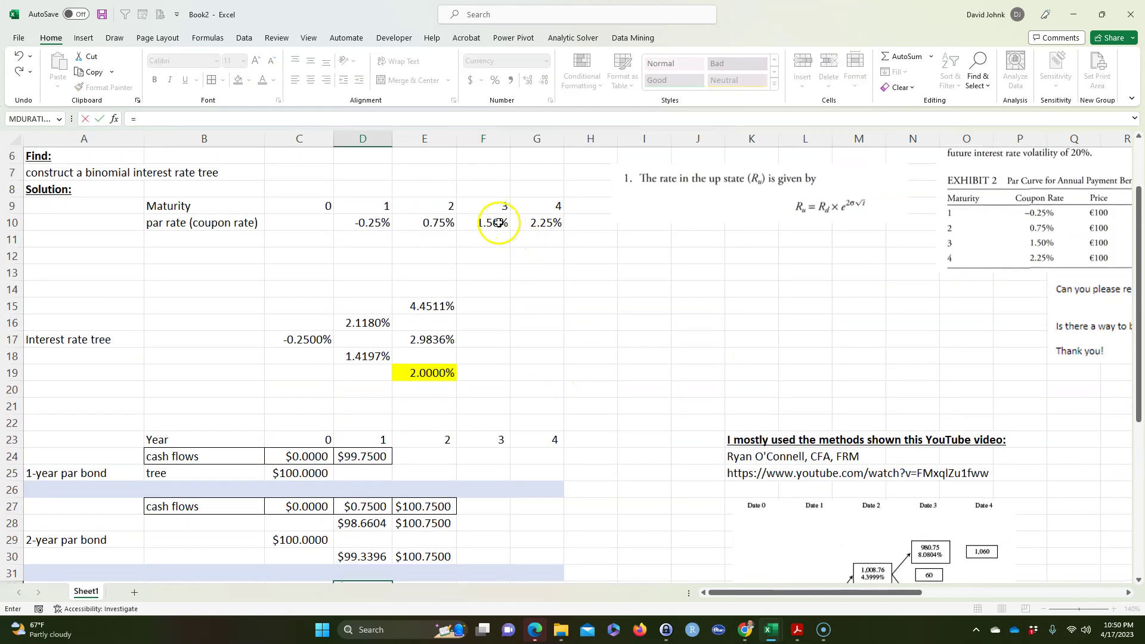
key(F4)
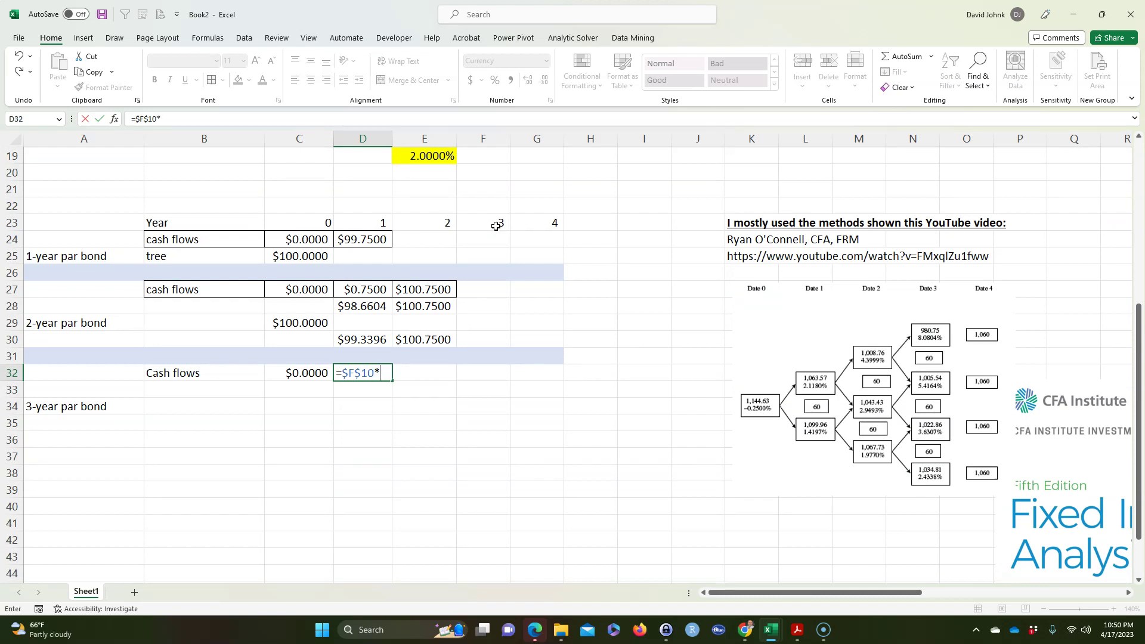
scroll(496, 227, up, 5)
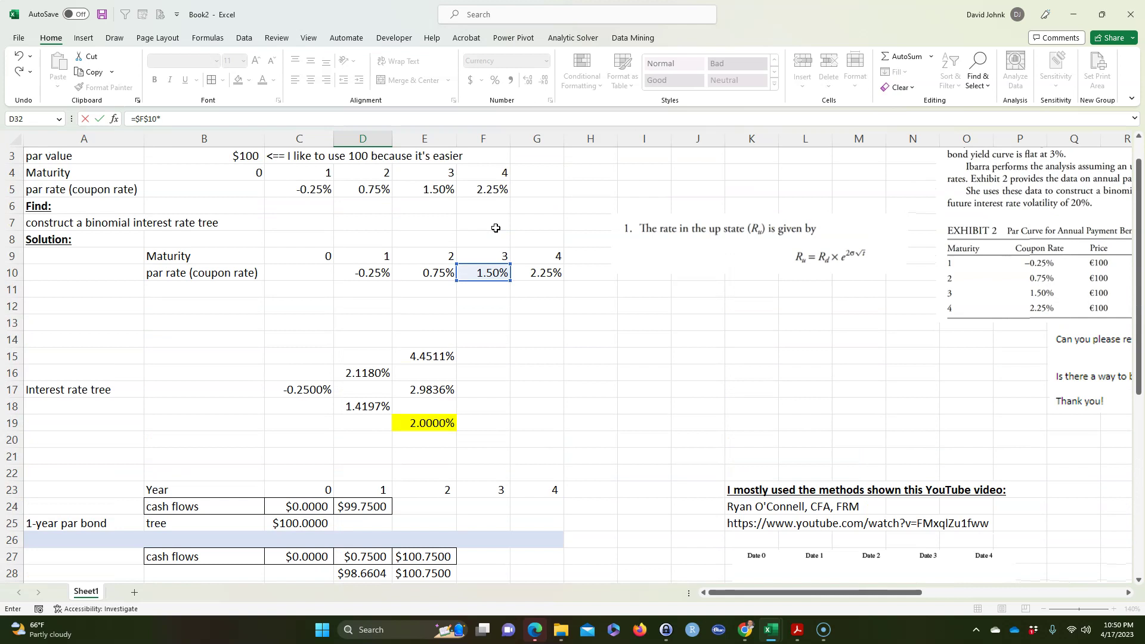
scroll(496, 228, up, 1)
click(248, 188)
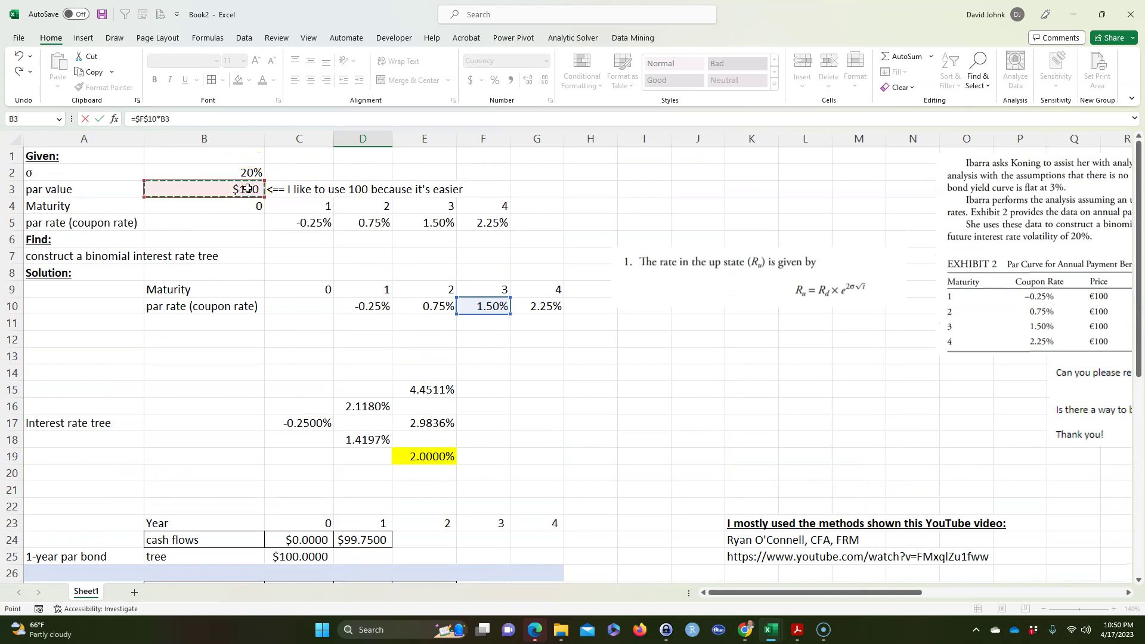
key(Return)
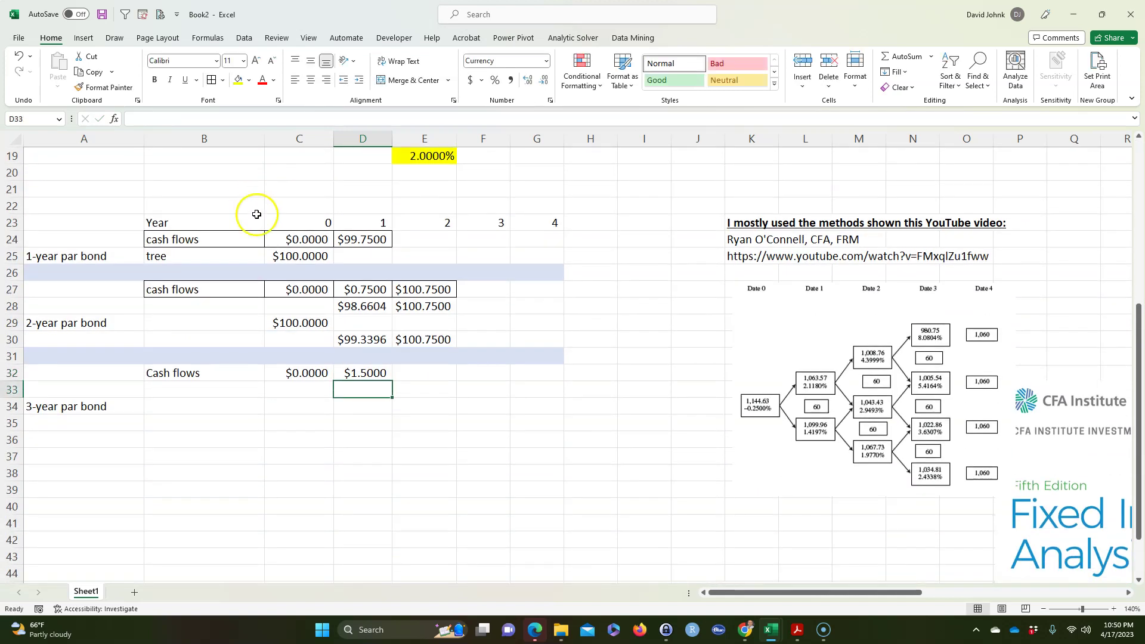
- Fill the coupon formula from D32 across to F32 and add the par value in F32, making it =$F$10*$B$3+$B$3
click(351, 376)
drag(393, 381, 488, 372)
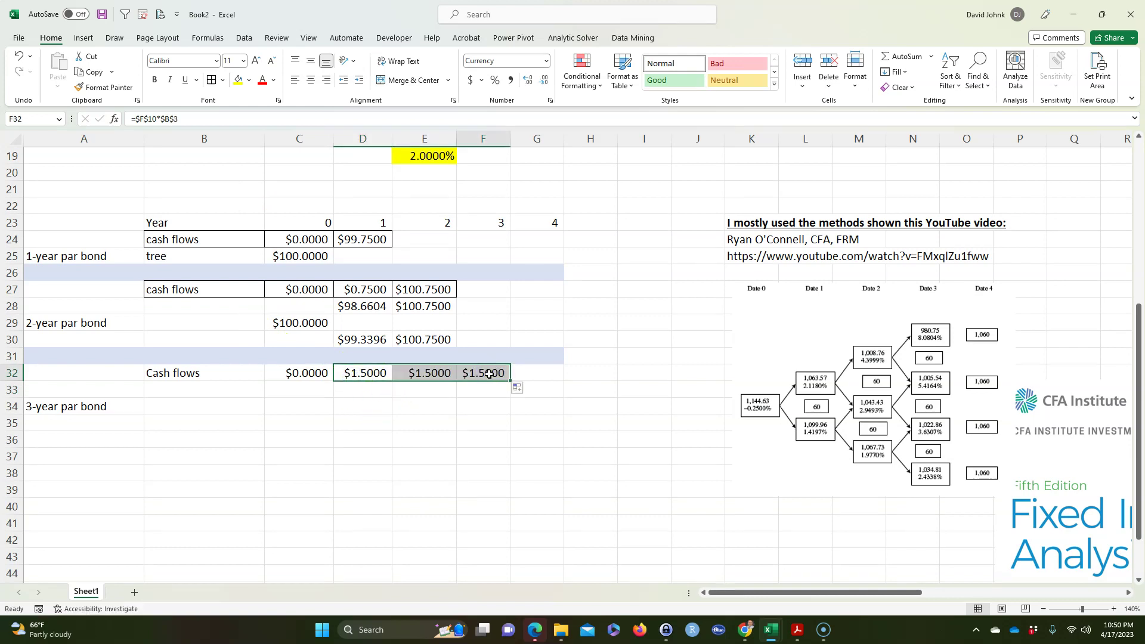
double_click(489, 374)
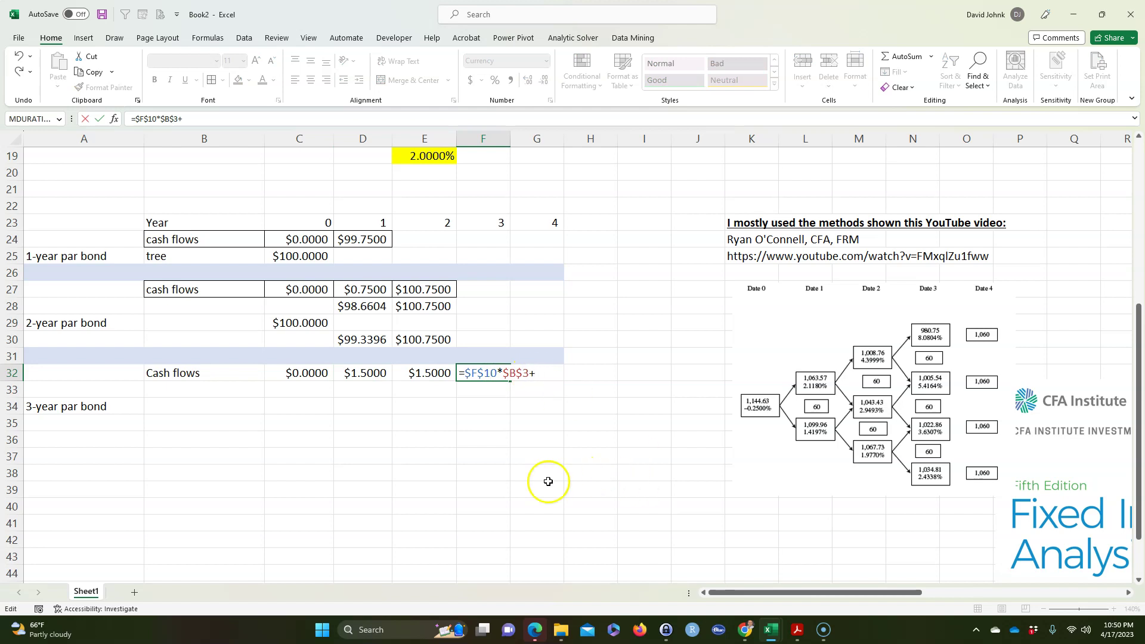
scroll(545, 481, up, 5)
scroll(244, 175, up, 1)
click(238, 190)
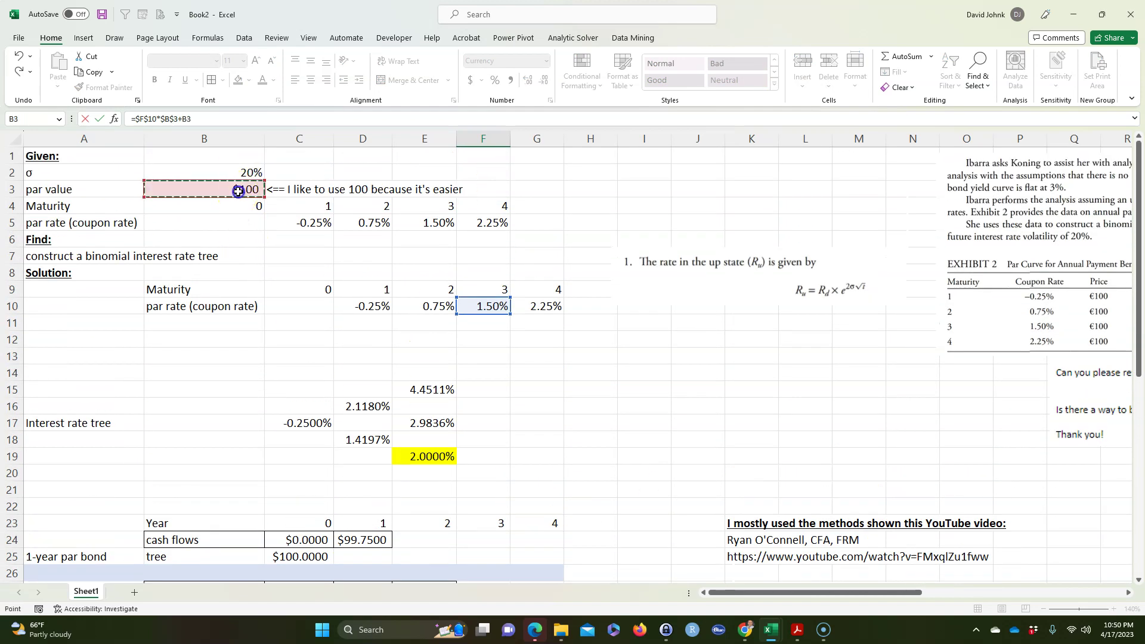
key(F4)
key(Return)
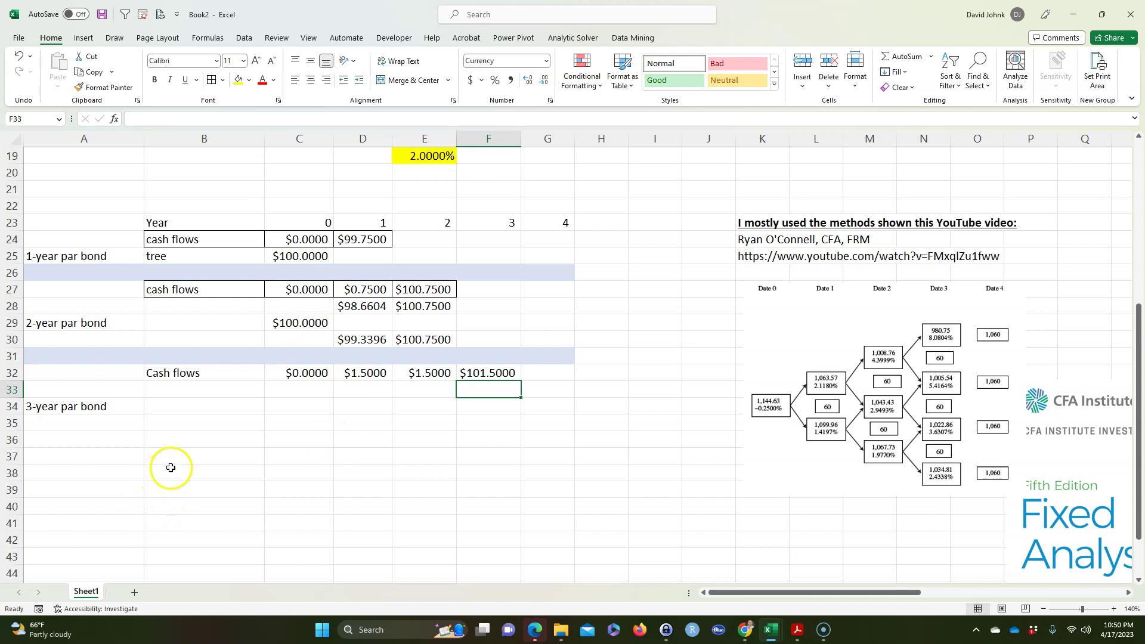
- Enter the label "tree" in B29 for the 2-year par bond and in B35 for the 3-year par bond
click(159, 322)
text(tree)
key(Return)
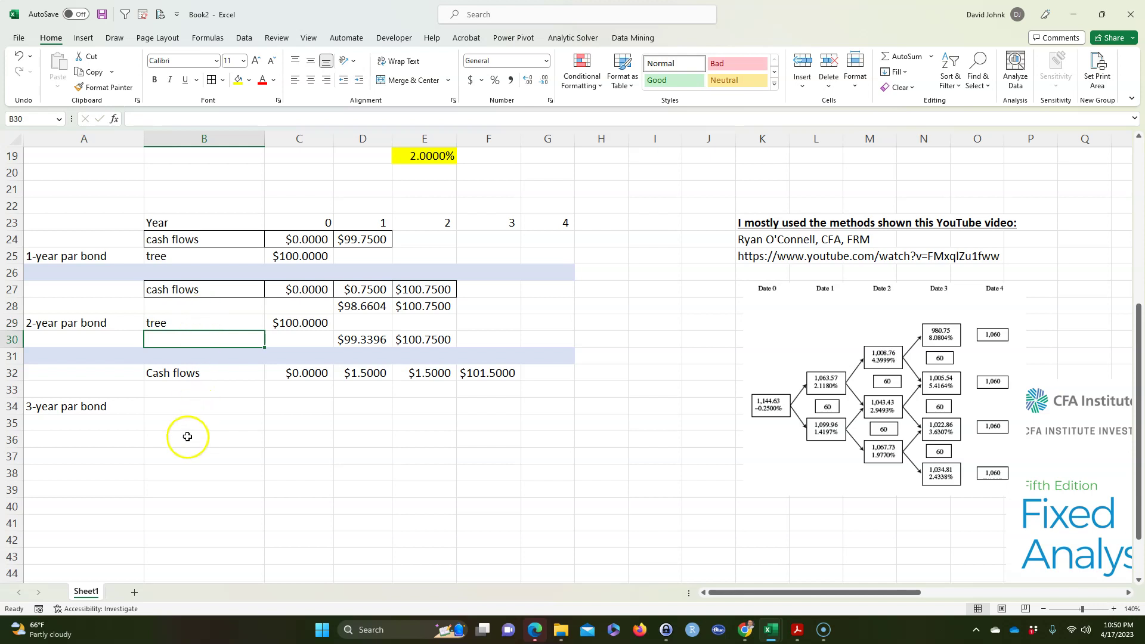
click(187, 425)
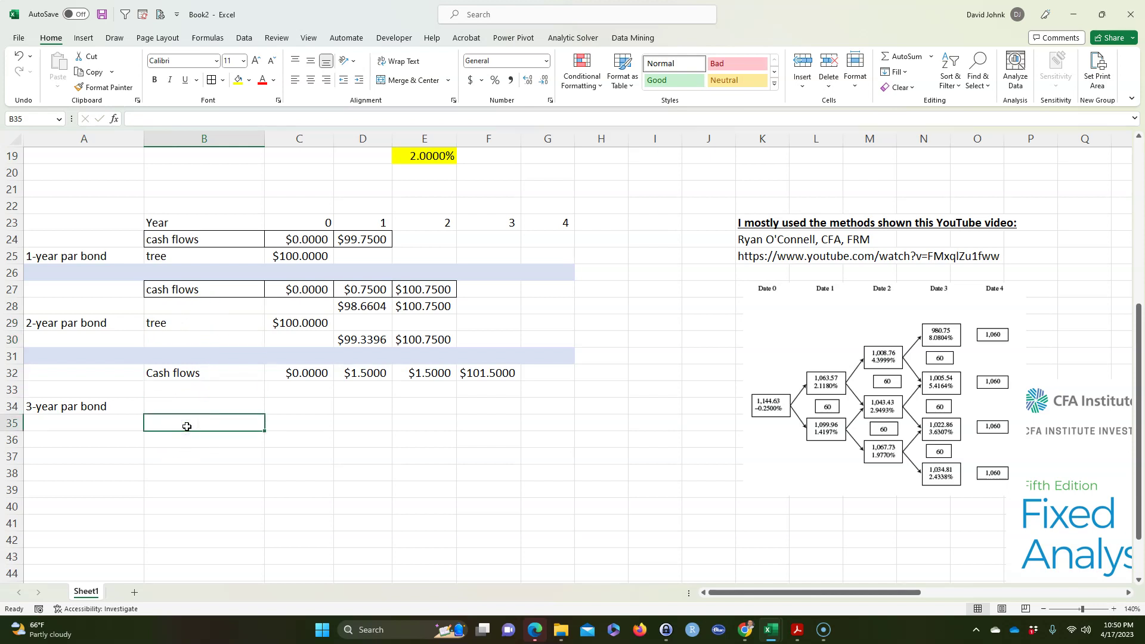
text(tree)
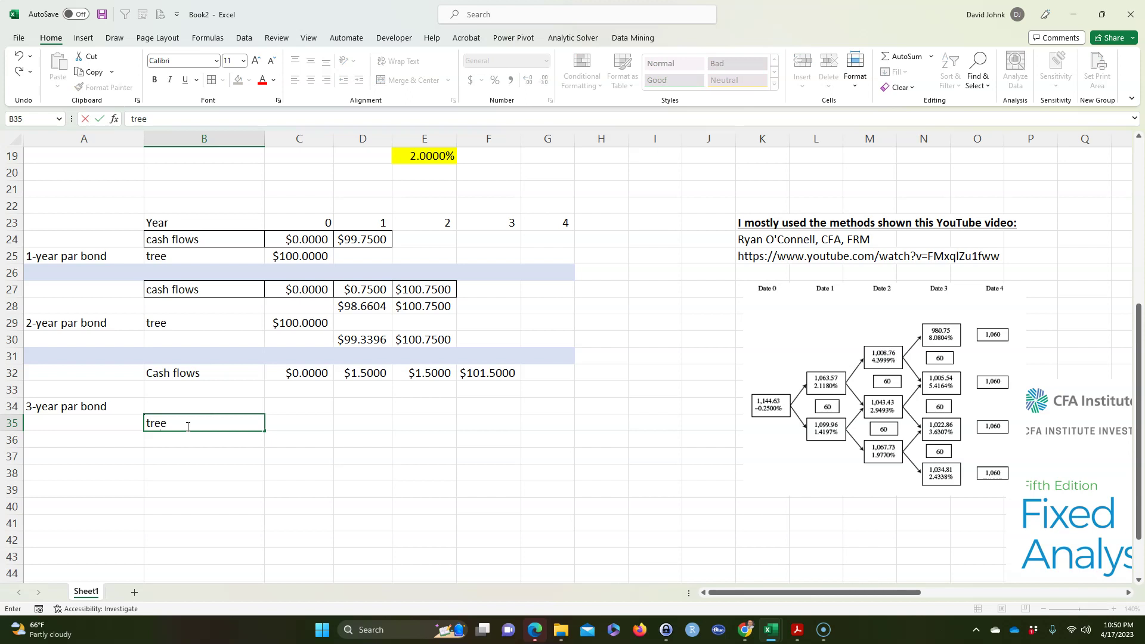
key(Return)
- Copy the final cash flow from F32 into the year 3 tree nodes F33, F35 and F37
scroll(468, 366, up, 2)
click(483, 442)
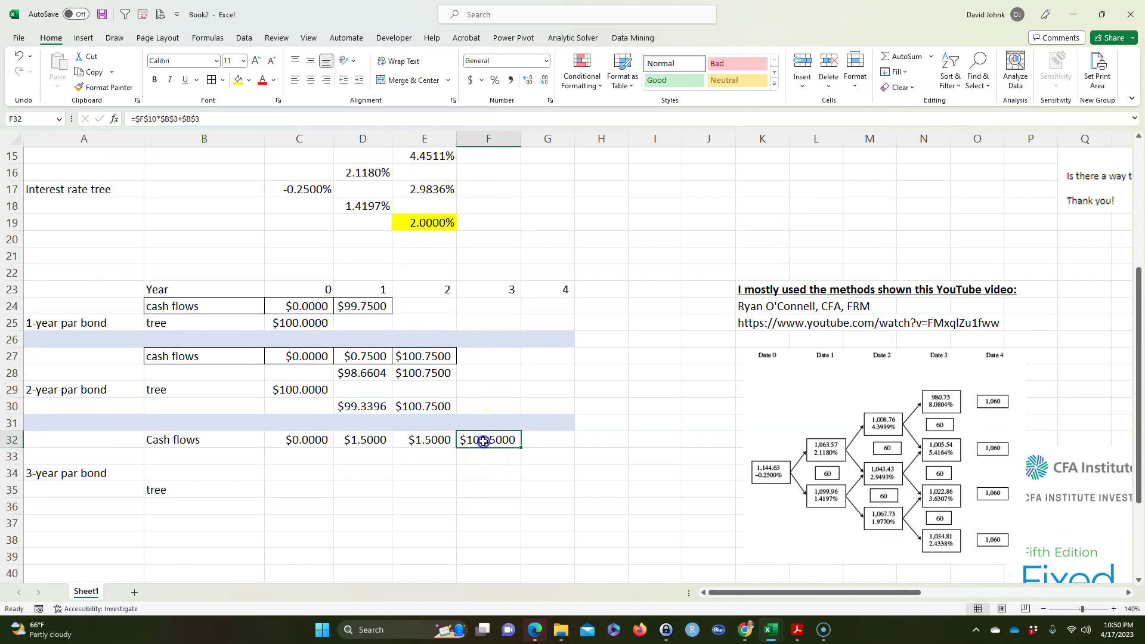
key(ctrl+c)
click(486, 456)
key(ctrl+v)
click(495, 489)
key(ctrl+v)
click(486, 524)
key(ctrl+v)
key(Escape)
- Apply cell borders to the 3-year bond's cash flow row, B32:F32
drag(158, 440, 475, 442)
click(212, 79)
click(279, 504)
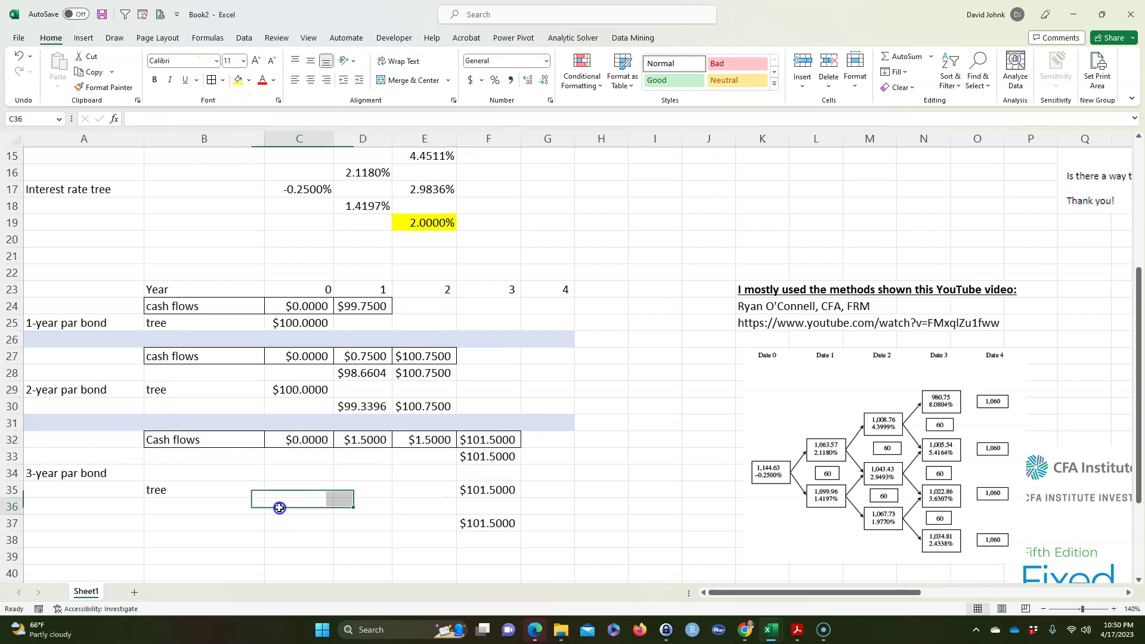
- Enter the discounted upper year 2 node value in E33 as =F33/(1+E15)
click(412, 463)
scroll(363, 571, up, 1)
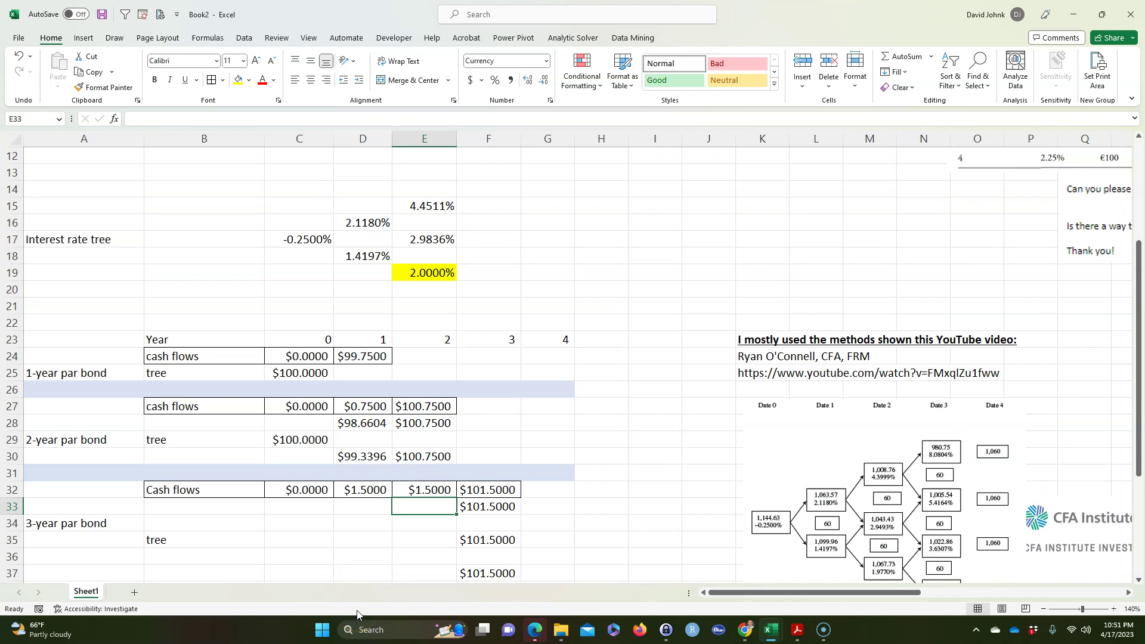
text(=)
click(491, 506)
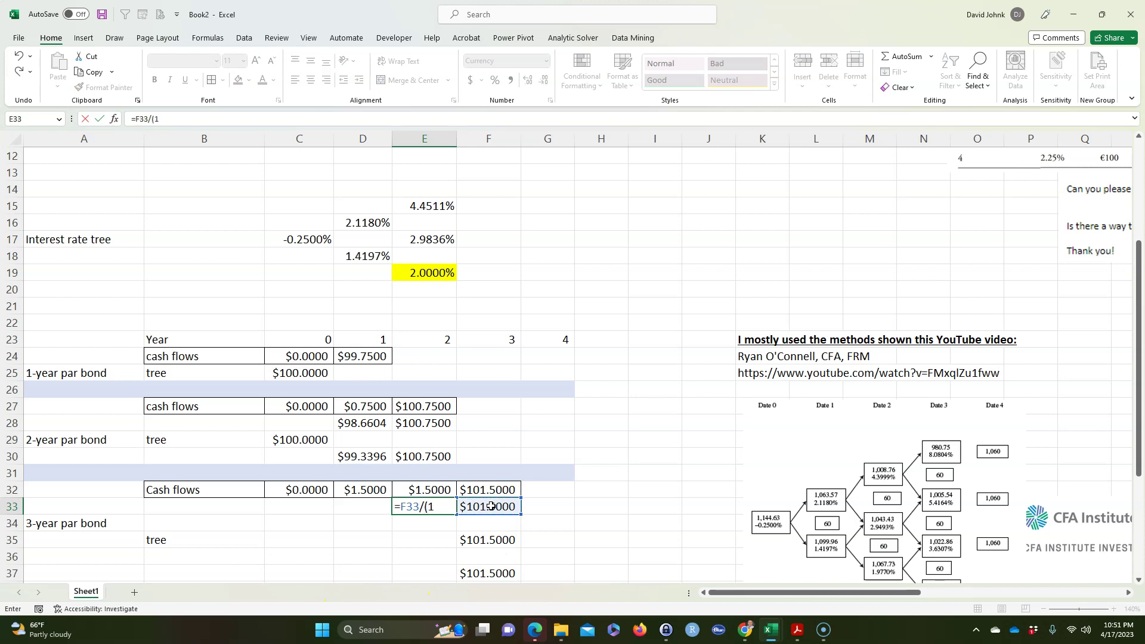
click(435, 206)
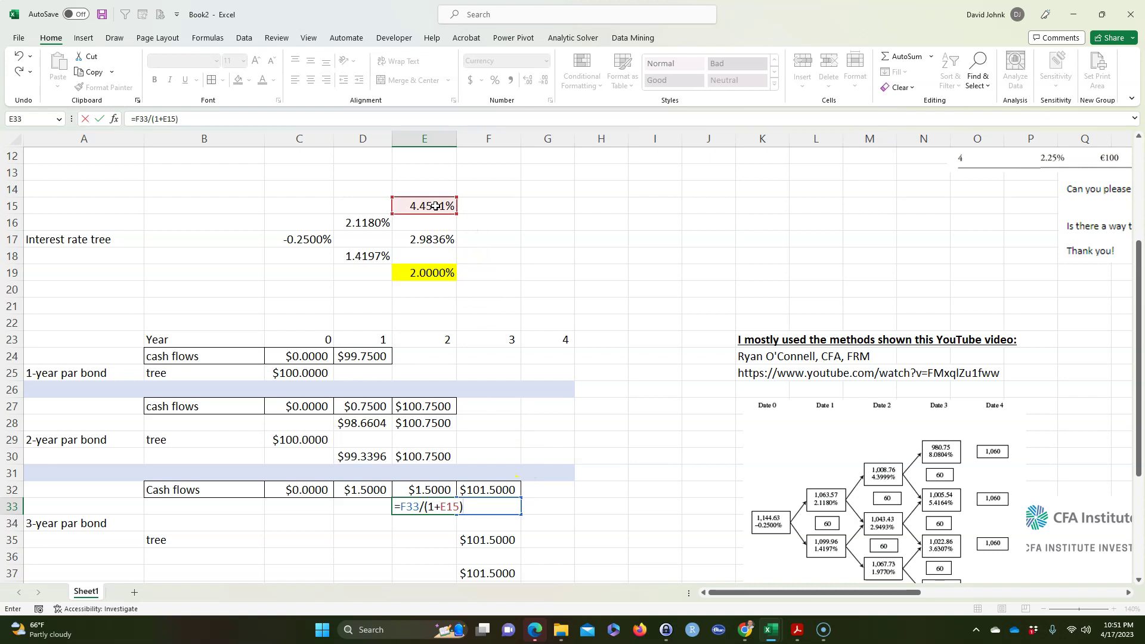
text())
key(Return)
- Copy the discounting formula from E33 into the other year 2 nodes, E35 and E37
scroll(429, 373, down, 3)
click(430, 373)
key(ctrl+c)
click(421, 407)
key(ctrl+v)
click(422, 438)
key(ctrl+v)
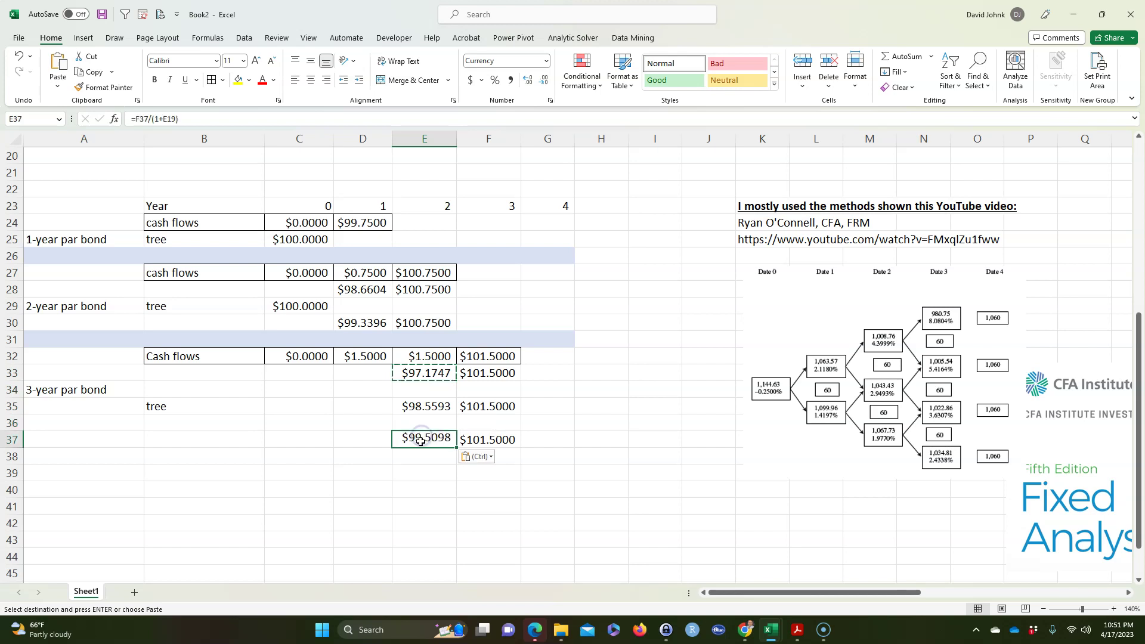
- Check which cash flow and rate cells the discounting formula in E37 refers to
double_click(429, 442)
scroll(410, 502, up, 2)
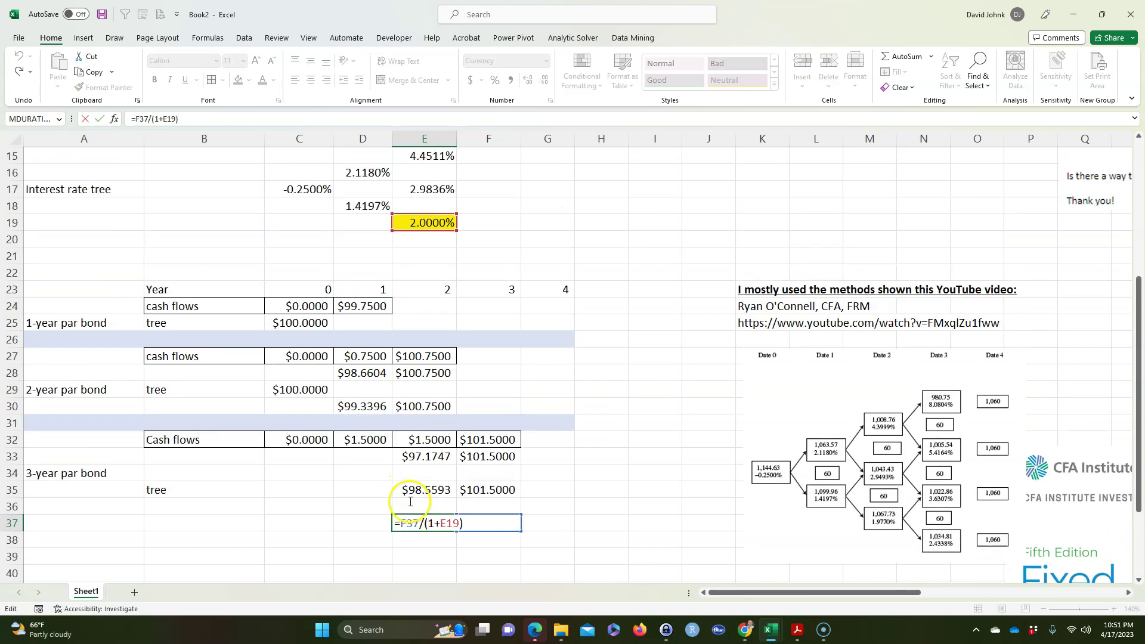
scroll(410, 502, up, 1)
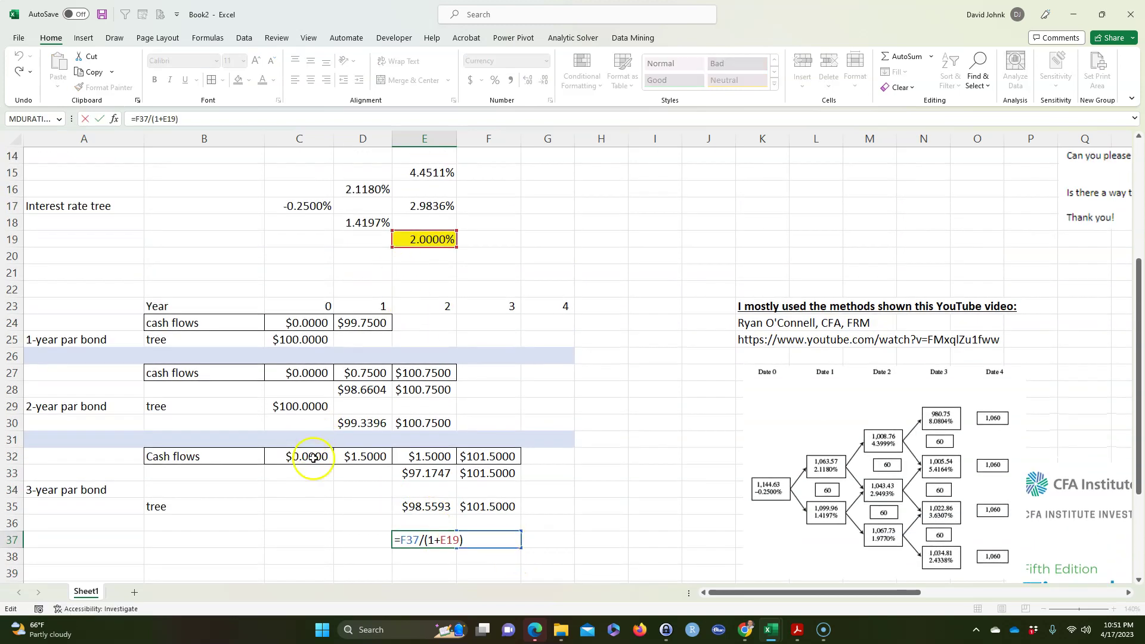
click(346, 559)
- Enter the discounted upper year 1 node value in D34 as =(0.5*E33+0.5*E35+E32)/(1+D16)
scroll(346, 559, down, 1)
click(360, 460)
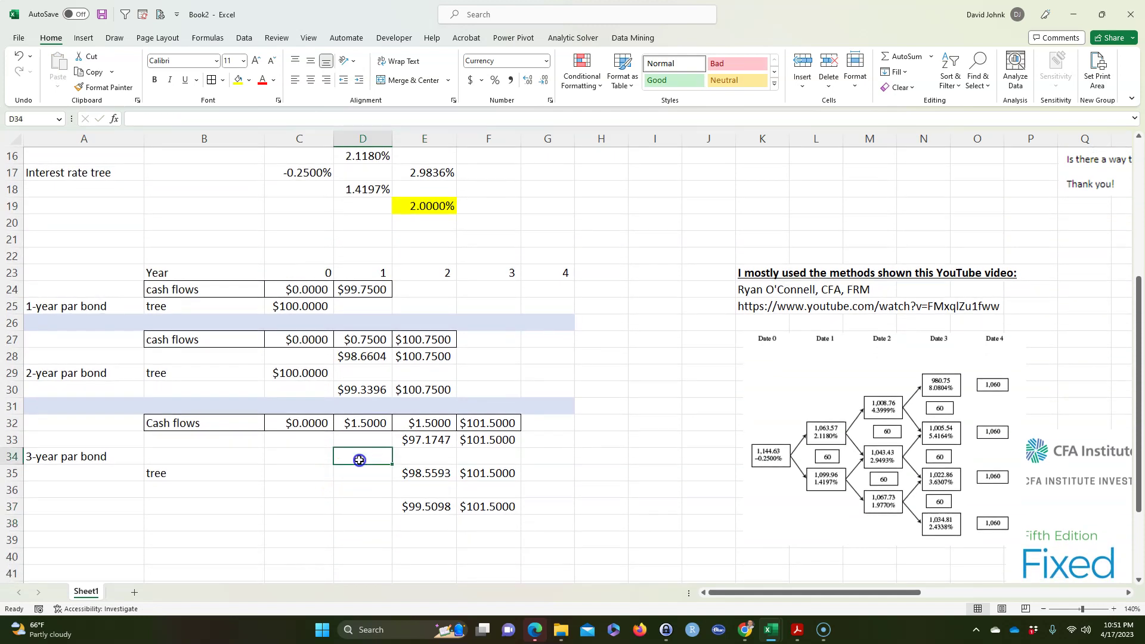
text(=0.5)
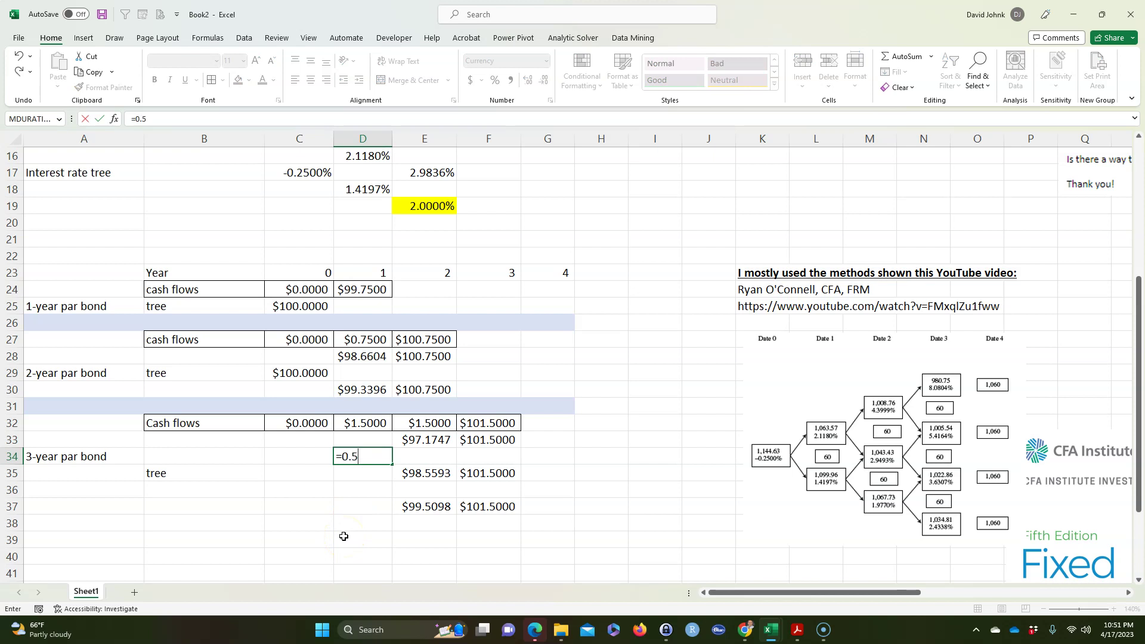
text(*)
click(433, 440)
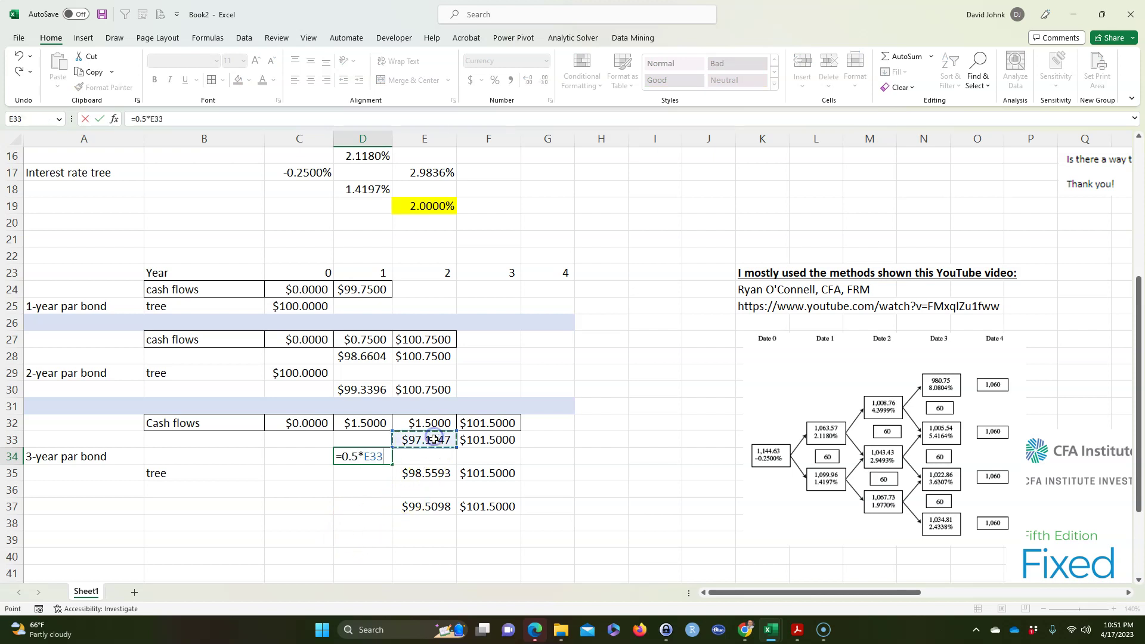
text(+0.5*)
click(439, 471)
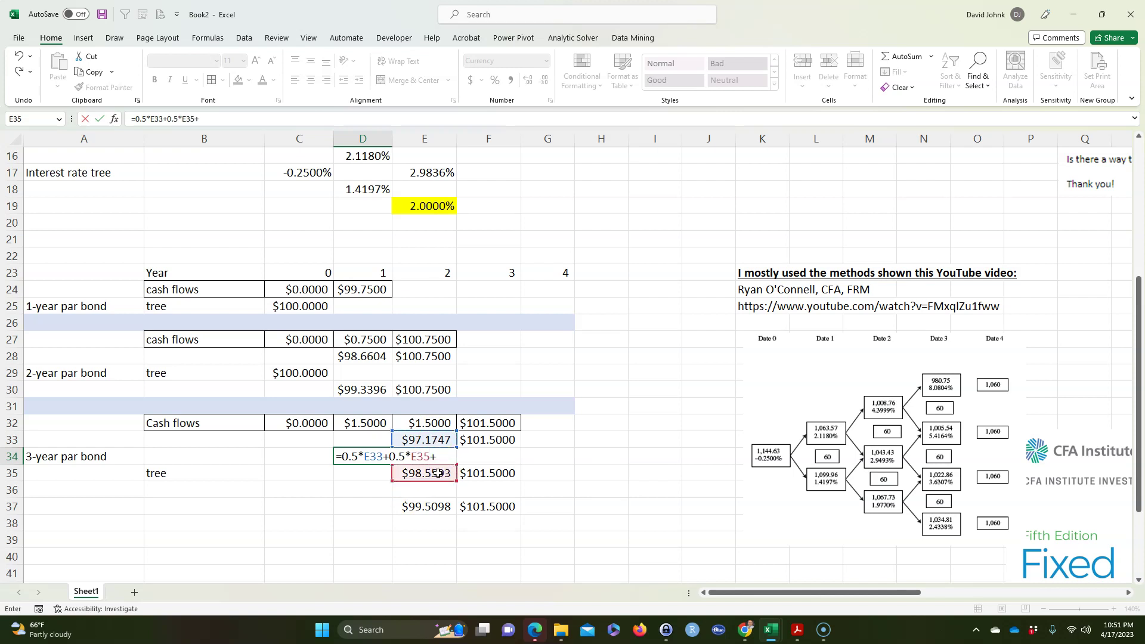
click(437, 423)
click(437, 423)
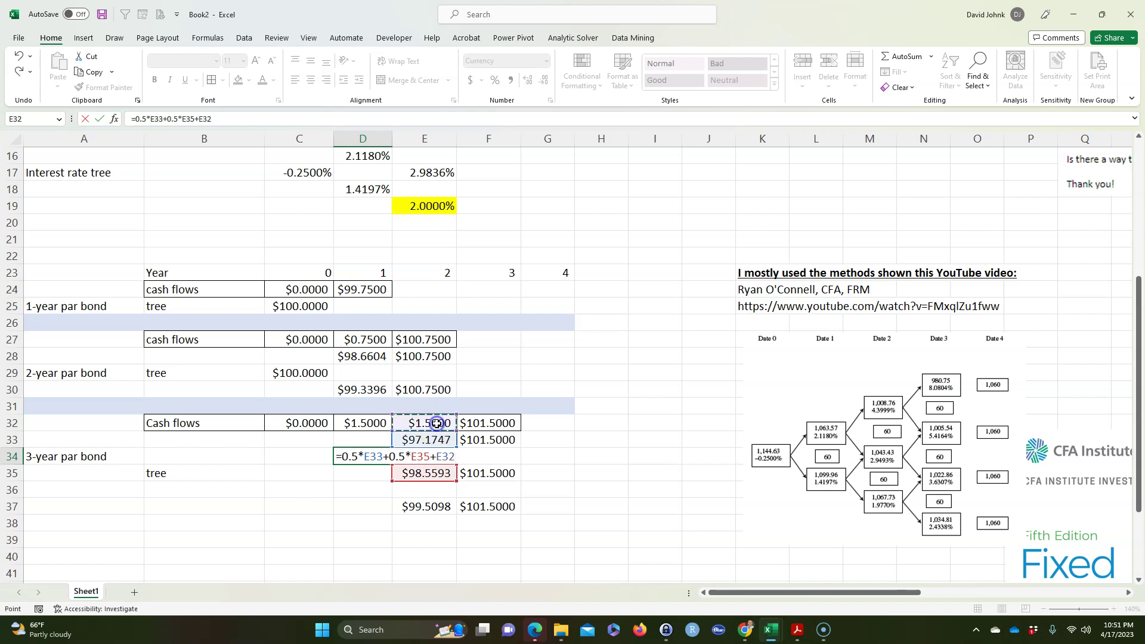
click(345, 456)
text(()
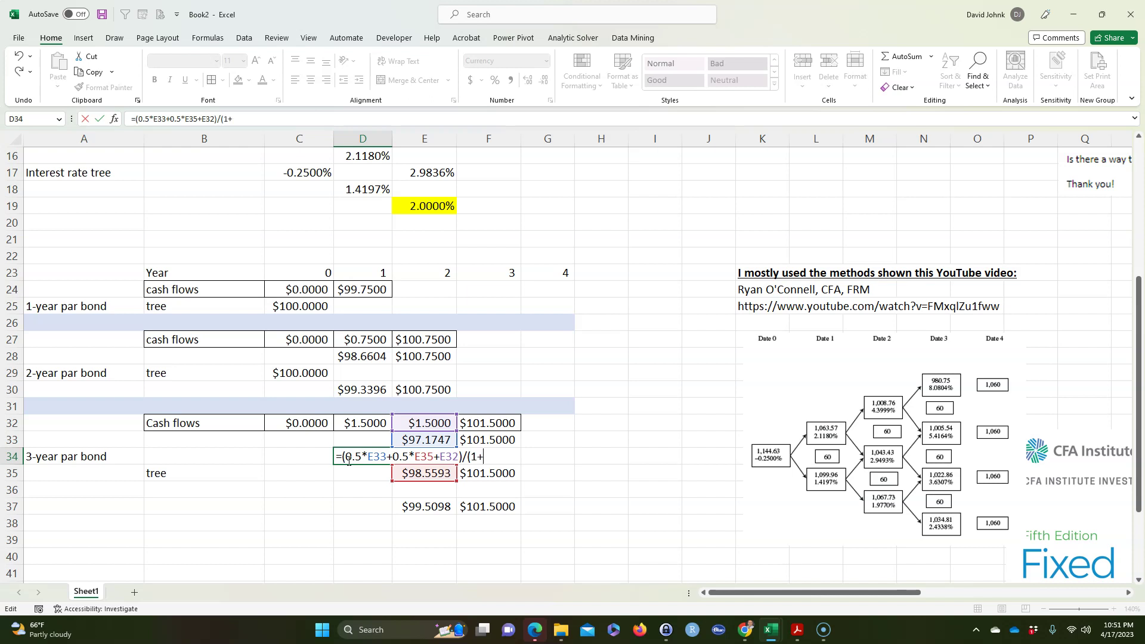
scroll(349, 461, up, 2)
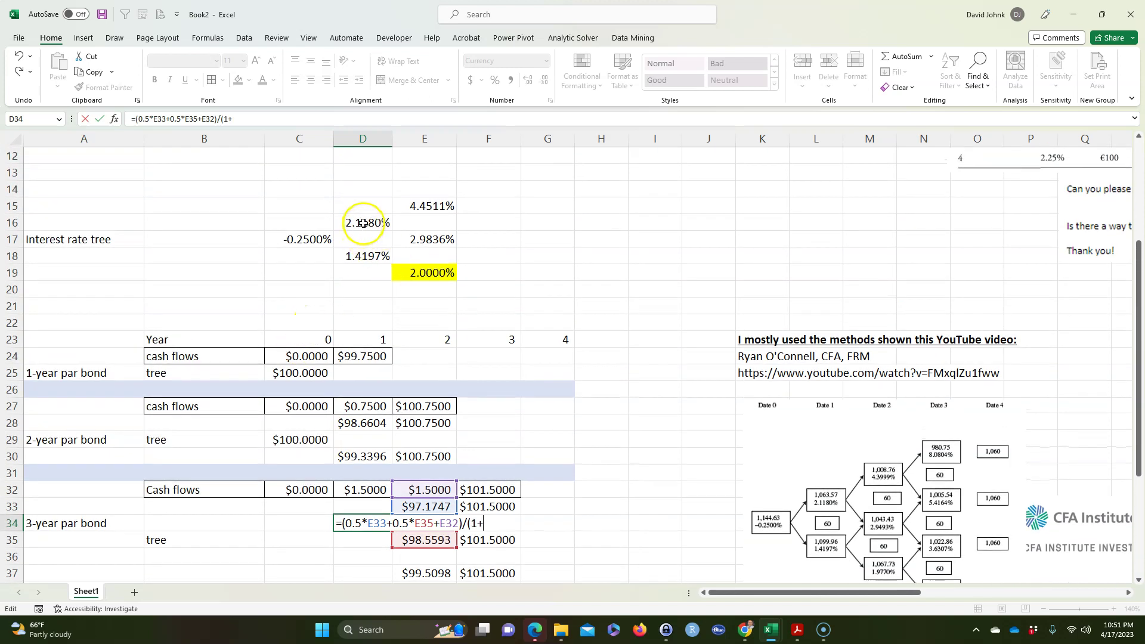
click(364, 222)
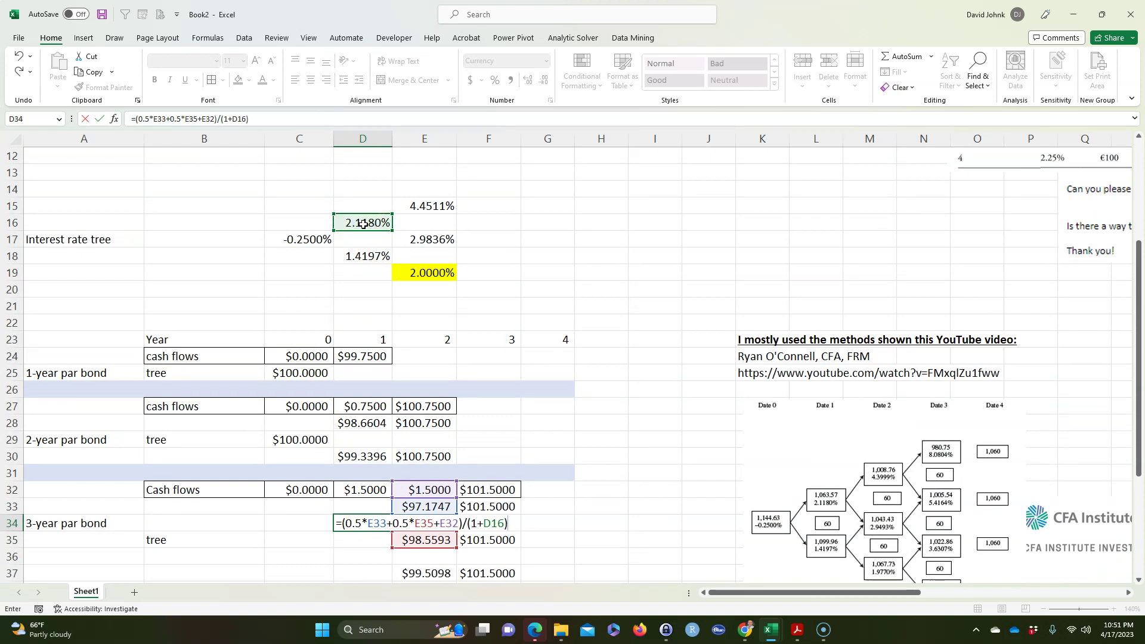
key(Return)
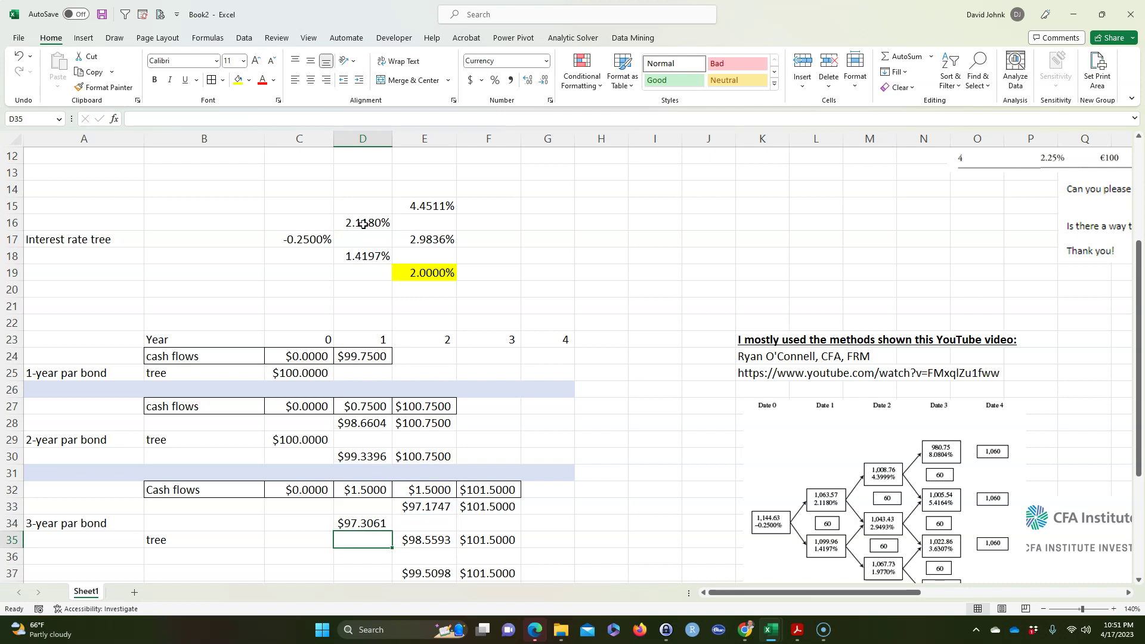
scroll(365, 328, down, 3)
click(362, 442)
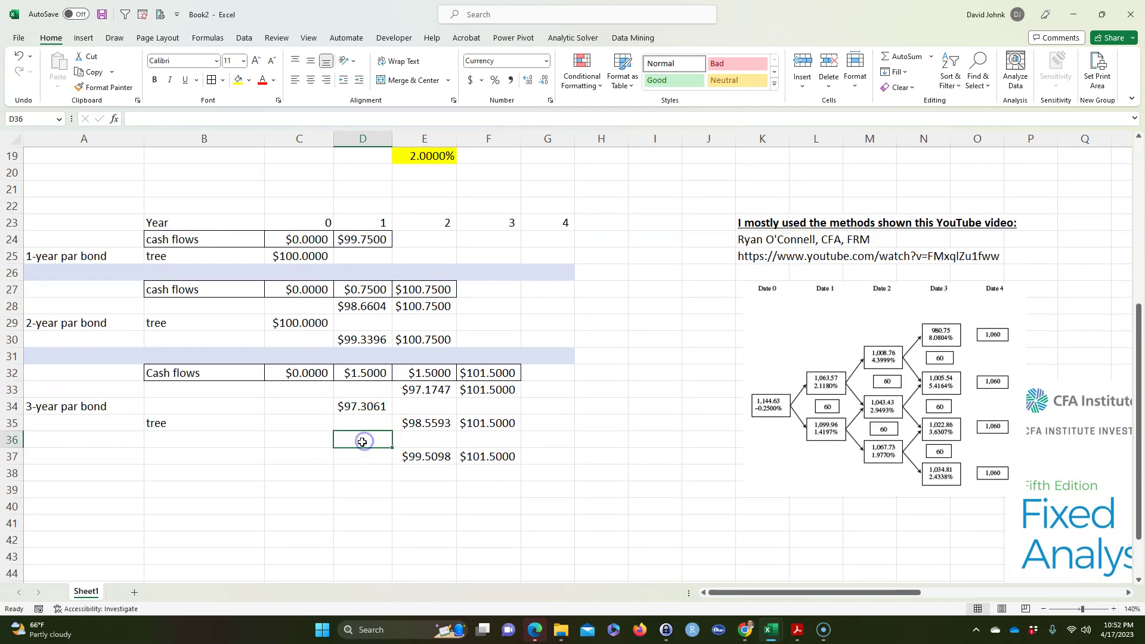
text(=0.)
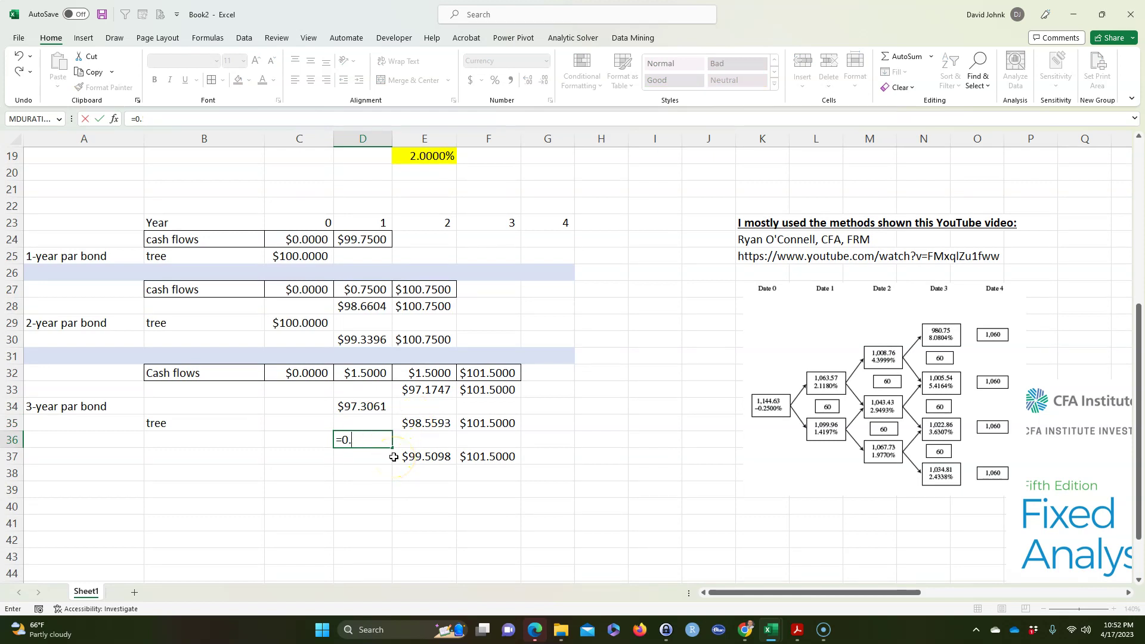
key(Escape)
- Copy the year 1 node formula from D34 into the lower year 1 node, D36
click(366, 408)
key(ctrl+c)
click(361, 440)
key(ctrl+v)
click(360, 494)
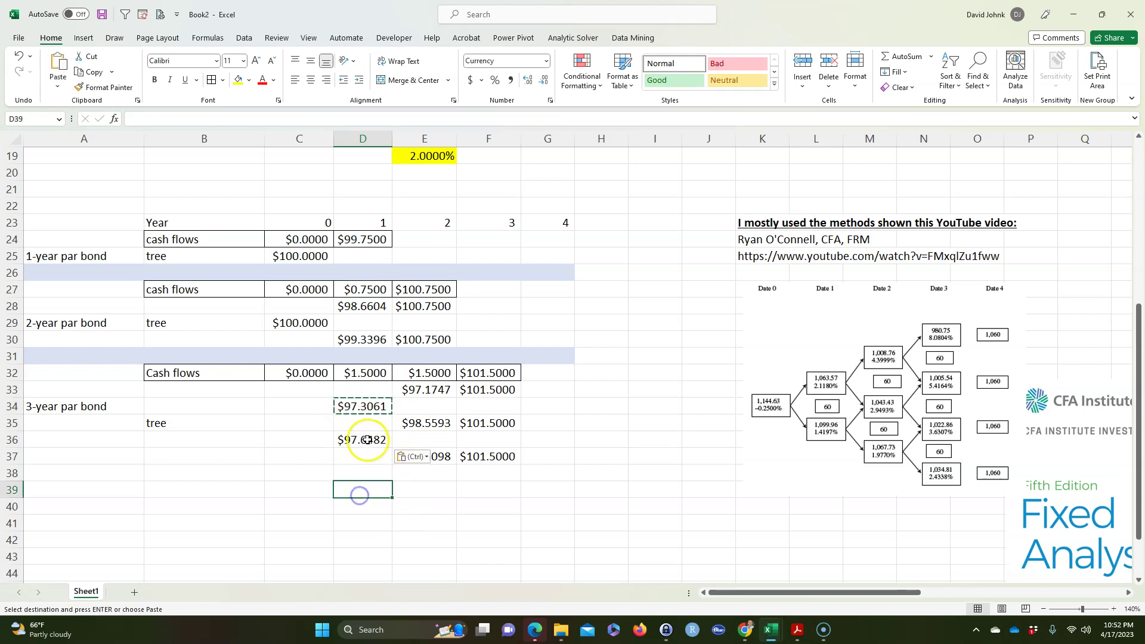
- Redirect the coupon reference in D36's formula to E32, making it =(0.5*E35+0.5*E37+E32)/(1+D18)
double_click(367, 439)
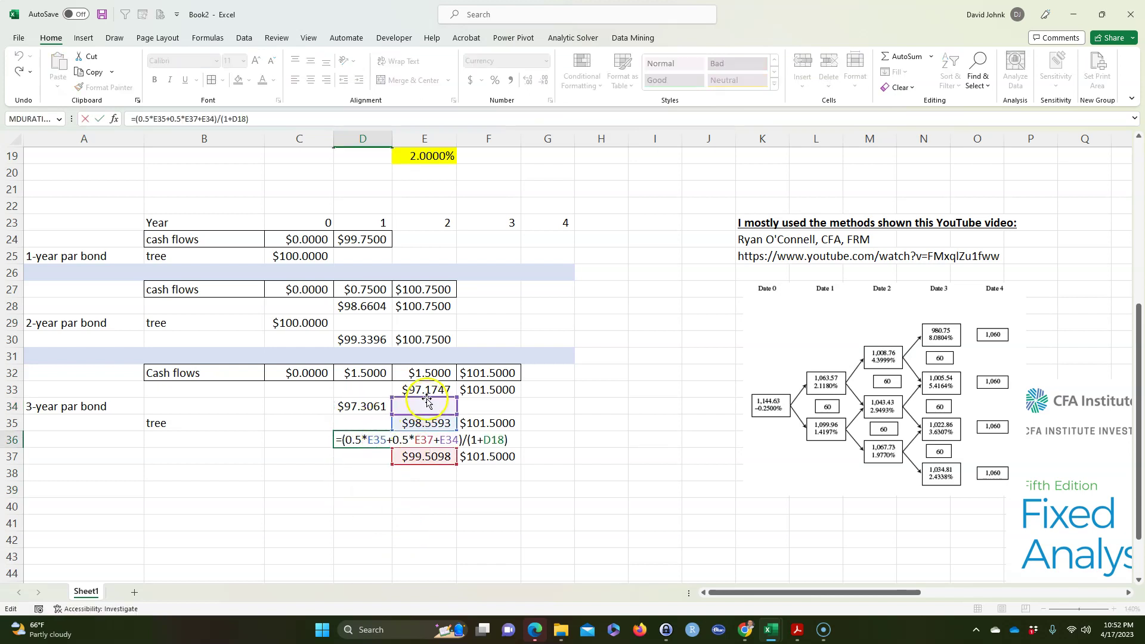
drag(426, 401, 427, 368)
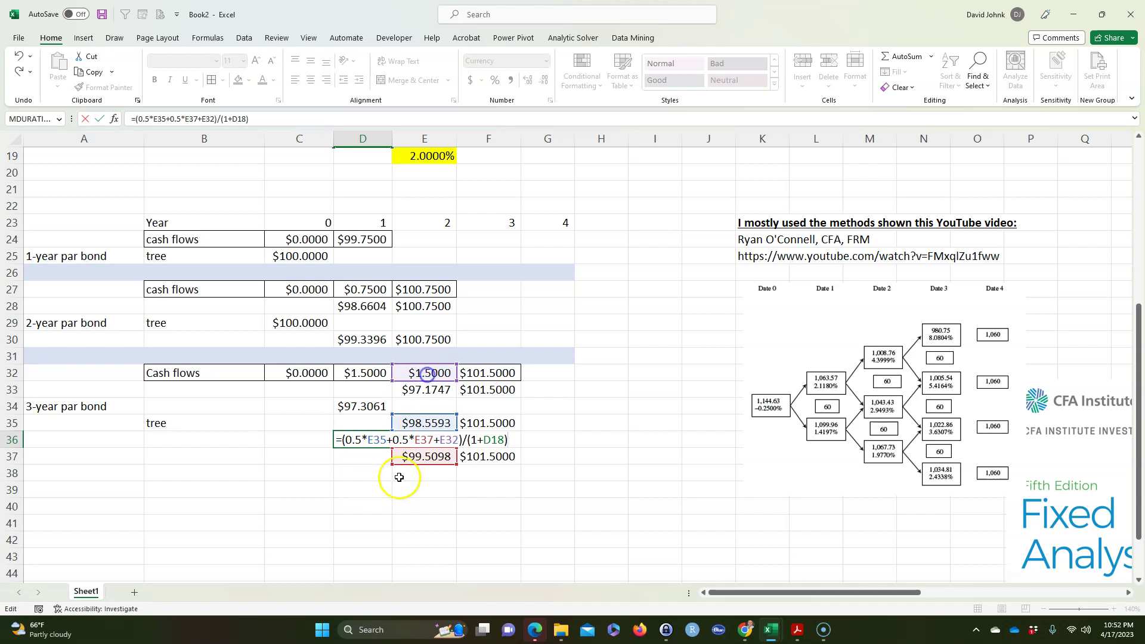
scroll(403, 490, up, 2)
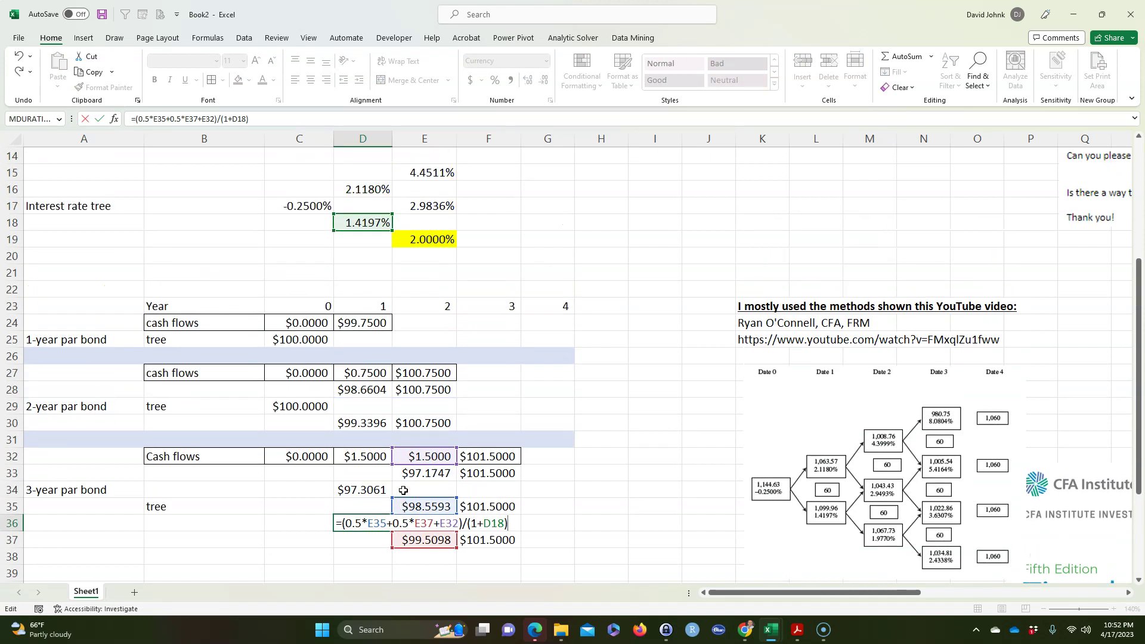
scroll(281, 473, down, 2)
scroll(295, 477, up, 1)
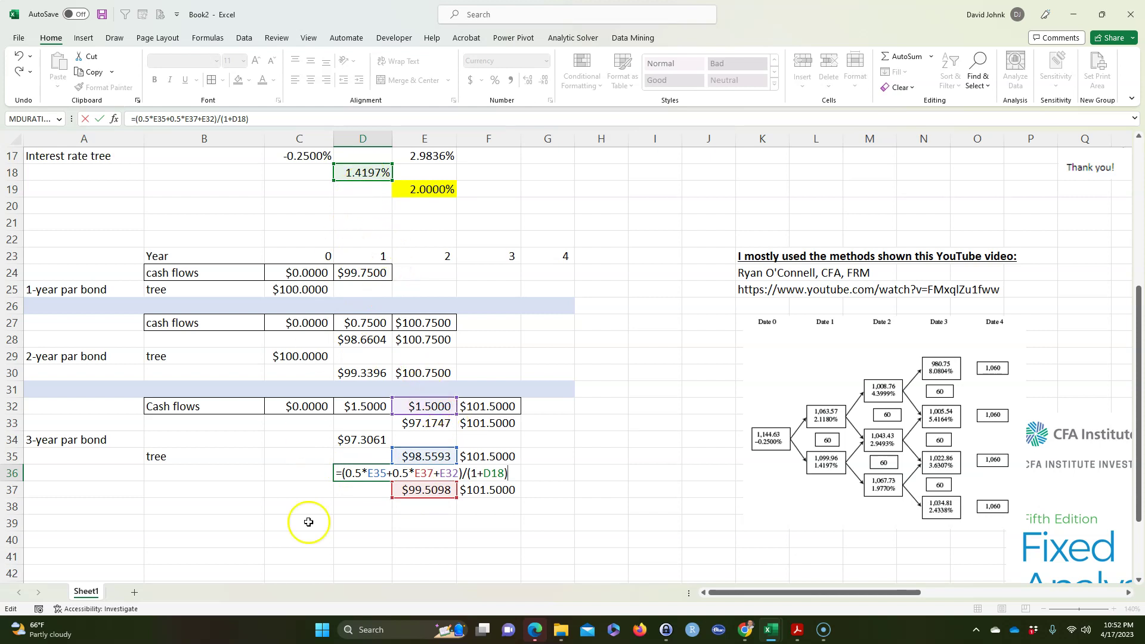
key(Return)
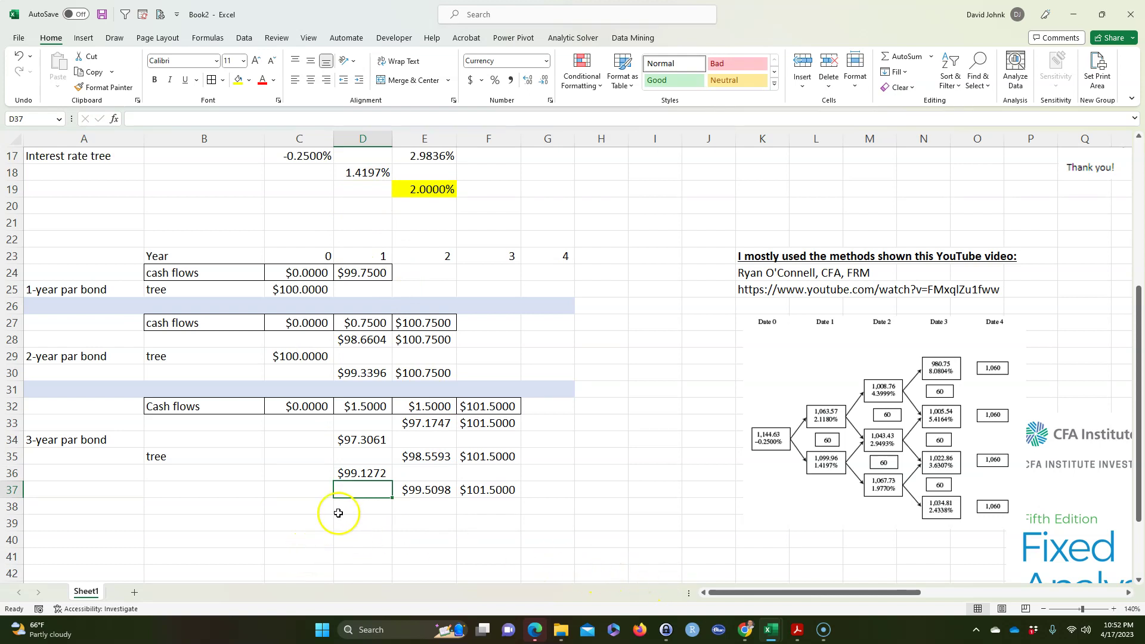
- Enter the 3-year bond's year 0 tree value in C35 as =(0.5*D34+0.5*D36+D32)/(1+C17)
click(309, 456)
click(308, 465)
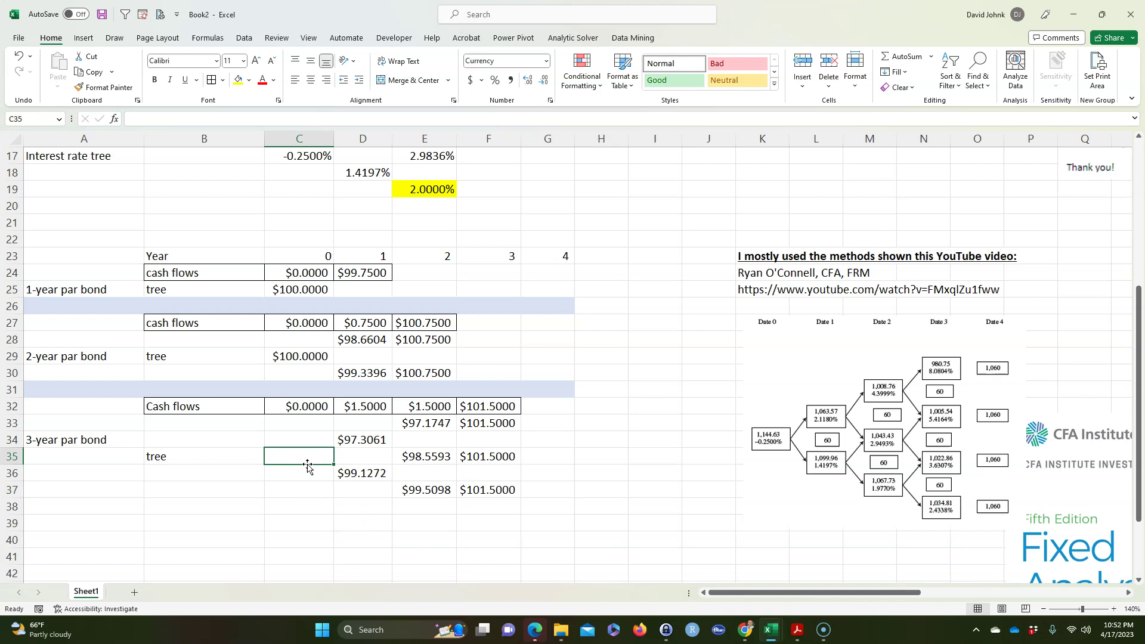
text(=0.5)
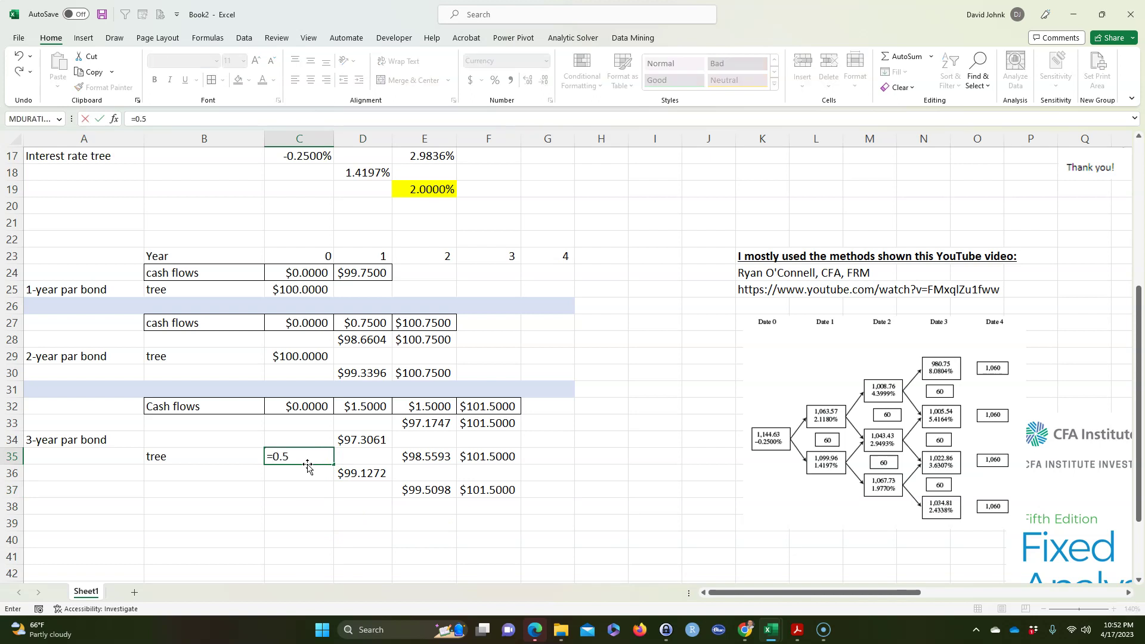
text(*)
click(358, 434)
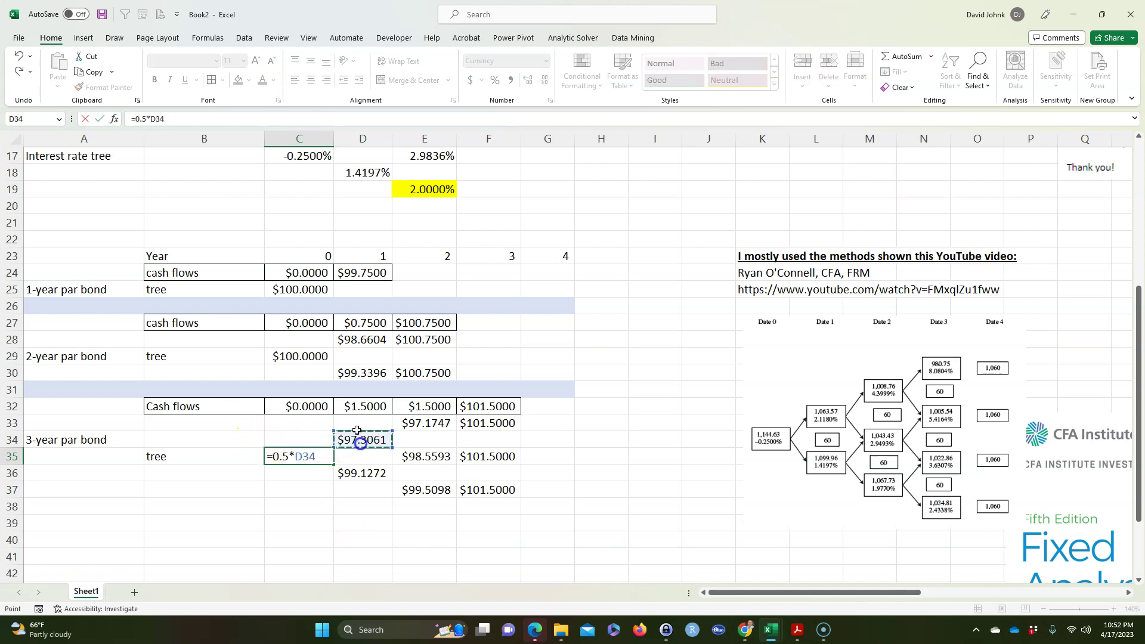
text(+0.5)
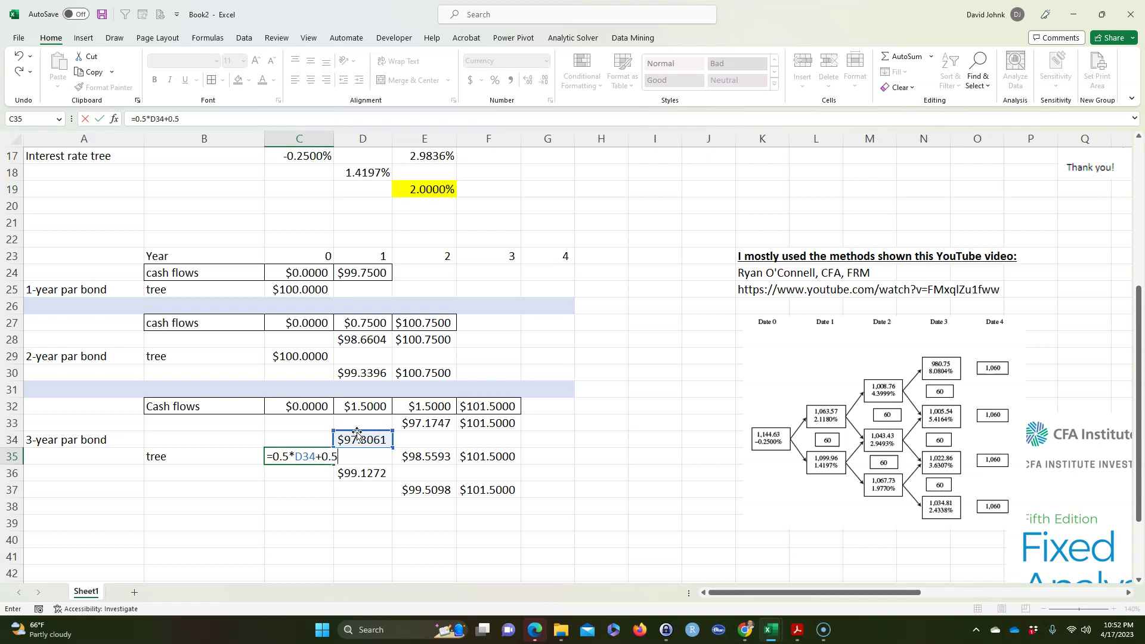
text(*)
click(365, 474)
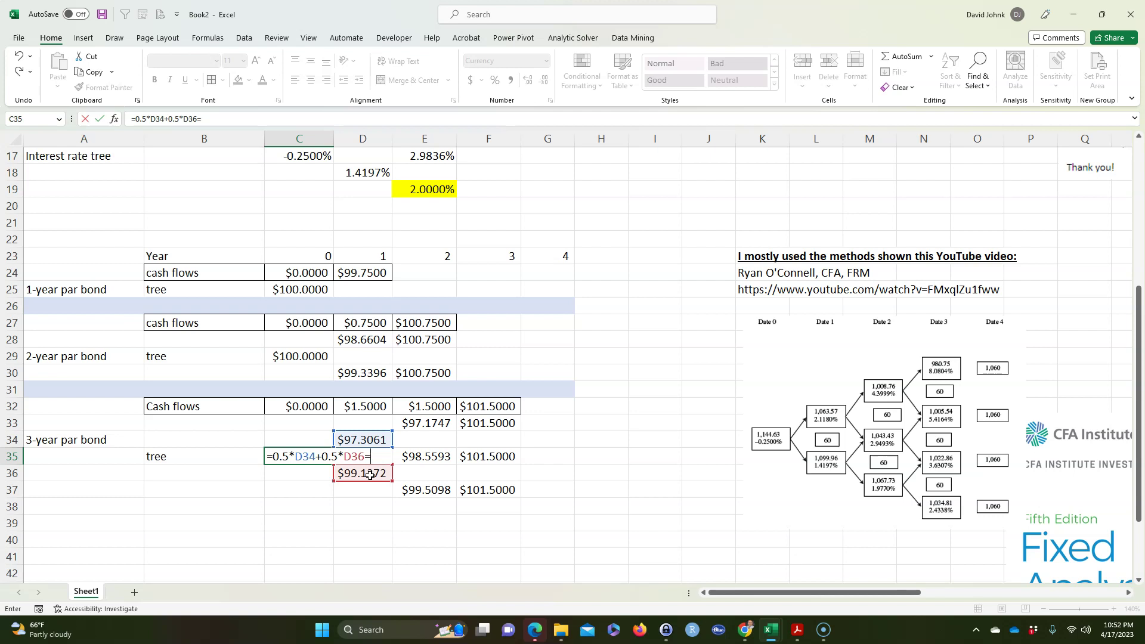
click(368, 406)
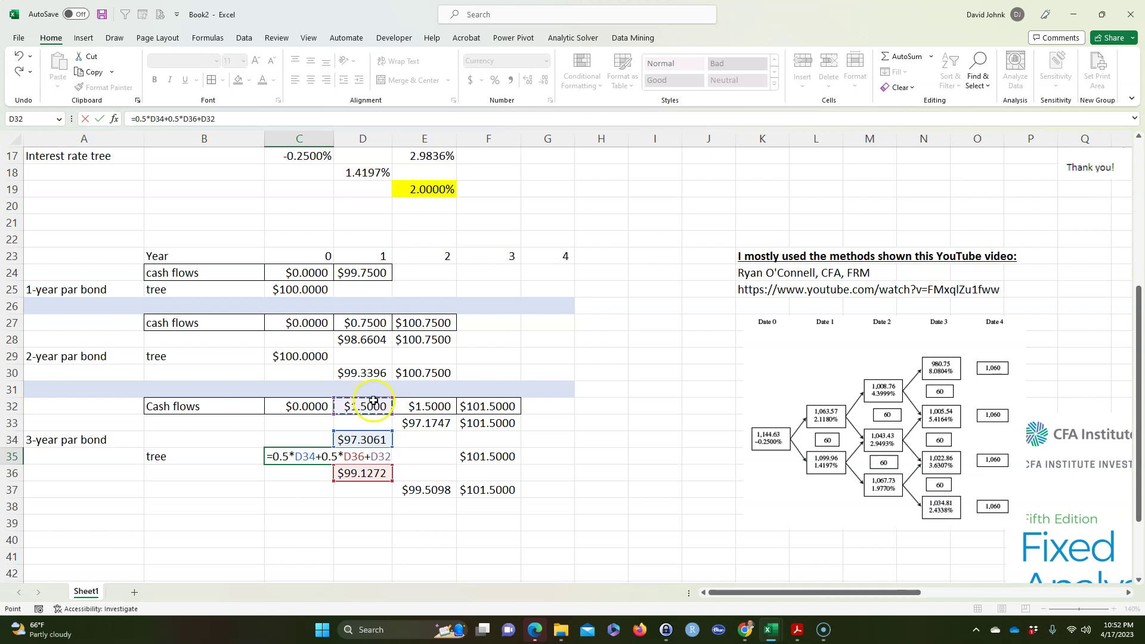
click(275, 456)
text(()
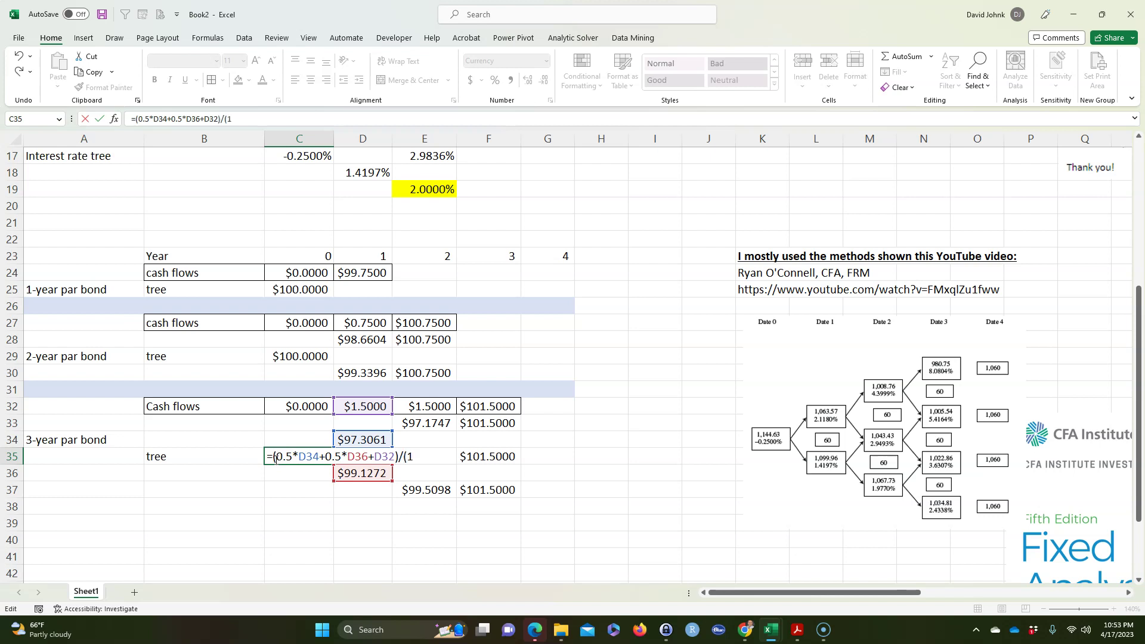
scroll(275, 457, up, 1)
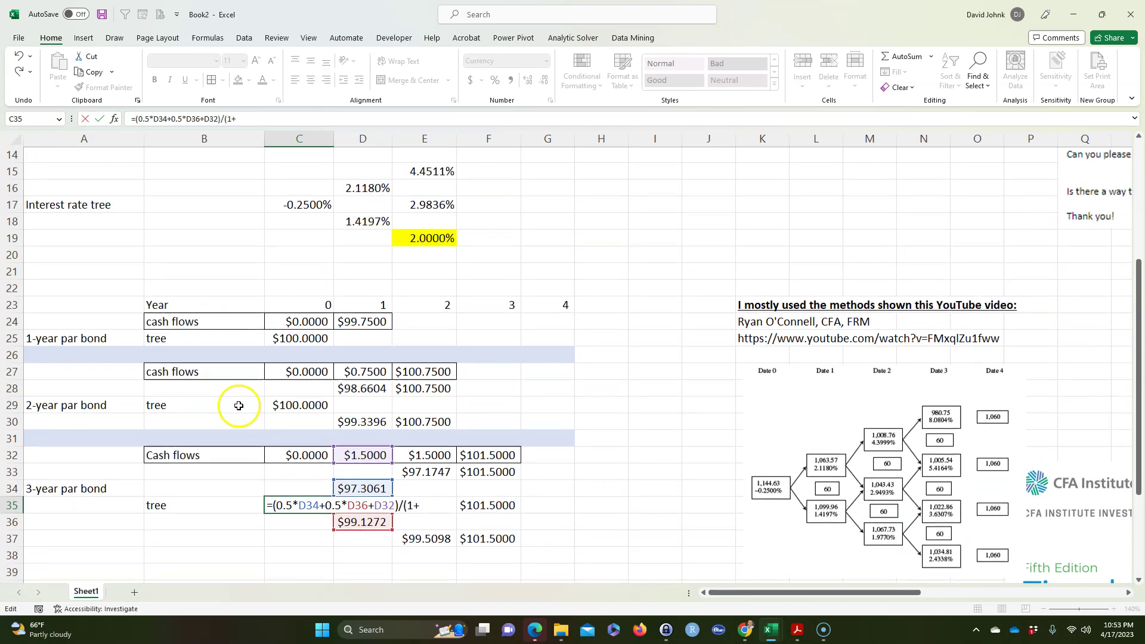
click(288, 207)
text())
key(Return)
- Run Solver to bring C35 to a value of 100 by changing the year 2 rate in E19, and keep the solution
click(310, 507)
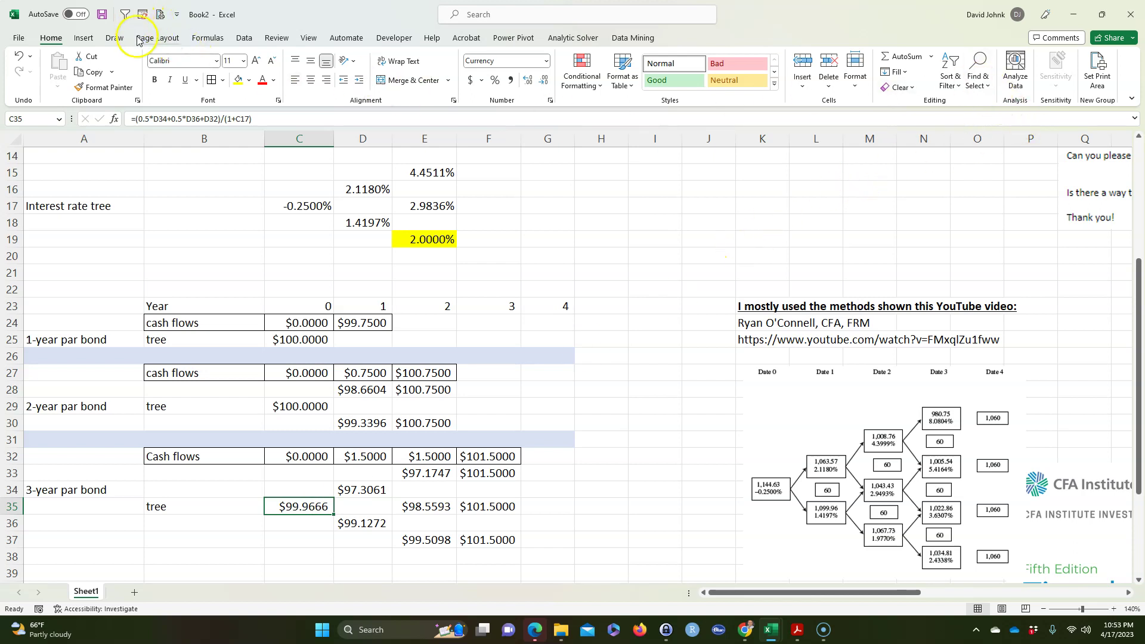
click(243, 38)
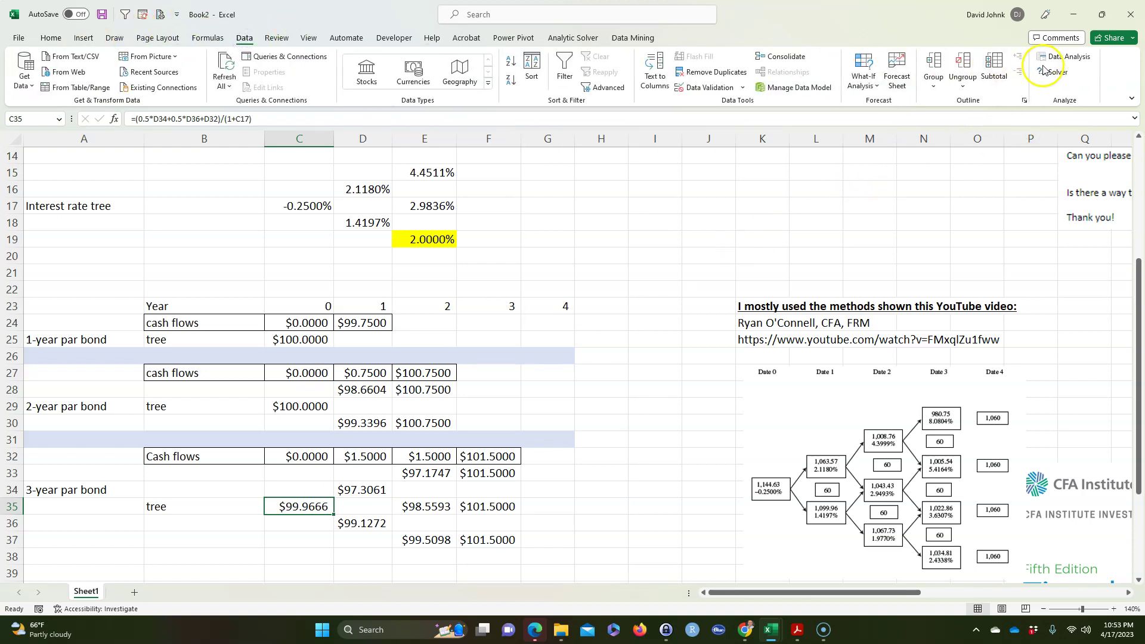
click(1058, 72)
drag(676, 252, 795, 173)
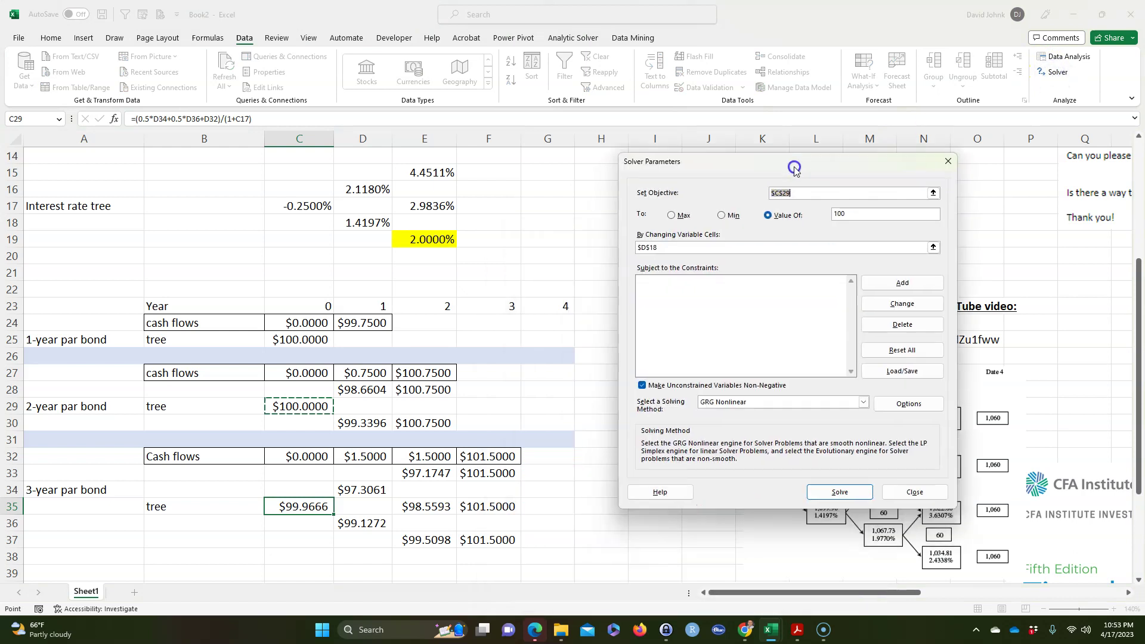
click(305, 507)
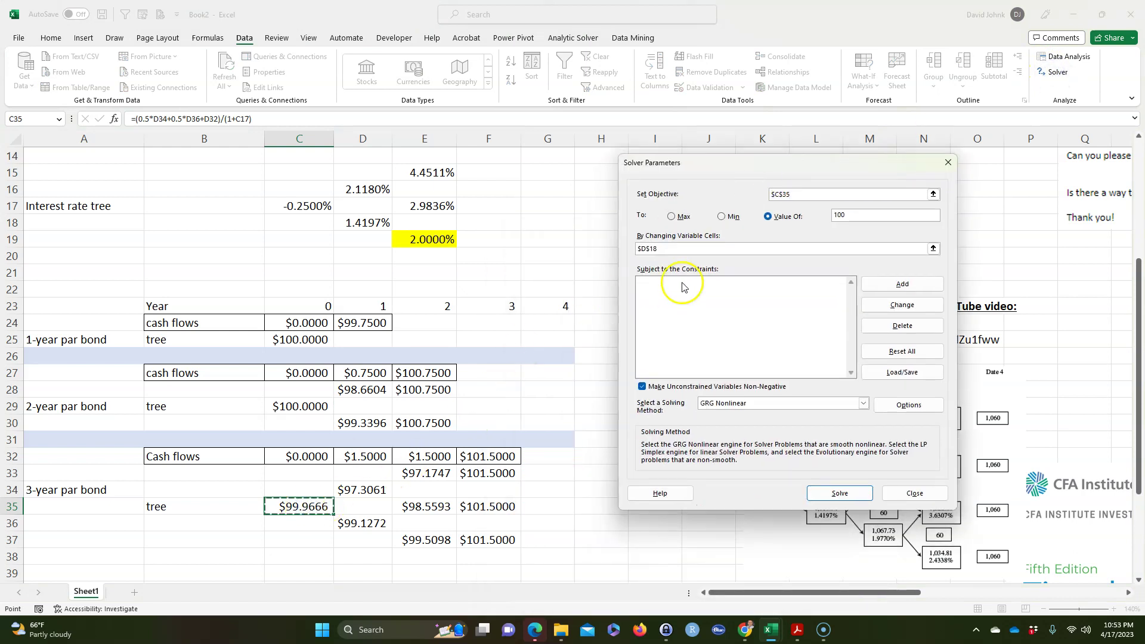
click(669, 248)
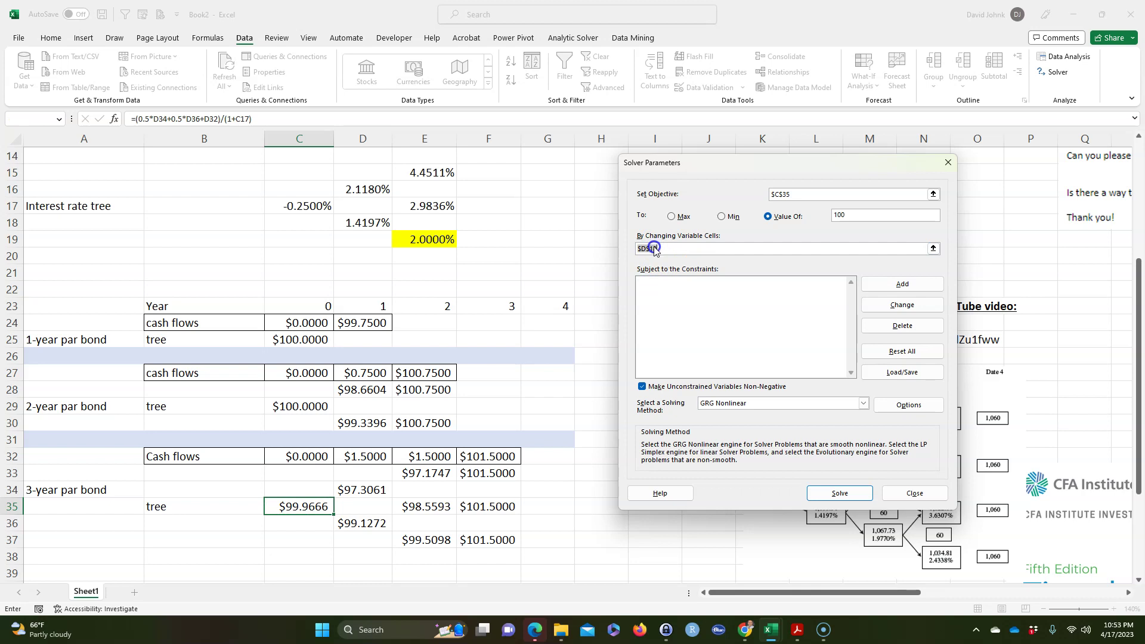
click(827, 496)
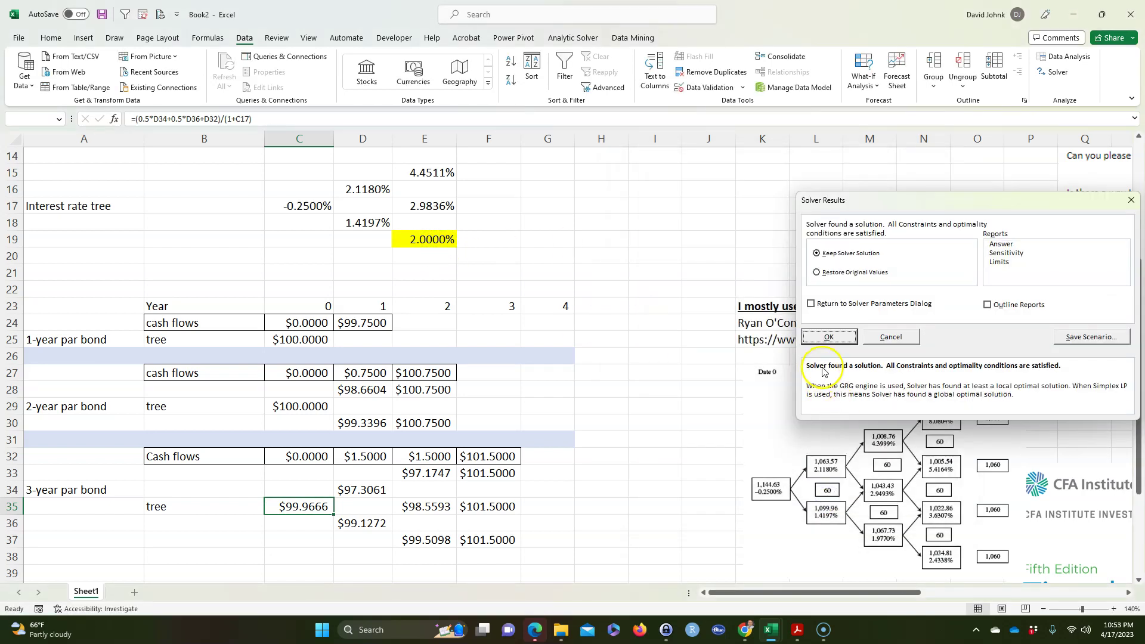
click(829, 336)
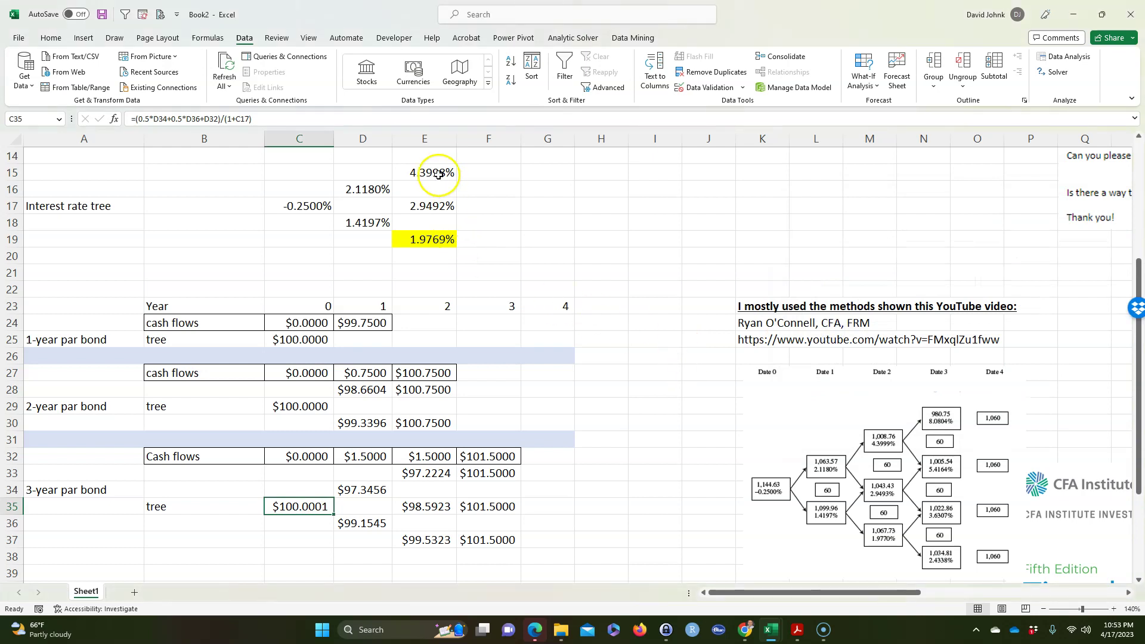
- Move the reference binomial tree picture beside the interest rate tree to compare the year 2 rates in E15:E19
drag(444, 173, 440, 239)
drag(847, 478, 596, 251)
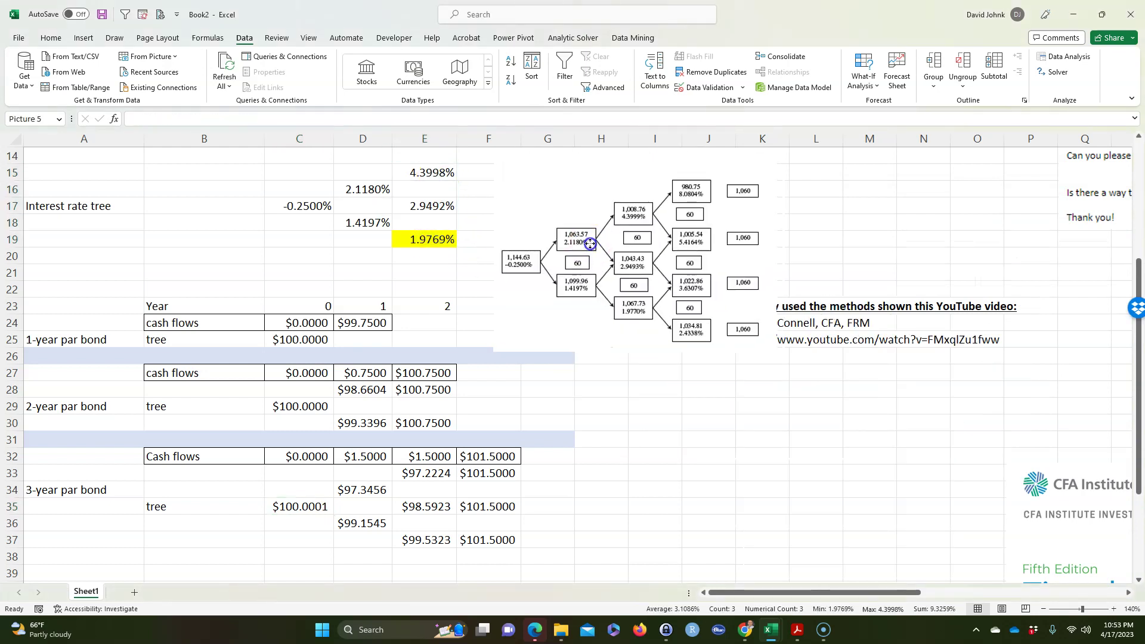
- Move the reference binomial tree picture away from the interest rate tree to the empty area beside the 3-year par bond
click(644, 319)
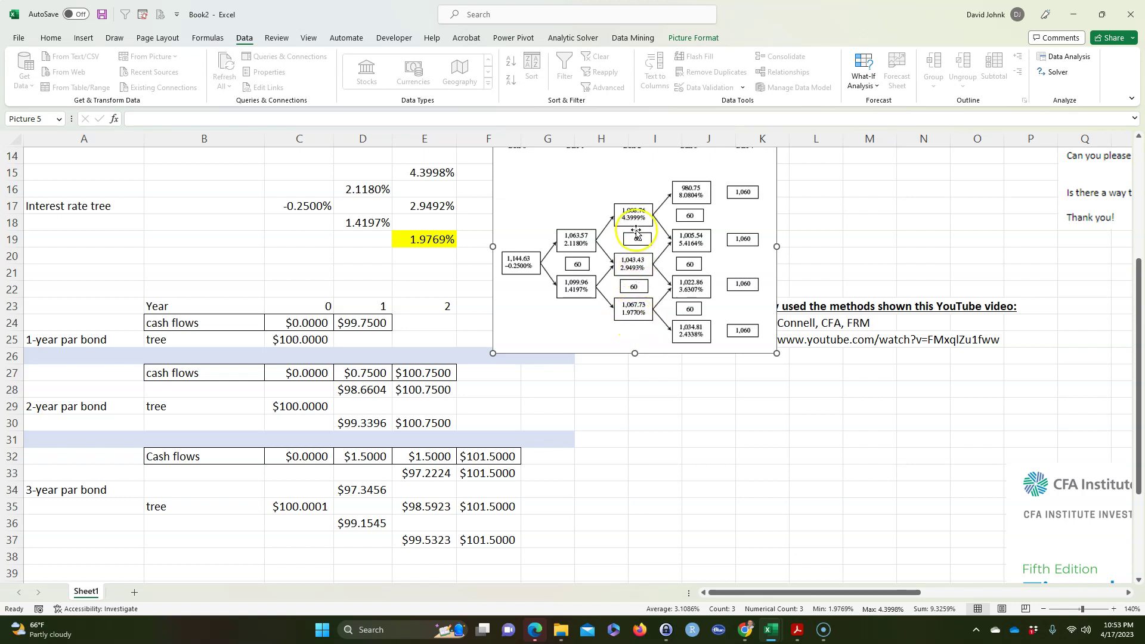
click(303, 509)
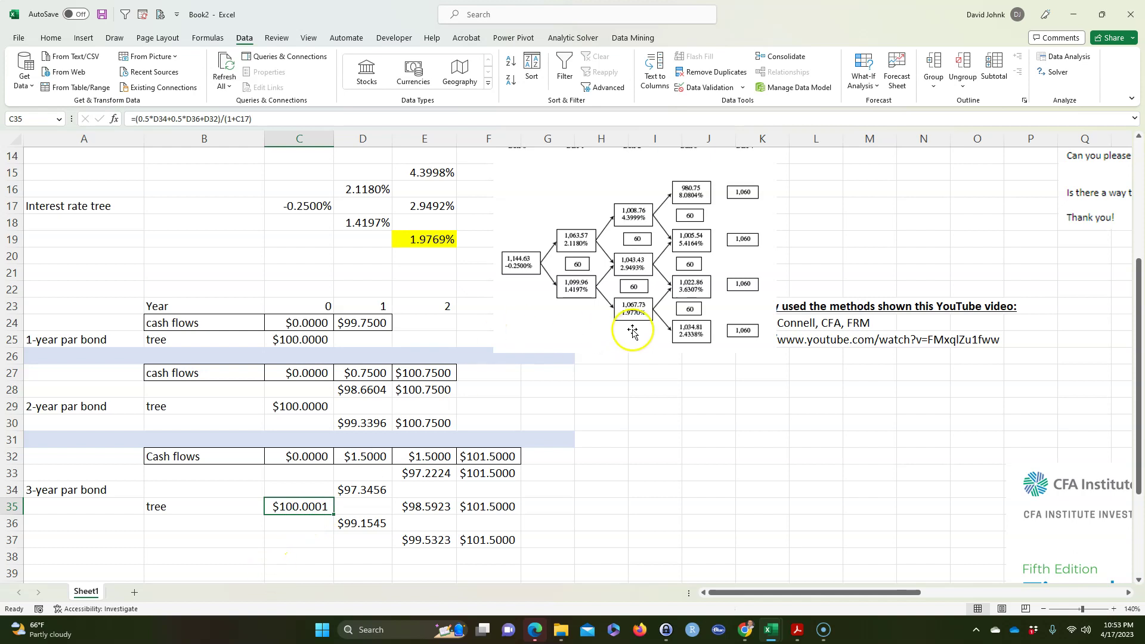
drag(627, 320, 825, 514)
- Tighten Solver's constraint precision and re-solve for C35 equal to 100 by changing E19, keeping the solution
click(312, 506)
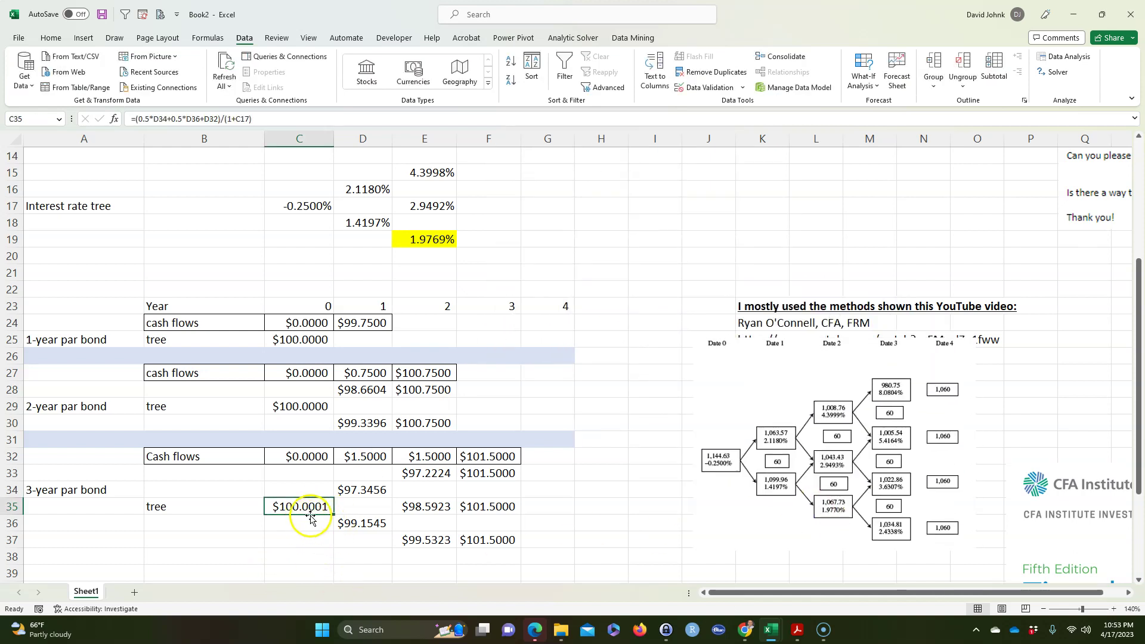
click(1054, 72)
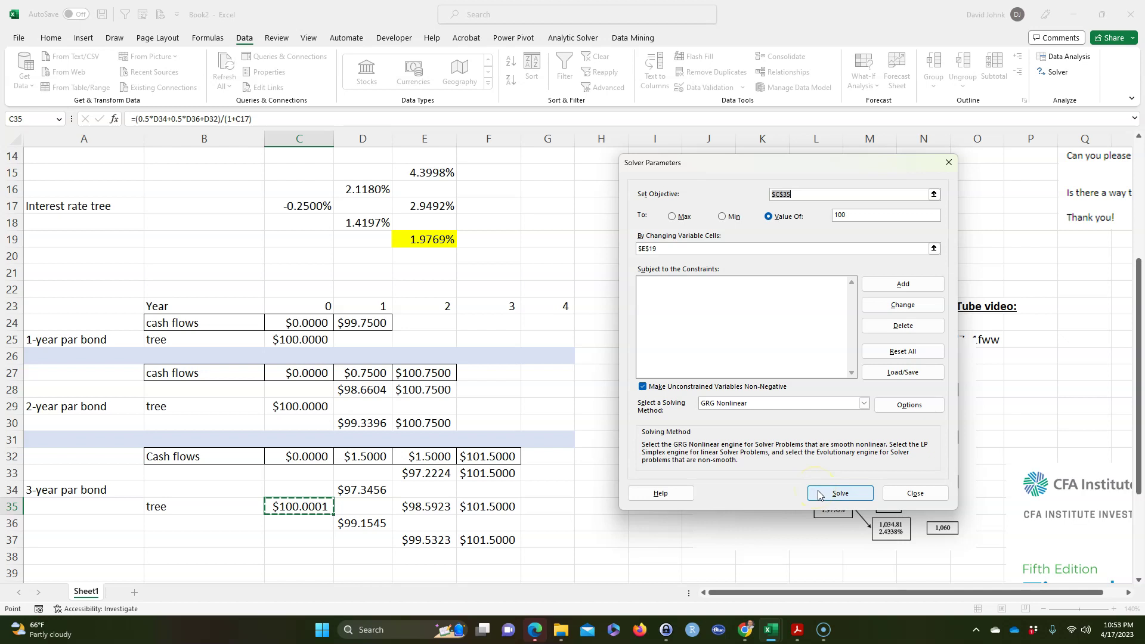
click(906, 398)
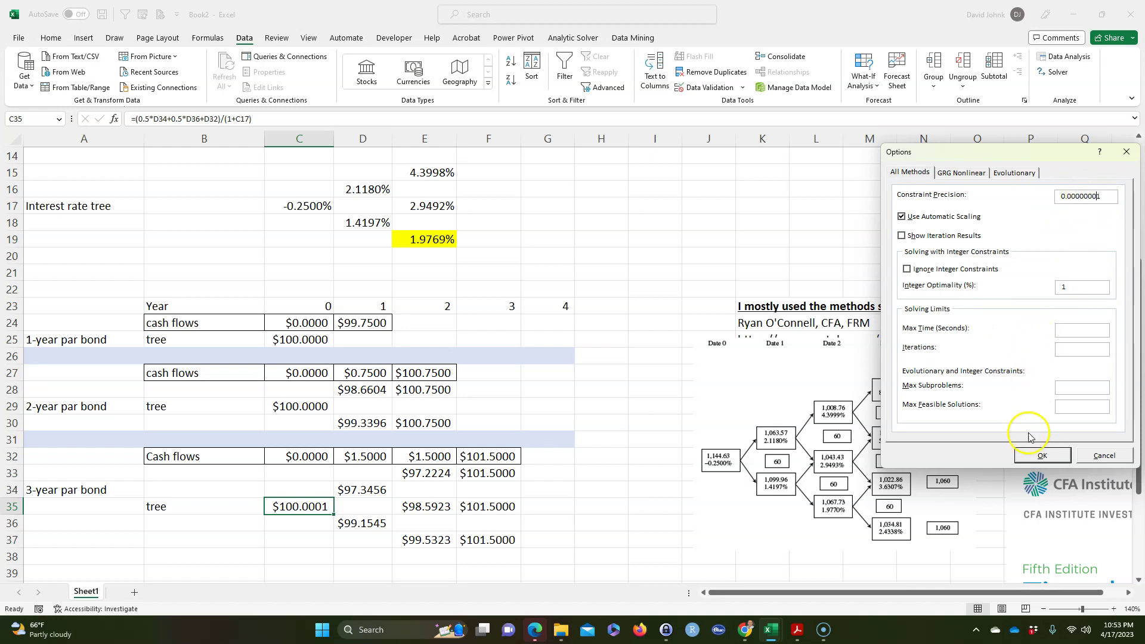
click(1037, 456)
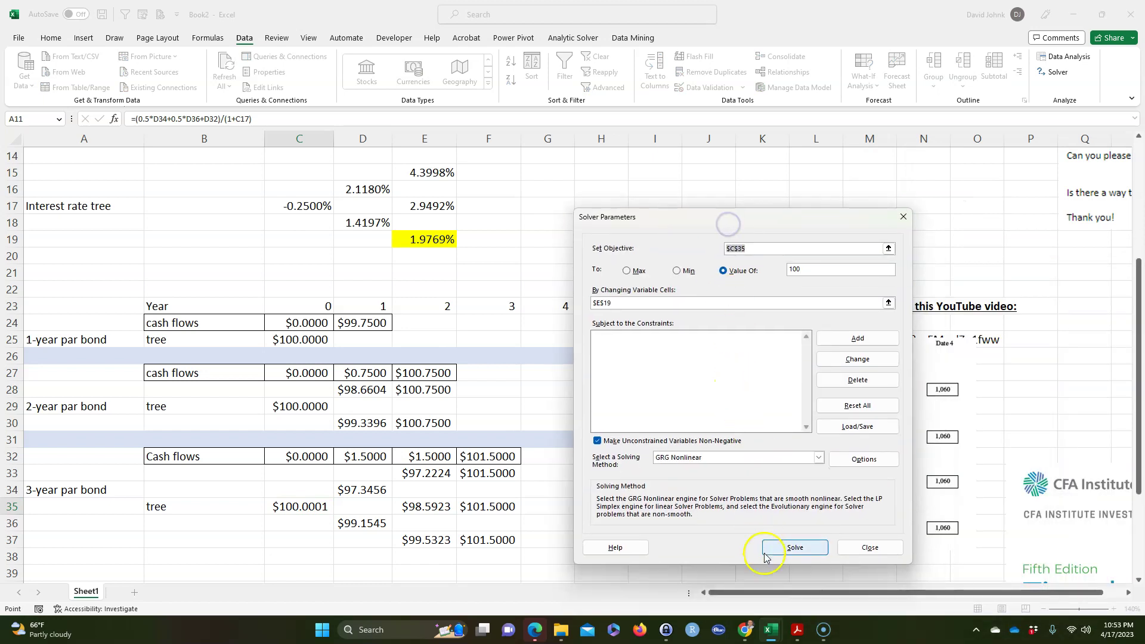
click(783, 549)
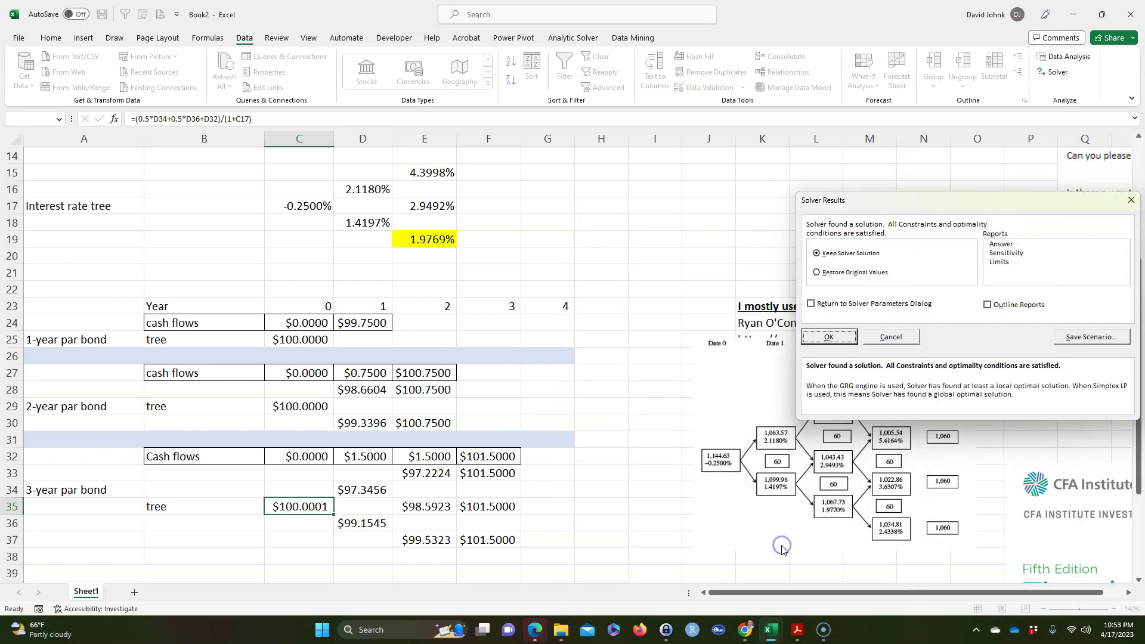
click(830, 336)
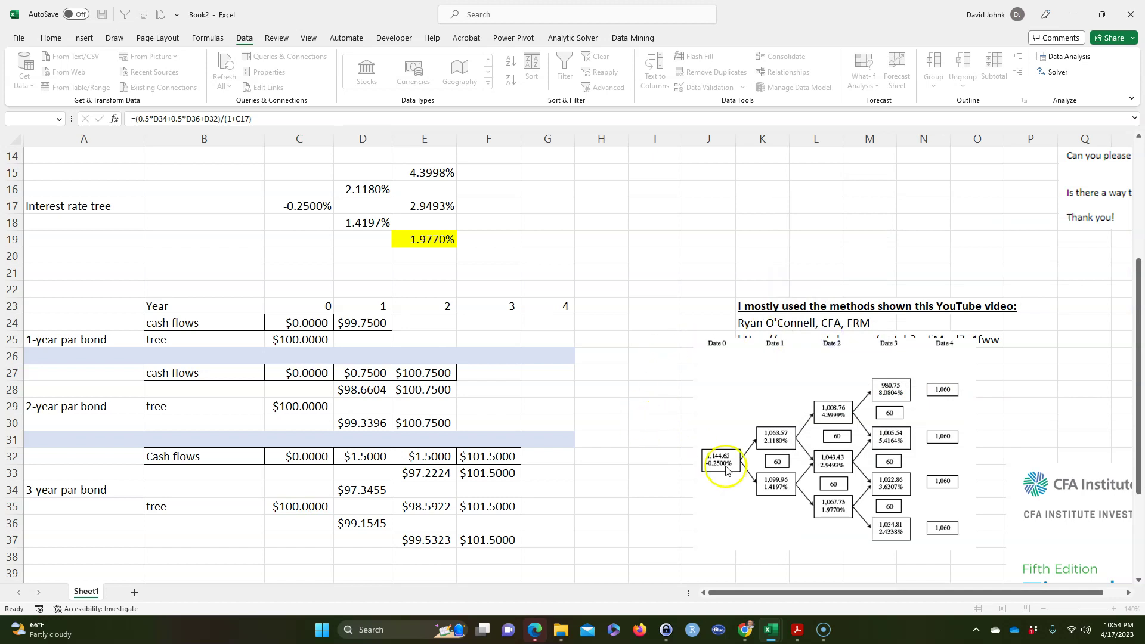
- Compare the reference binomial tree picture with the interest rate tree side by side, and place the picture below the video link
scroll(578, 253, up, 2)
drag(751, 461, 627, 247)
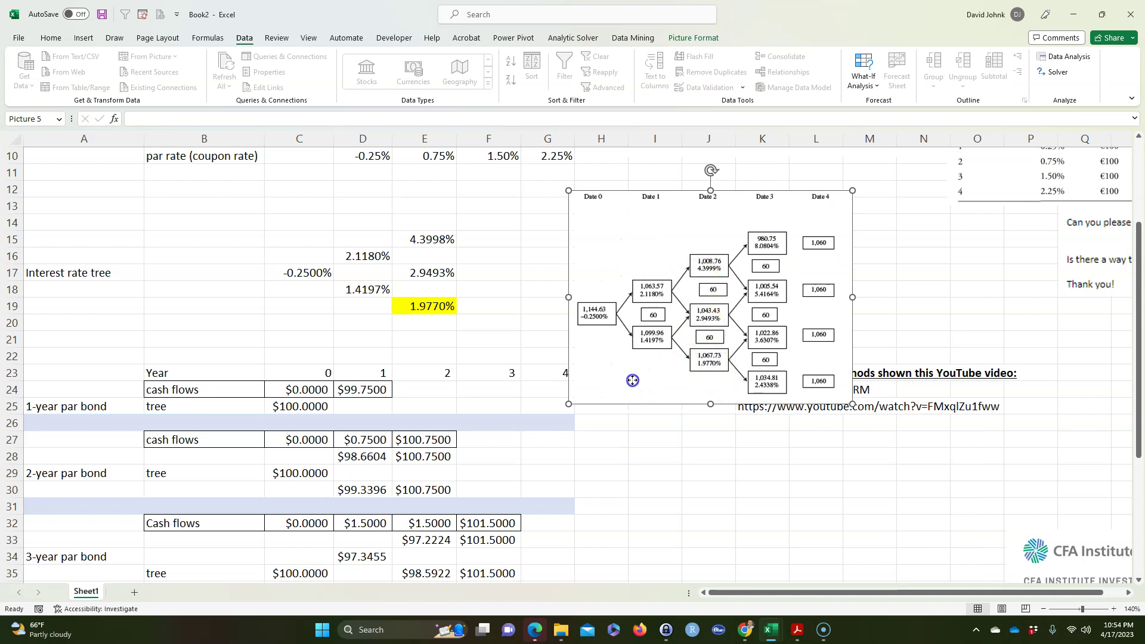
drag(631, 379, 805, 476)
scroll(606, 455, down, 2)
drag(749, 378, 734, 506)
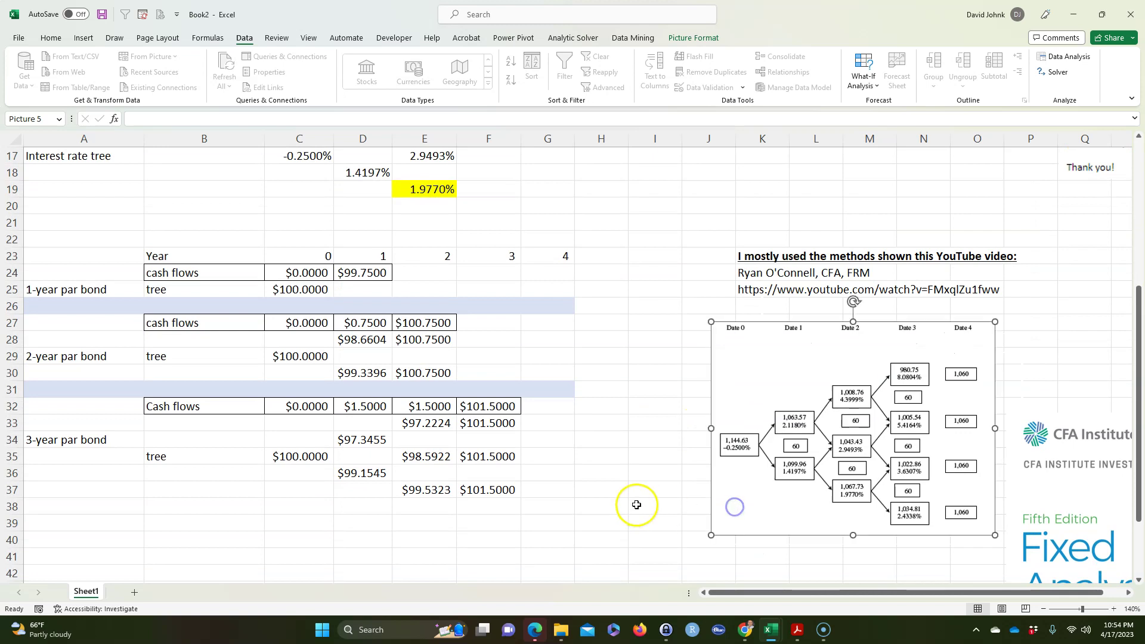
scroll(597, 478, down, 1)
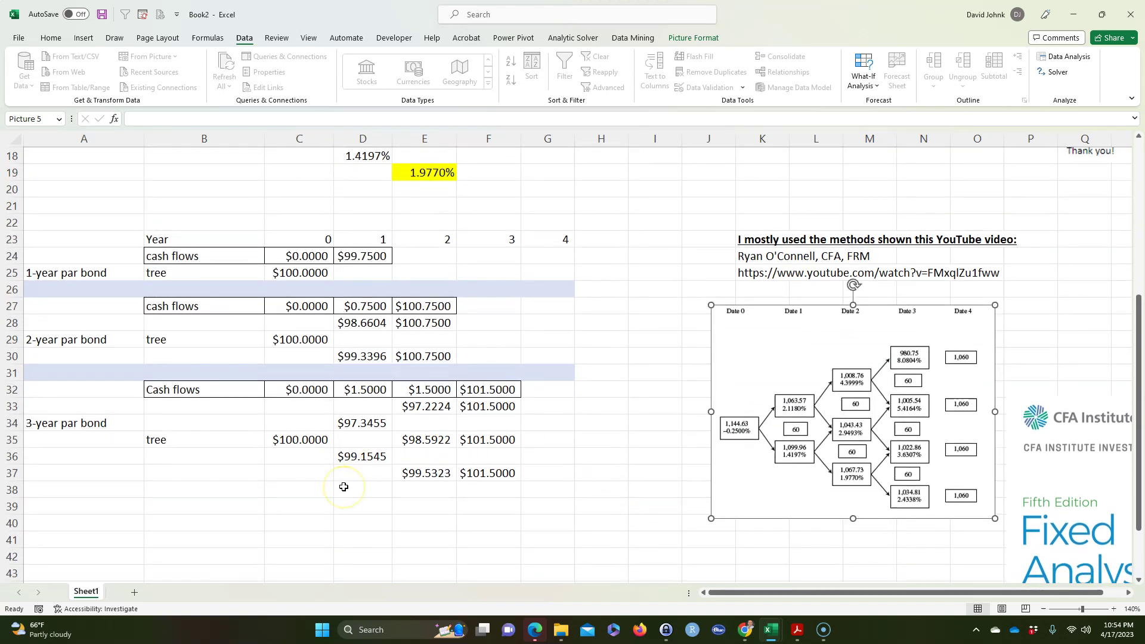
- Remove the yellow highlight from the year 2 rate in E19 by applying the format of E17 to it
scroll(344, 487, up, 5)
click(421, 255)
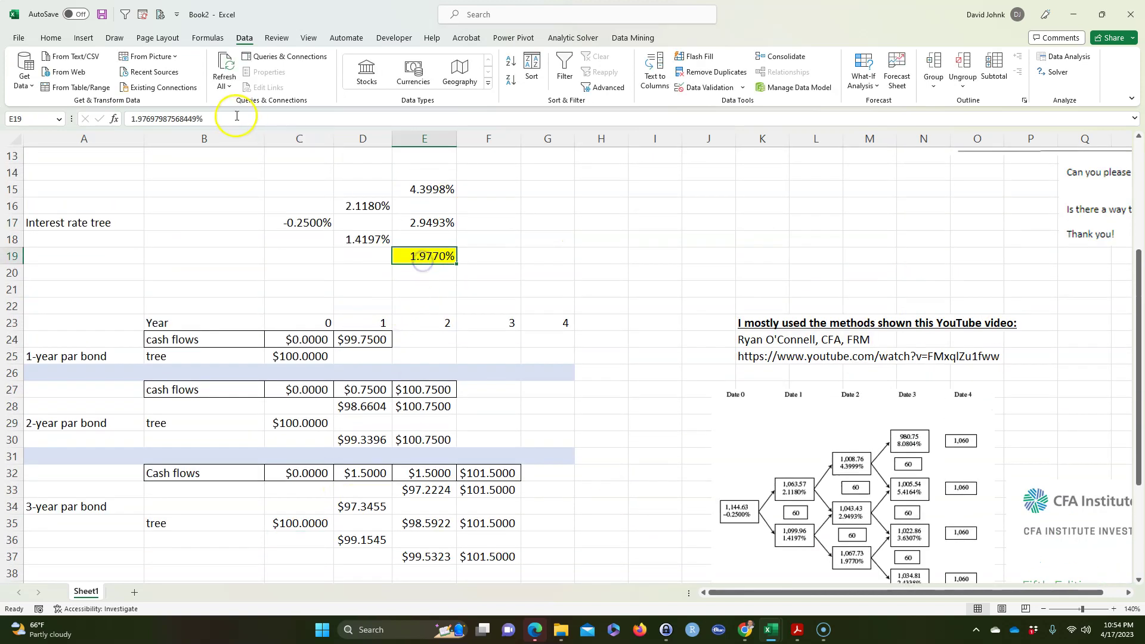
click(424, 223)
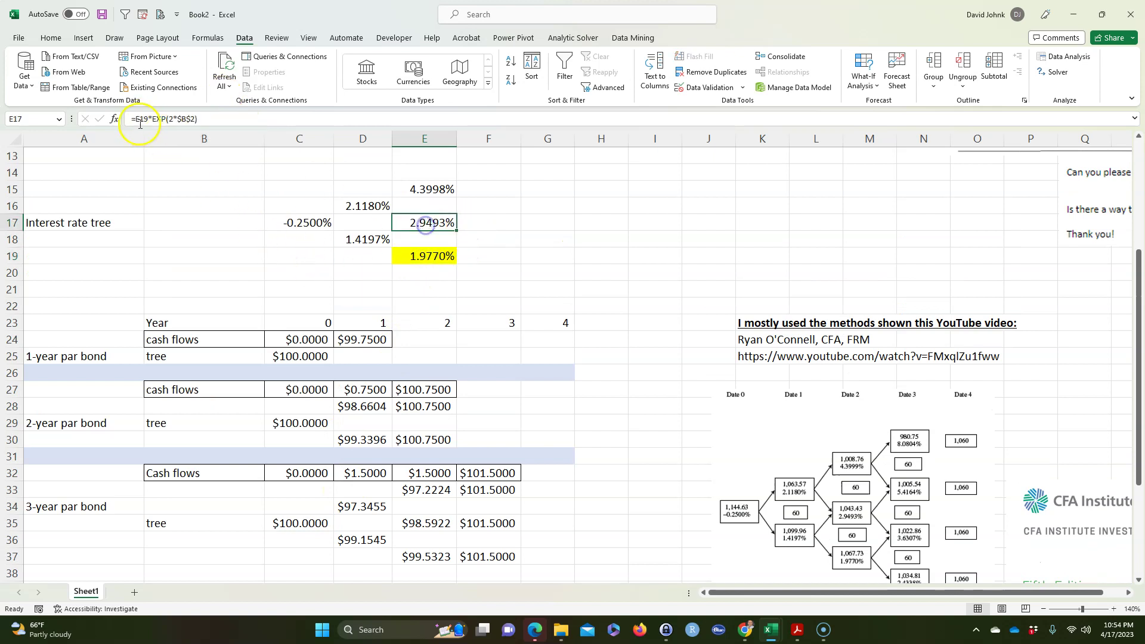
click(50, 39)
click(101, 87)
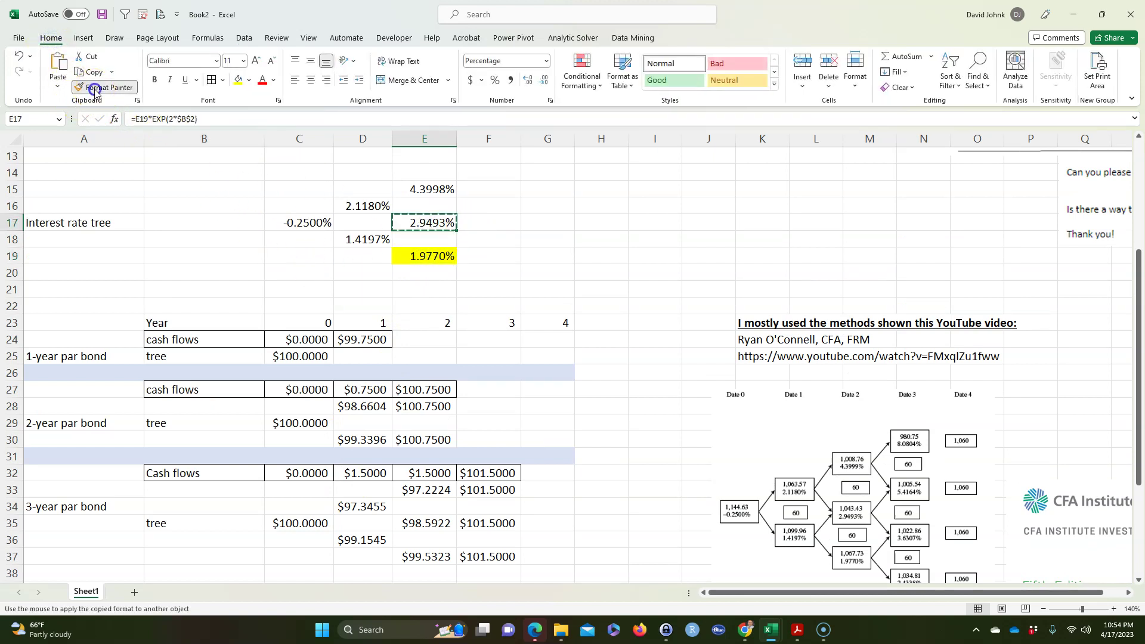
click(427, 254)
scroll(442, 284, up, 1)
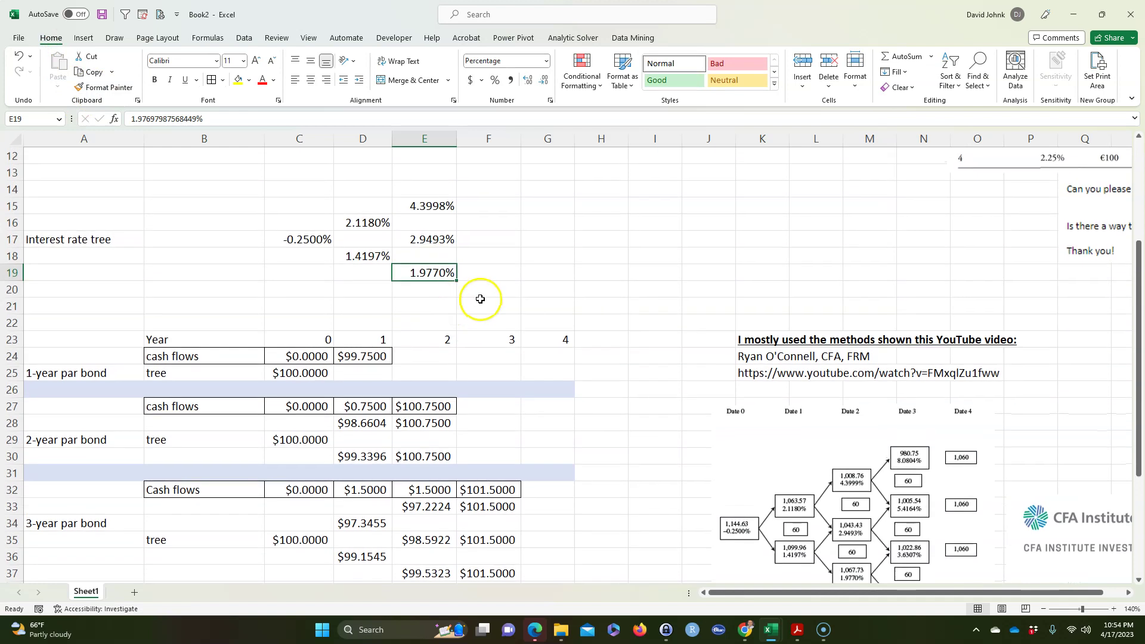
- Enter 2.5% in F20 as the initial guess for the lowest year 3 rate of the interest rate tree
click(486, 291)
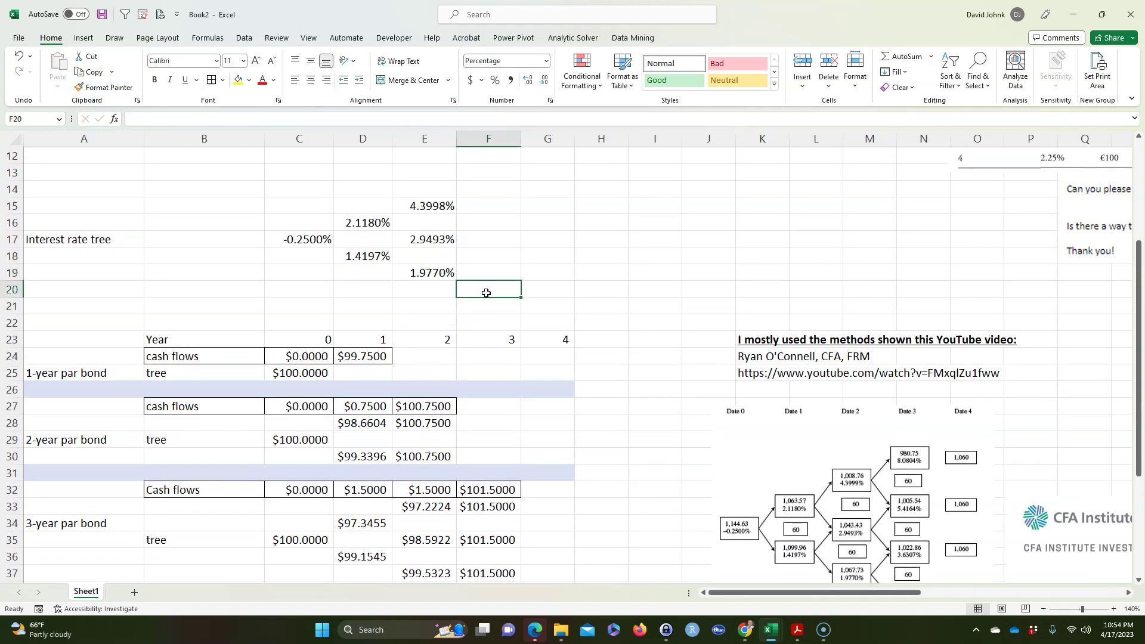
text(2.)
key(Return)
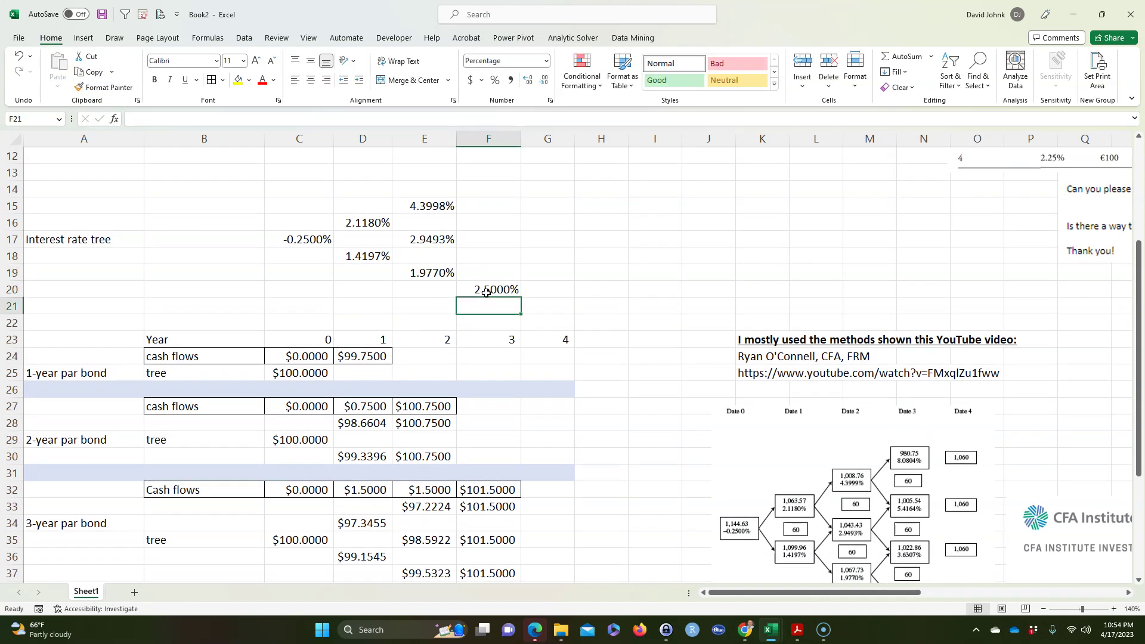
- Copy the up-state rate formula from E17 into F18, F16 and F14, and check the references in F18
scroll(486, 292, up, 1)
click(433, 290)
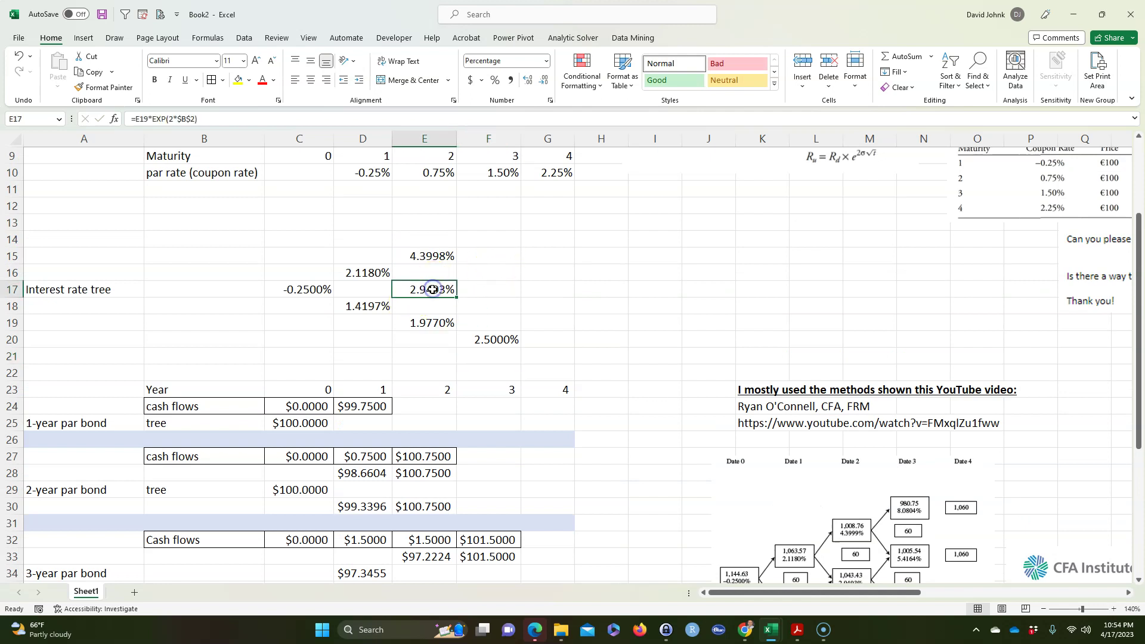
key(ctrl+c)
click(471, 301)
key(ctrl+v)
click(484, 272)
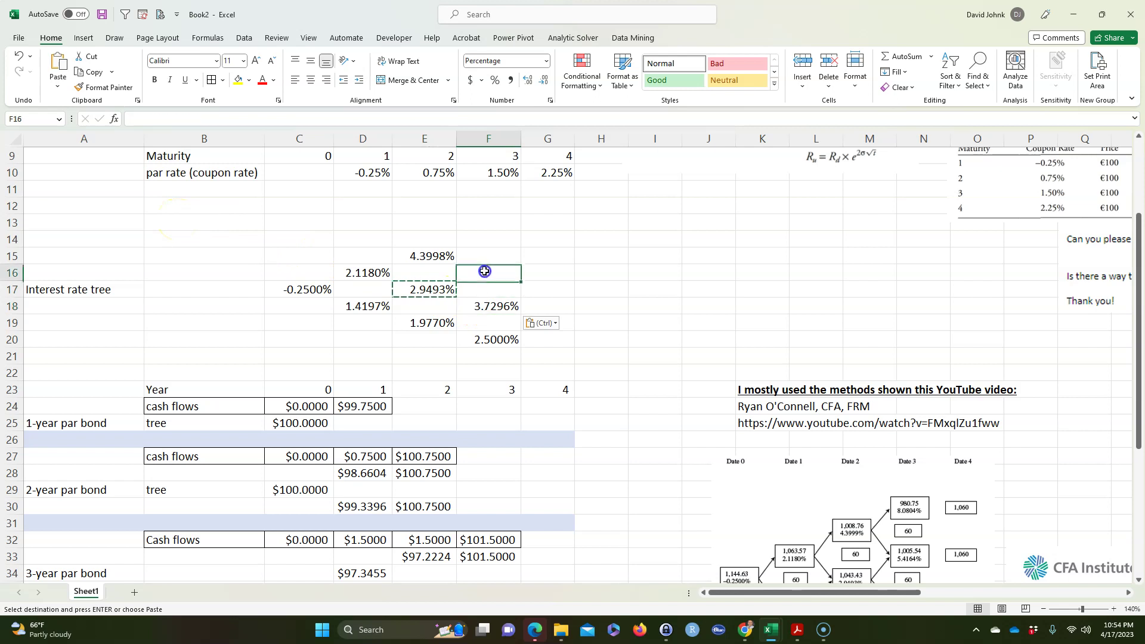
key(ctrl+v)
click(486, 239)
key(ctrl+v)
key(Escape)
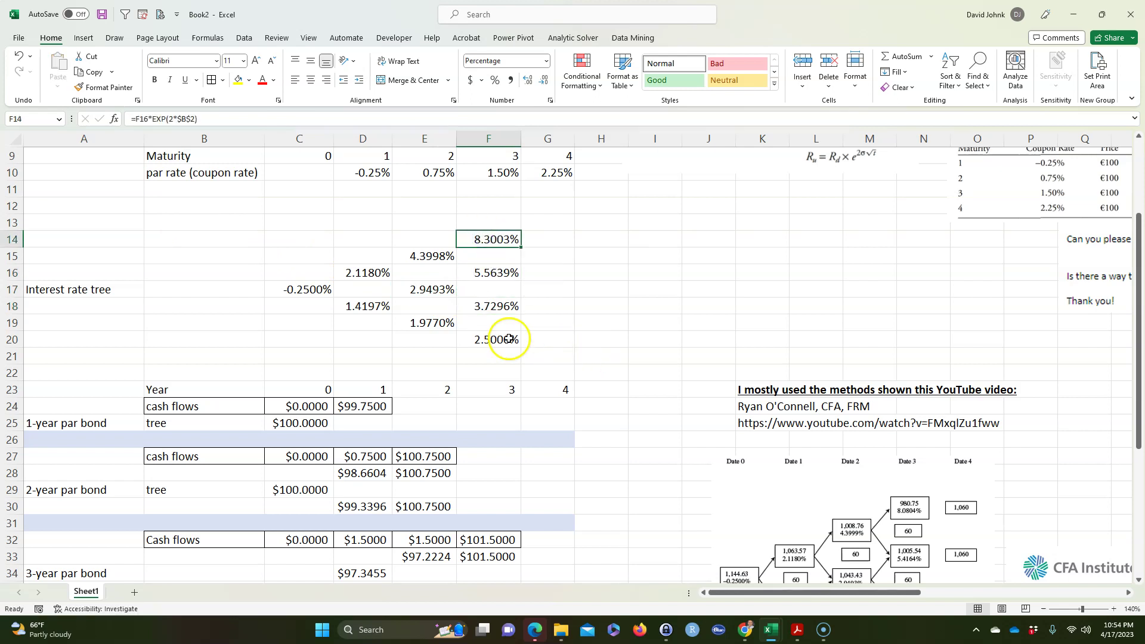
double_click(493, 308)
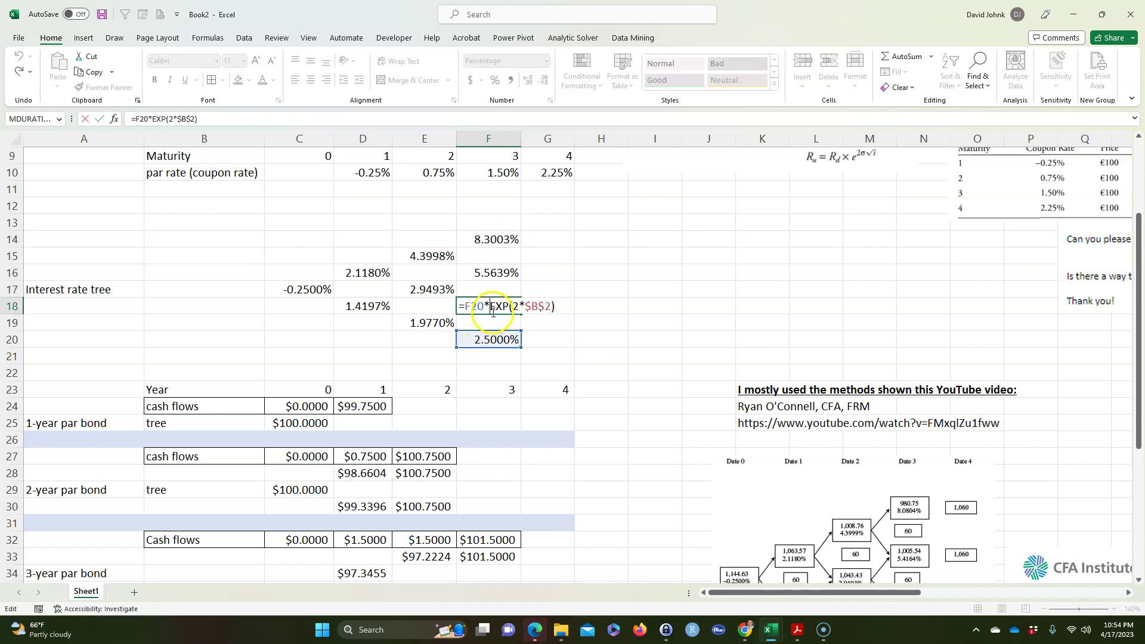
key(Escape)
- Highlight the year 3 guess rate in F20 with yellow fill
key(Down)
key(Down)
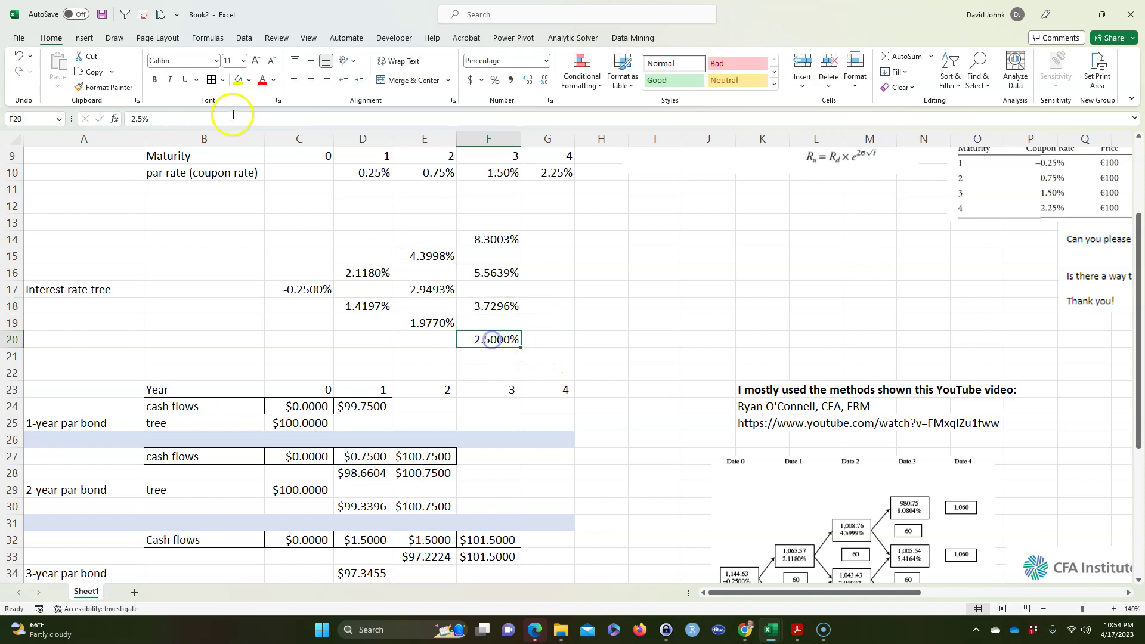
click(238, 79)
click(599, 336)
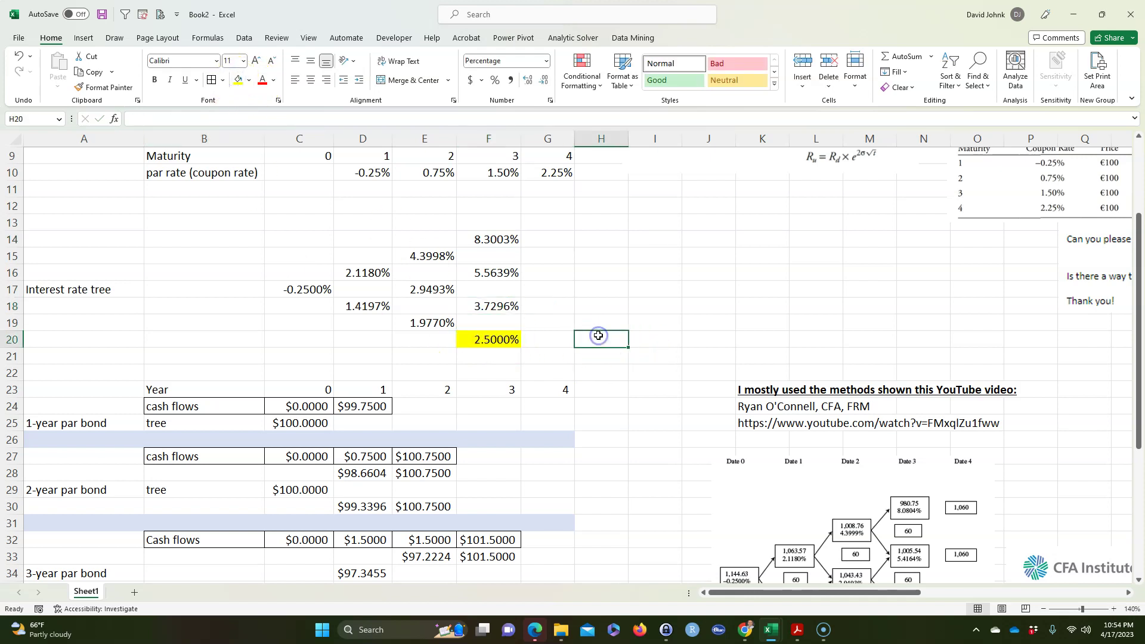
- Copy the shaded divider row A31:G31 to row 38, below the 3-year par bond section
scroll(599, 335, down, 5)
drag(75, 274, 560, 274)
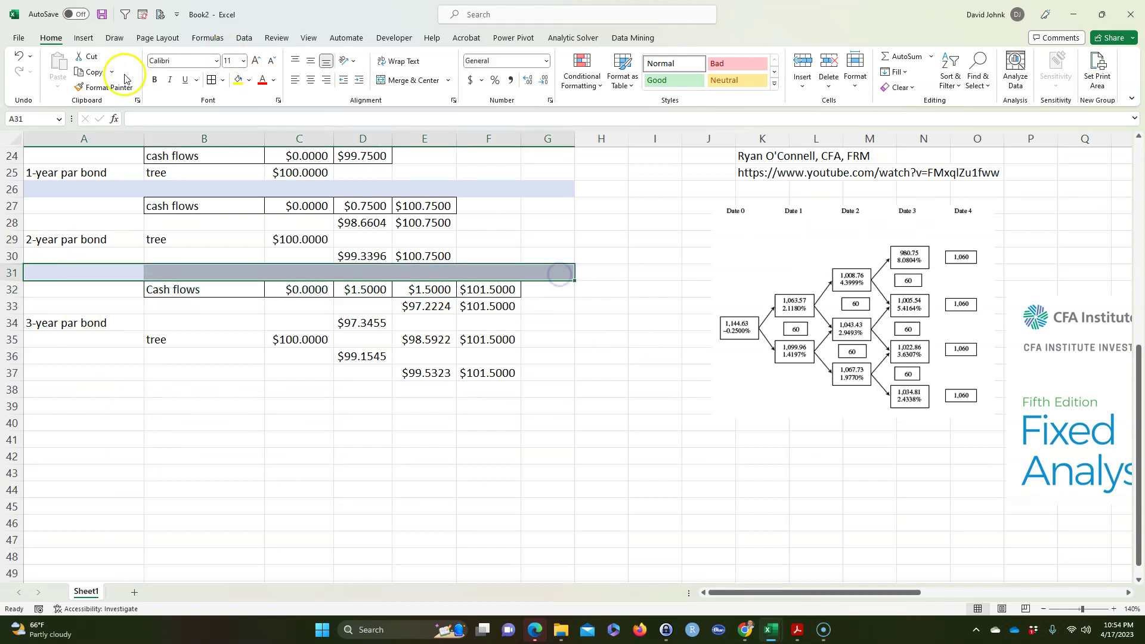
click(94, 72)
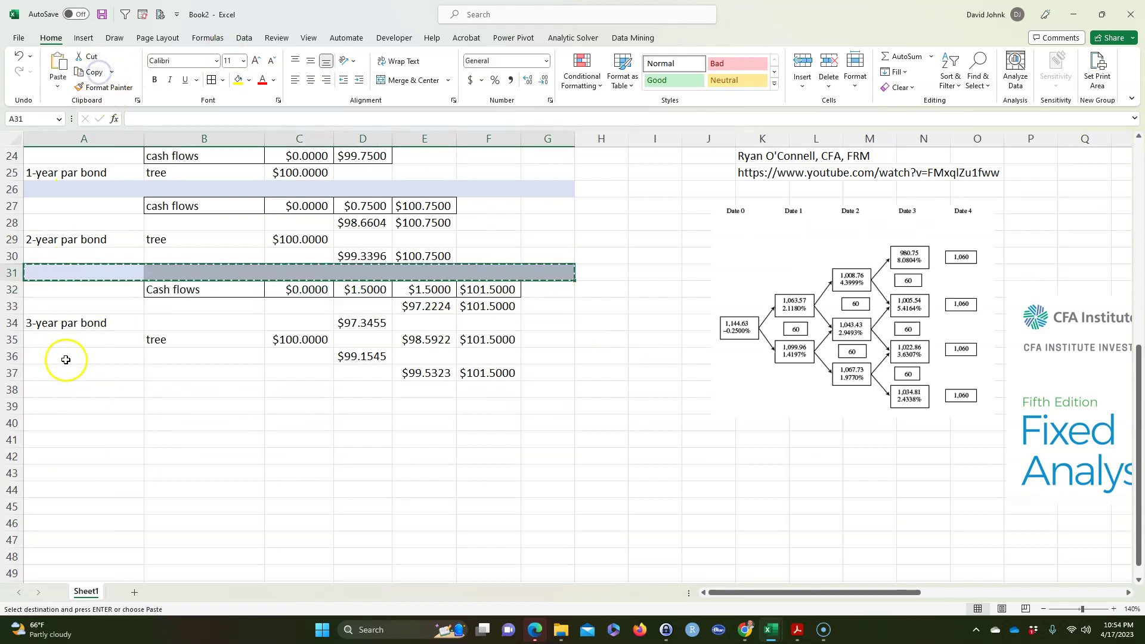
click(61, 386)
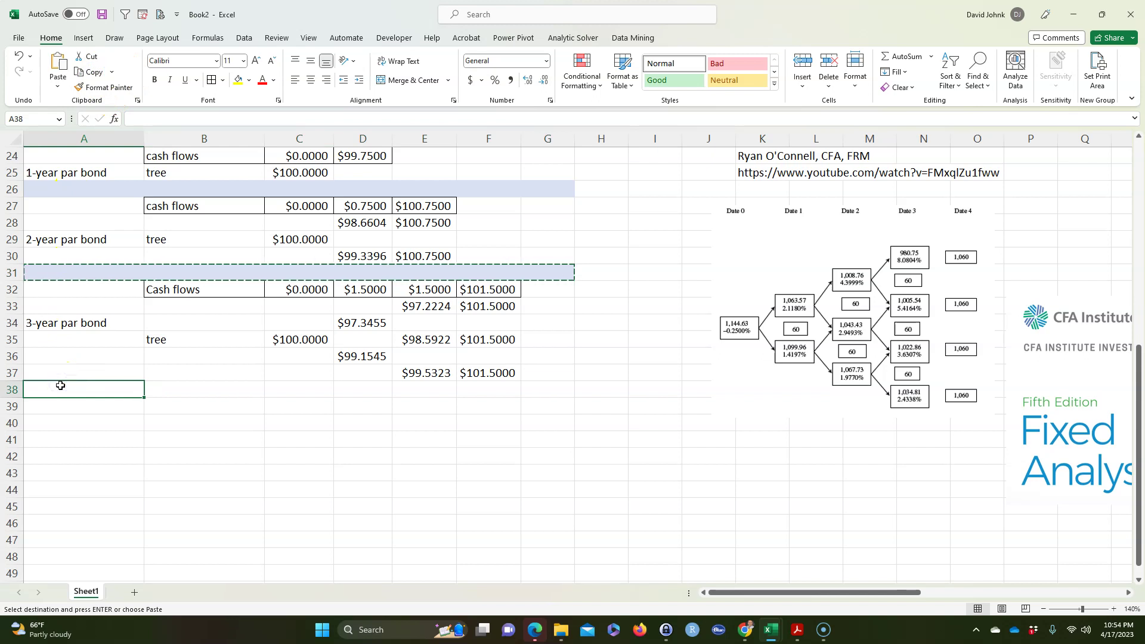
key(ctrl+v)
- Label the new section with "4-year bond" in A42 and "cash flows" in B39
click(85, 453)
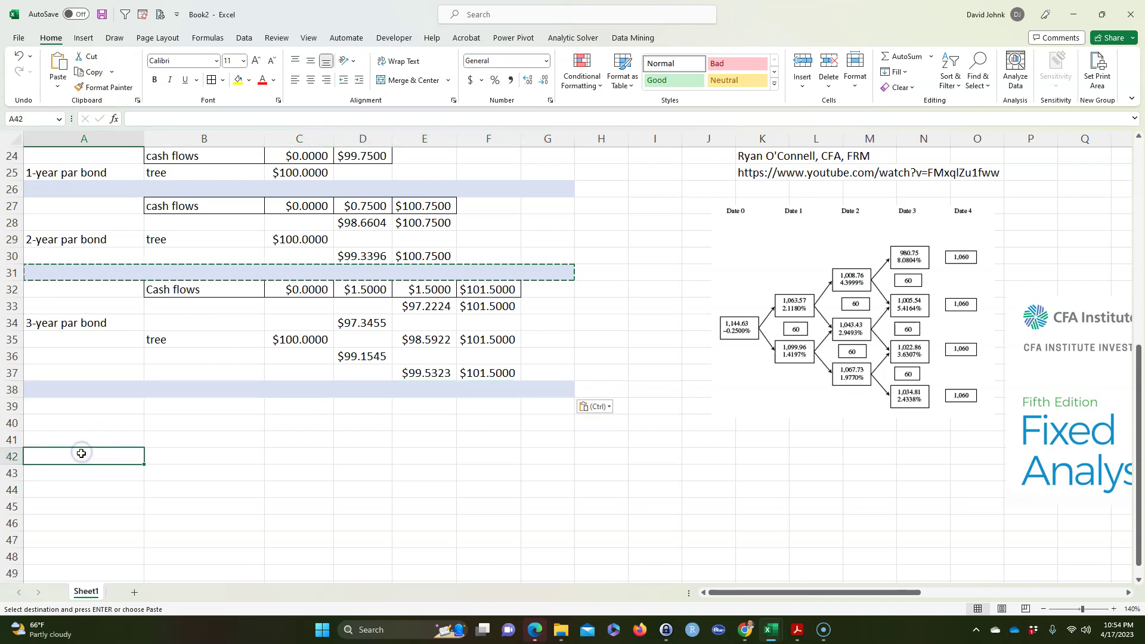
text(4-year bond)
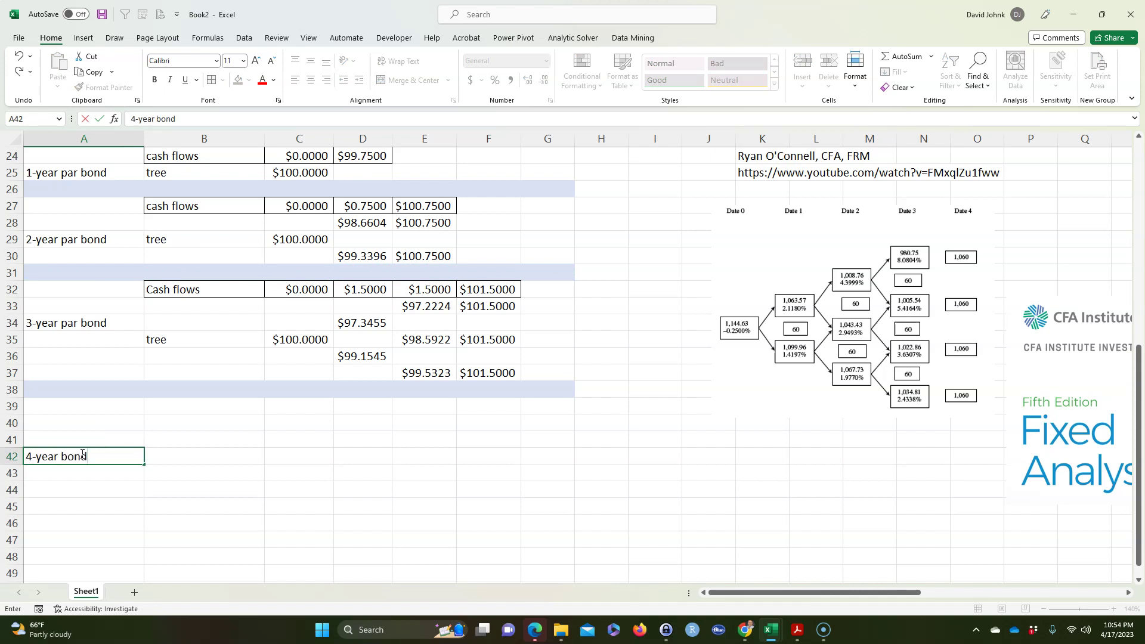
key(Return)
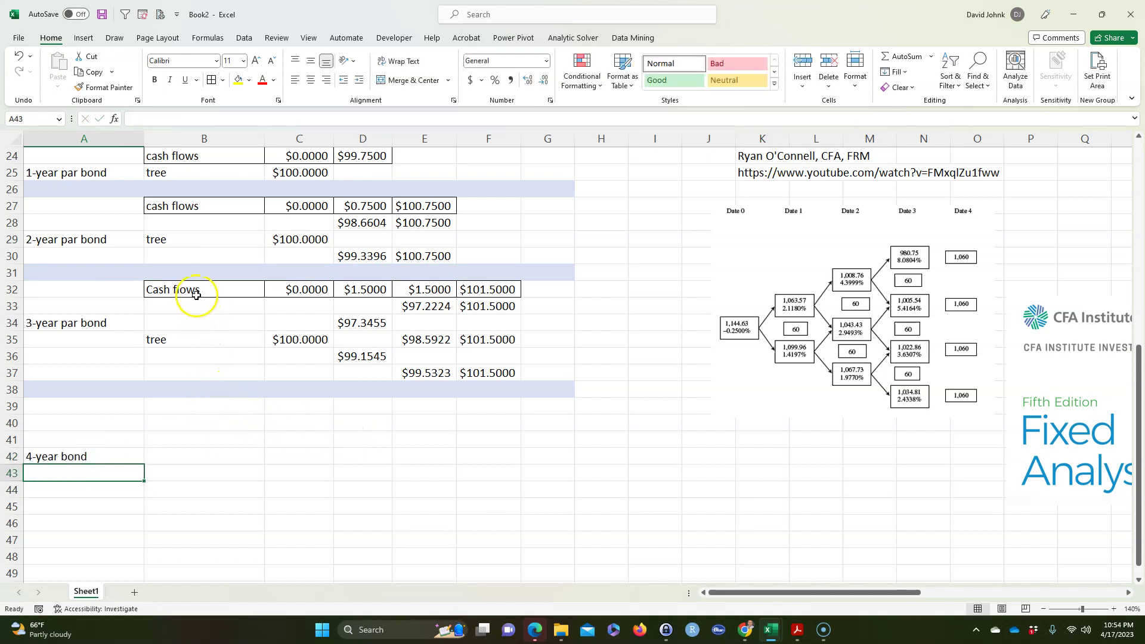
click(186, 406)
text(cash)
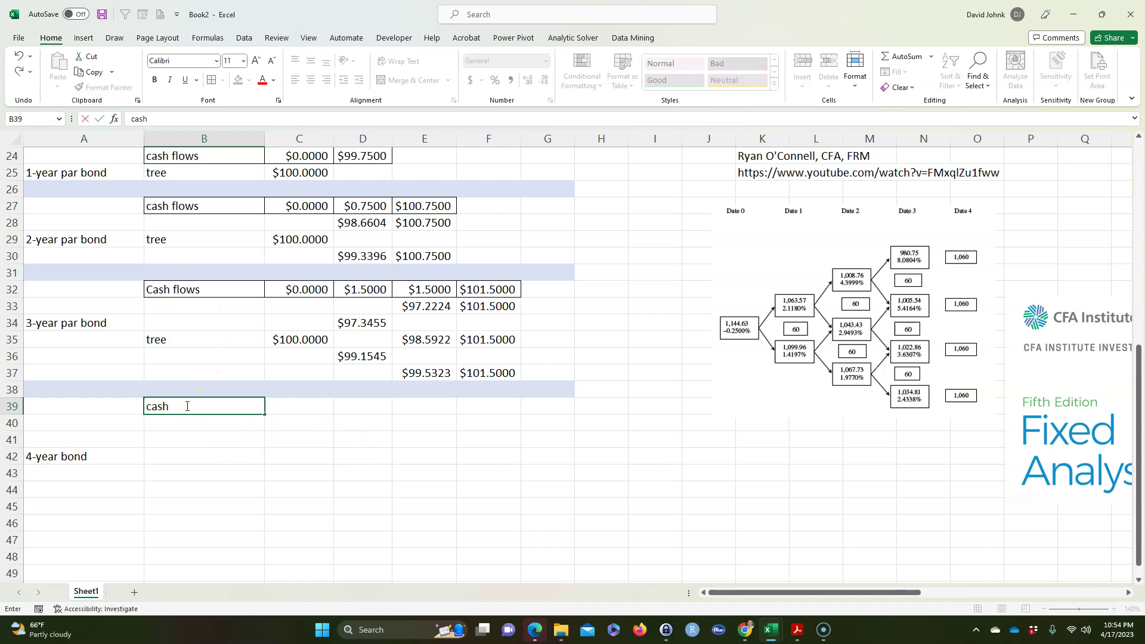
text( flows)
key(Return)
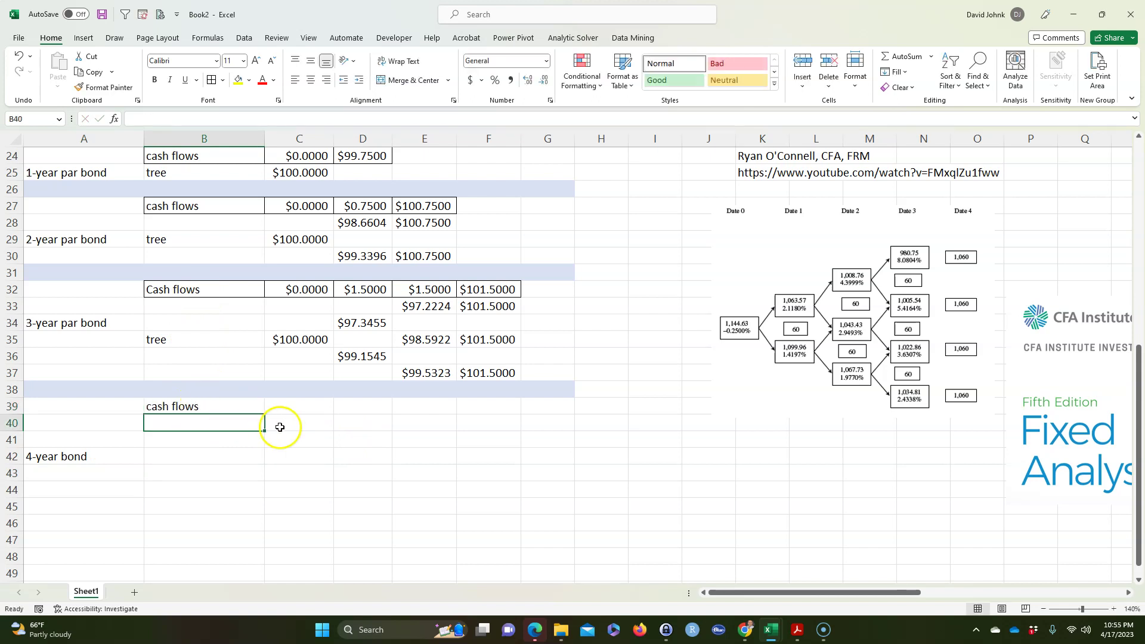
- Enter $0 as the 4-year bond's year 0 cash flow in C39
click(298, 412)
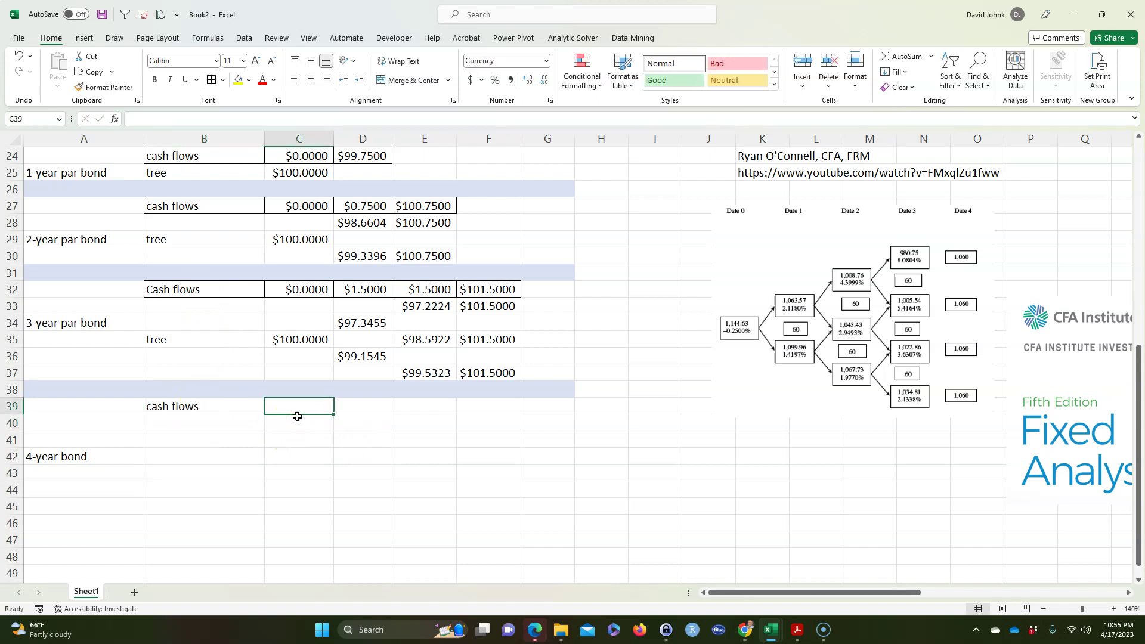
text($0)
key(Tab)
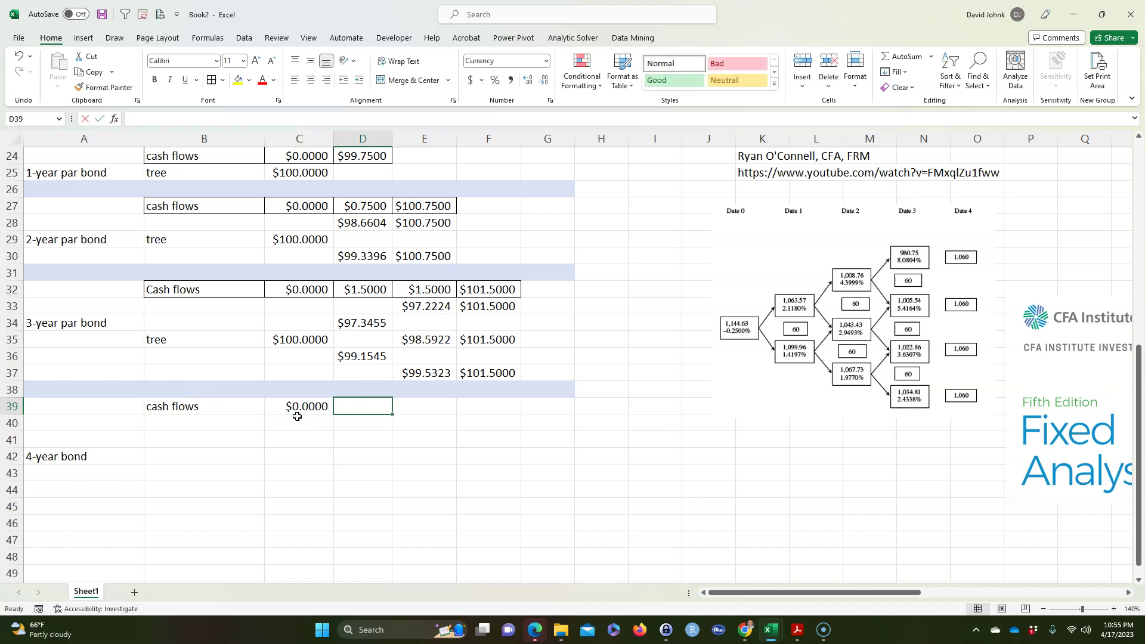
- Enter the 4-year bond's coupon in D39 as =$G$10*$B$3 and fill it across to G39
text(=)
scroll(409, 322, up, 6)
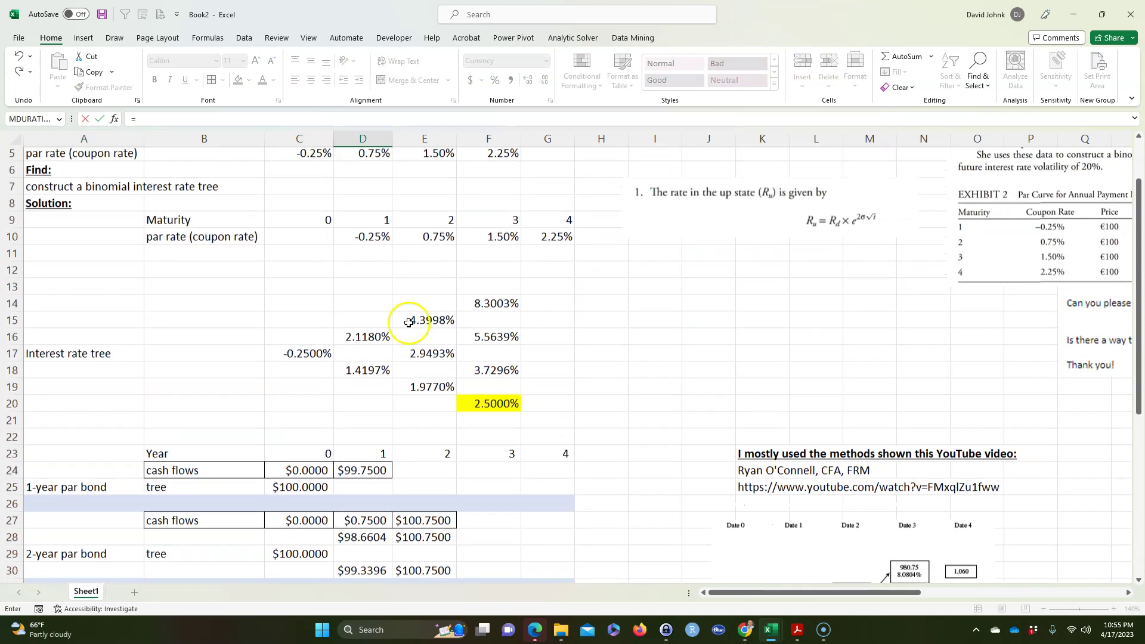
click(549, 237)
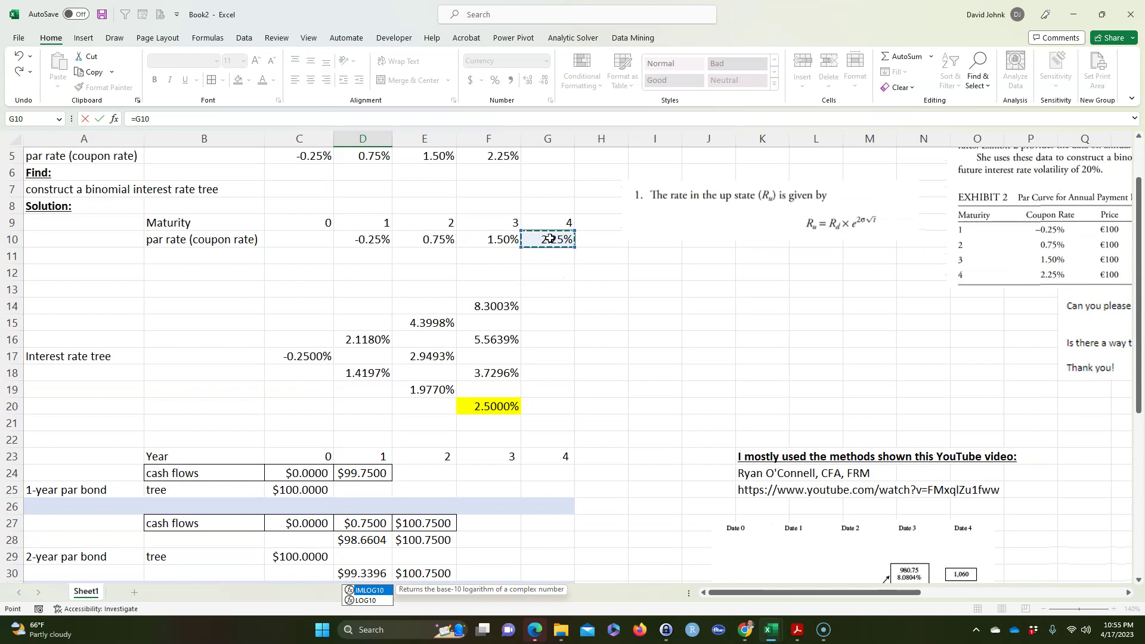
key(F4)
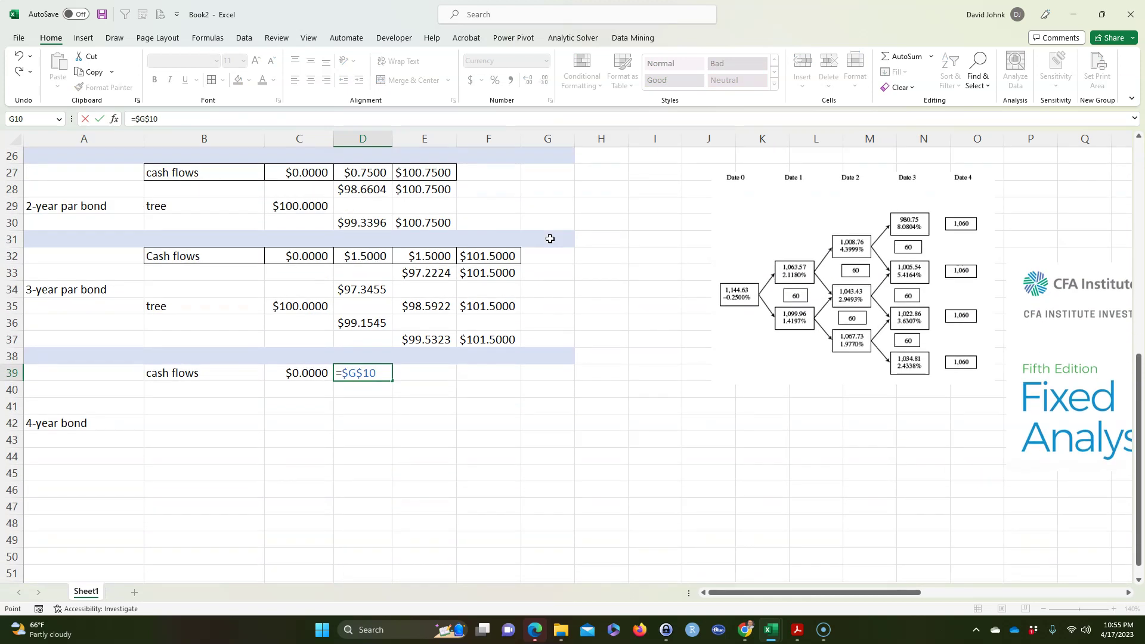
scroll(550, 239, up, 8)
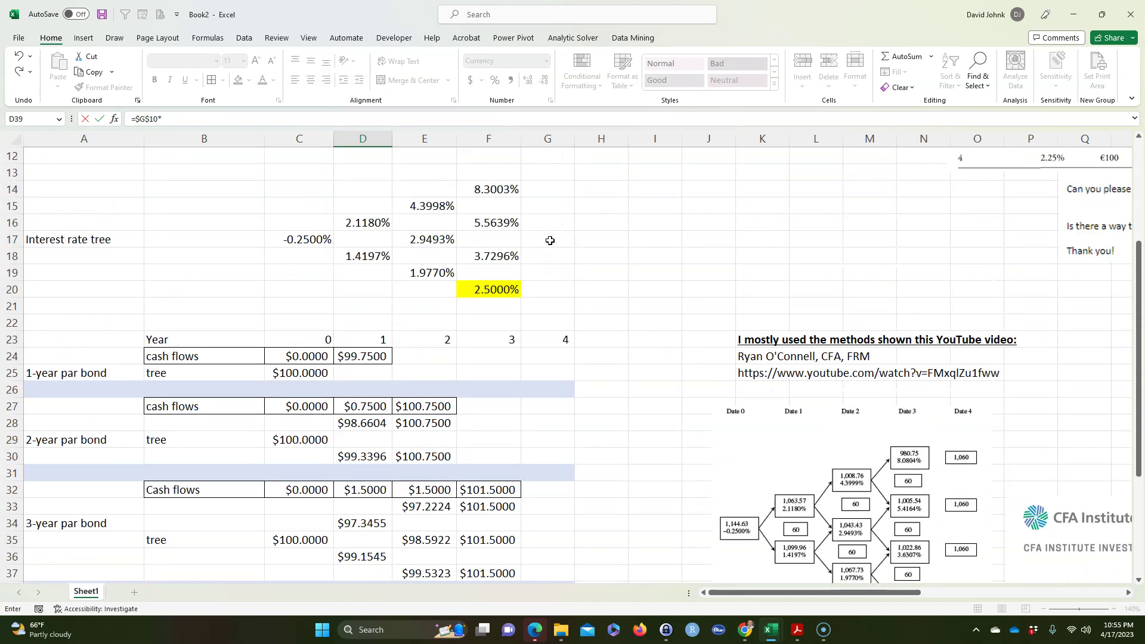
scroll(550, 242, up, 1)
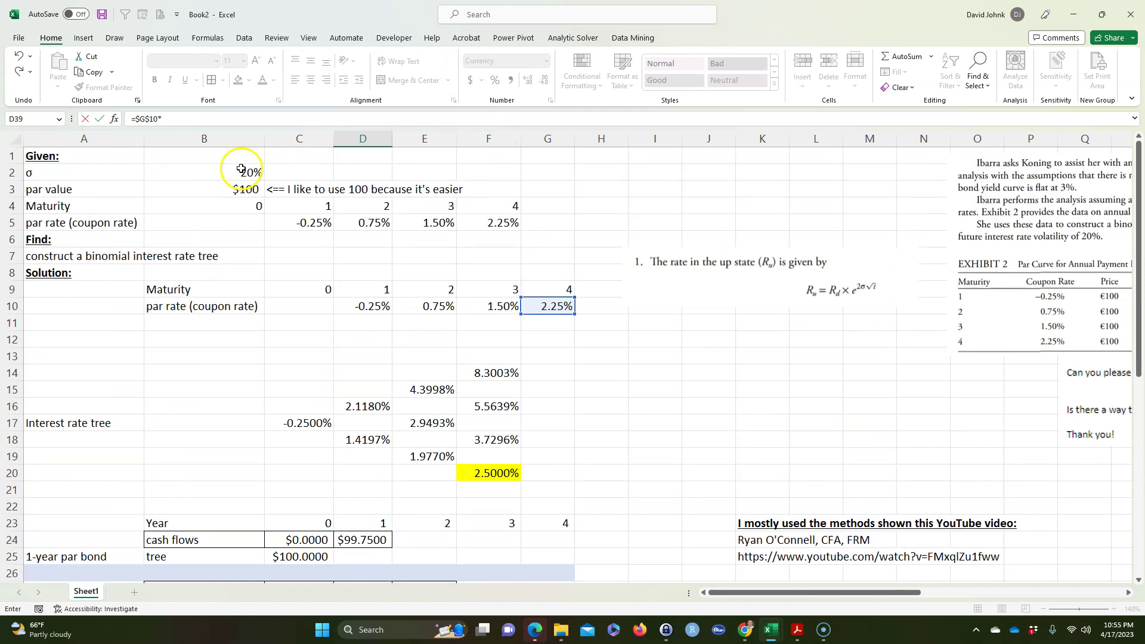
click(250, 190)
key(Return)
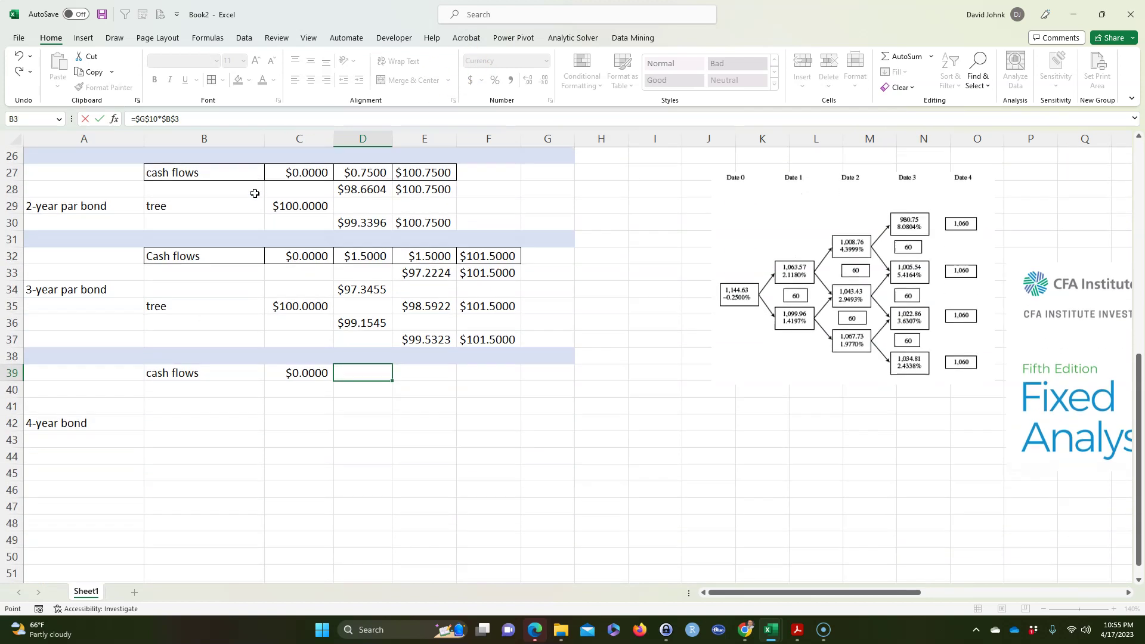
click(362, 374)
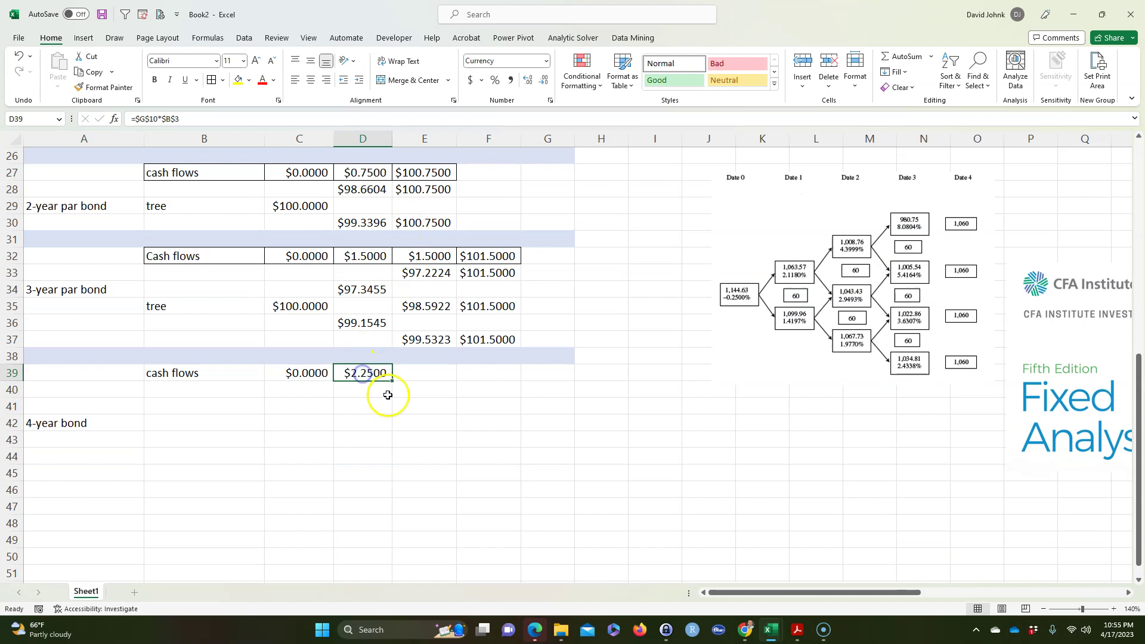
drag(392, 380, 547, 374)
- Add the par value from B3 to the coupon formula for the year 4 cash flow in G39
double_click(546, 374)
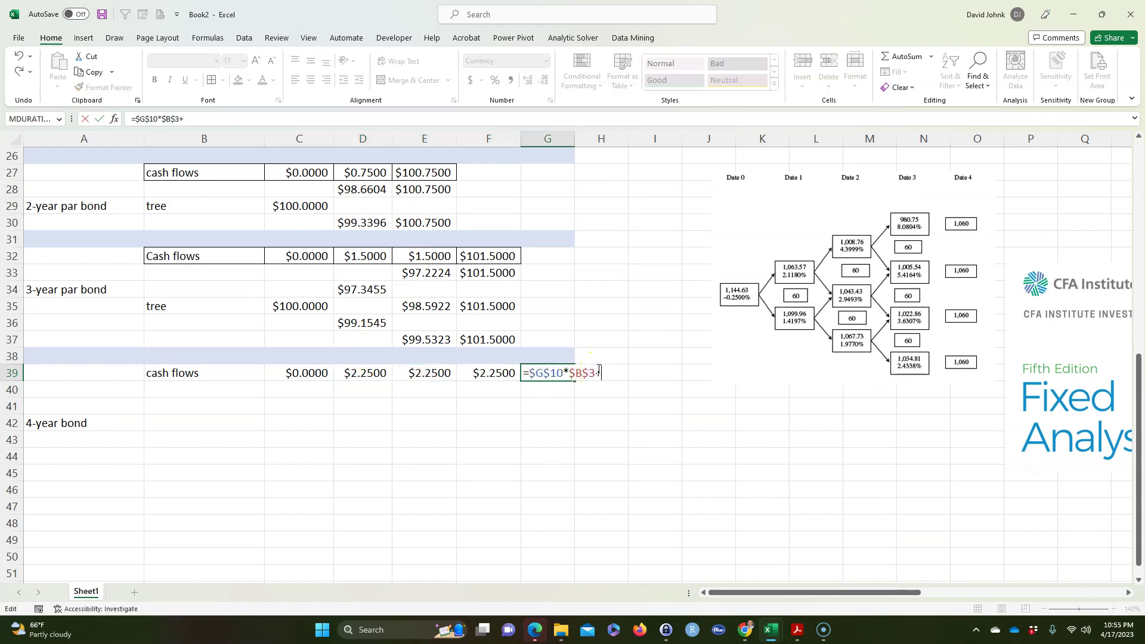
text(+)
scroll(598, 371, up, 8)
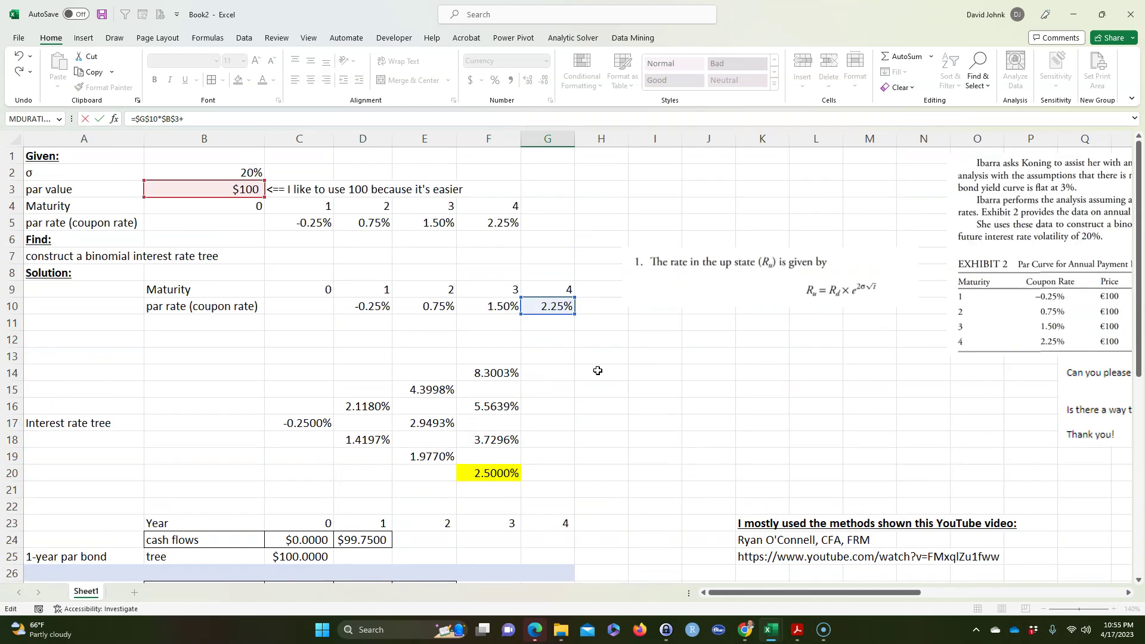
click(236, 187)
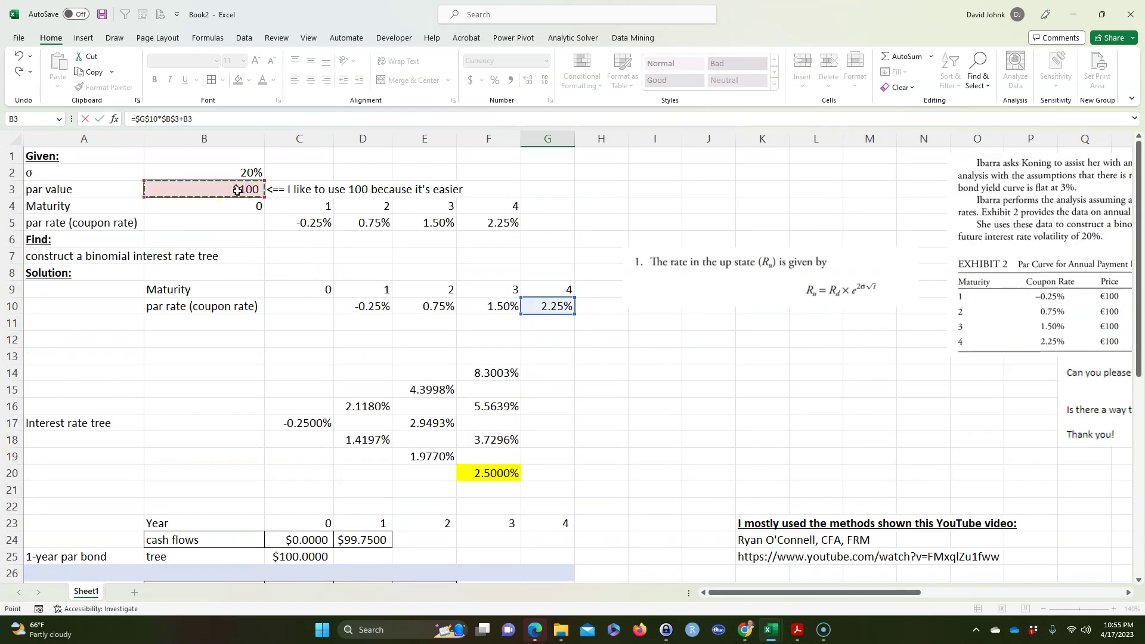
key(Return)
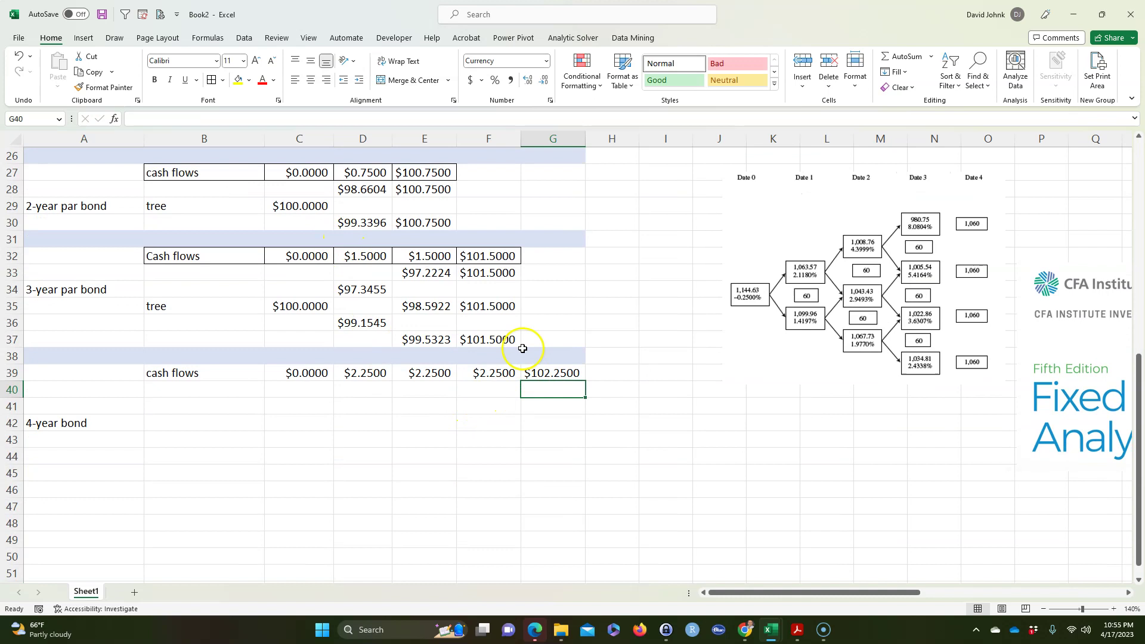
- Copy the year 4 cash flow from G39 into tree nodes G40, G42 and G44
scroll(522, 349, up, 5)
scroll(521, 418, down, 6)
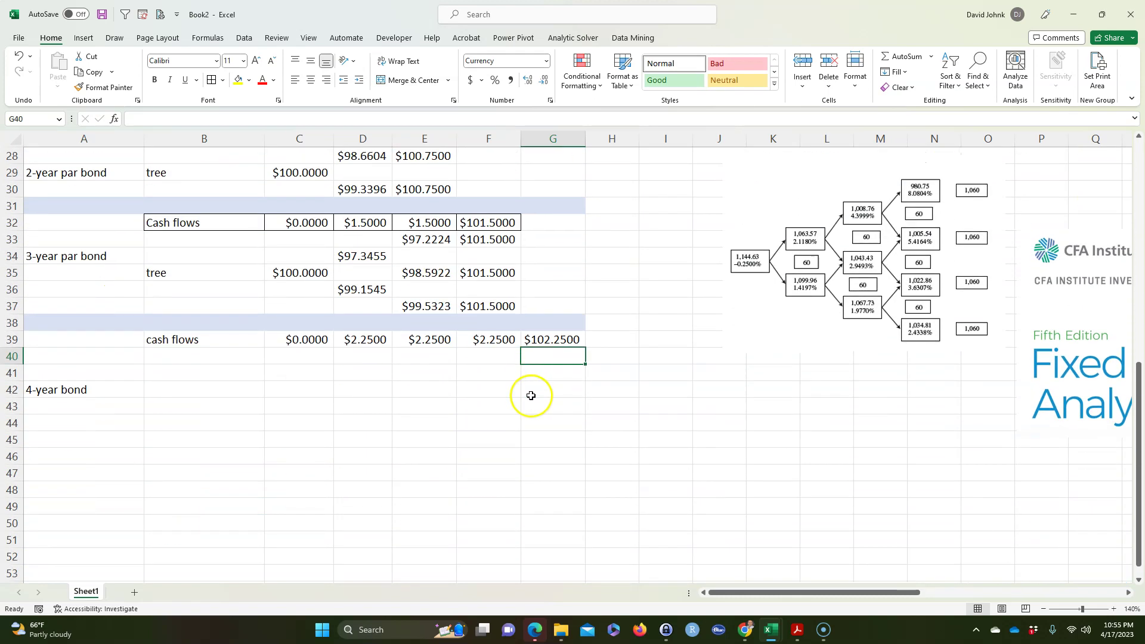
scroll(537, 370, up, 1)
click(547, 355)
key(ctrl+c)
click(552, 376)
key(ctrl+v)
click(545, 407)
key(ctrl+v)
click(542, 440)
key(ctrl+v)
- Copy the year 4 cash flow from G44 into the lowest tree node, G46
click(544, 473)
text(v)
key(Return)
click(544, 477)
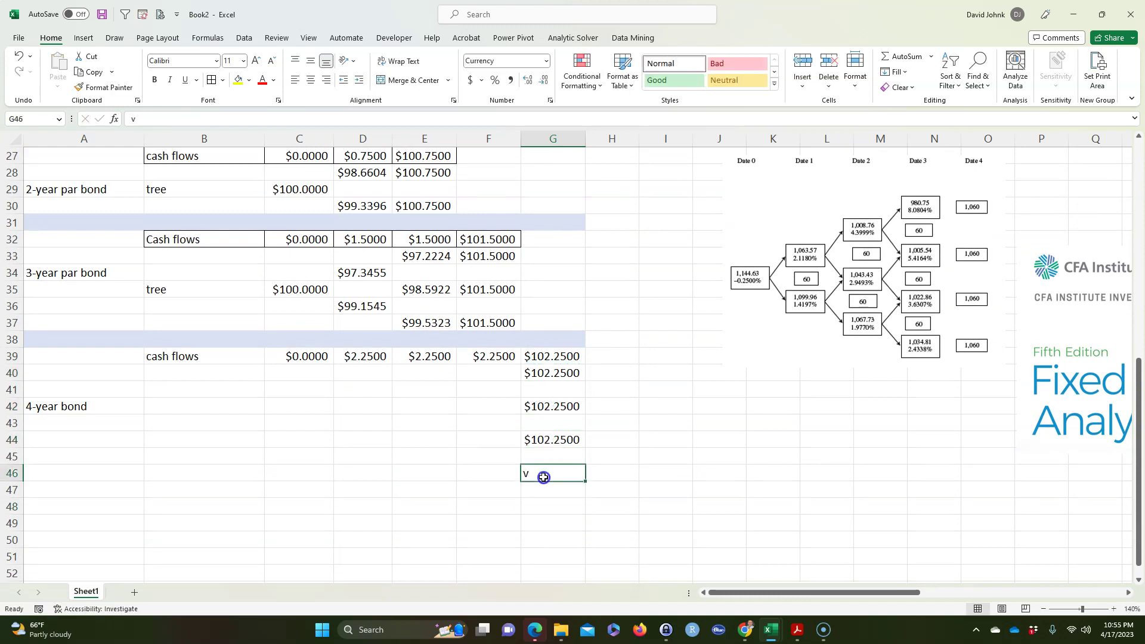
click(547, 438)
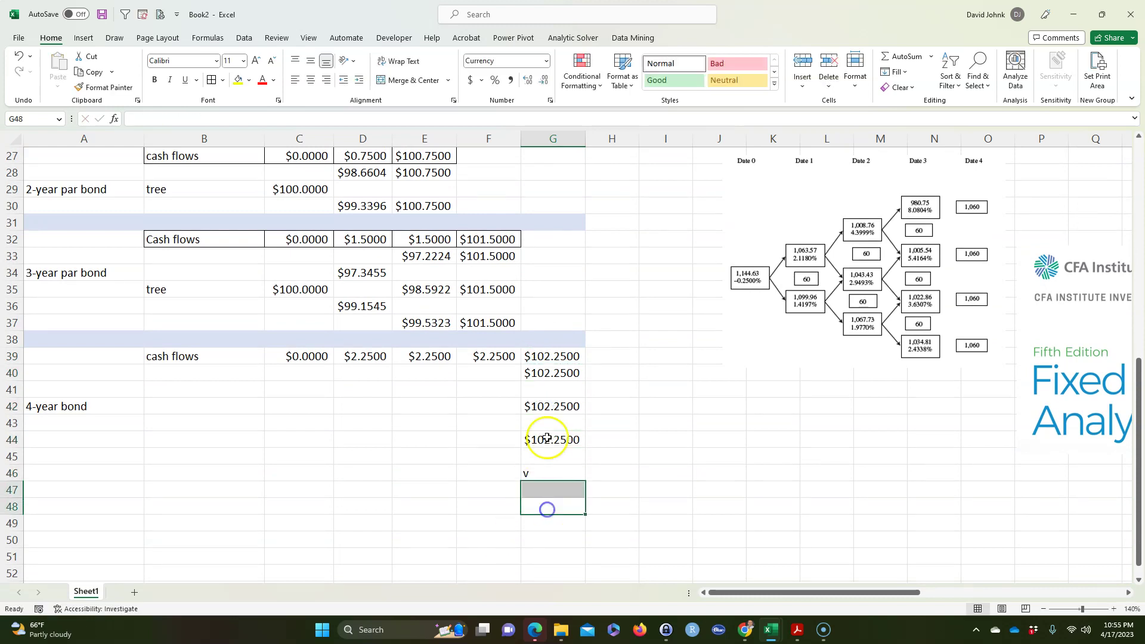
click(544, 473)
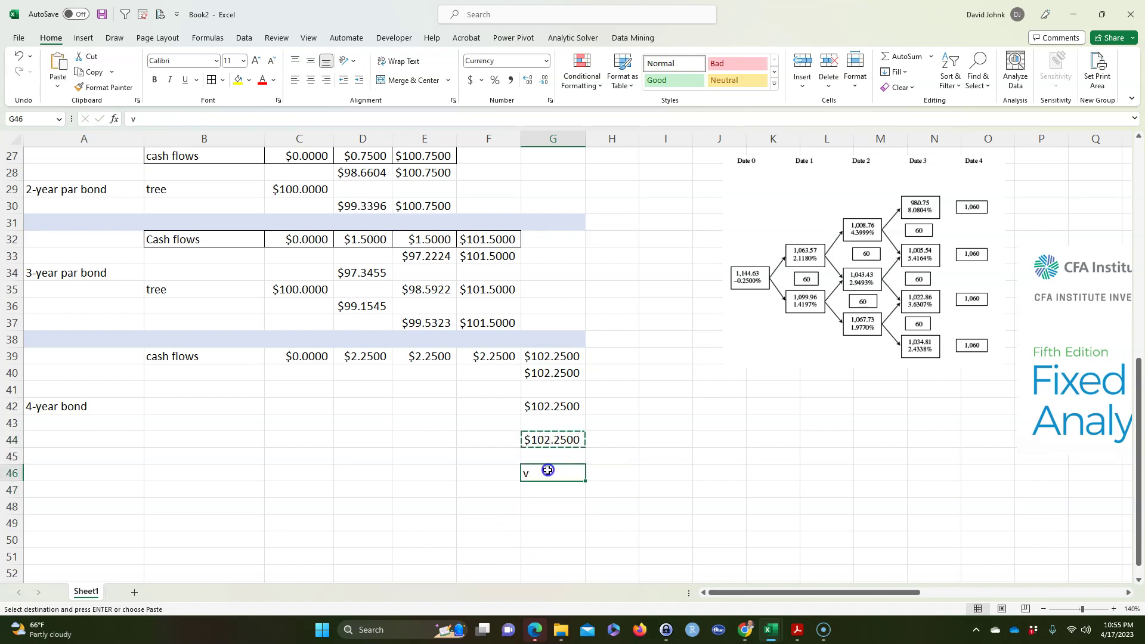
key(ctrl+v)
click(486, 525)
- Apply borders to every cell of the 4-year bond's cash flow row, B39:G39
drag(208, 358, 537, 356)
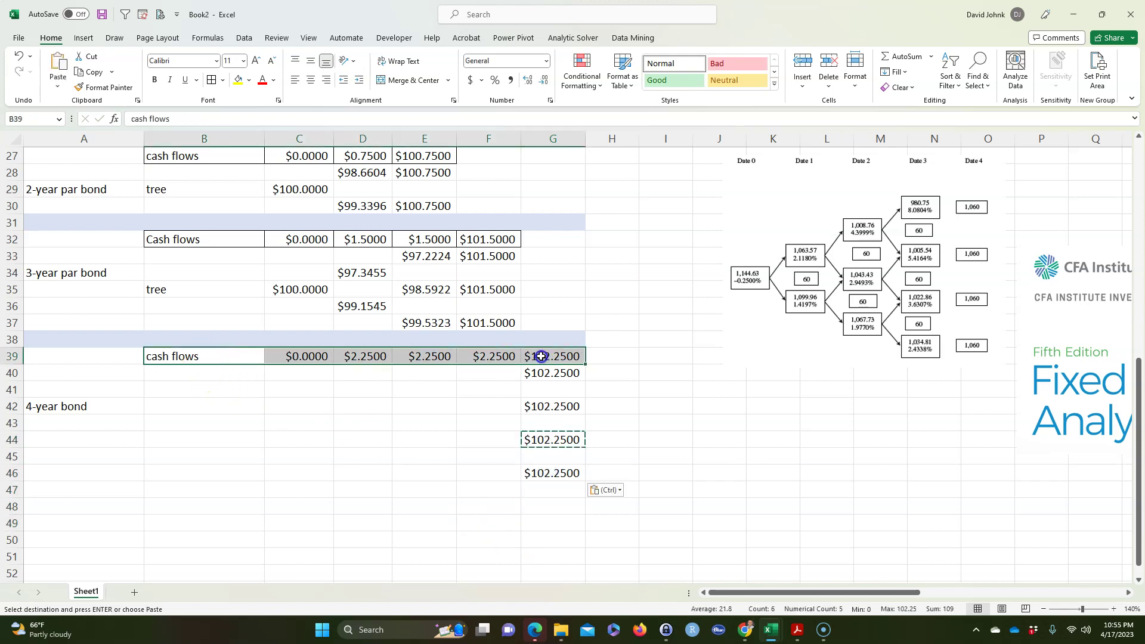
click(211, 80)
click(338, 506)
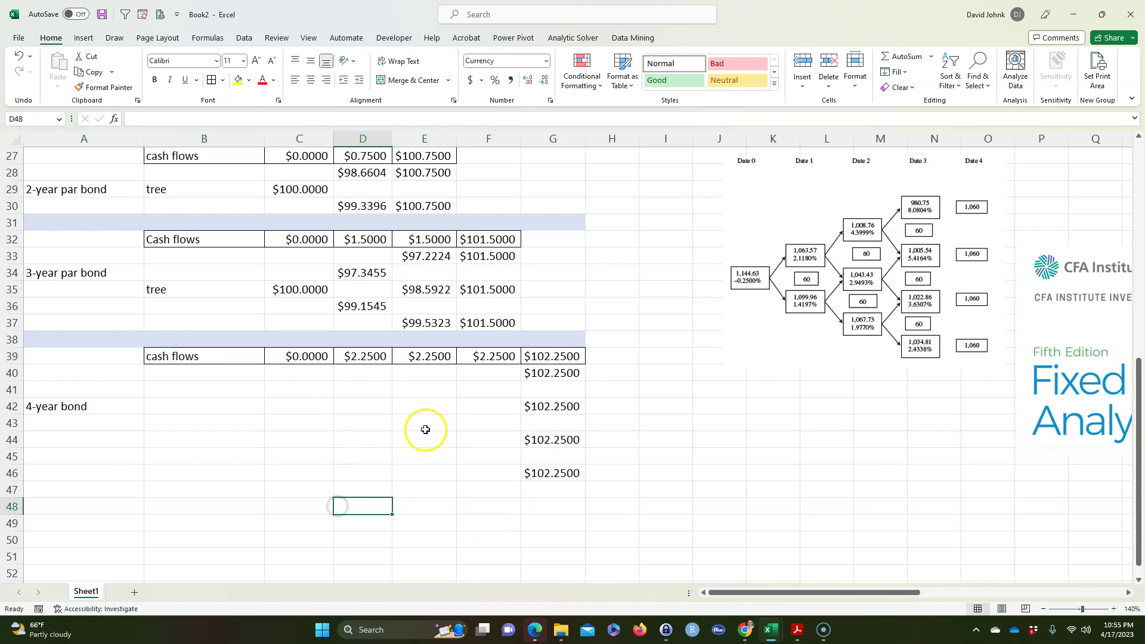
- Discount the year 4 cash flow to the top year 3 node by entering =G40/(1+F14) in F40
click(487, 375)
scroll(454, 509, up, 2)
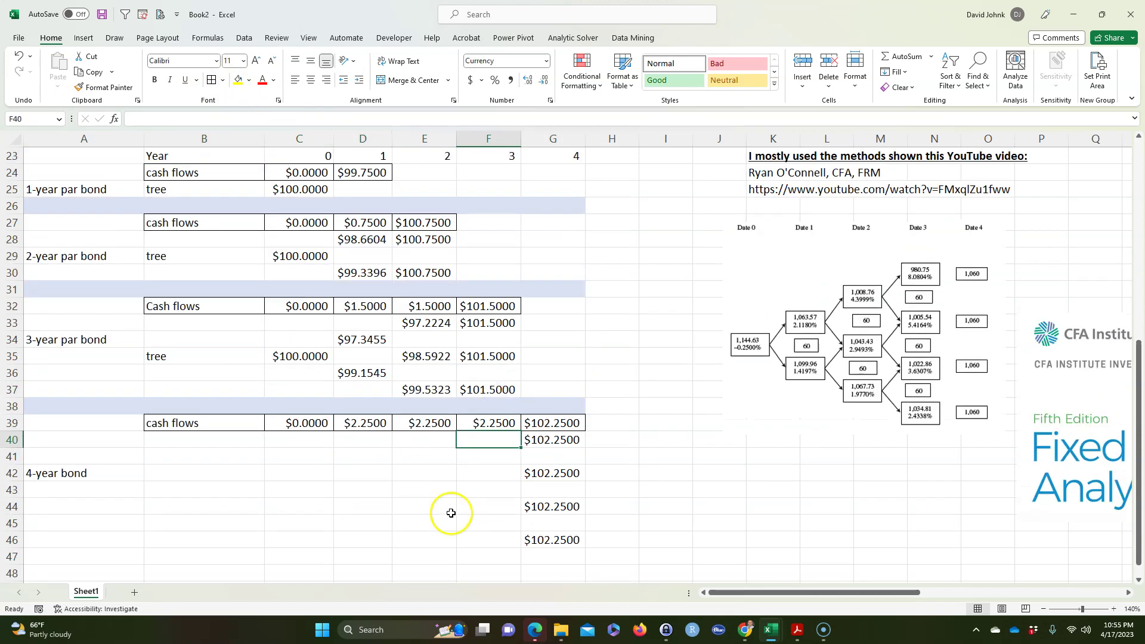
text(=)
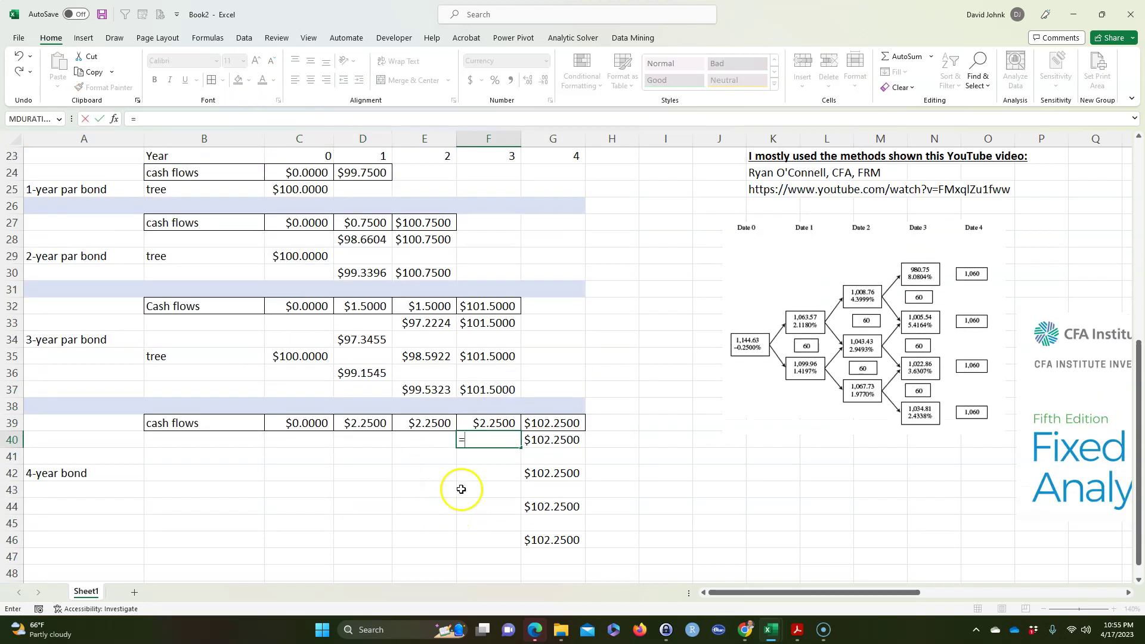
click(553, 441)
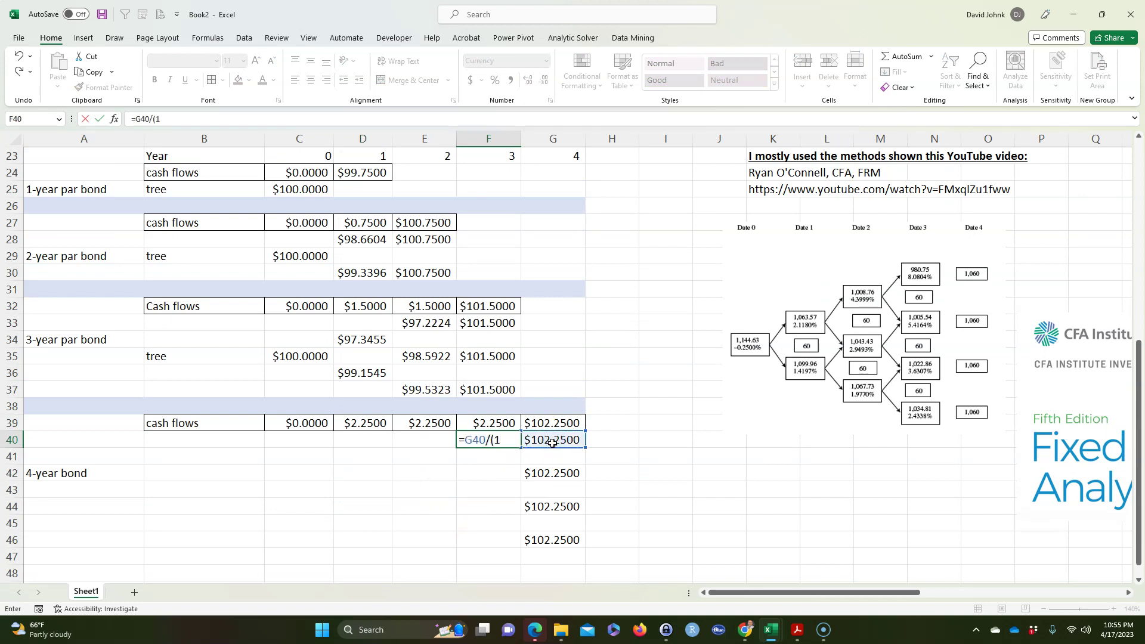
text(/(1+)
scroll(552, 441, up, 4)
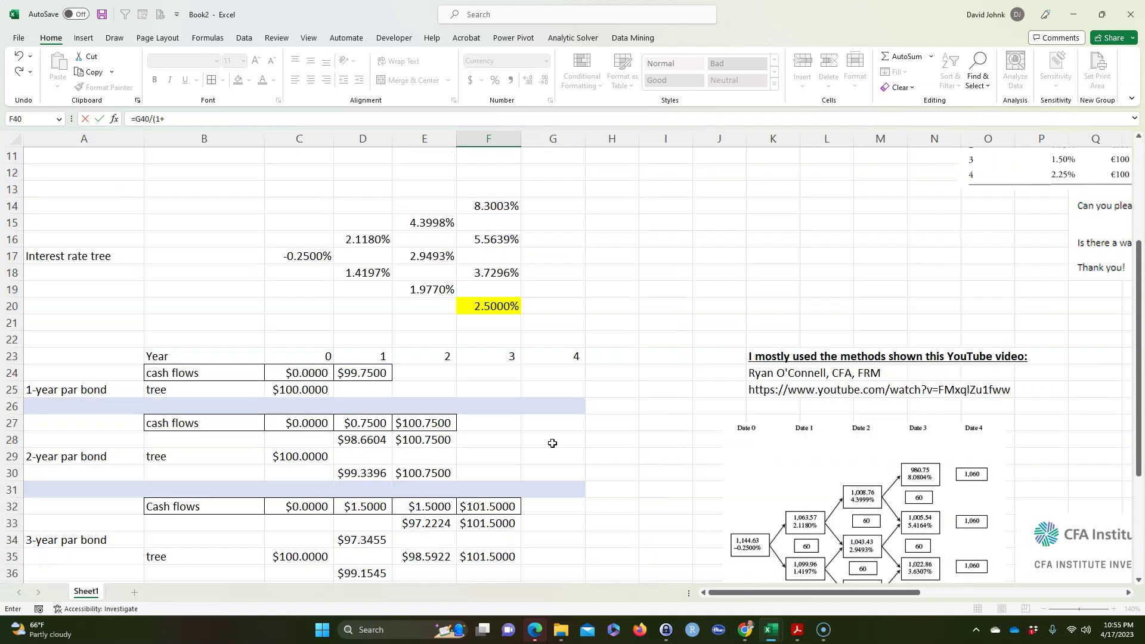
click(491, 226)
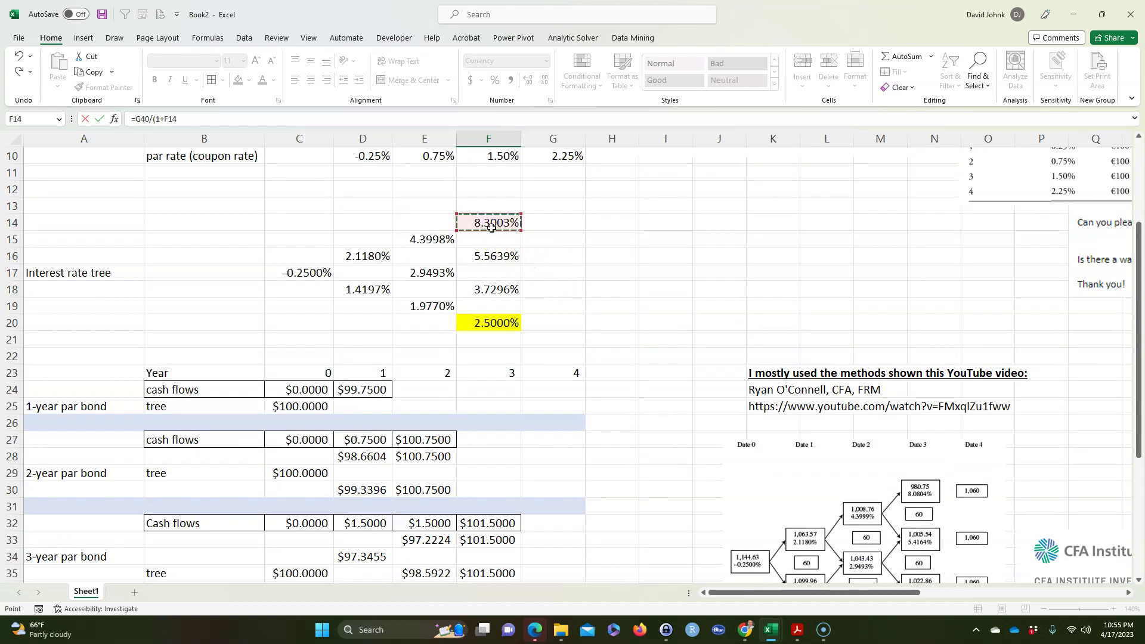
key(Return)
click(553, 357)
scroll(562, 439, down, 5)
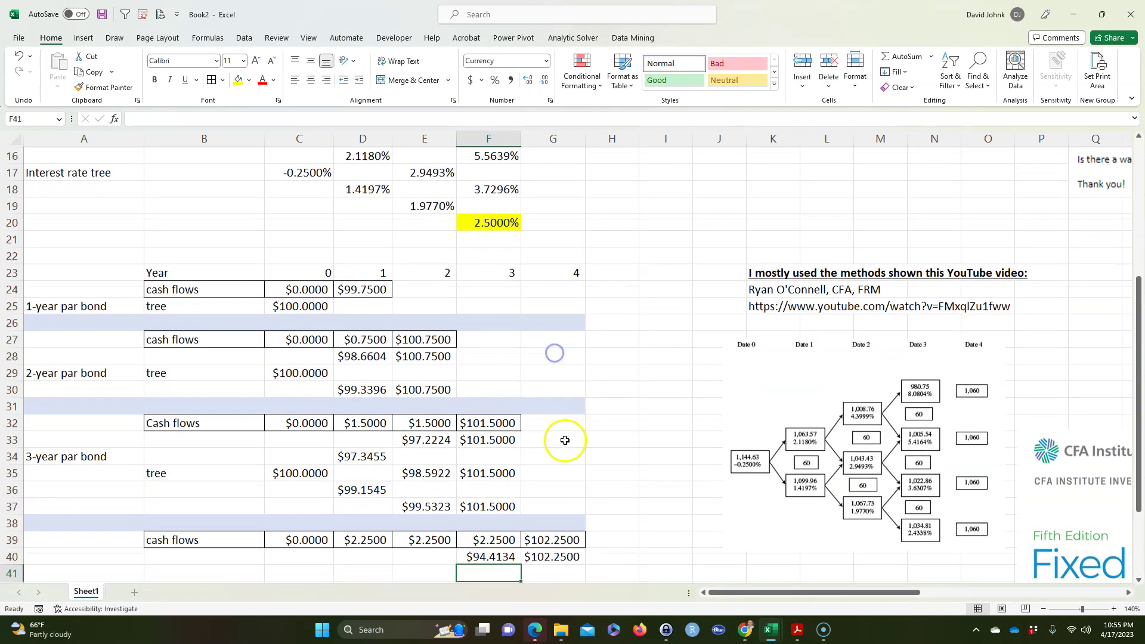
- Check the discounting formula in F40 and copy it to the other year 3 nodes F42, F44 and F46
click(488, 425)
double_click(490, 425)
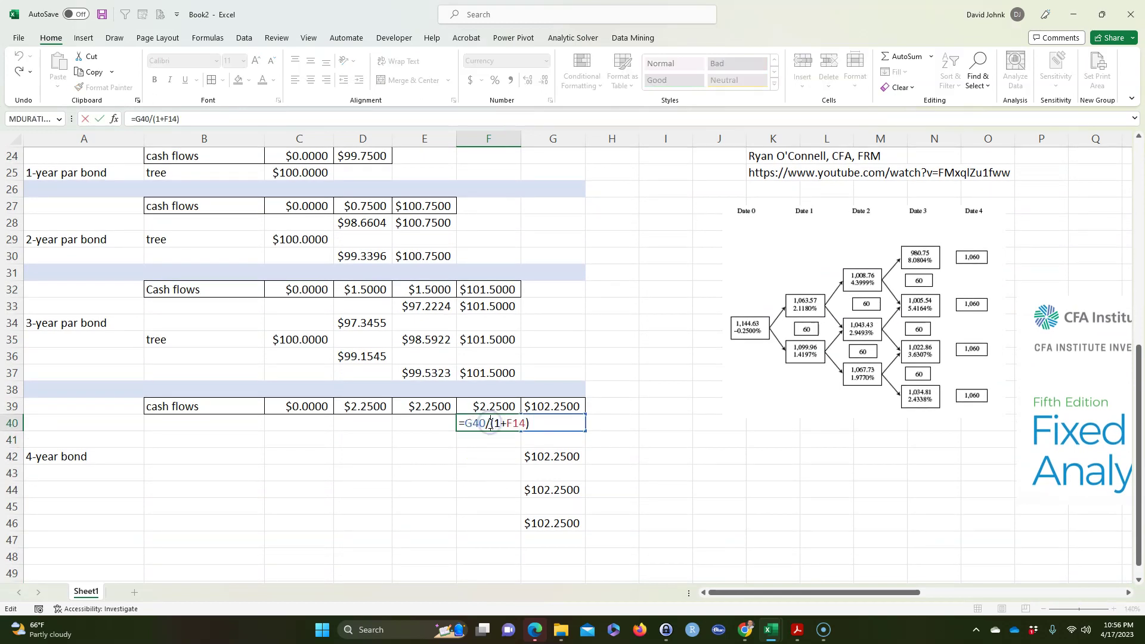
key(Escape)
click(499, 428)
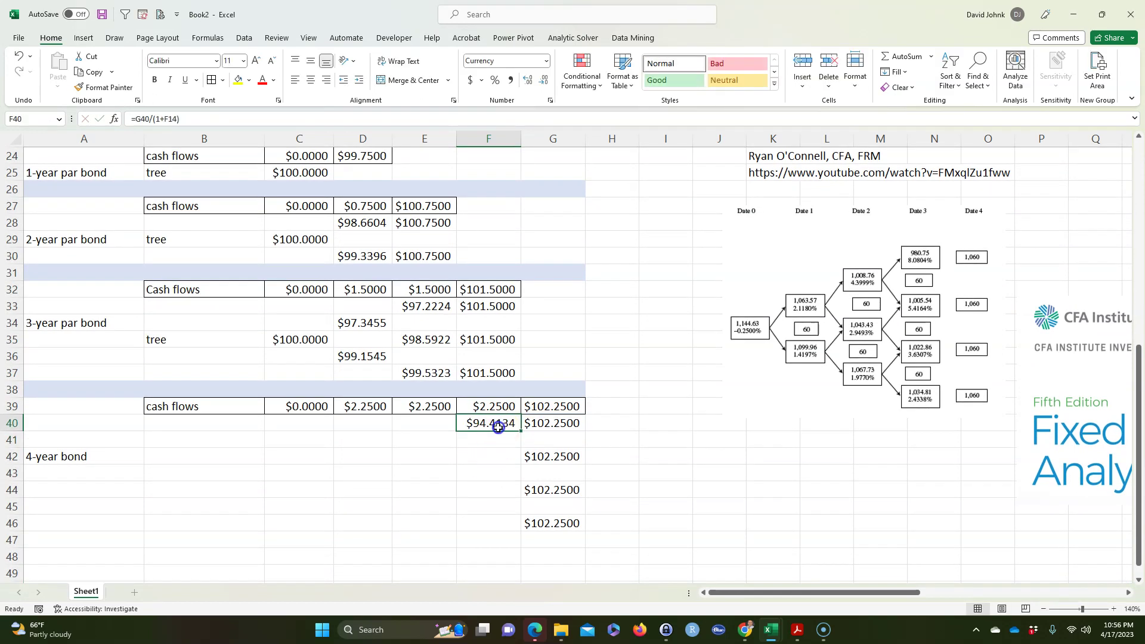
click(487, 454)
key(ctrl+v)
click(486, 488)
key(ctrl+v)
click(490, 526)
key(ctrl+v)
key(Escape)
- Value the top year 2 node of the 4-year bond by entering =(0.5*F40+0.5*F42+$F$39)/(1+E15) in E41
click(416, 435)
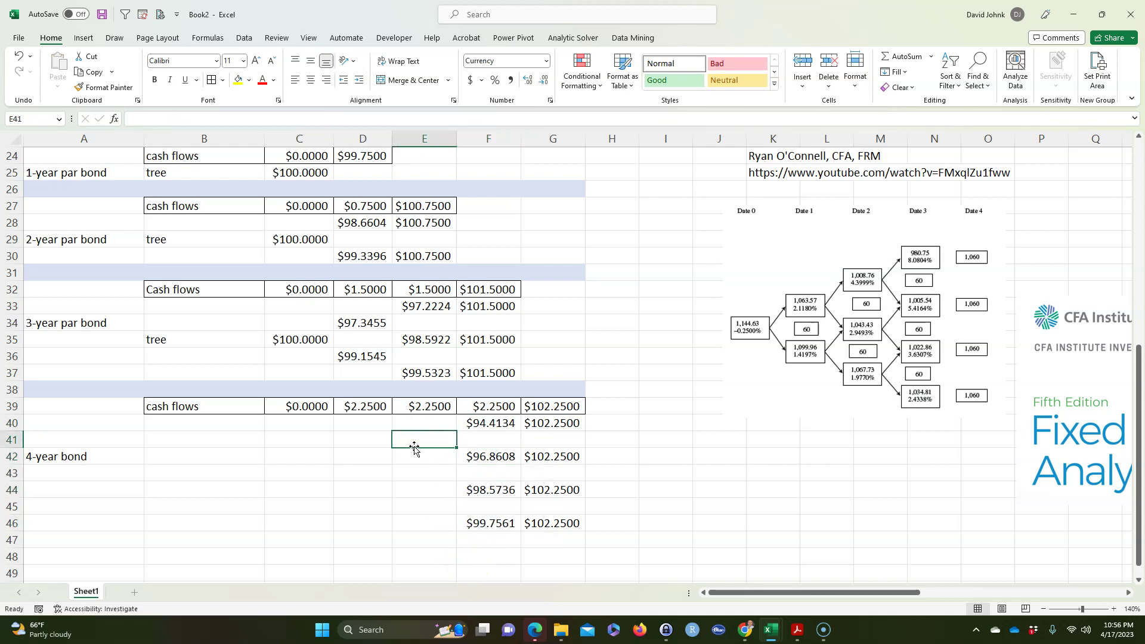
text(=0.5*)
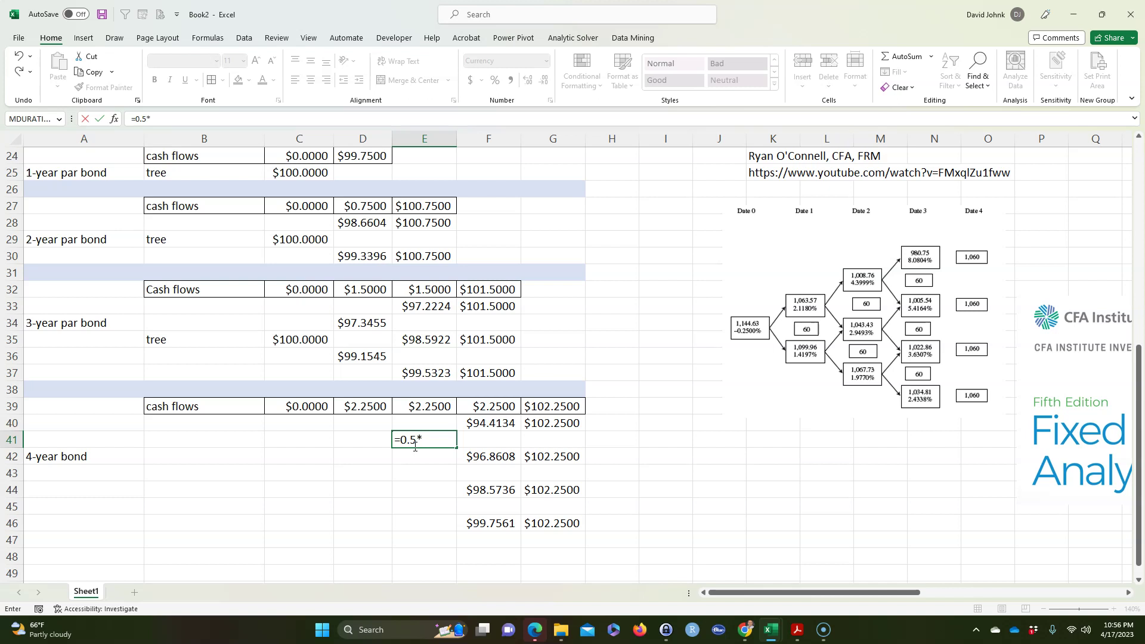
click(480, 428)
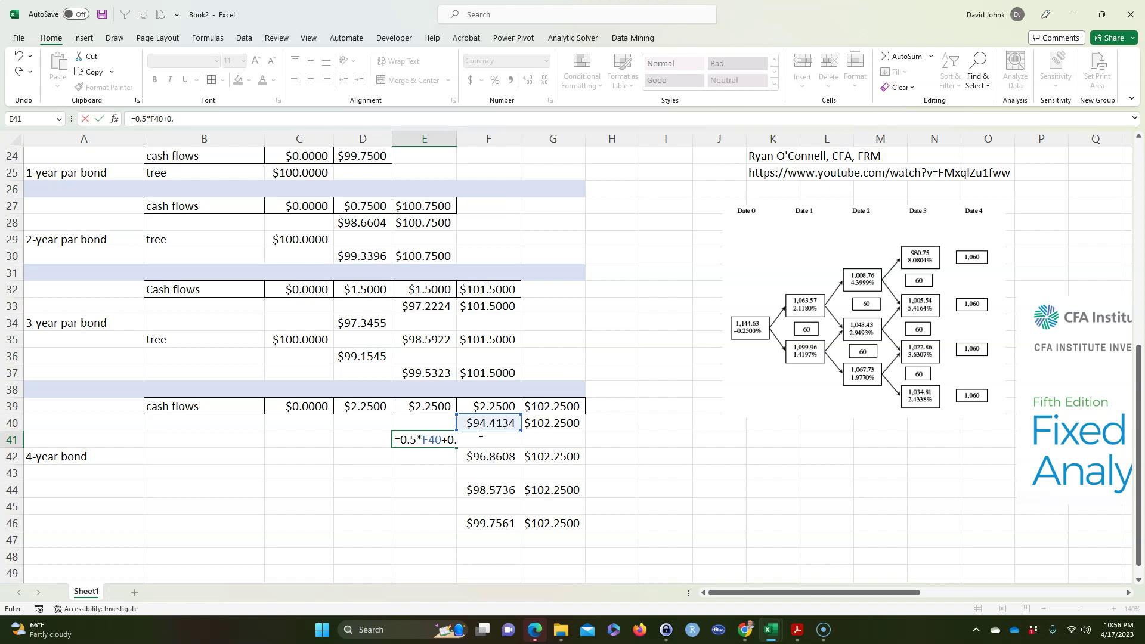
click(494, 461)
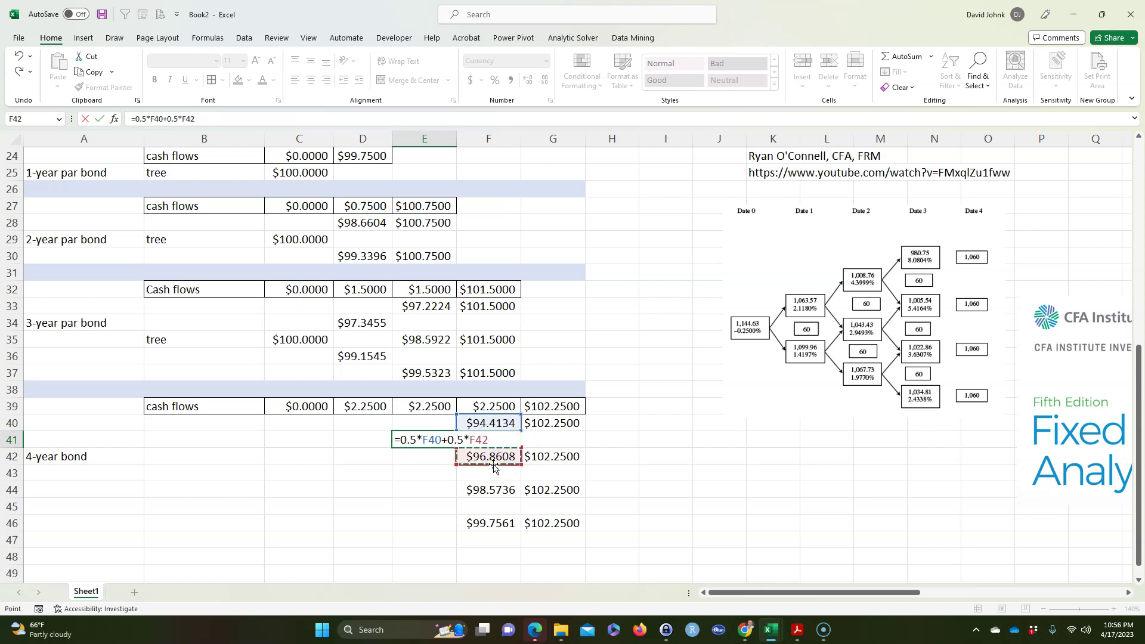
click(490, 410)
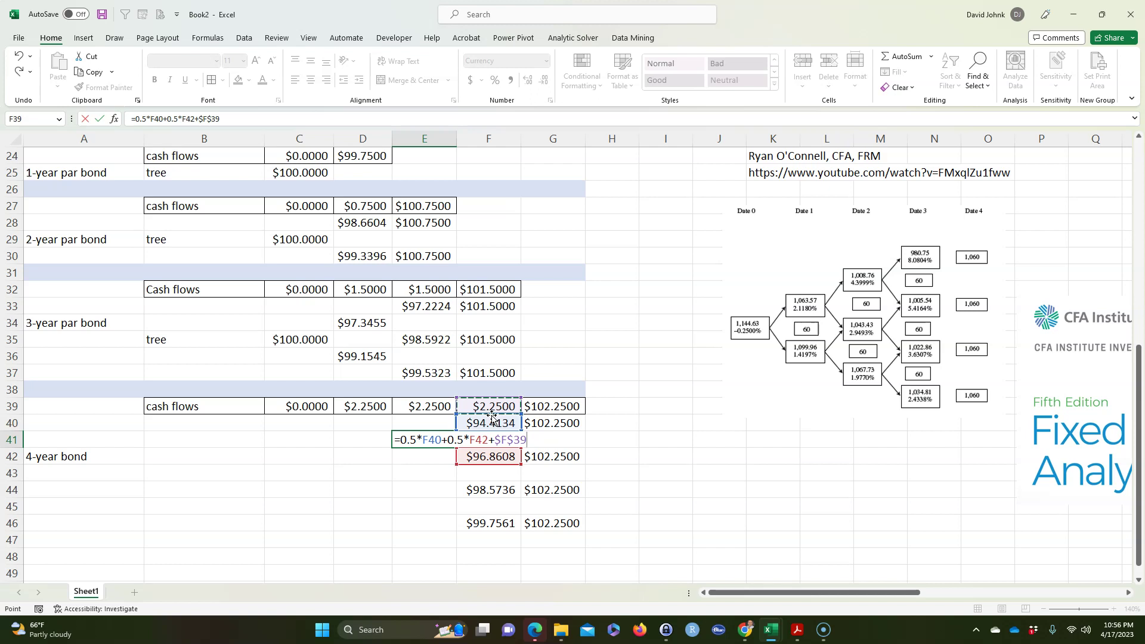
click(400, 440)
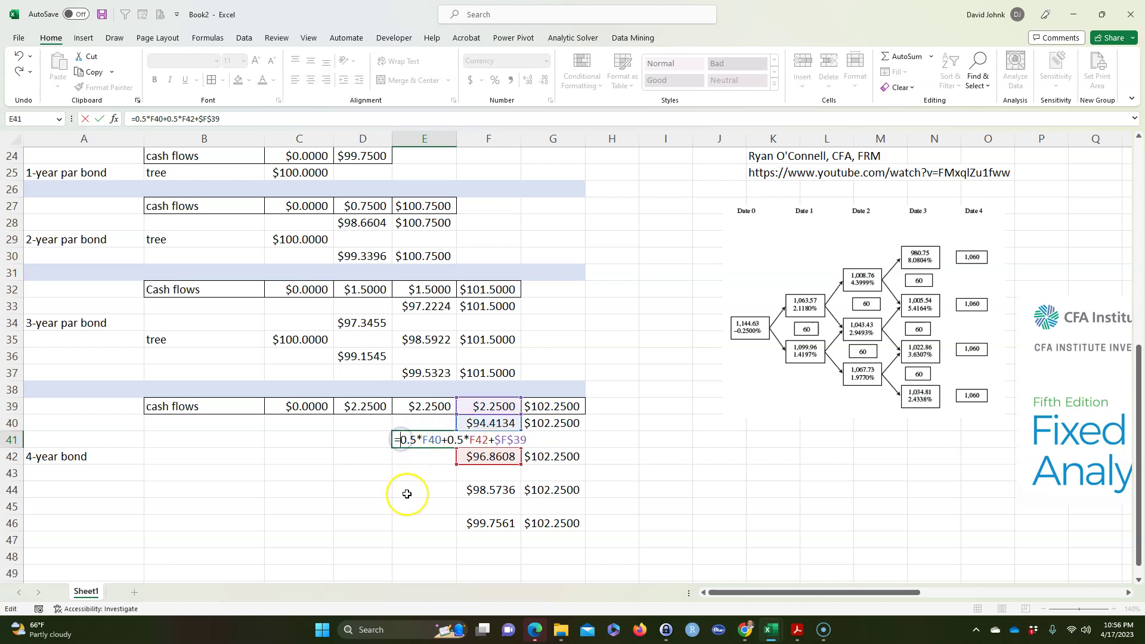
text(()
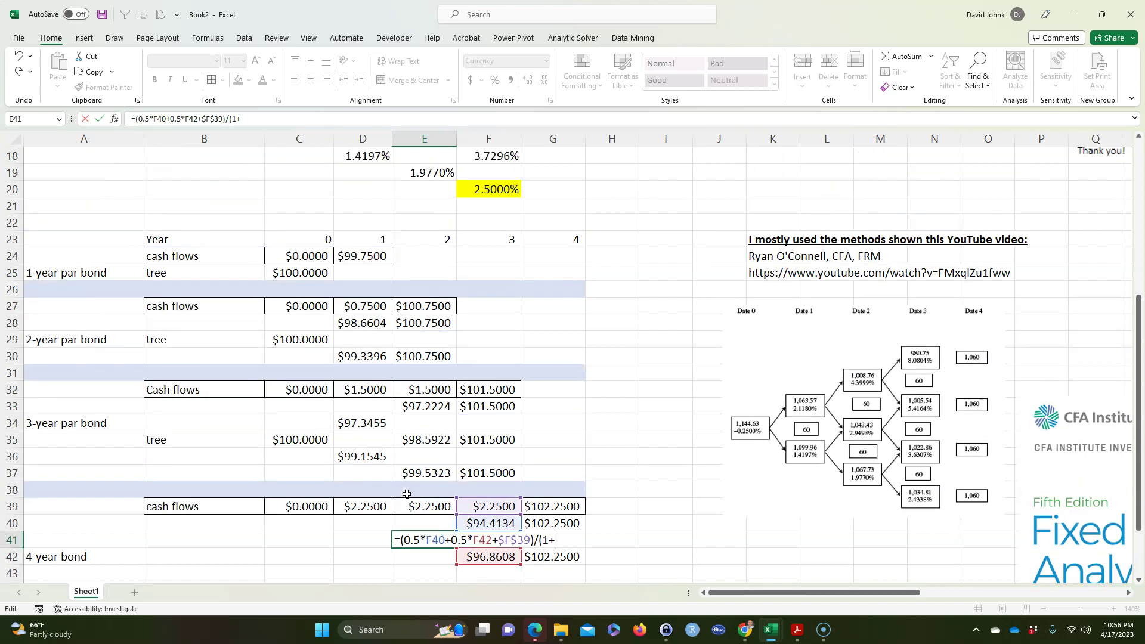
scroll(397, 422, up, 5)
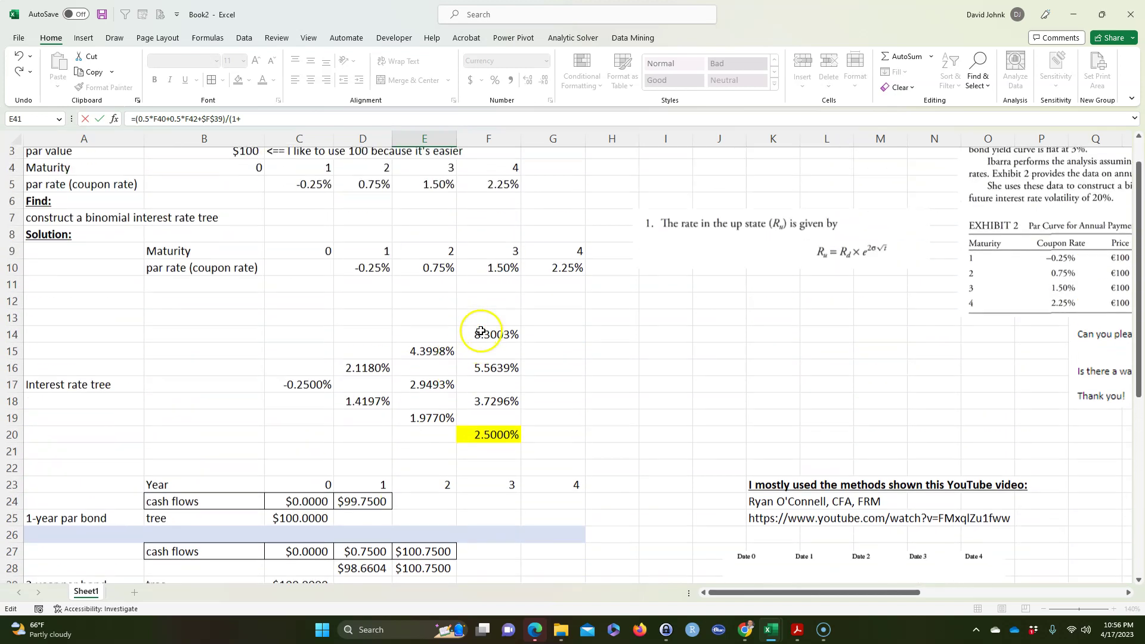
click(487, 339)
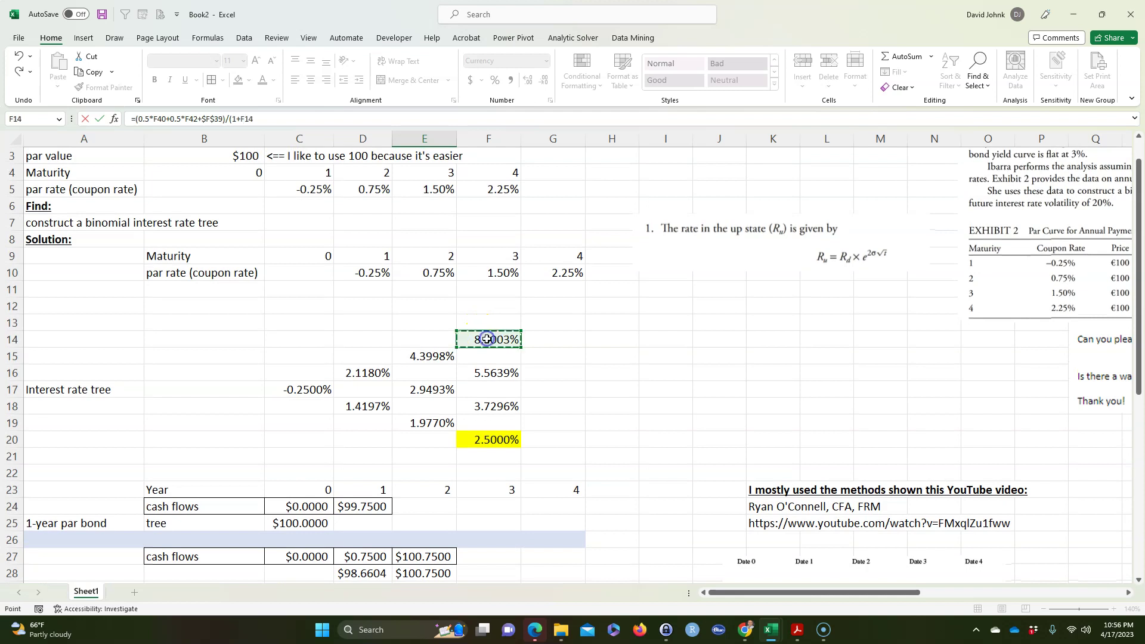
click(424, 356)
scroll(614, 349, down, 6)
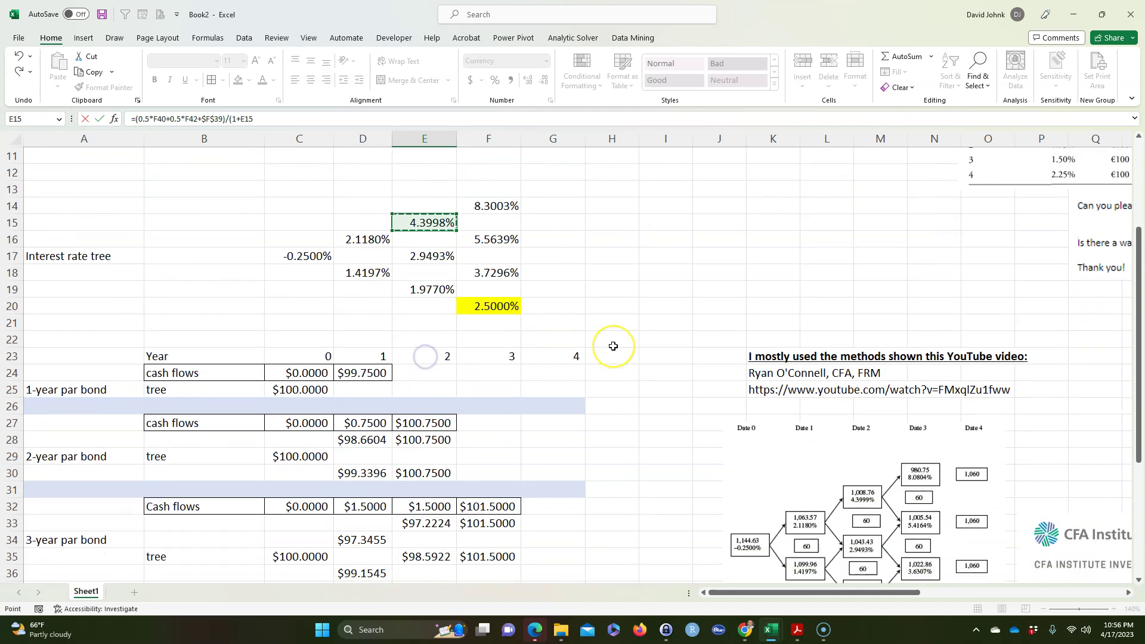
scroll(618, 351, down, 1)
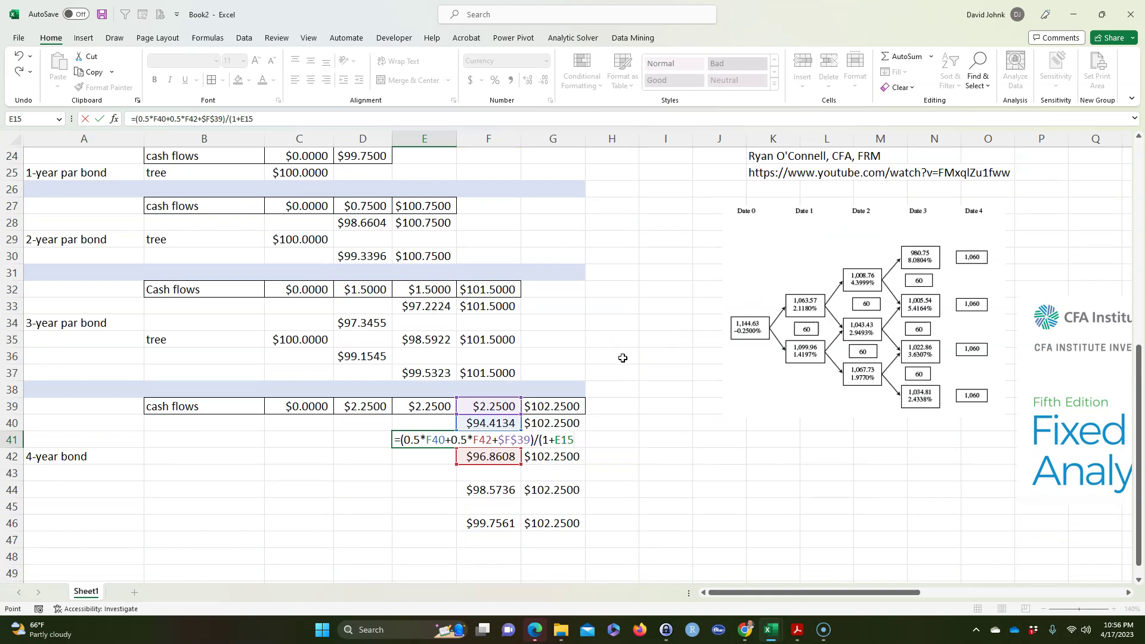
key(ctrl+Return)
- Copy the E41 valuation formula to the other year 2 nodes, E43 and E45
click(411, 436)
key(ctrl+c)
click(421, 471)
key(ctrl+v)
click(420, 511)
key(ctrl+v)
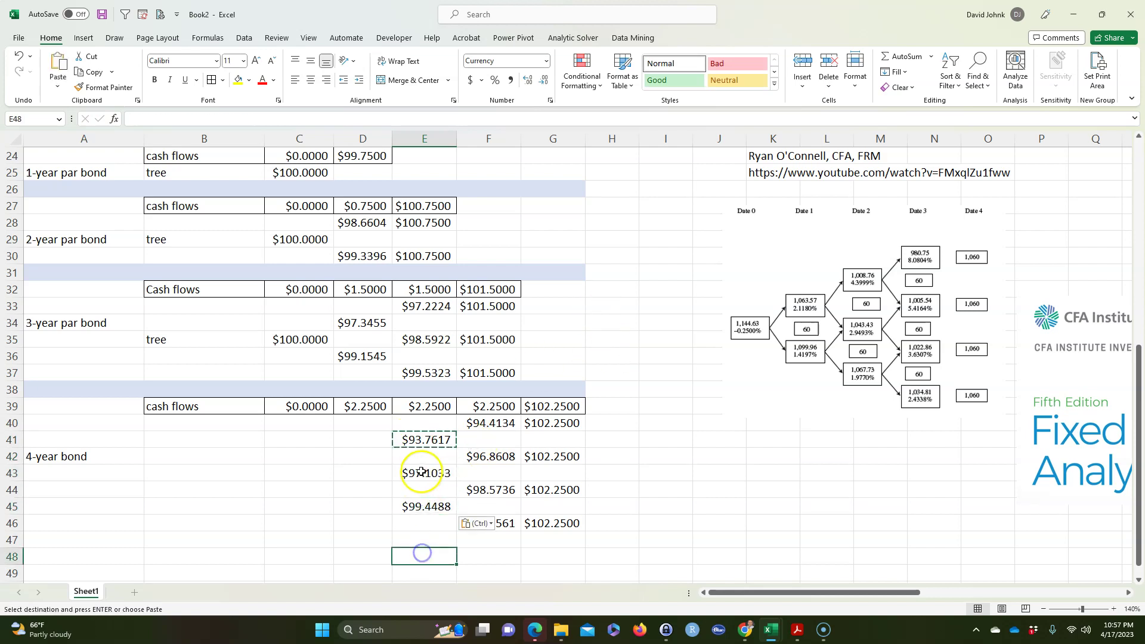
- Check which node values and tree rates the copied formulas in E43 and E45 refer to
double_click(424, 473)
scroll(657, 399, up, 4)
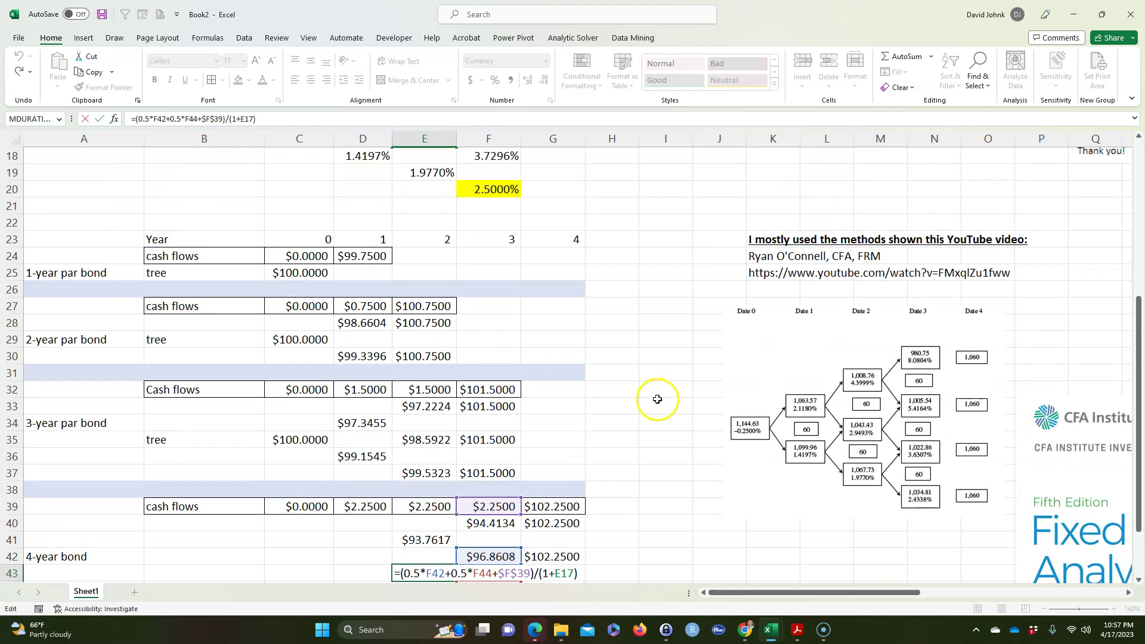
scroll(657, 400, down, 2)
scroll(657, 400, down, 3)
key(Escape)
double_click(433, 406)
scroll(381, 275, up, 4)
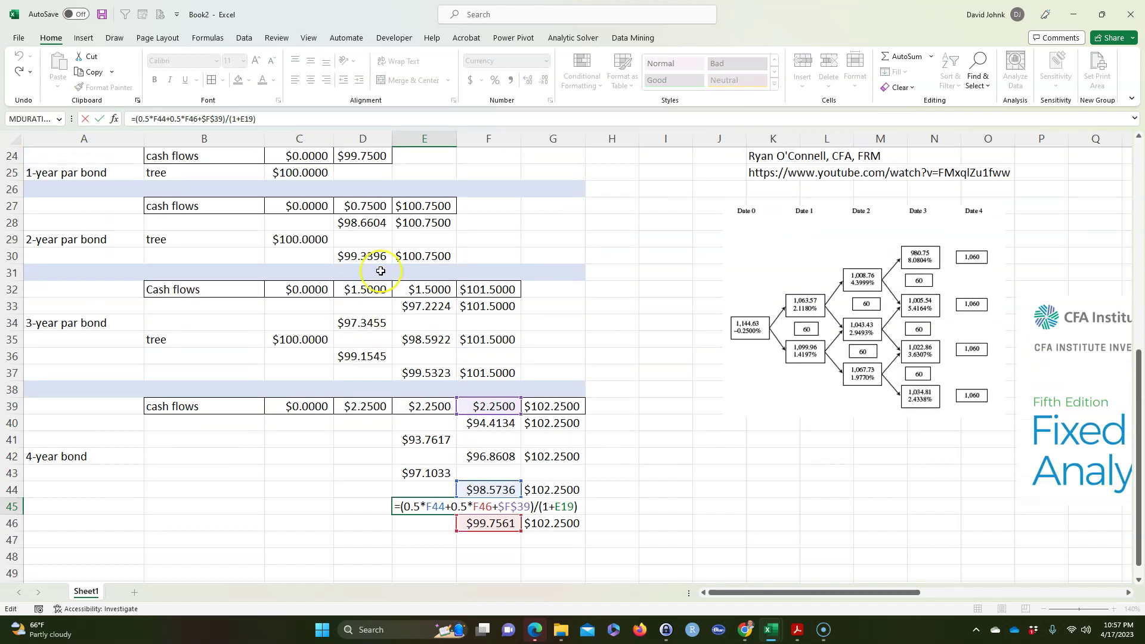
scroll(380, 271, down, 3)
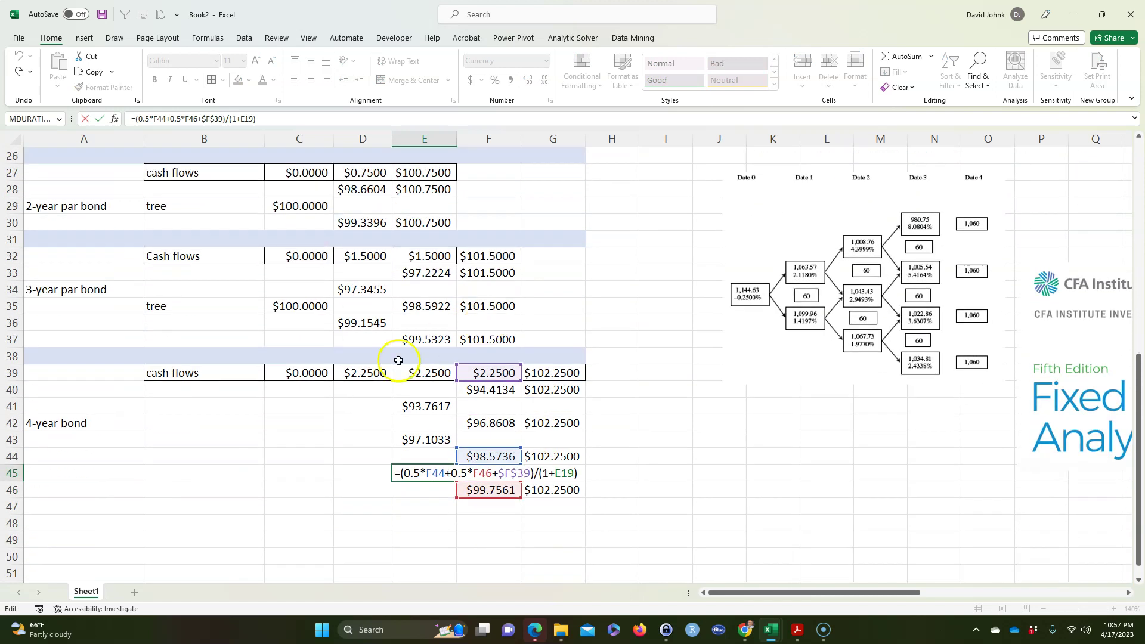
key(Escape)
- Begin the top year 1 node's formula in D42 with the weighted values plus coupon, =0.5*E41+0.5*E43+$E$39
click(369, 517)
click(366, 428)
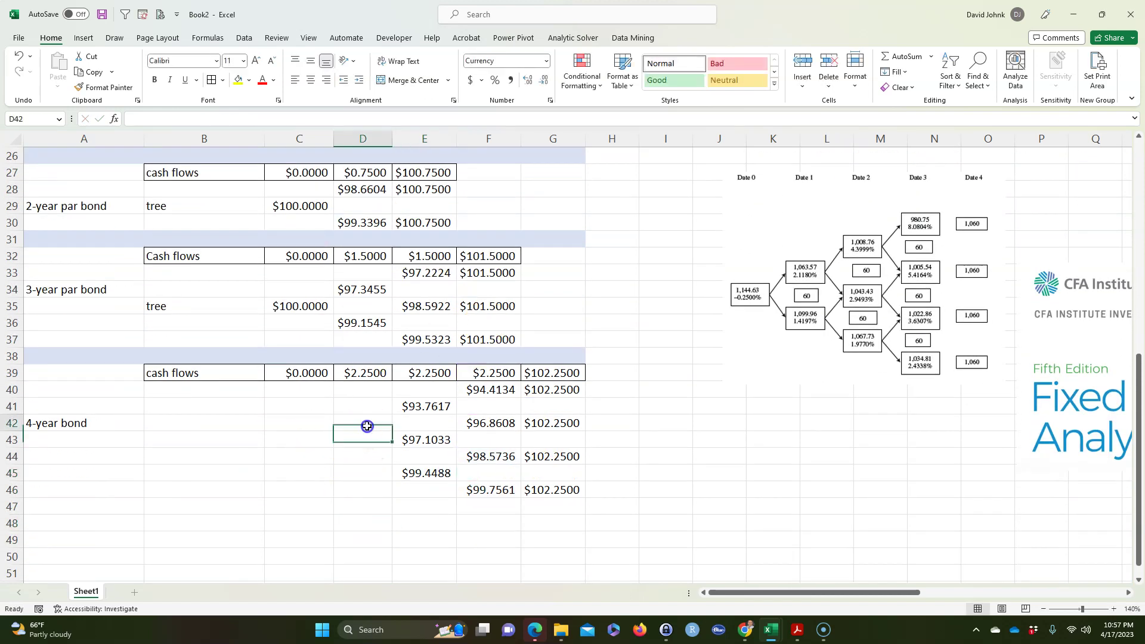
text(=0.5)
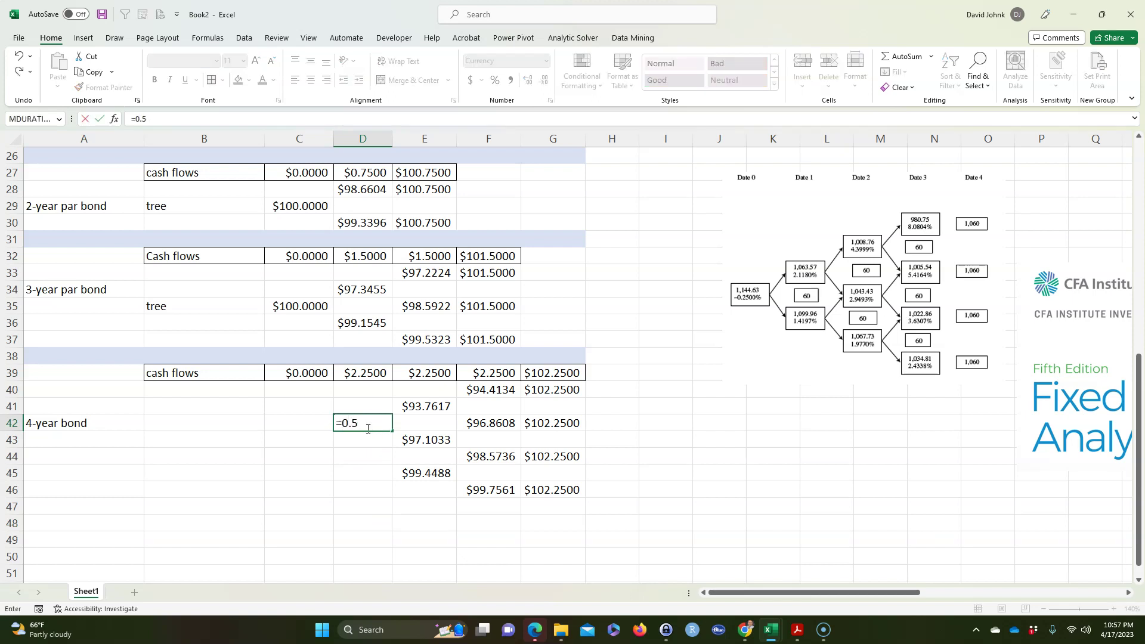
text(*)
click(437, 405)
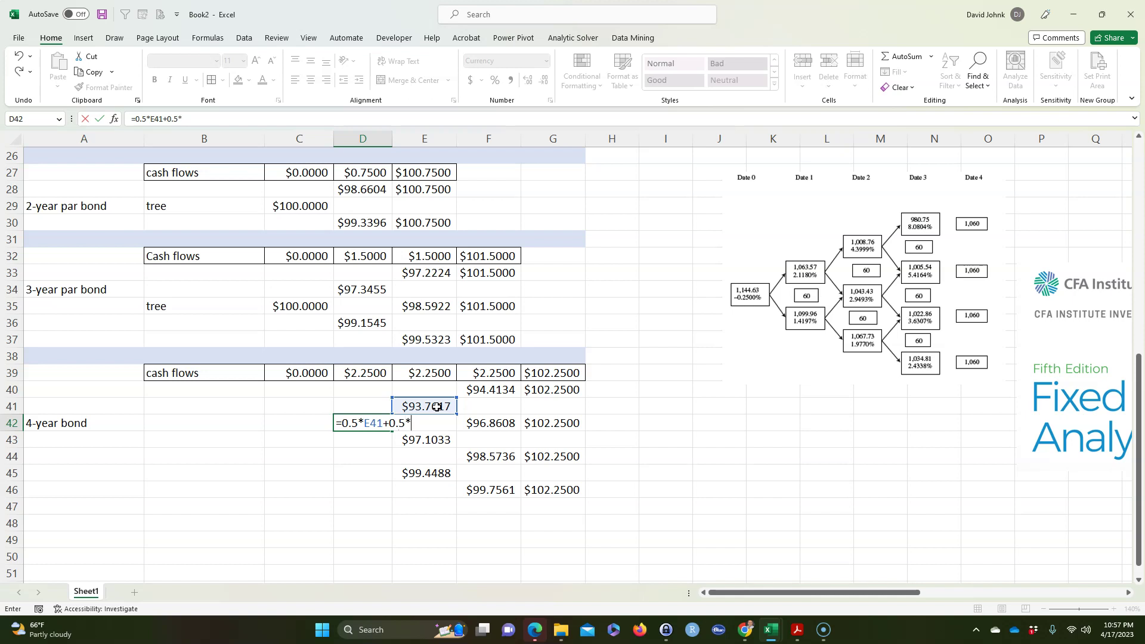
text(+0.5*)
click(421, 443)
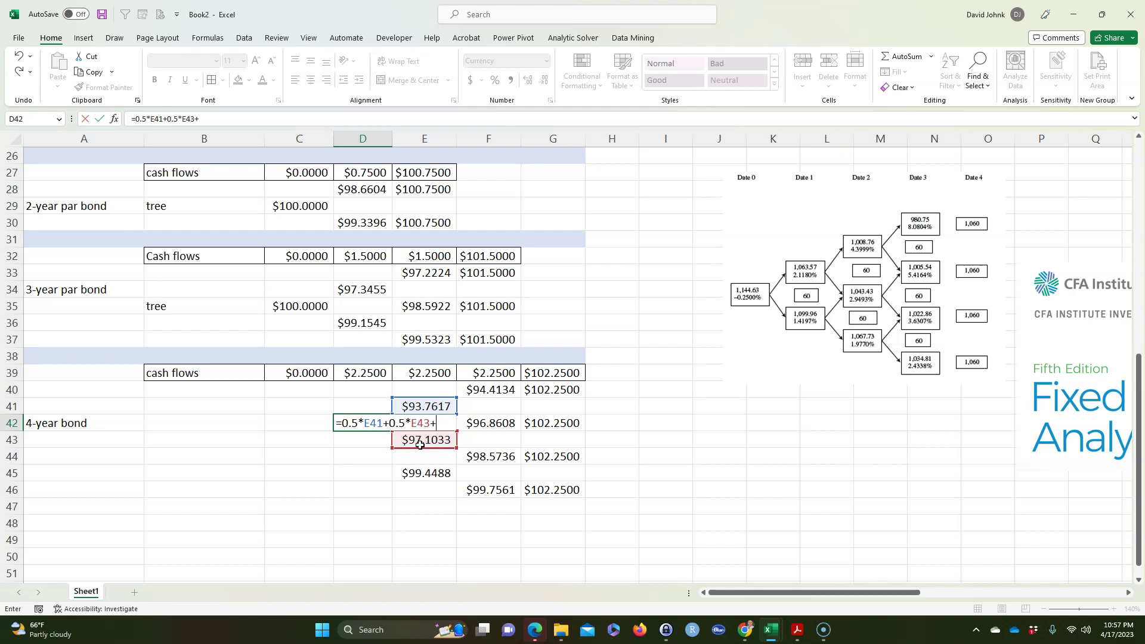
click(424, 373)
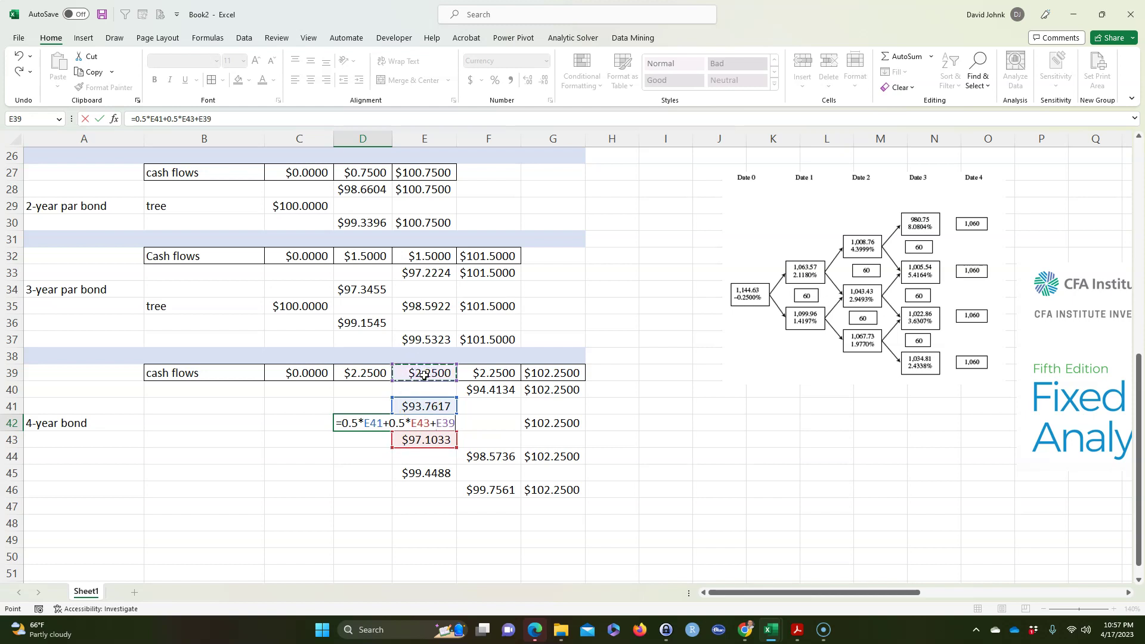
key(F4)
- Enclose the sum in D42 in parentheses, remove the stray zeros before the first 0.5, and begin the divisor with /(1+
click(345, 423)
text((00000000000000000000000000)
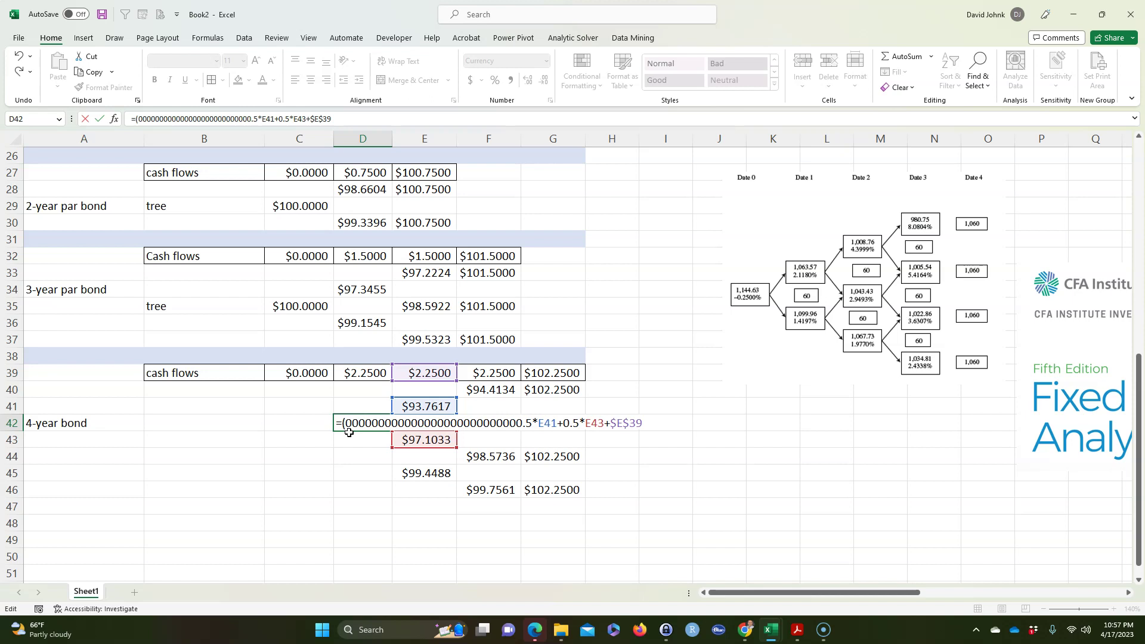
key(BackSpace)
key(BackSpace)
key(BackSpace)
key(BackSpace)
key(BackSpace)
key(BackSpace)
key(BackSpace)
key(BackSpace)
key(BackSpace)
key(BackSpace)
key(BackSpace)
key(BackSpace)
key(BackSpace)
key(BackSpace)
key(BackSpace)
key(BackSpace)
key(BackSpace)
key(BackSpace)
key(BackSpace)
key(BackSpace)
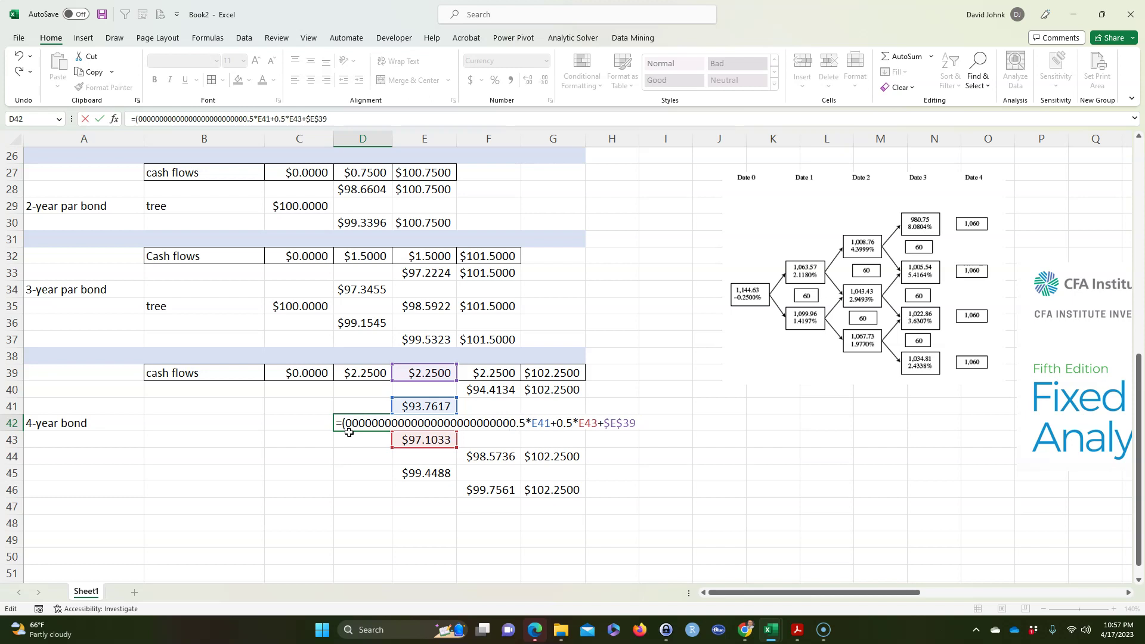
key(BackSpace)
key(BackSpace)
key(BackSpace)
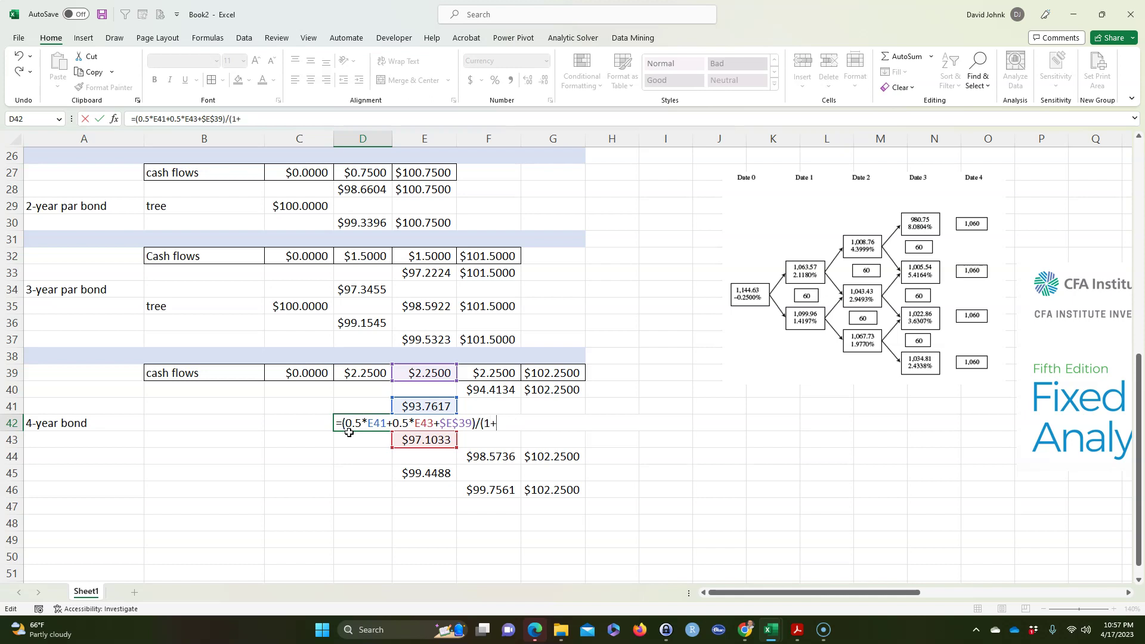
- Complete the D42 formula by discounting at the upper year 1 rate in D16
scroll(358, 406, up, 5)
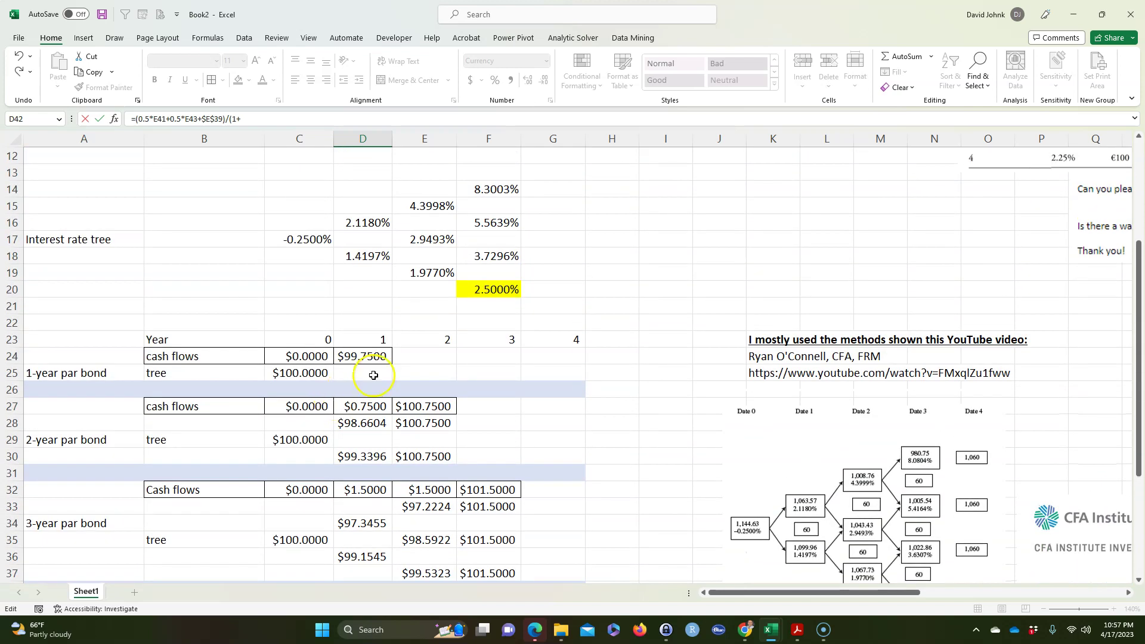
scroll(375, 477, down, 3)
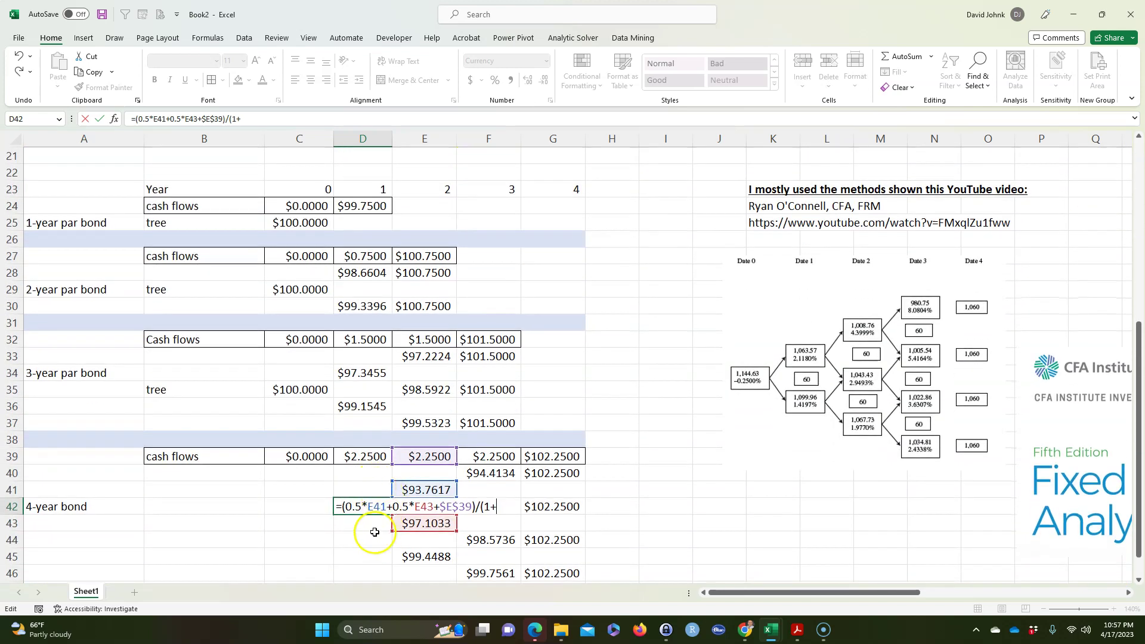
scroll(375, 533, up, 6)
click(373, 389)
scroll(295, 471, down, 6)
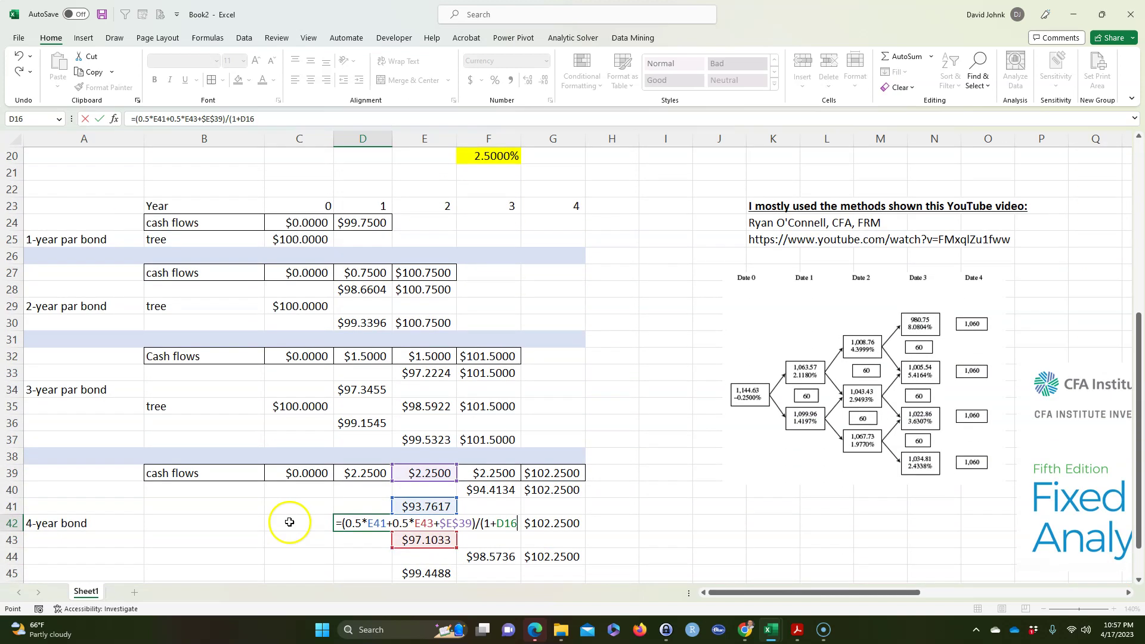
key(Return)
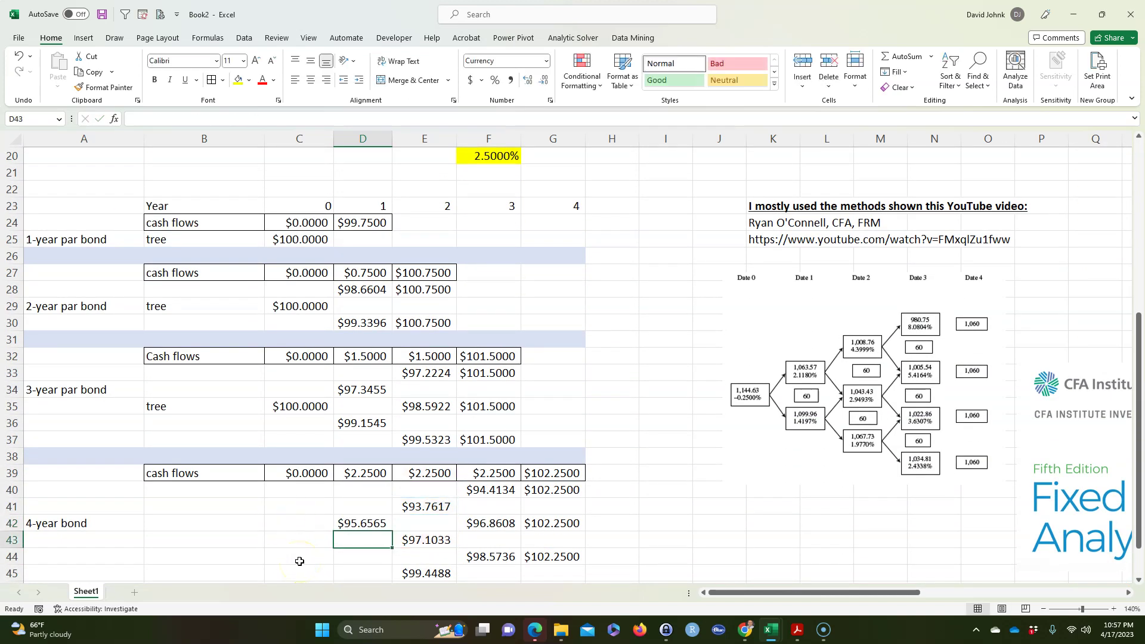
- Copy the D42 valuation formula to the lower year 1 node, D44
scroll(312, 573, down, 1)
click(359, 457)
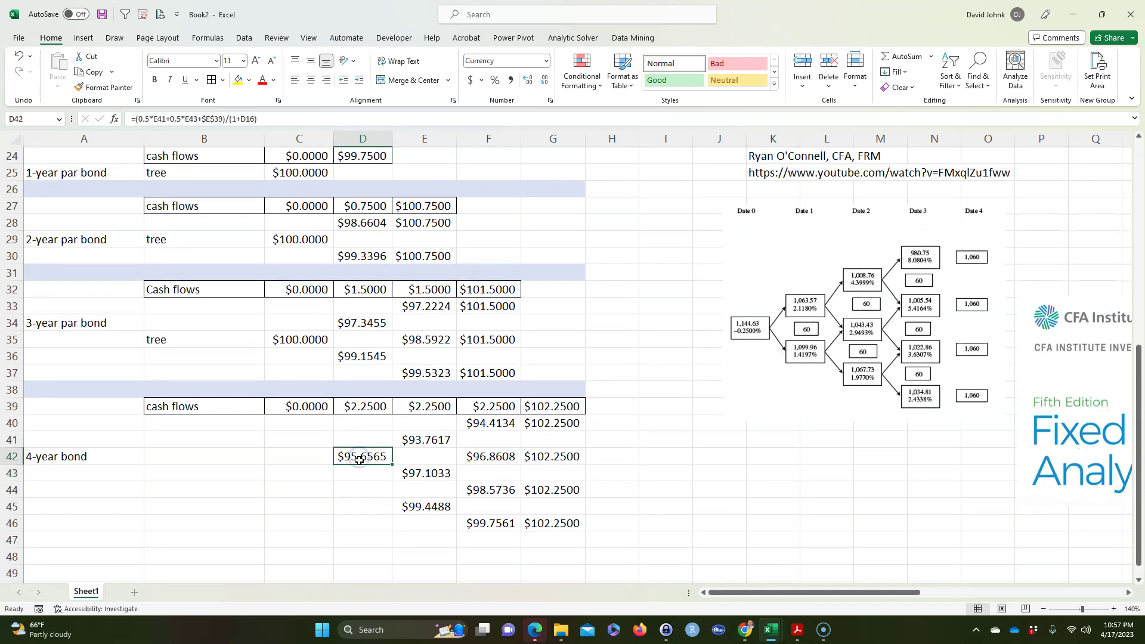
click(370, 489)
key(ctrl+v)
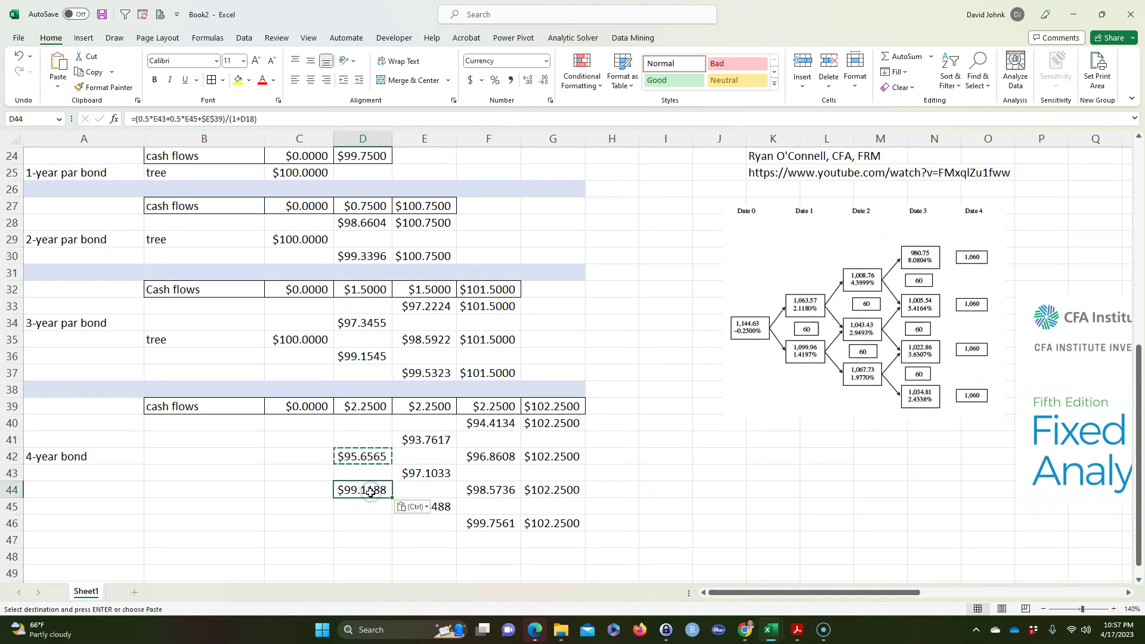
- Begin the year 0 node's formula for the 4-year bond in C43 with the weighted values plus coupon, =0.5*D42+0.5*D44+D39
click(302, 474)
text(=0.5)
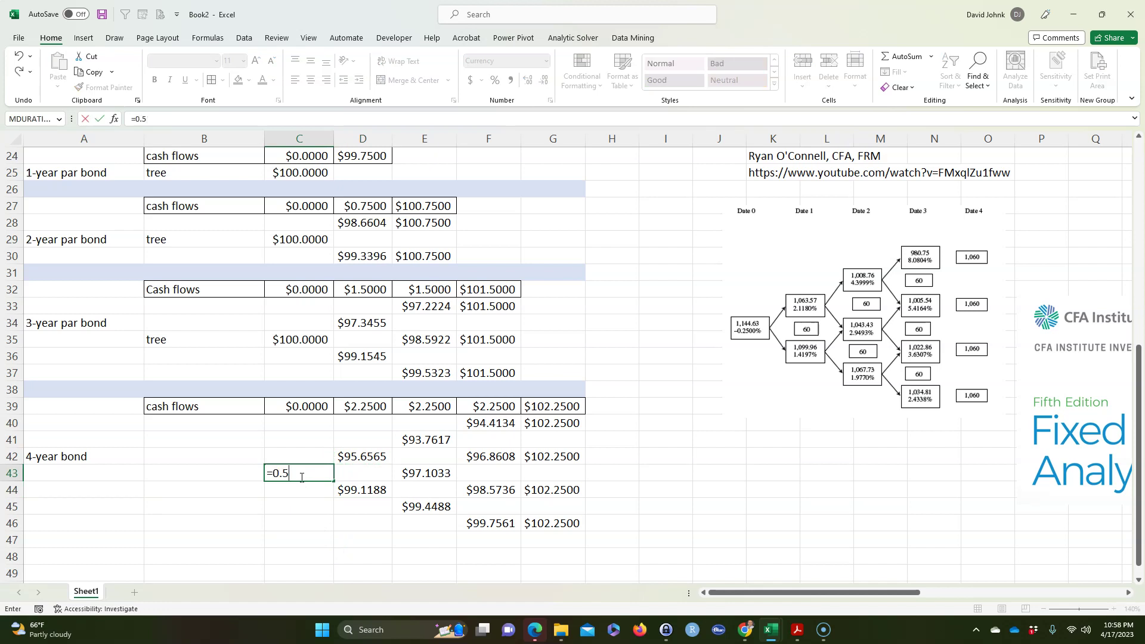
text(*)
click(358, 458)
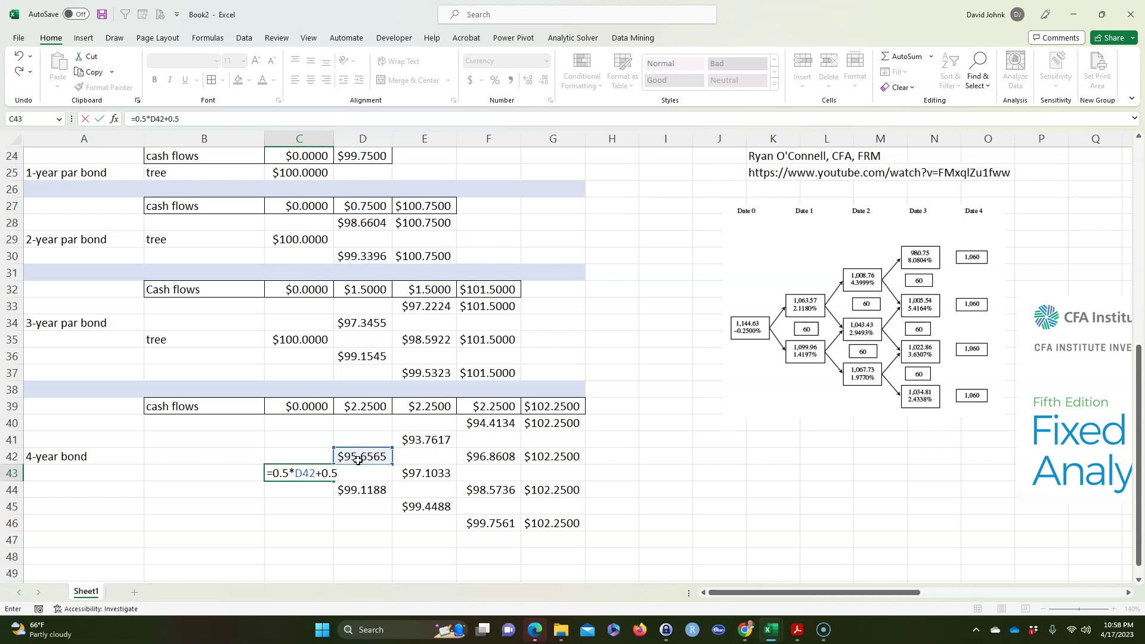
text(+0.5*)
click(367, 492)
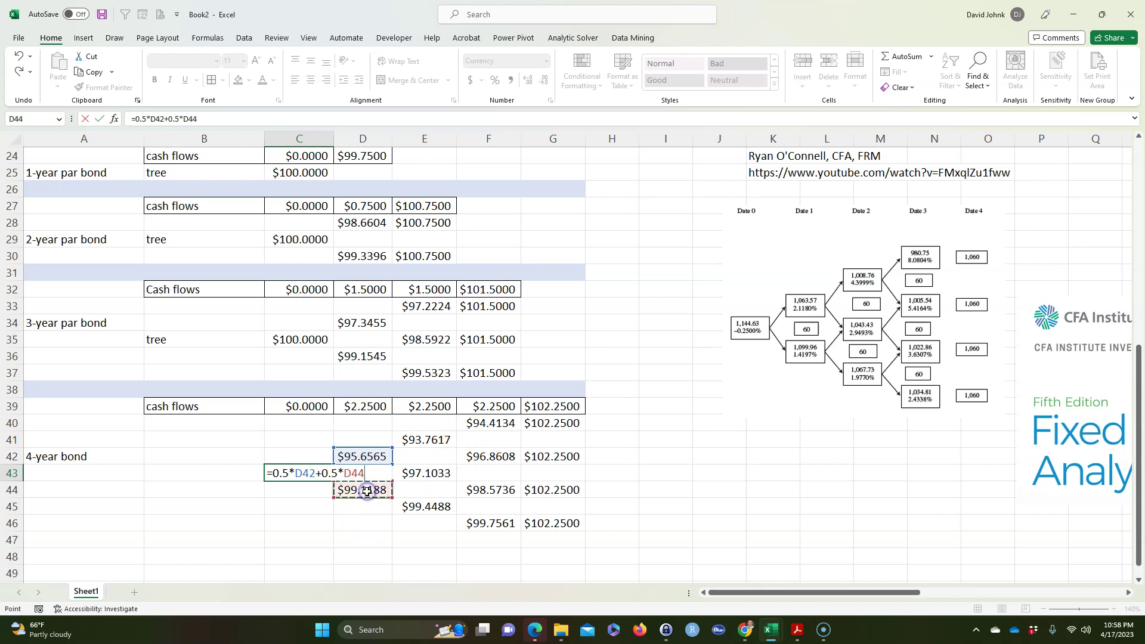
text(=)
click(369, 407)
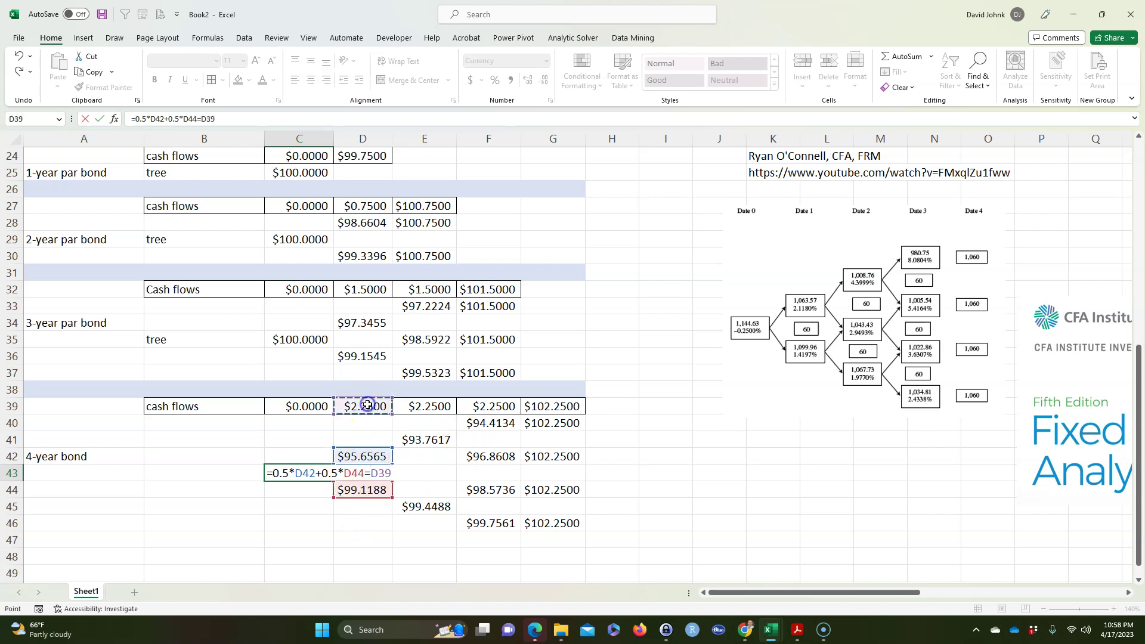
text(+)
- Enclose the sum in C43 in parentheses and complete the formula by discounting at the year 0 rate, /(1+C17)
click(272, 474)
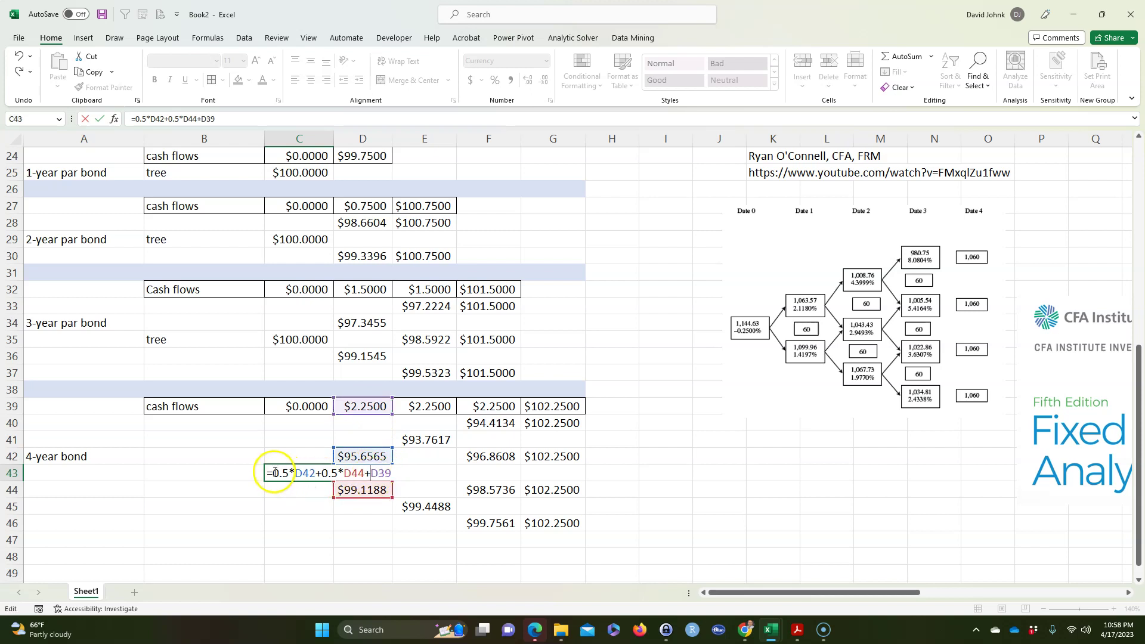
text(()
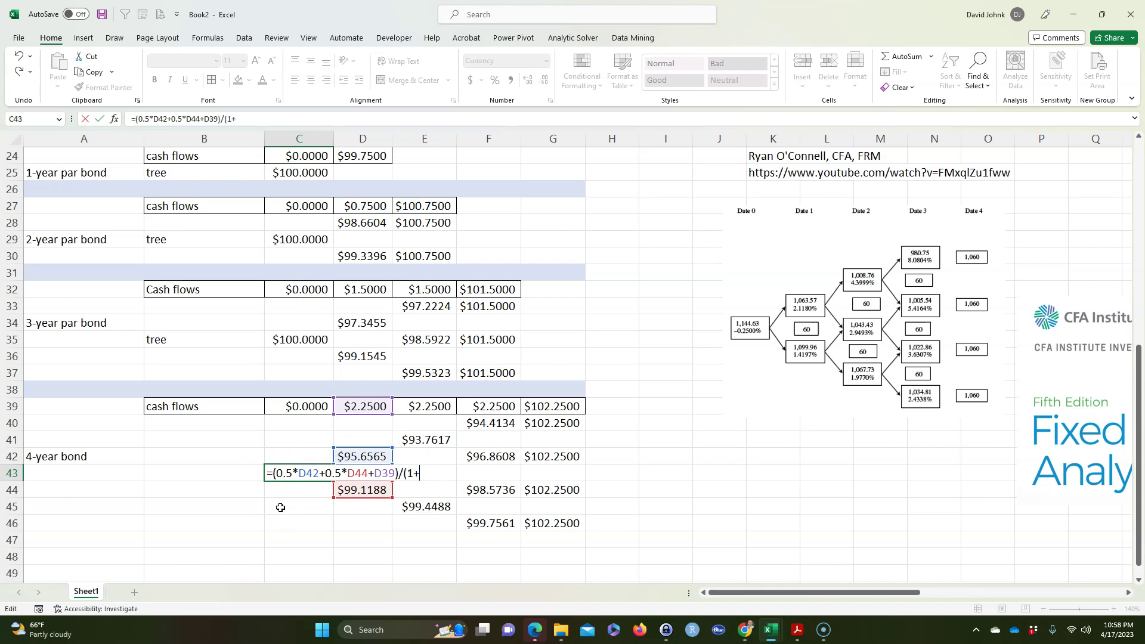
scroll(281, 508, up, 4)
click(299, 222)
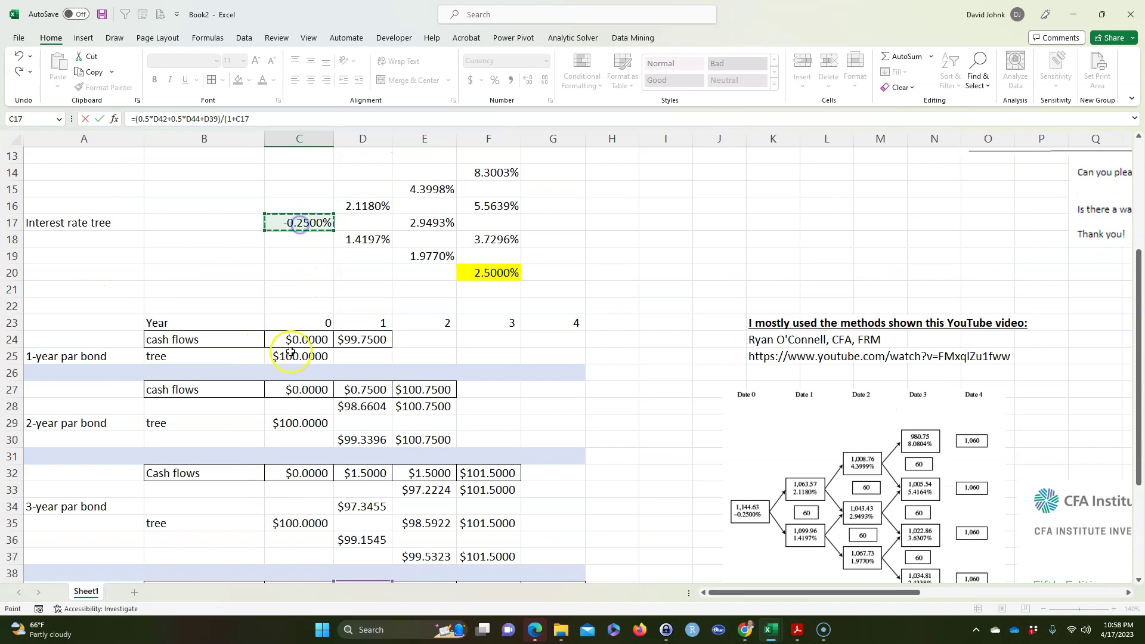
scroll(290, 352, down, 3)
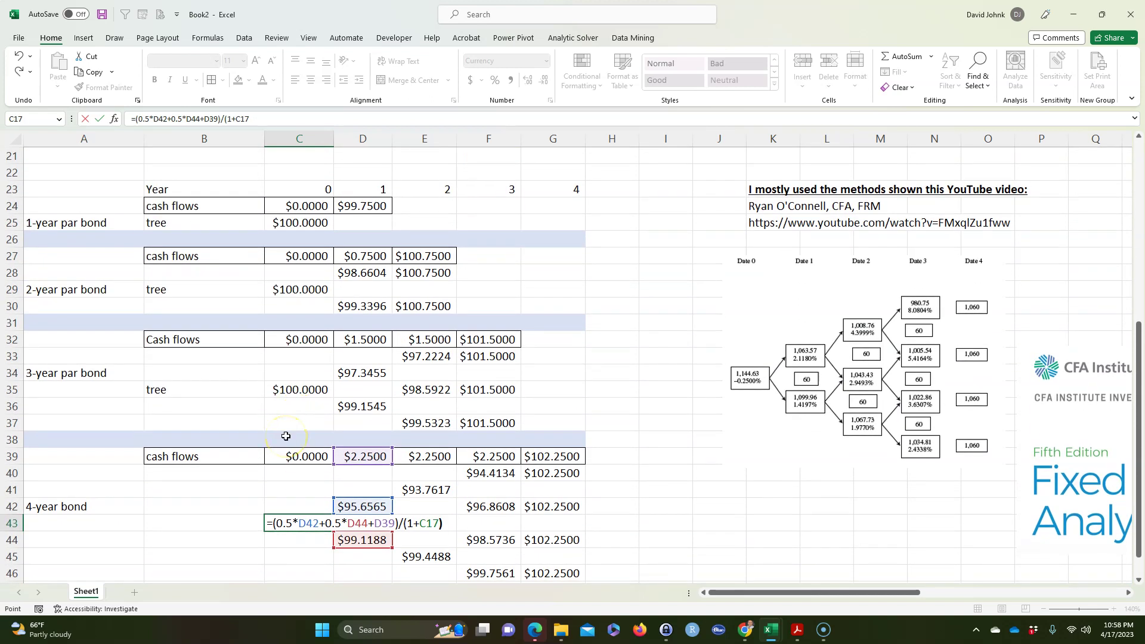
key(Return)
- Run Solver to bring the 4-year bond value in C43 to 100 by changing F20, and keep the solution
click(298, 520)
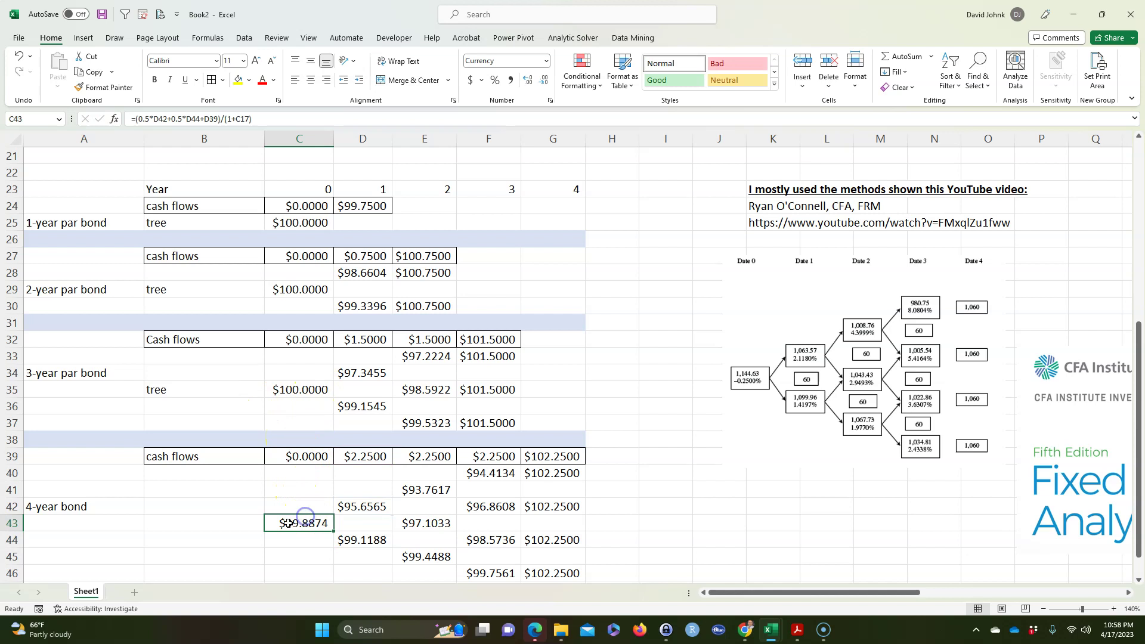
click(244, 37)
click(1055, 71)
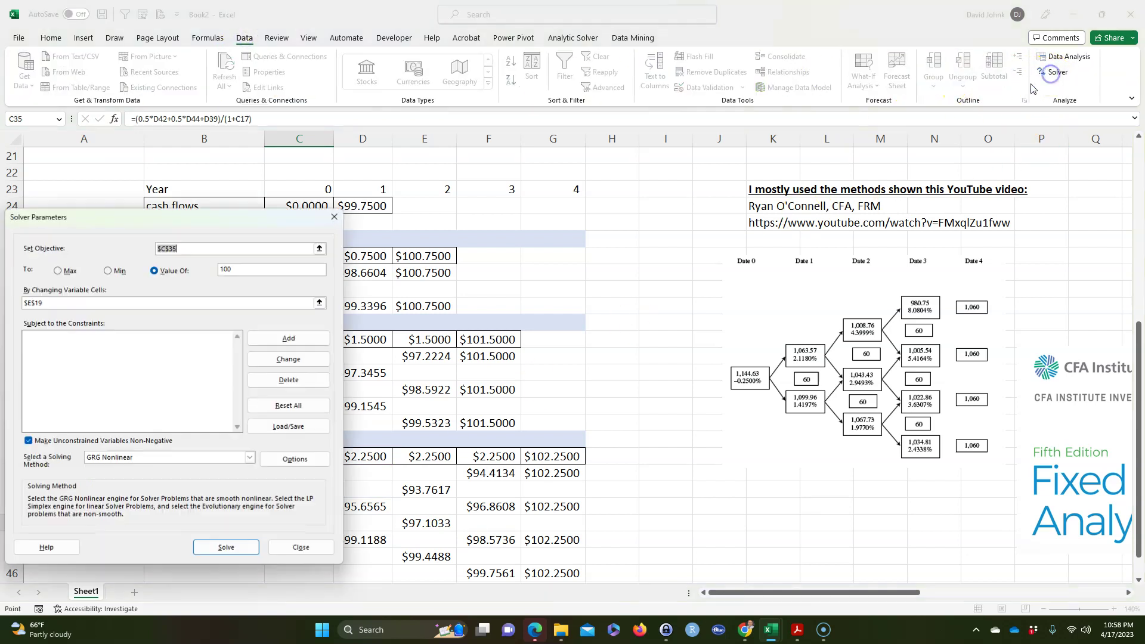
drag(215, 213, 896, 172)
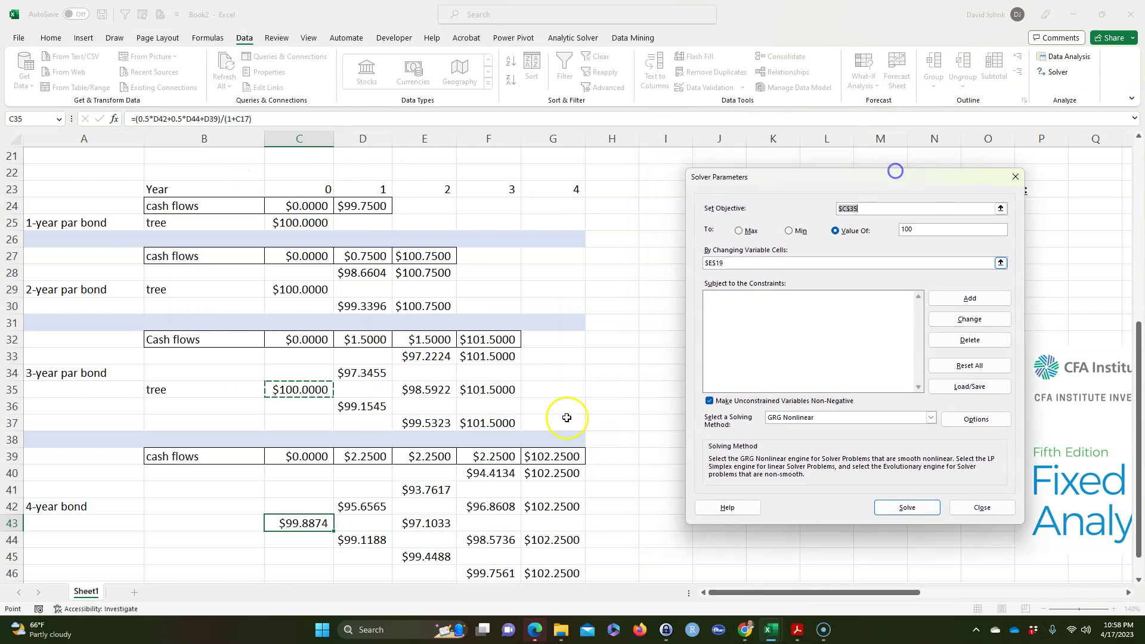
click(317, 524)
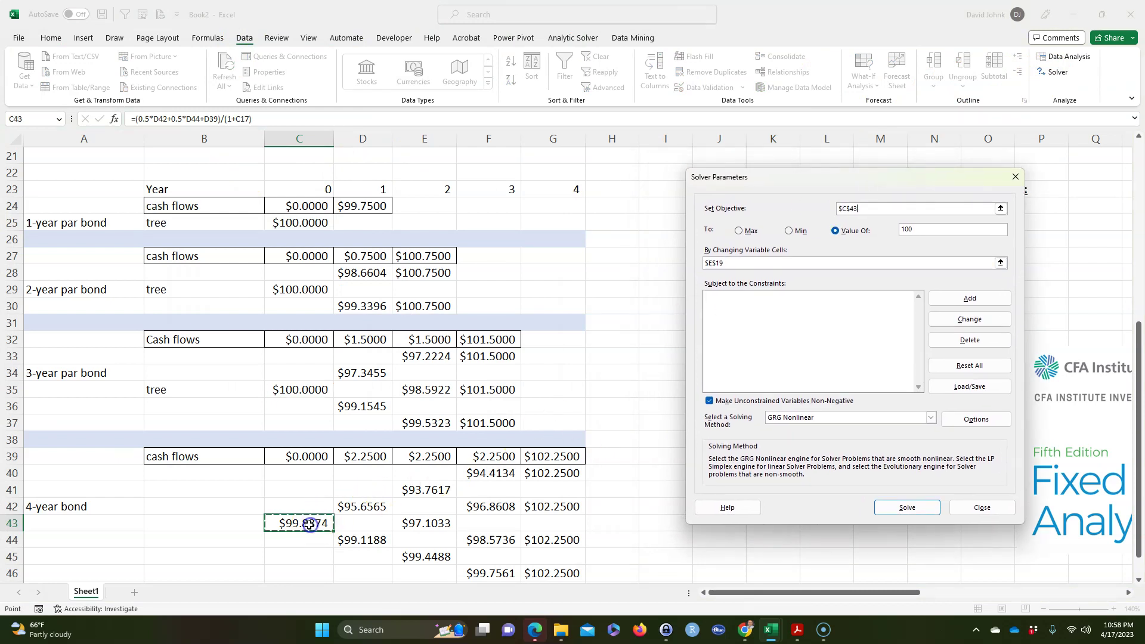
click(735, 262)
click(486, 172)
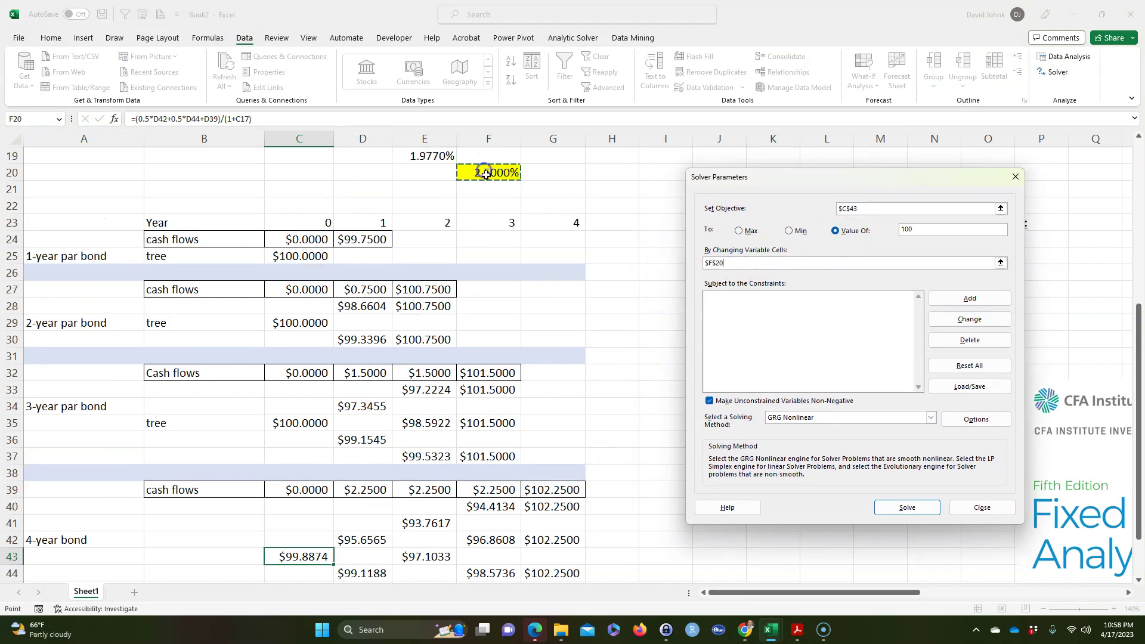
click(904, 509)
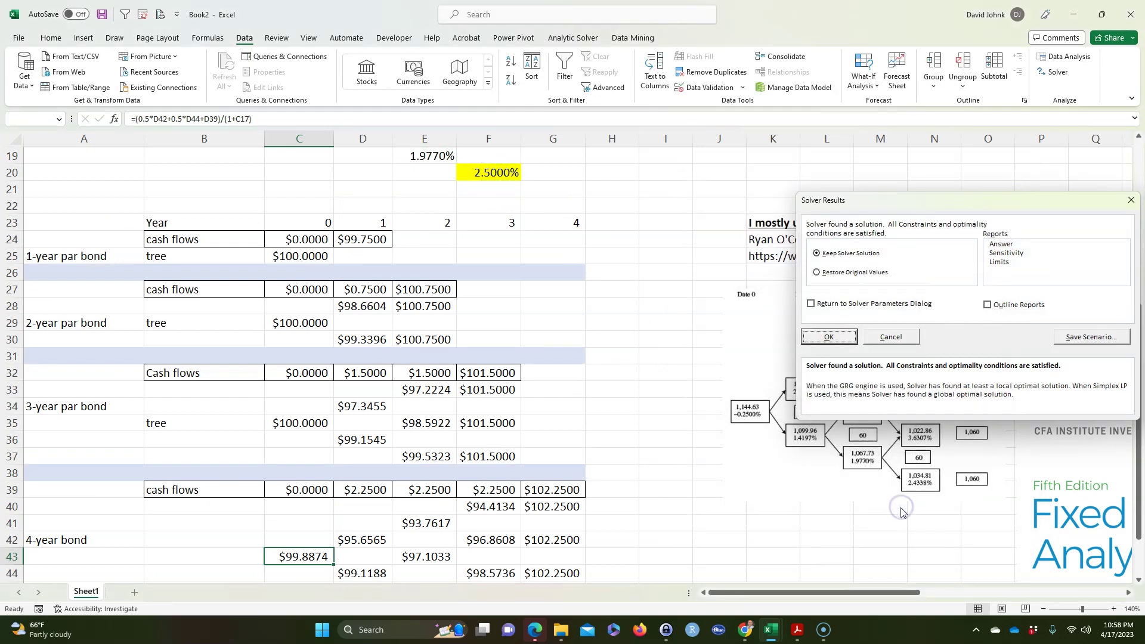
click(835, 334)
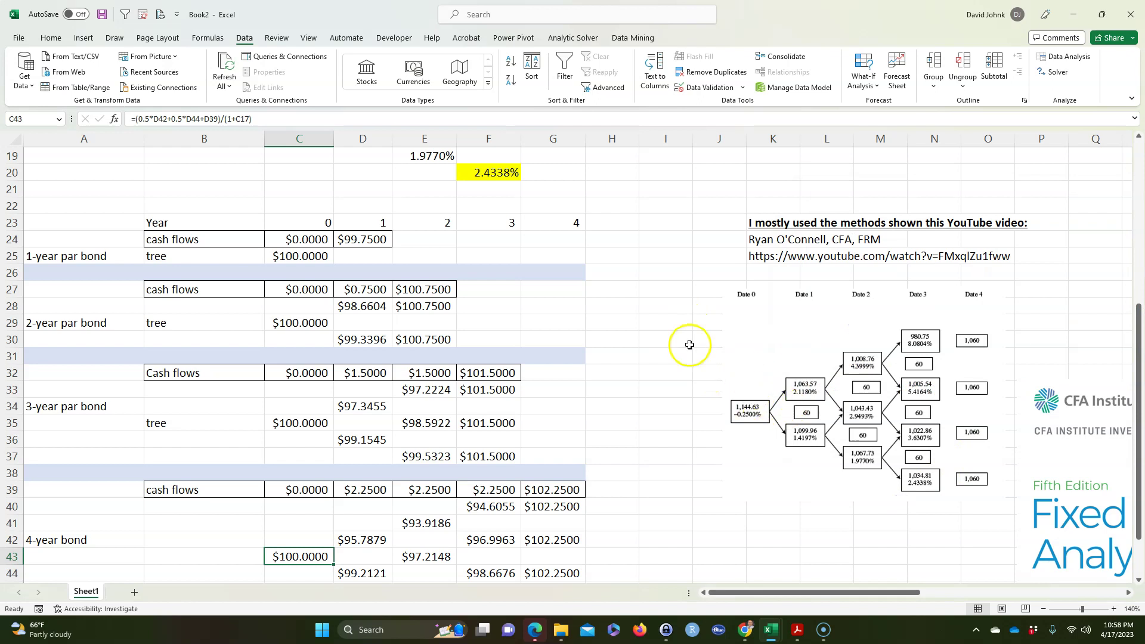
- Move the reference binomial tree picture beside the interest rate tree for comparison
scroll(638, 301, up, 1)
scroll(638, 300, up, 1)
drag(741, 460, 628, 223)
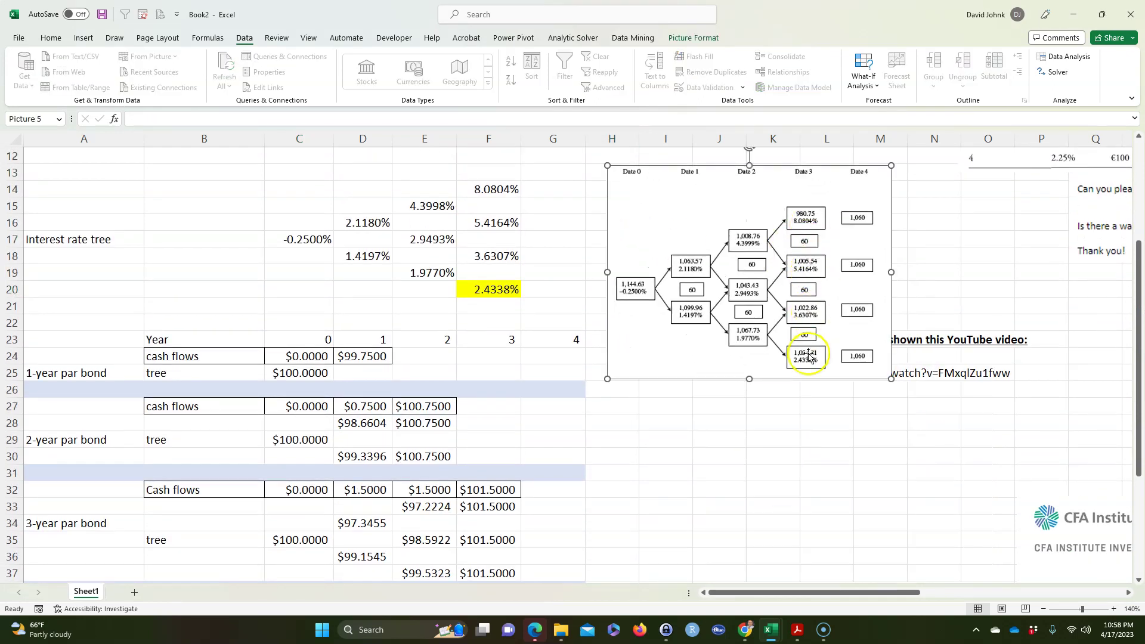
- Remove the yellow highlight from F20 by copying the formatting of F18 onto it with Format Painter
click(492, 299)
click(495, 257)
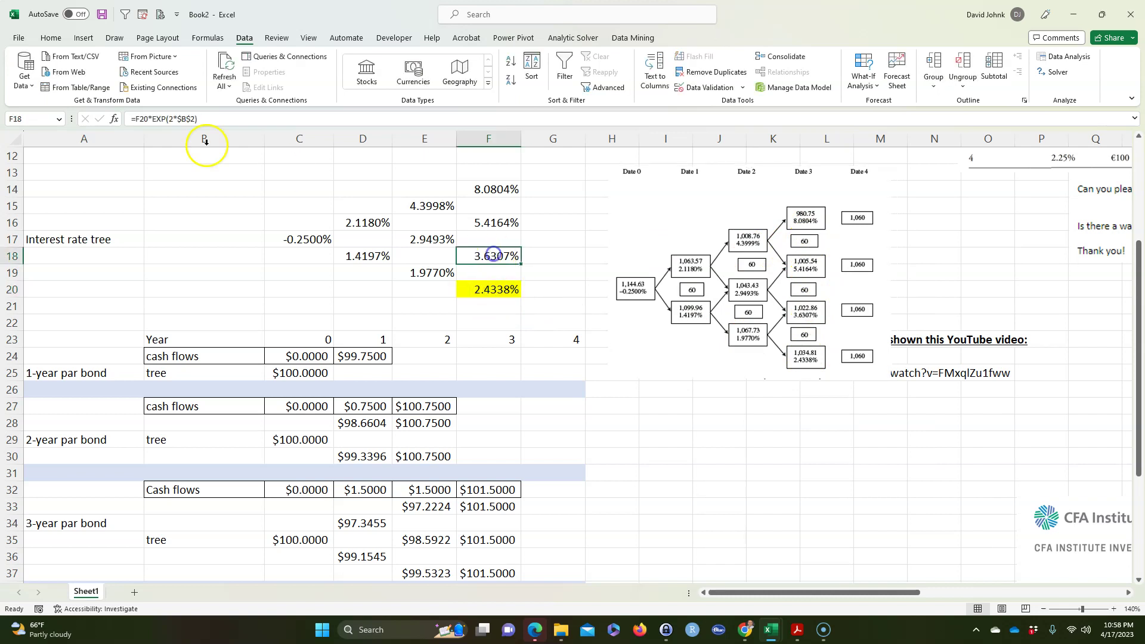
click(52, 38)
double_click(103, 87)
click(494, 286)
key(Escape)
click(680, 477)
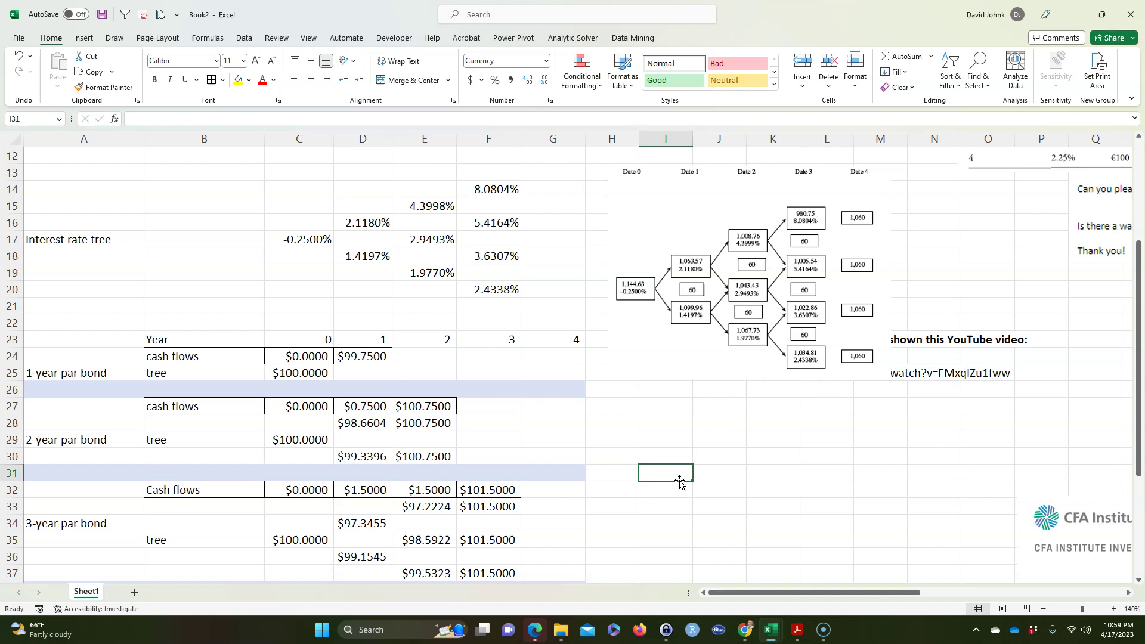
- Move the reference tree picture back below the YouTube video note and deselect it
drag(659, 173, 741, 454)
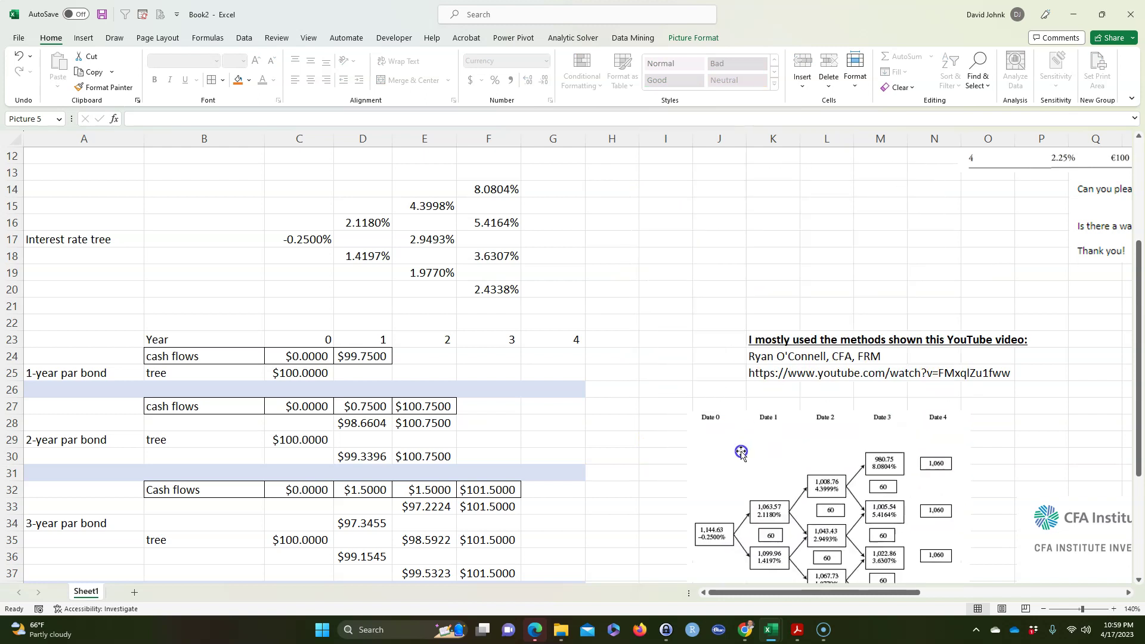
scroll(656, 358, down, 2)
click(652, 387)
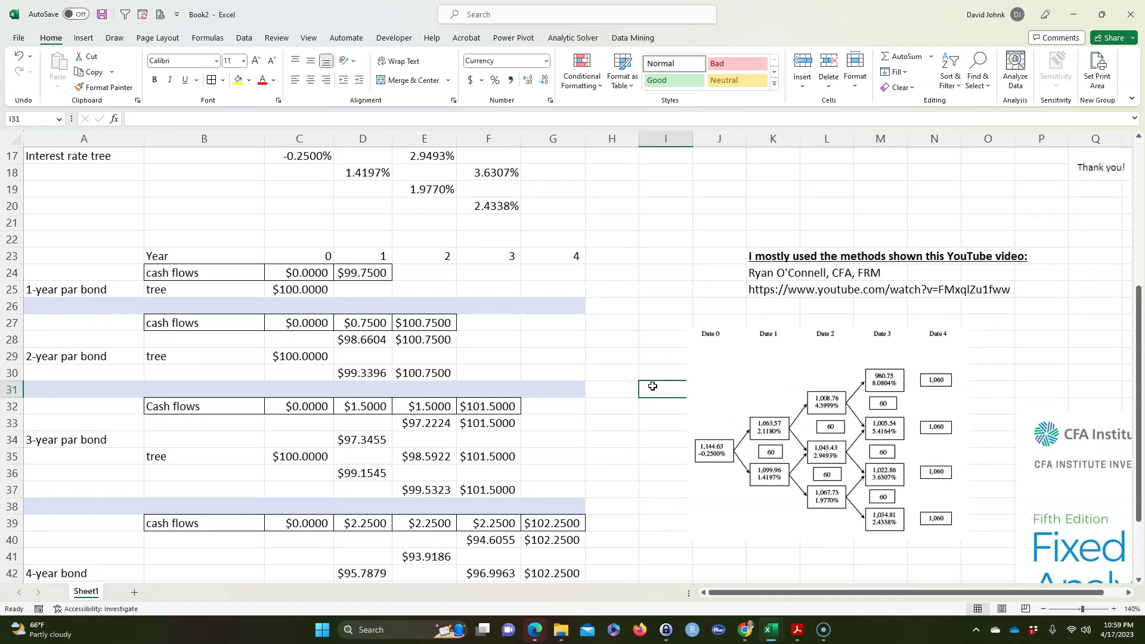
- Review the completed worksheet, from the par bond valuation trees up to the given data and the calibrated interest rate tree
scroll(653, 387, down, 2)
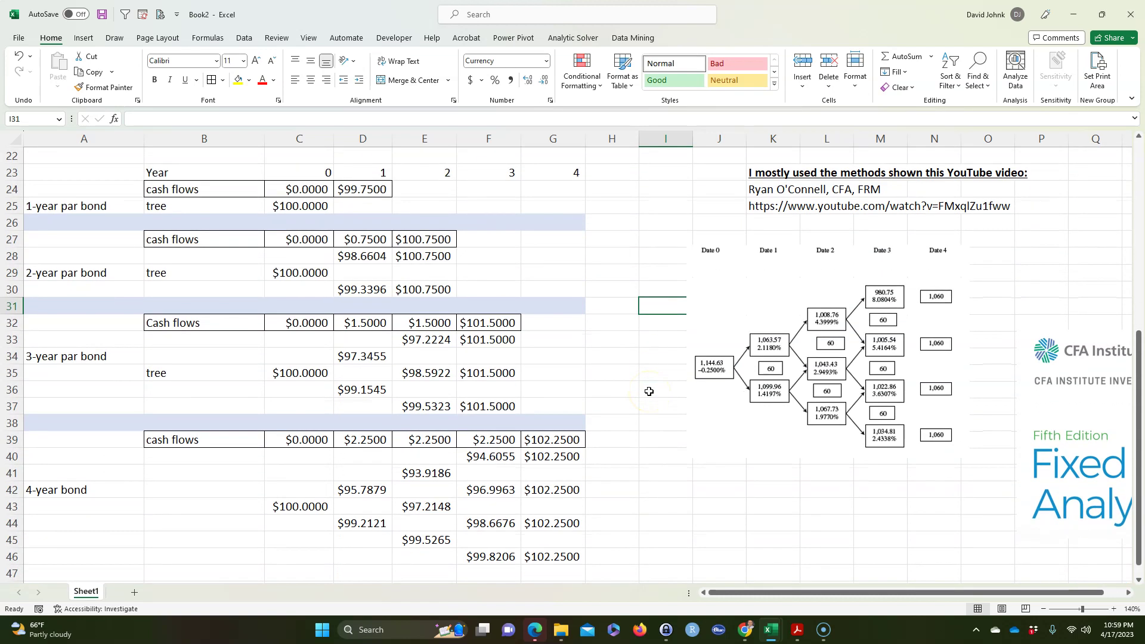
scroll(649, 391, up, 1)
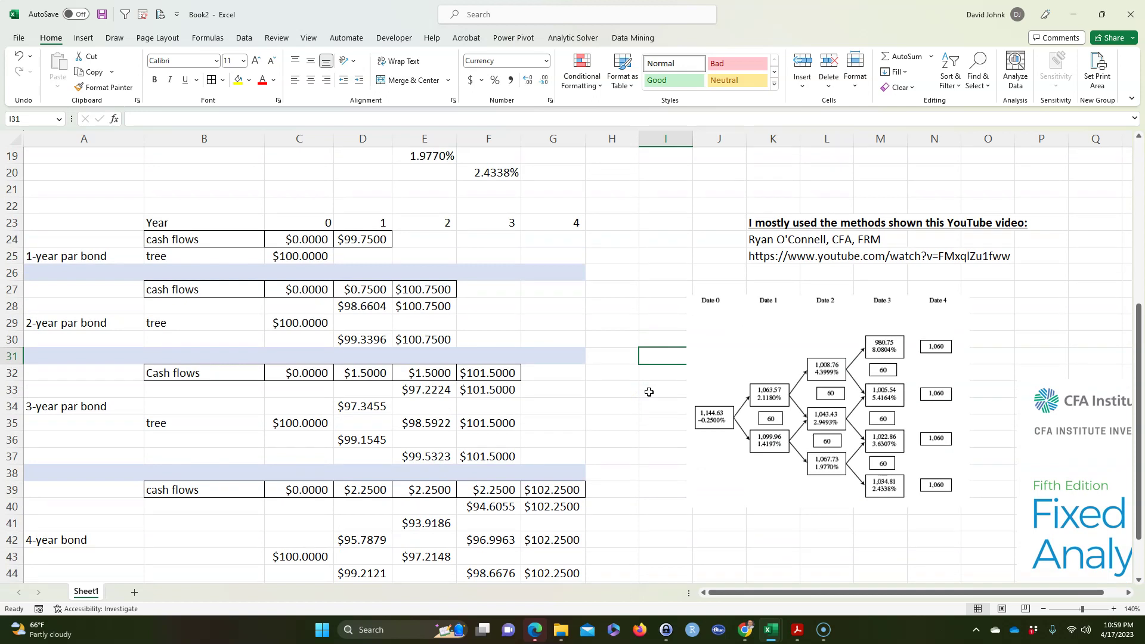
scroll(649, 391, up, 5)
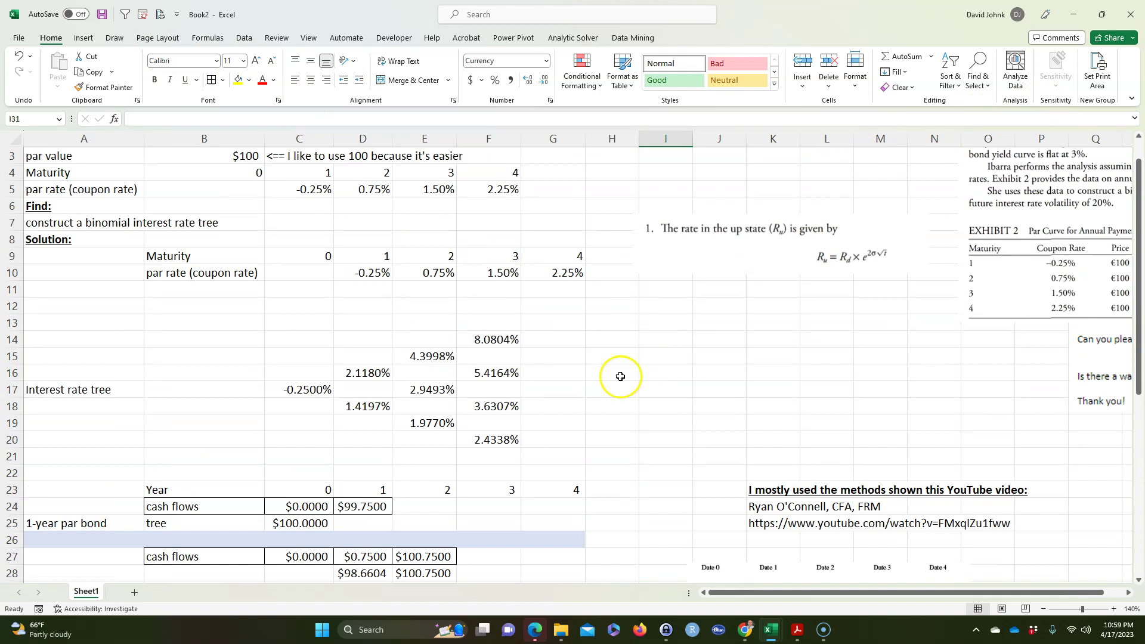
scroll(621, 376, up, 1)
click(286, 371)
click(588, 388)
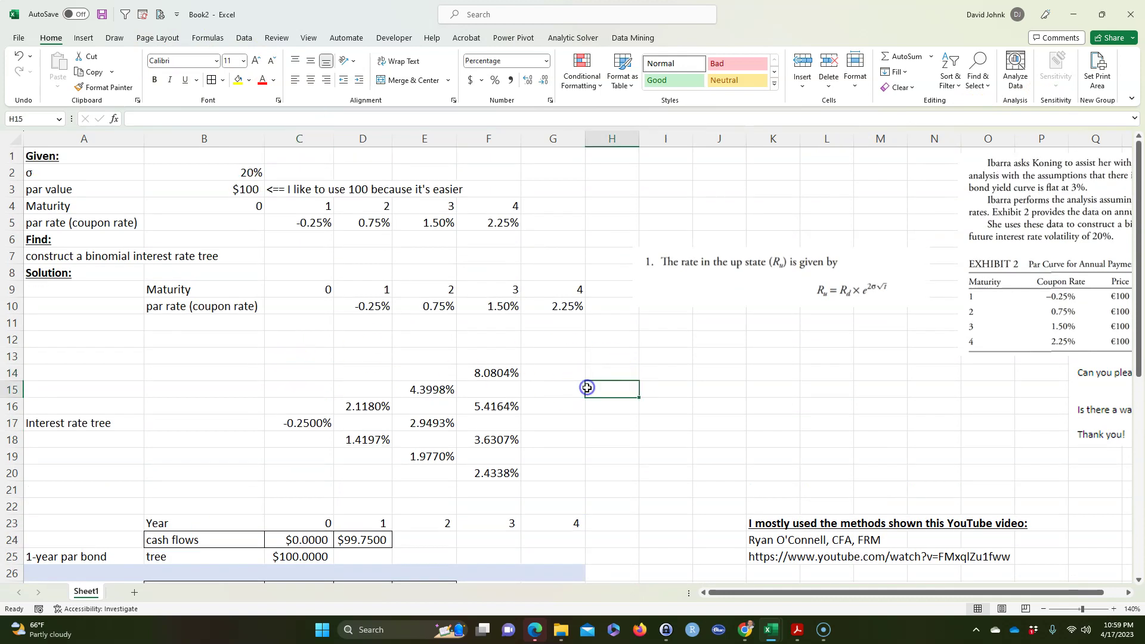
scroll(677, 388, down, 1)
scroll(678, 387, up, 1)
scroll(293, 316, down, 3)
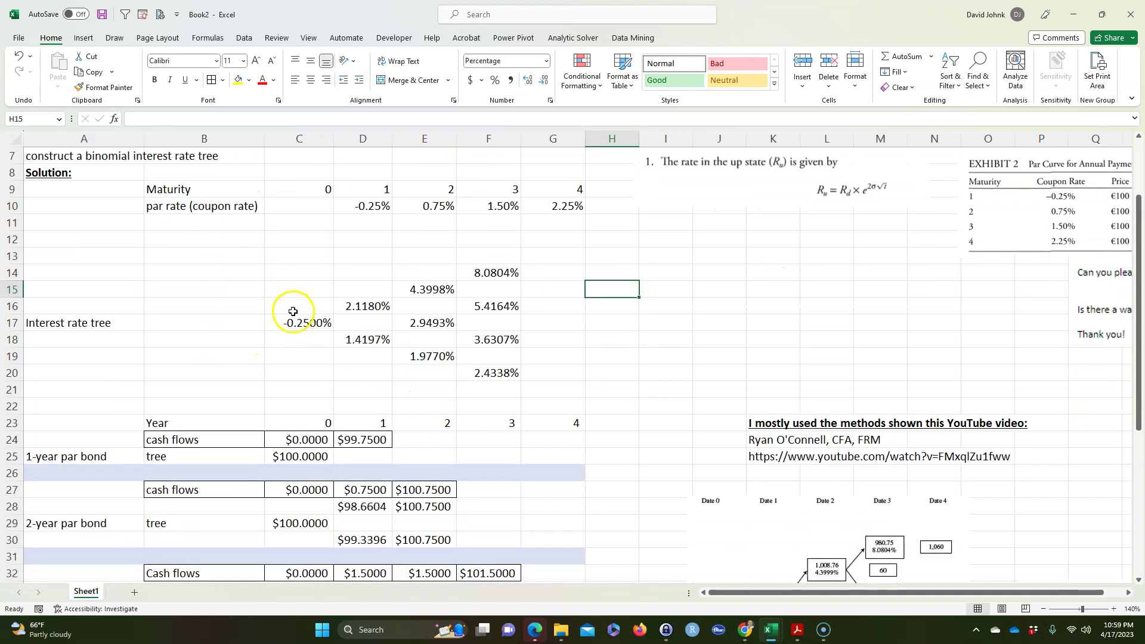
scroll(293, 312, down, 1)
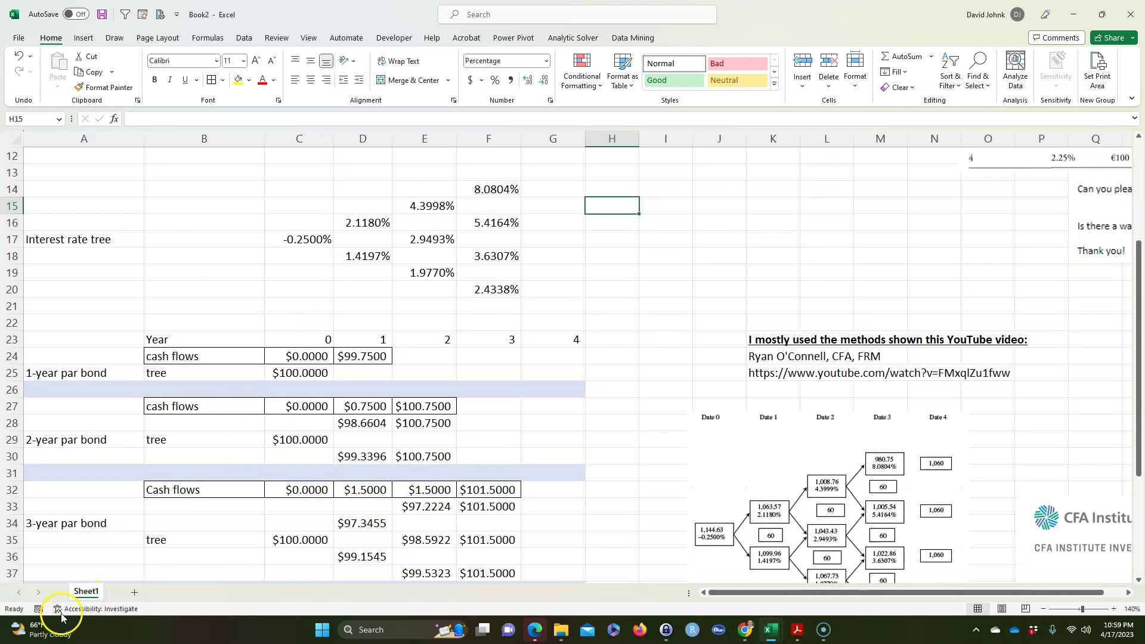